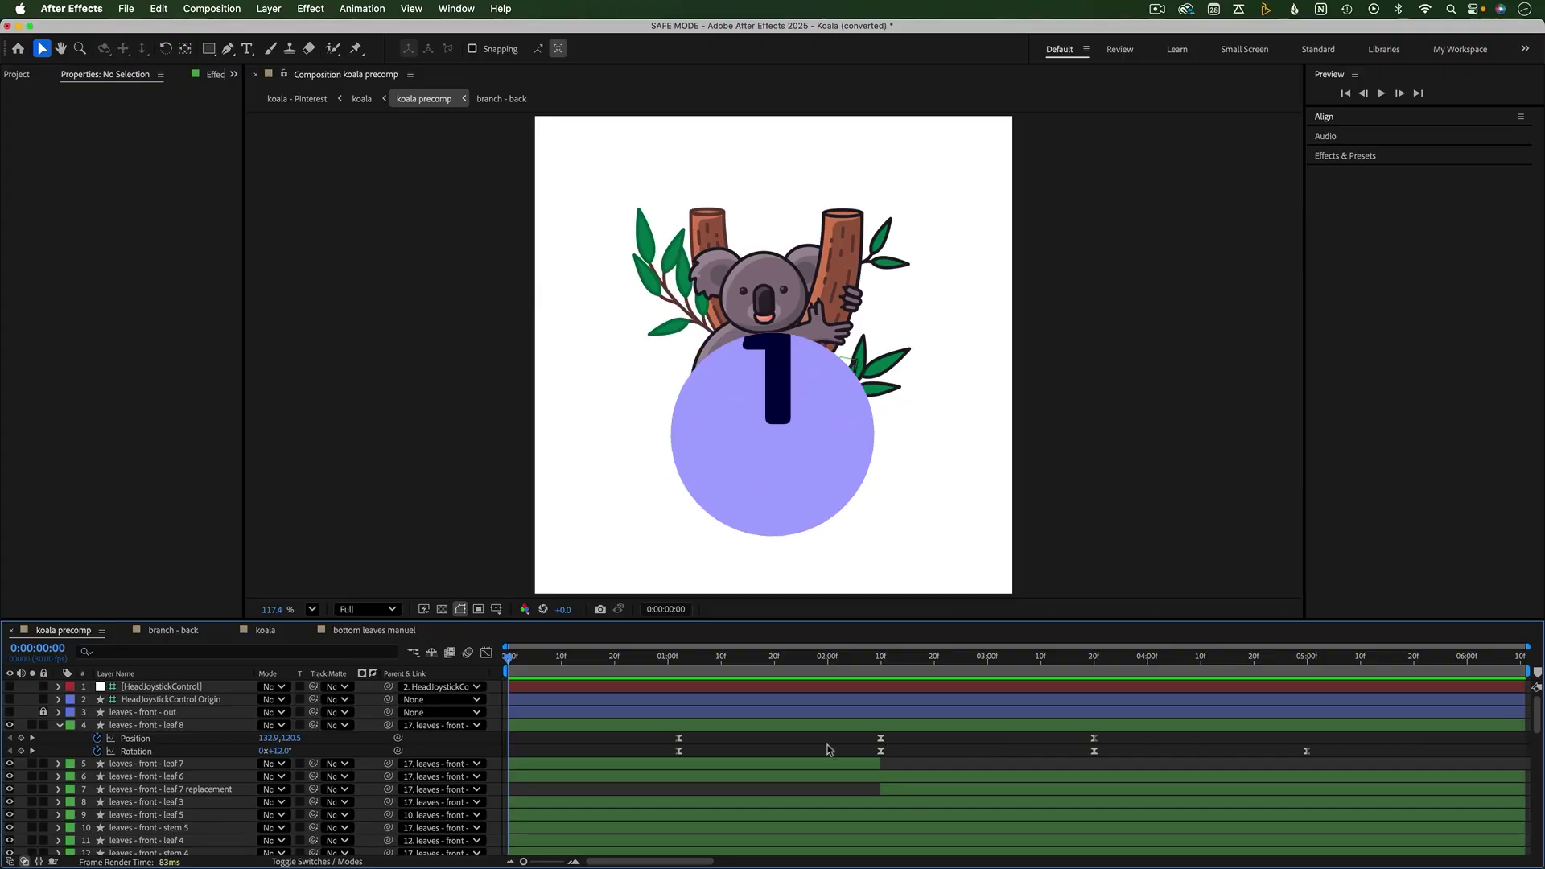
Step: Show the Info panel from the Window menu
left_click_drag(656, 732, 903, 744)
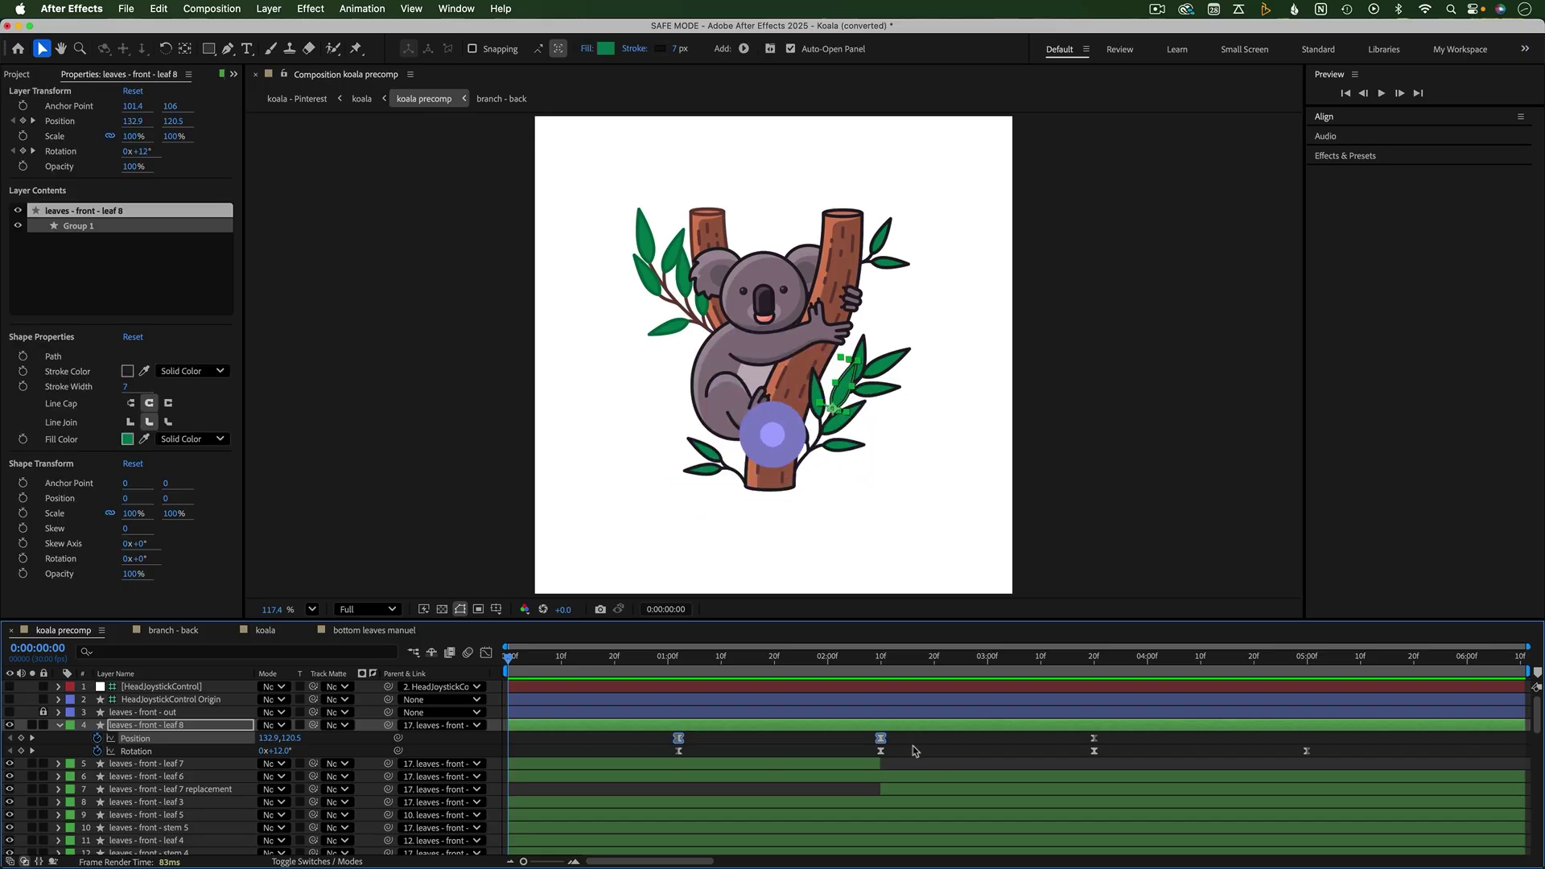
left_click(916, 751)
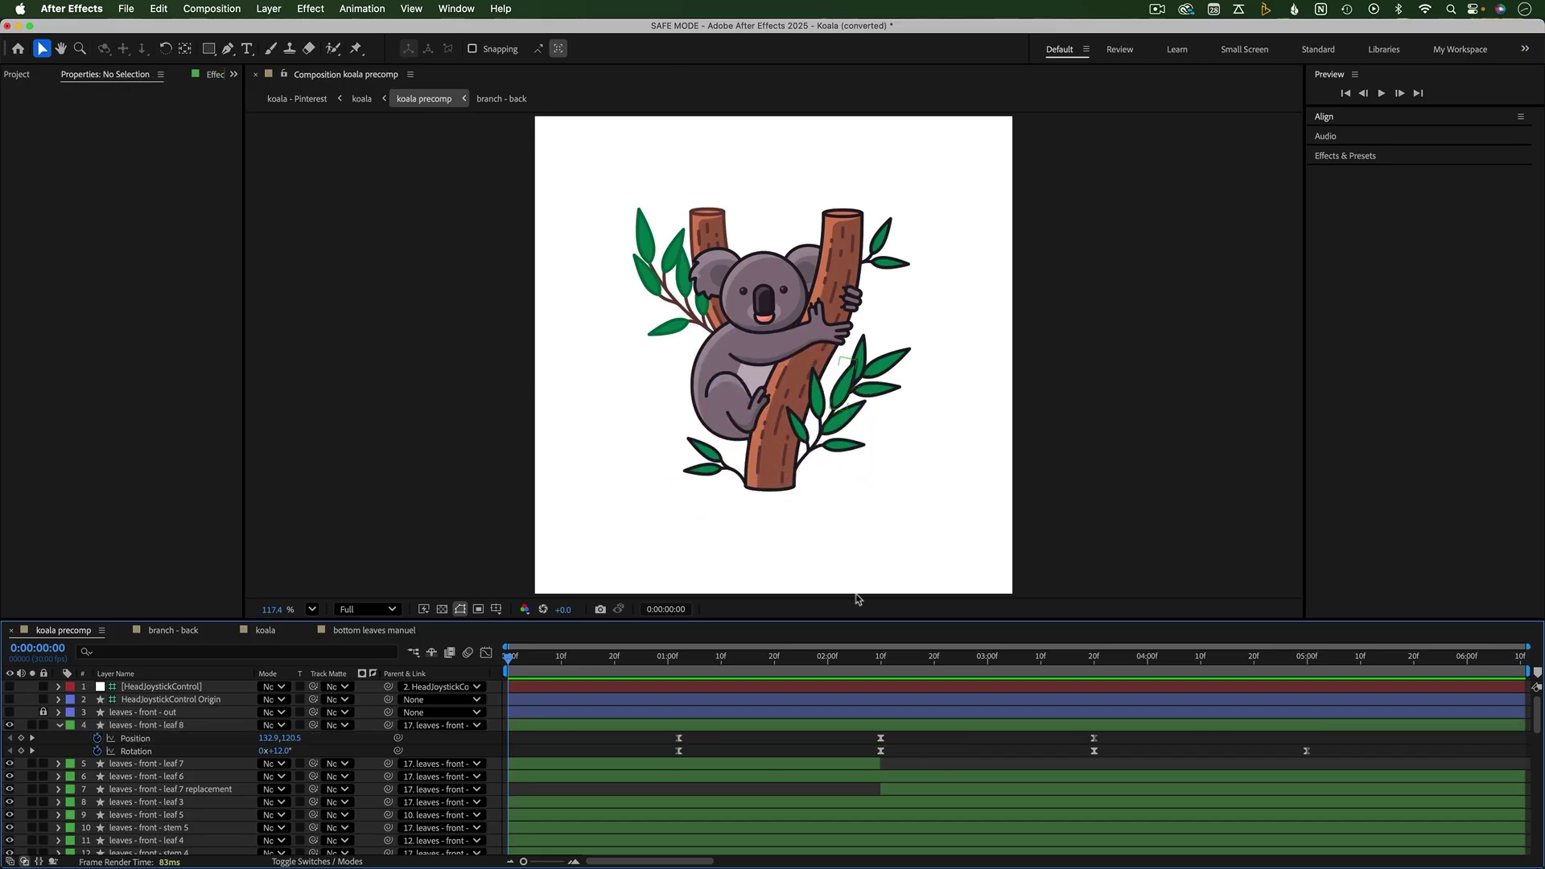
left_click(447, 8)
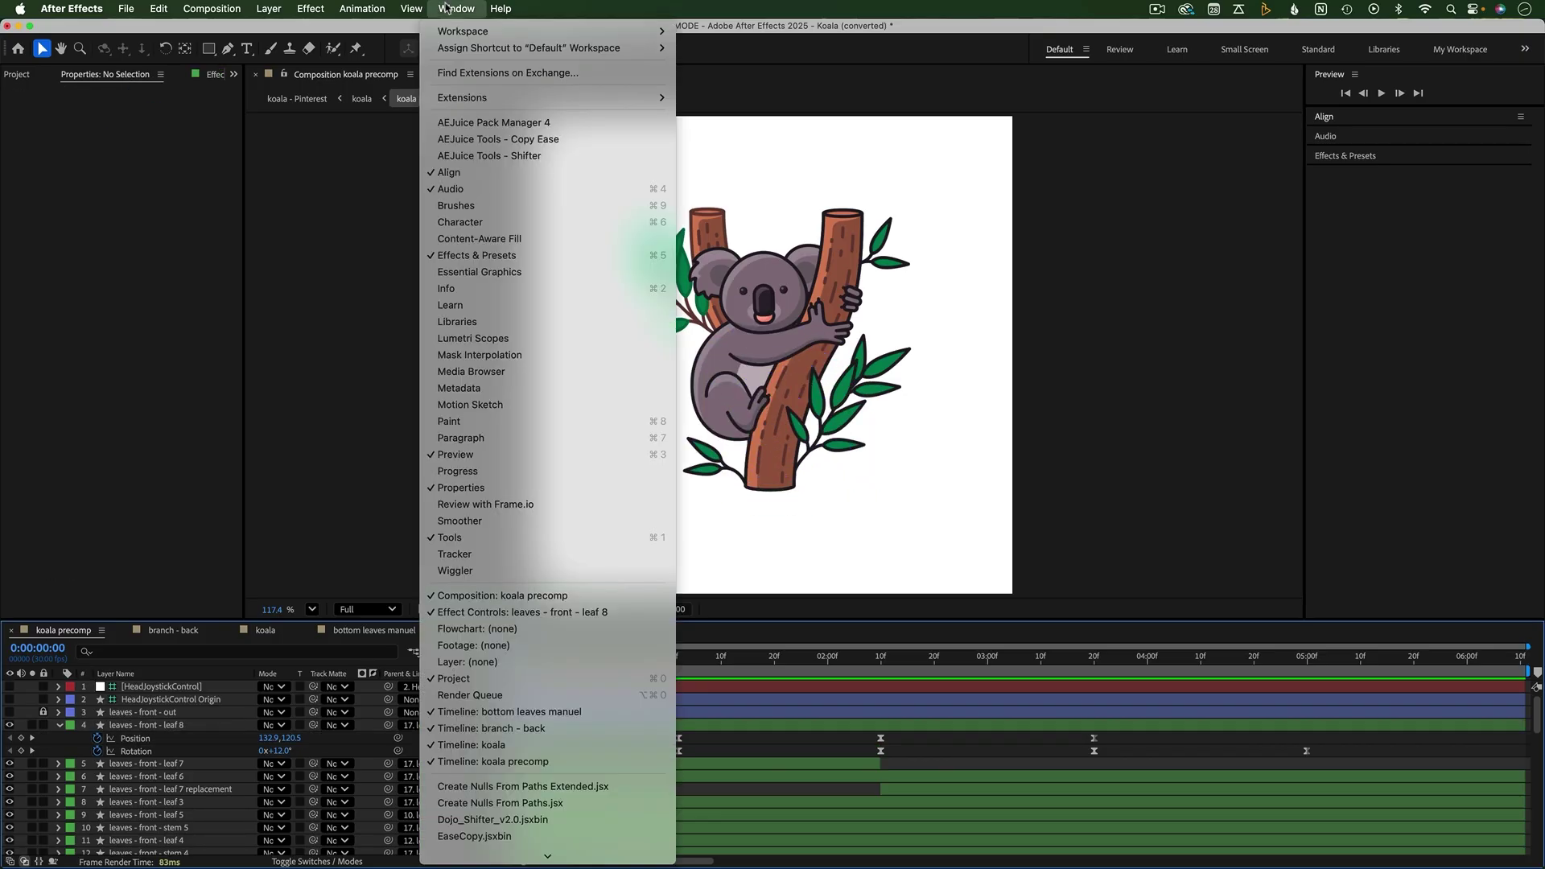
left_click(483, 292)
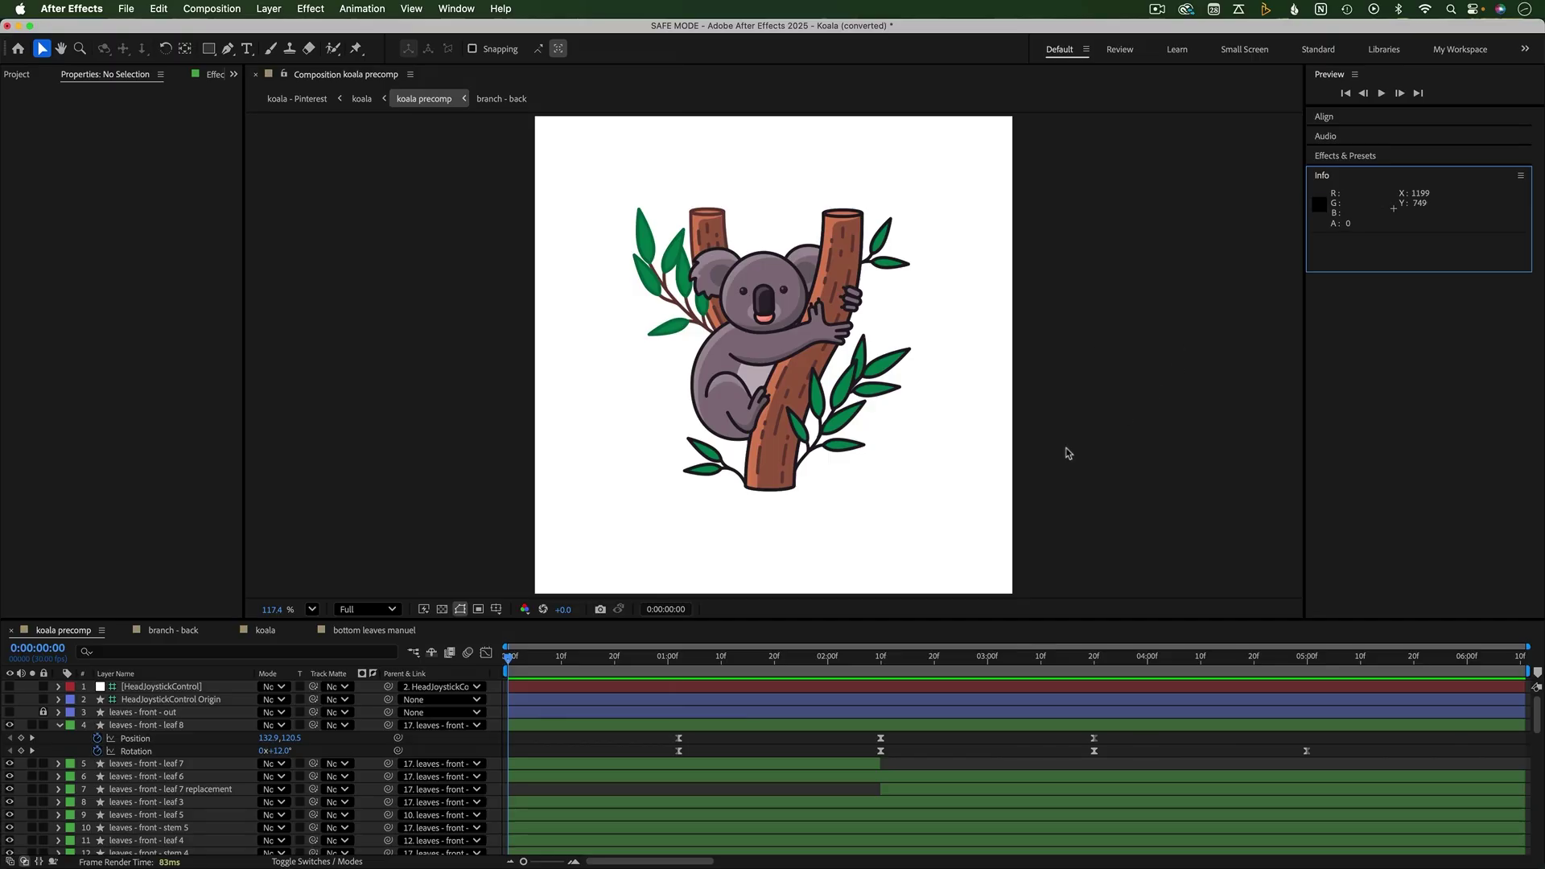
Step: Measure the gaps from the leaf keyframe at 01:00f to the keyframes near 02:10f and 20f
left_click(671, 740)
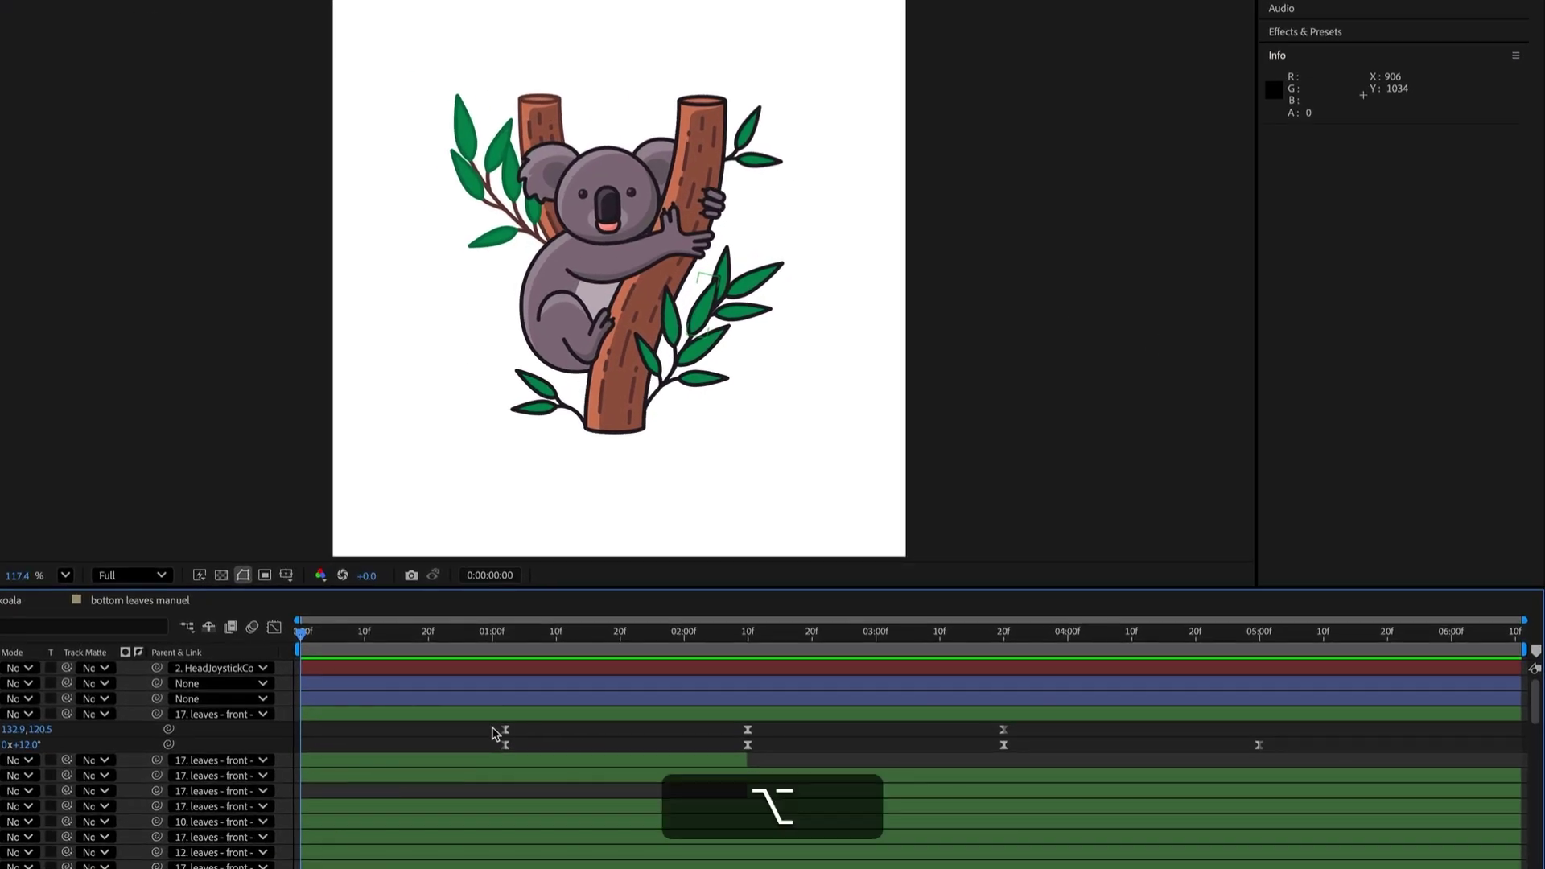
left_click(505, 730)
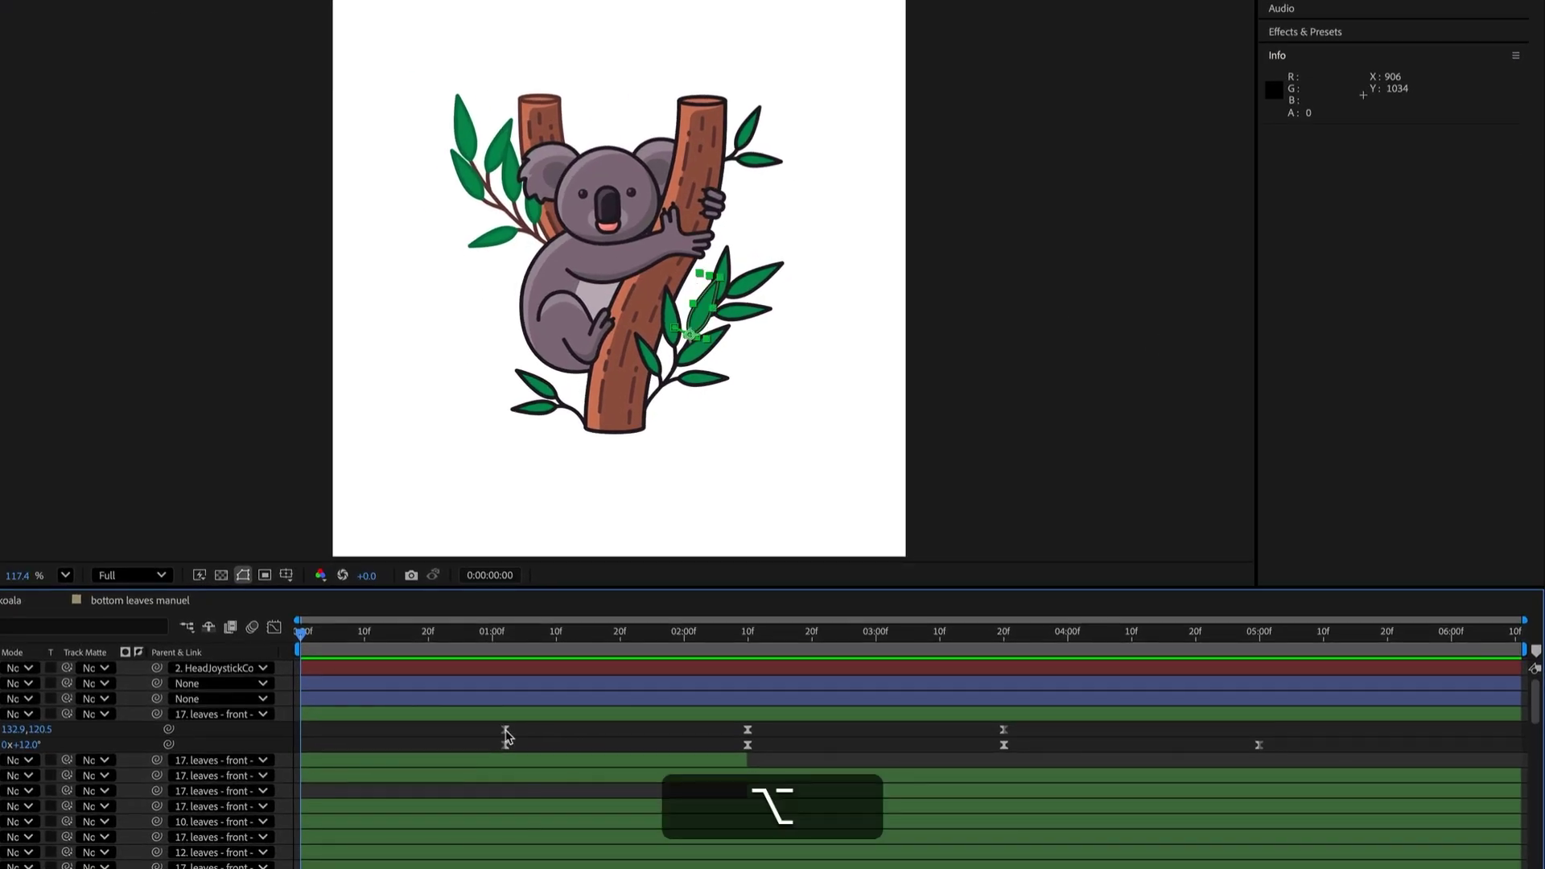
left_click(747, 731)
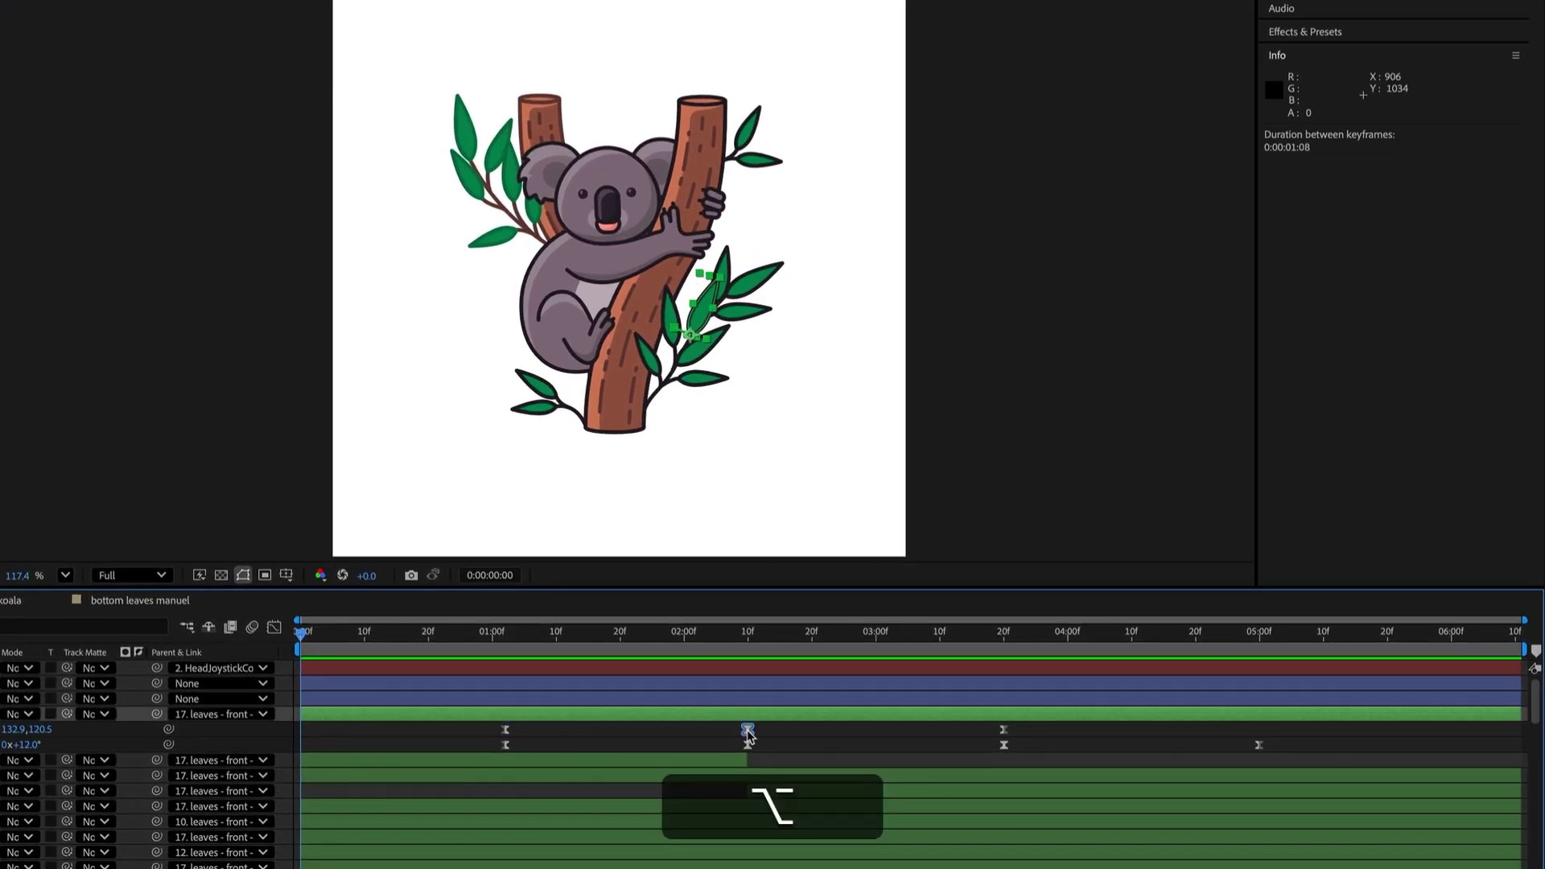
left_click(830, 755)
left_click(504, 729, "alt")
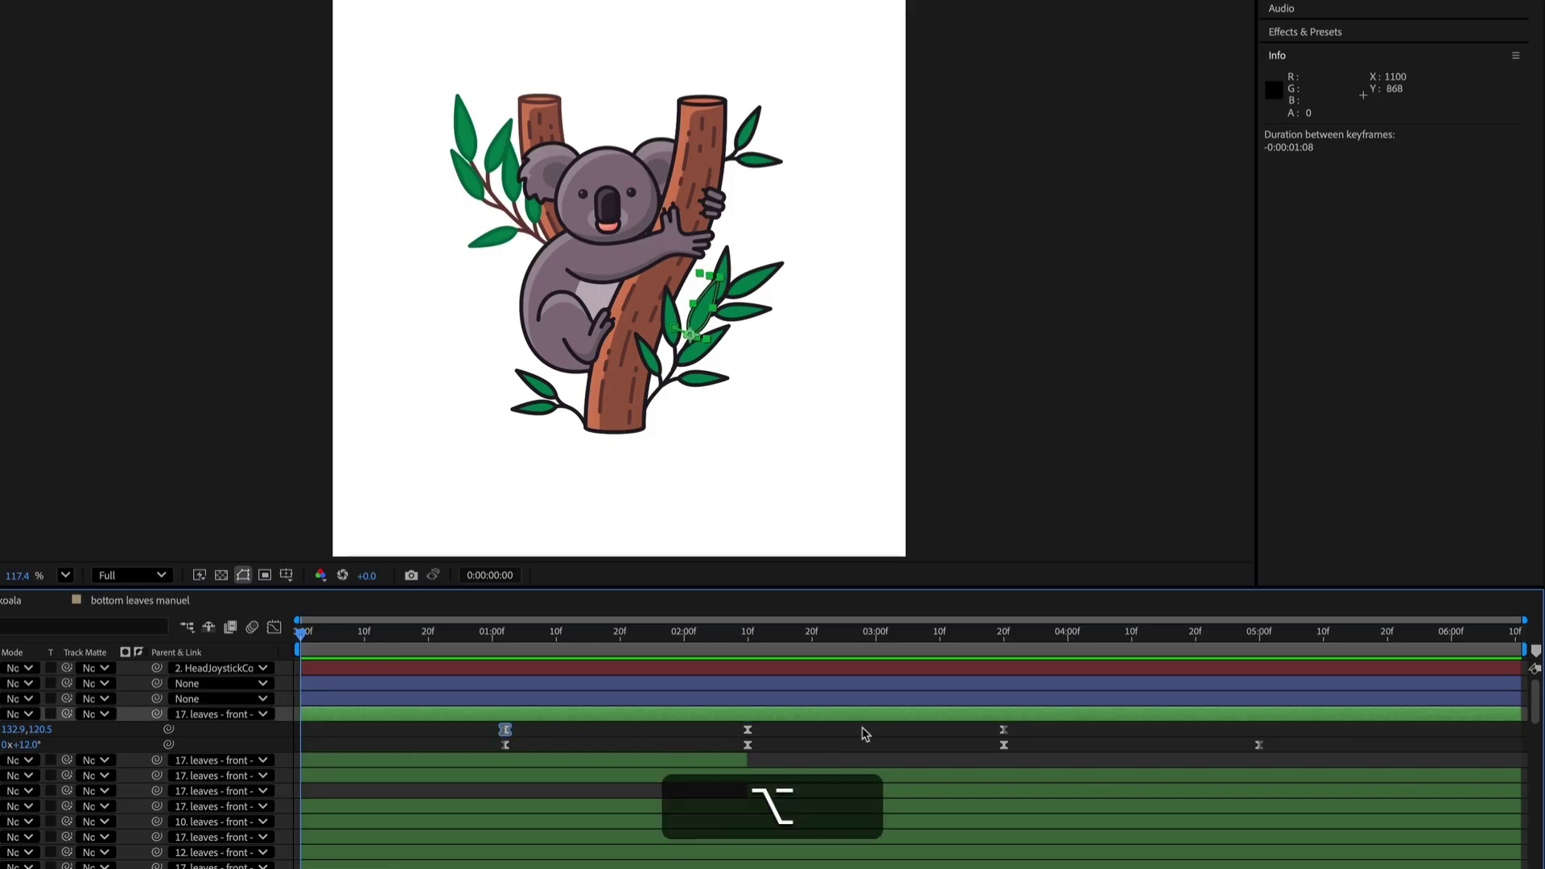
left_click(1003, 730, "alt")
Step: Measure the gap between leaf 7's Rotation keyframes at 01:02 and 03:08
left_click(876, 750)
left_click(612, 760)
key("u")
left_click(504, 745, "alt")
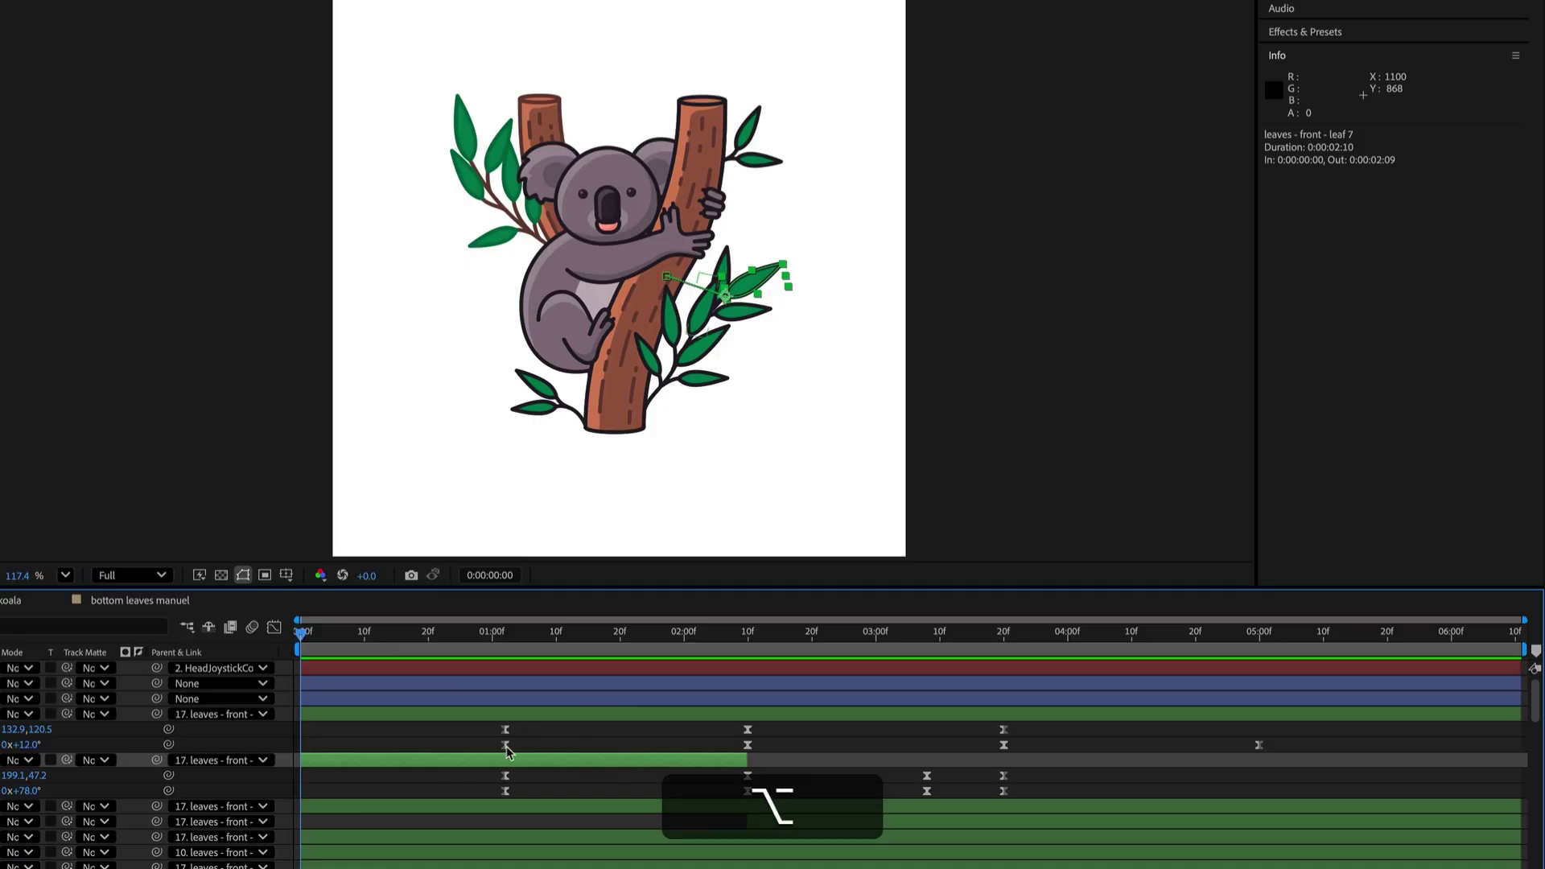
left_click(927, 792, "alt")
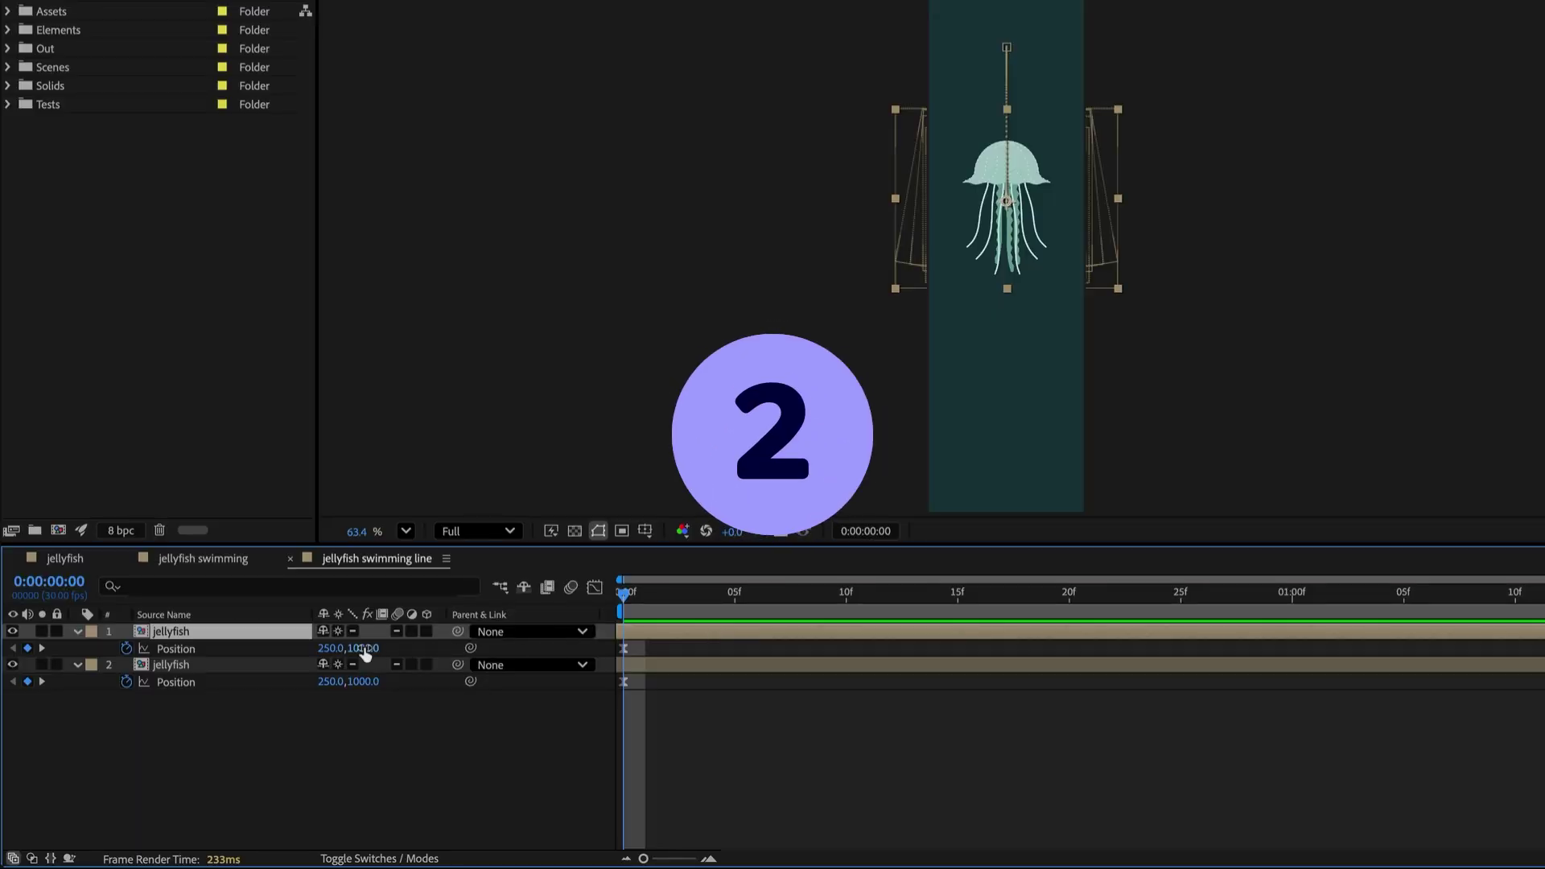
Step: Set the top jellyfish's Position Y to 1500 by appending +500
left_click(364, 649)
key("Right")
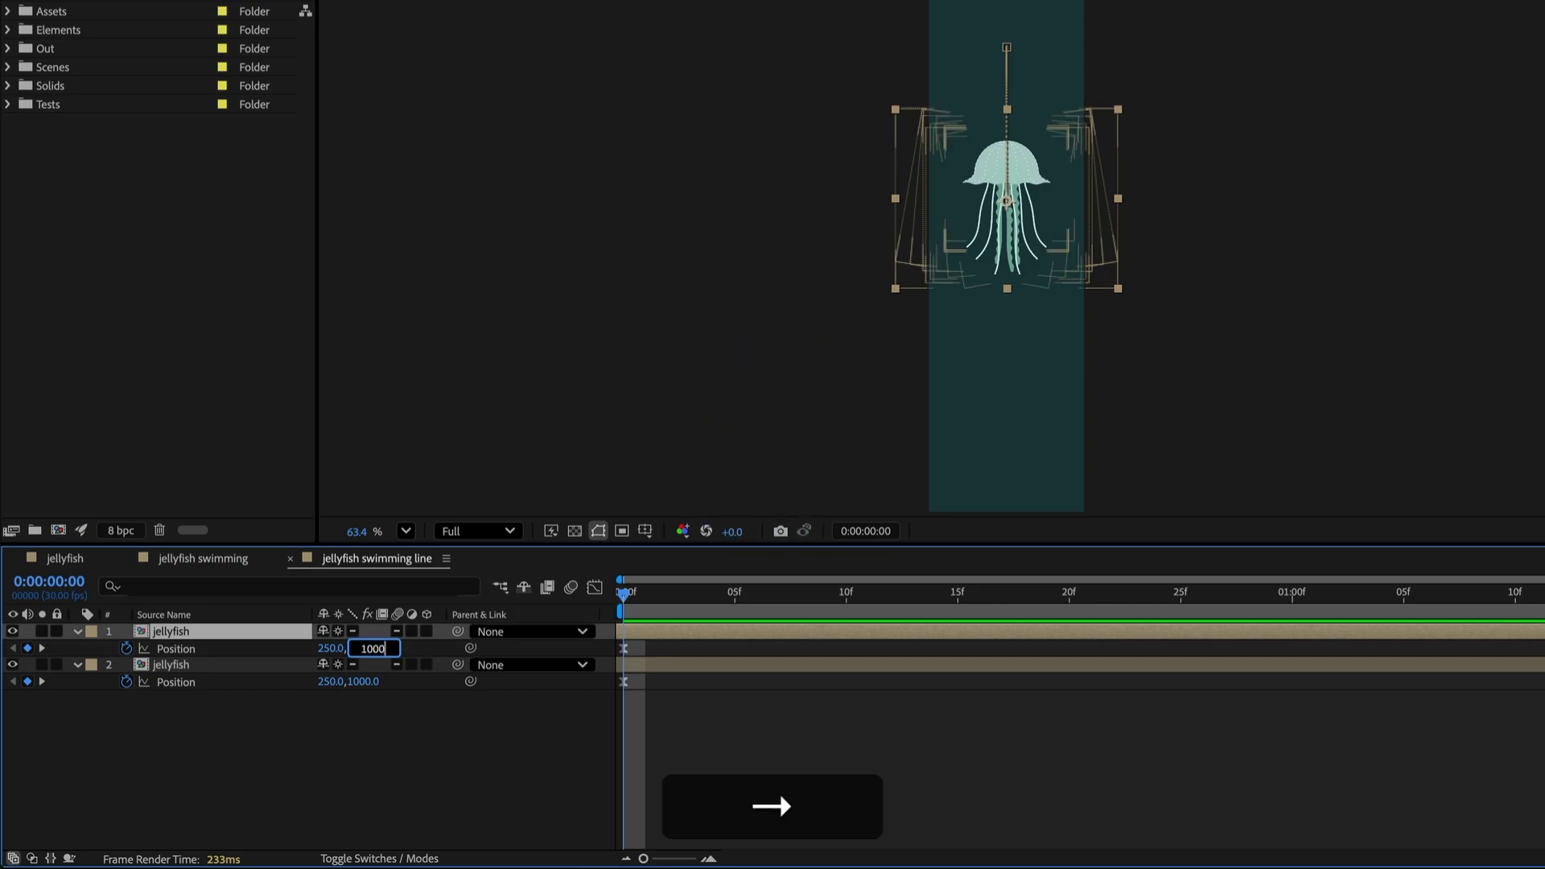
type("+500")
key("Return")
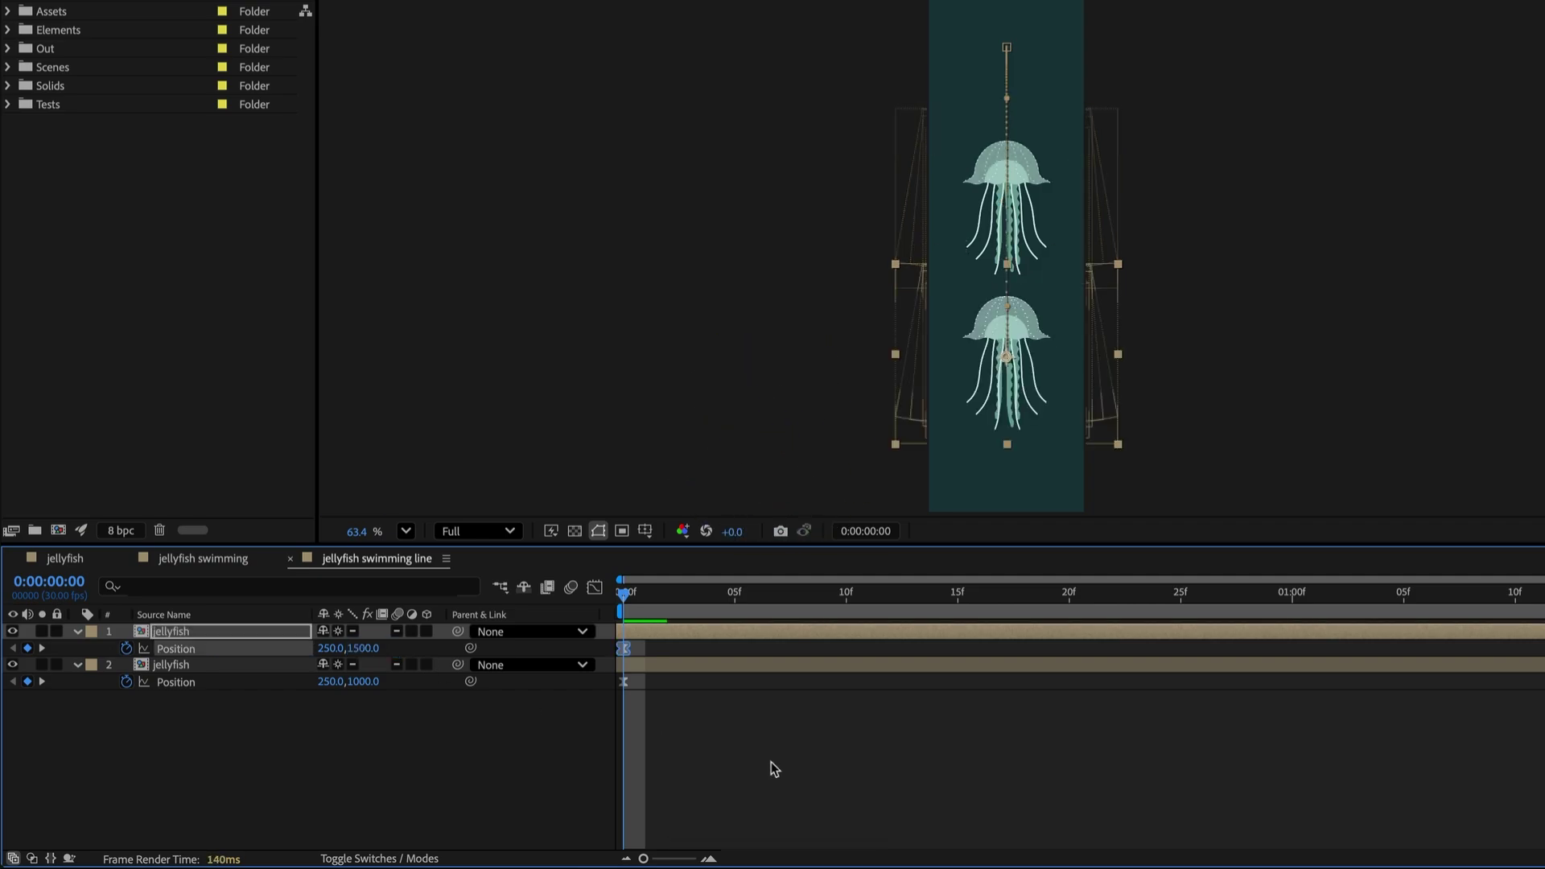
Step: Duplicate the top jellyfish and set the copy's Position Y to 2000 with +(1500/3)
left_click(701, 641)
left_click(700, 641)
key("super+d")
left_click(370, 648)
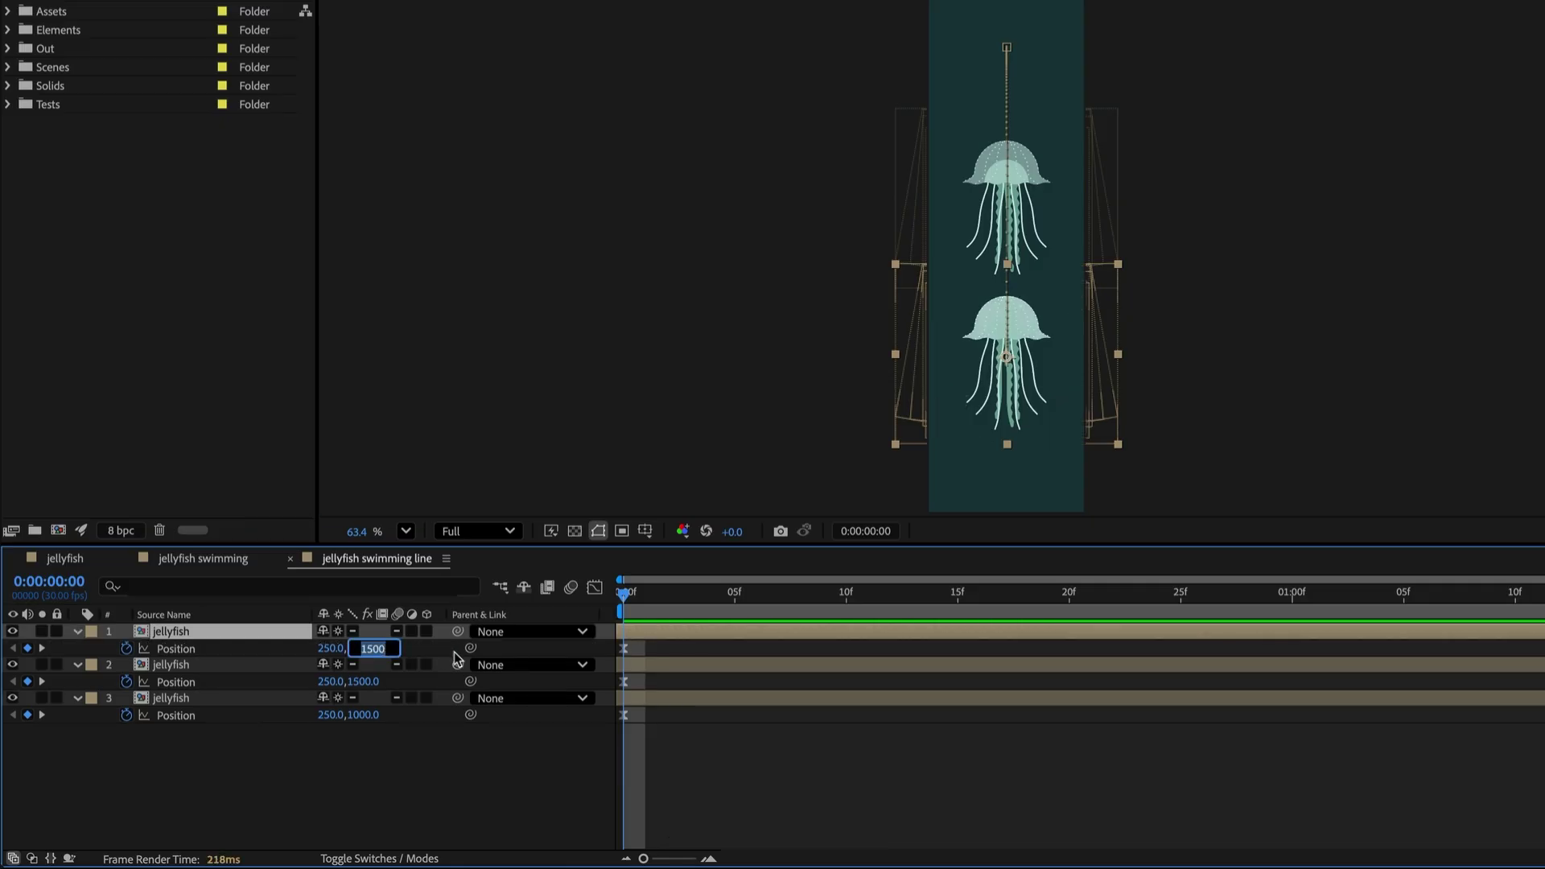
key("Right")
type("+(150")
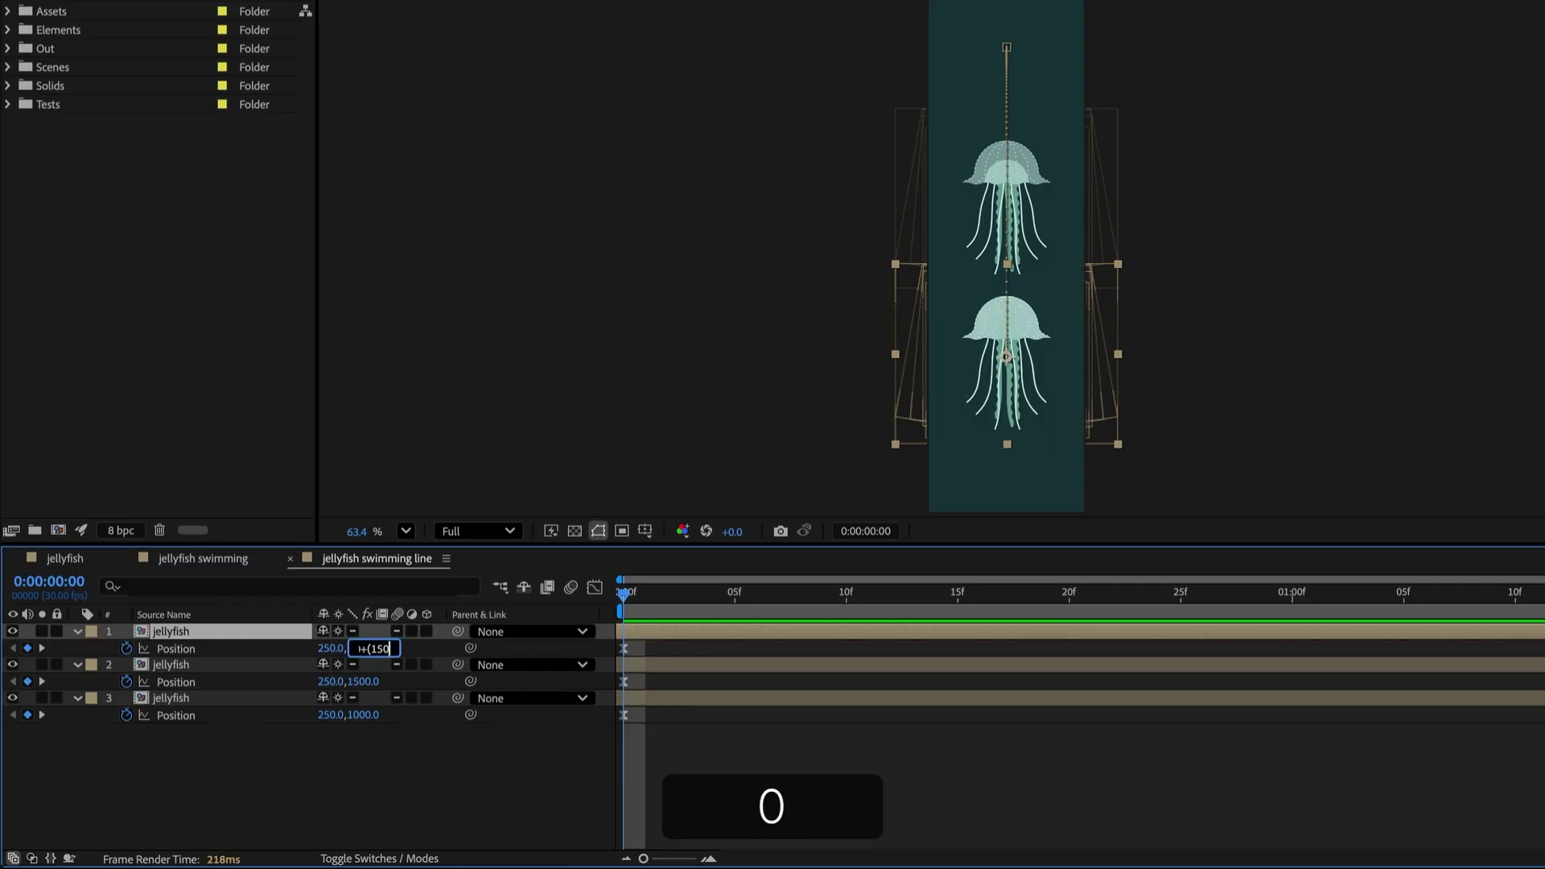
type("0/3)")
key("Return")
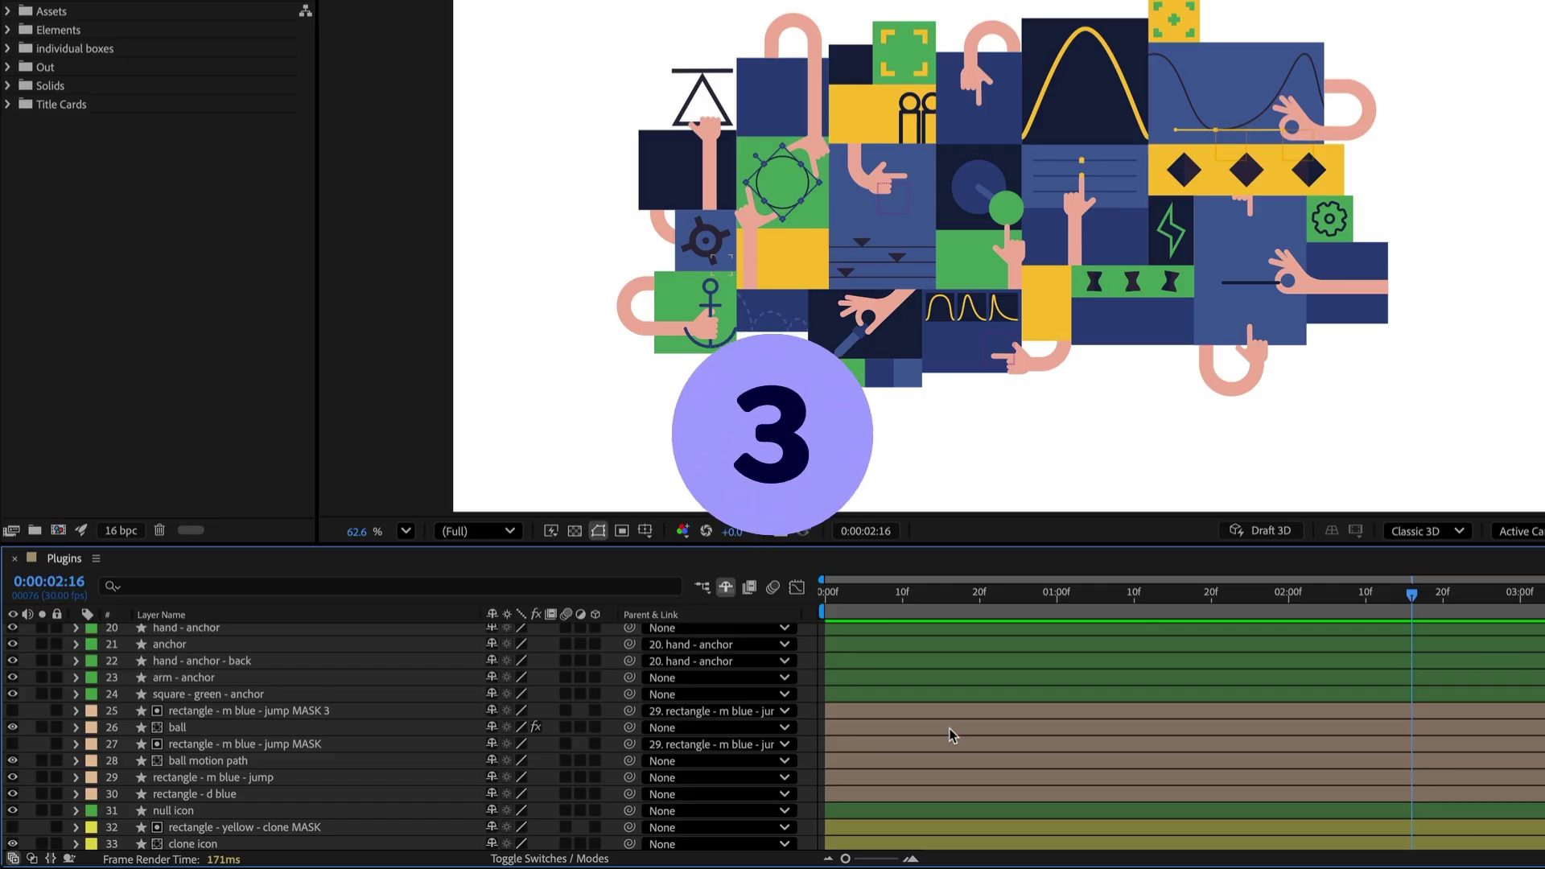
Step: Unparent both jump MASK layers, then the anchor and hand - anchor - back layers together
left_click(629, 745, "super")
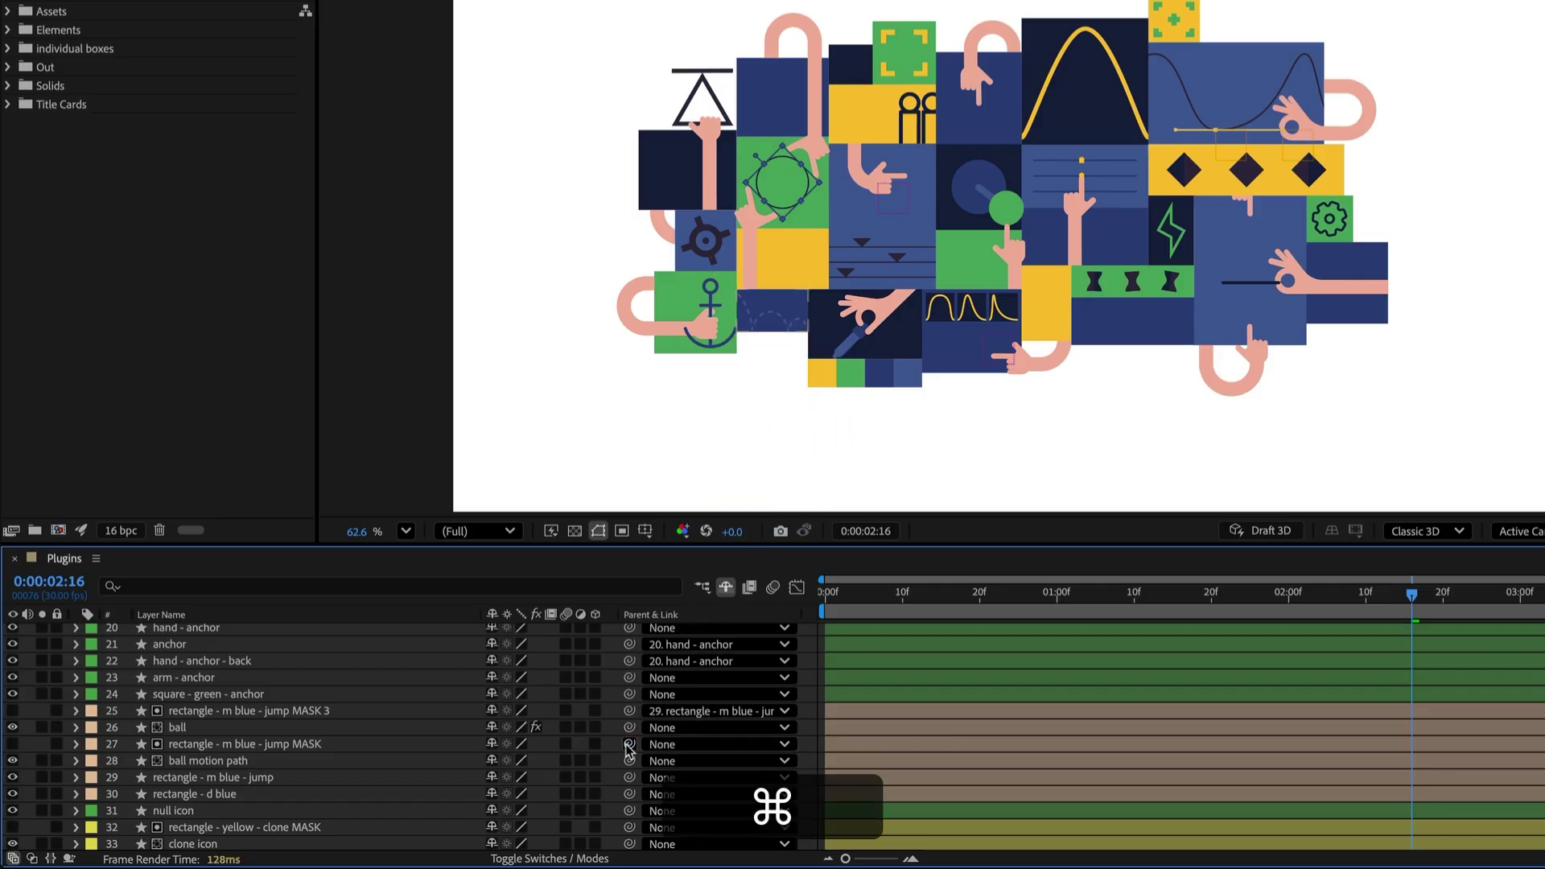
left_click(630, 711, "super")
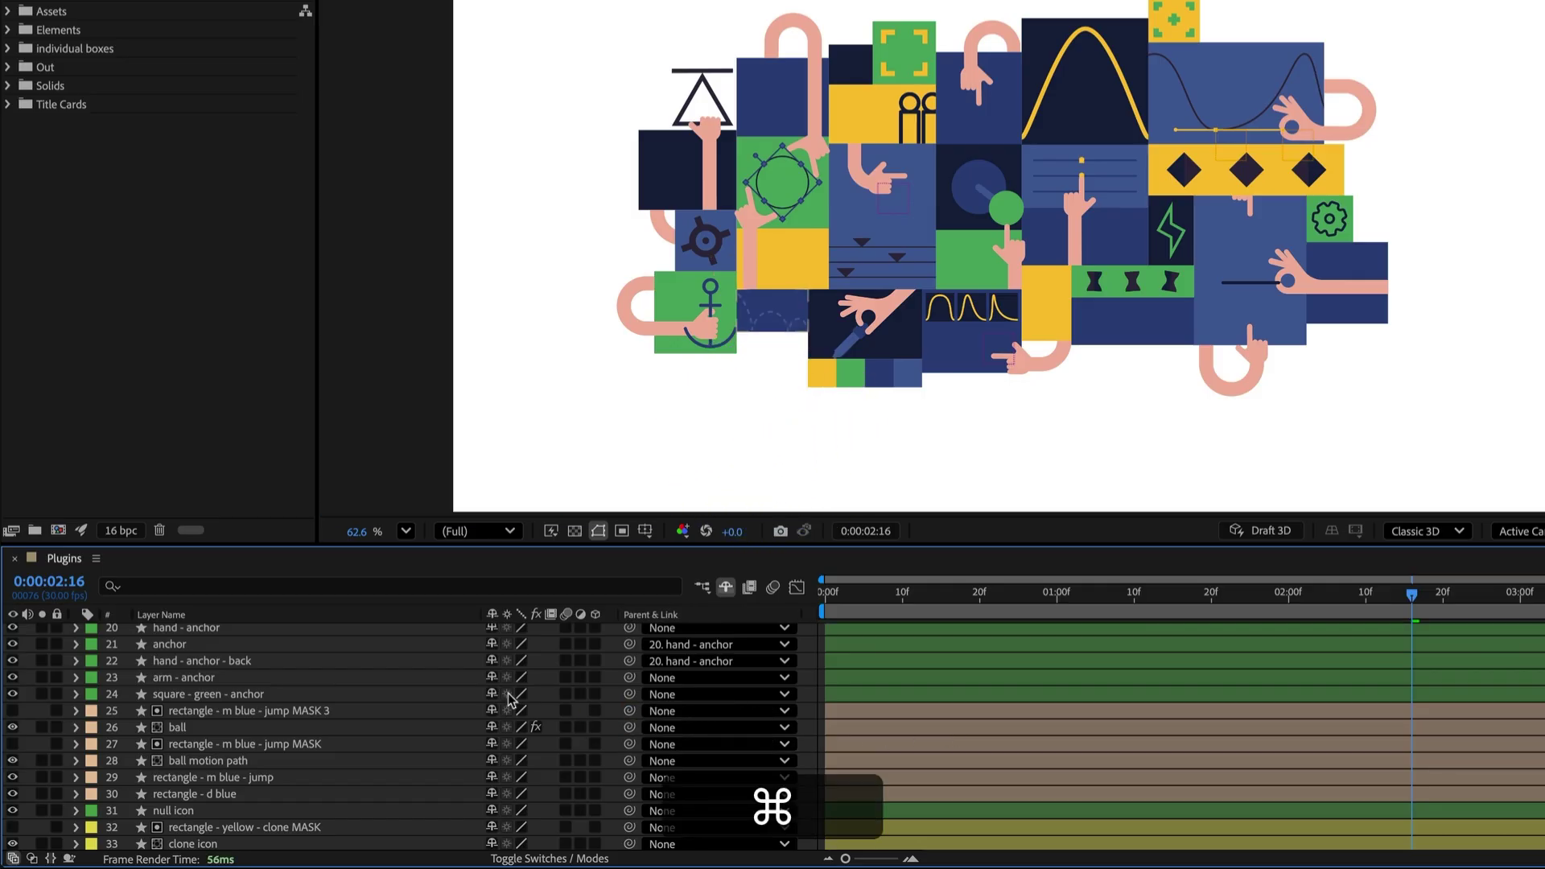
left_click(315, 649)
left_click(316, 661, "shift")
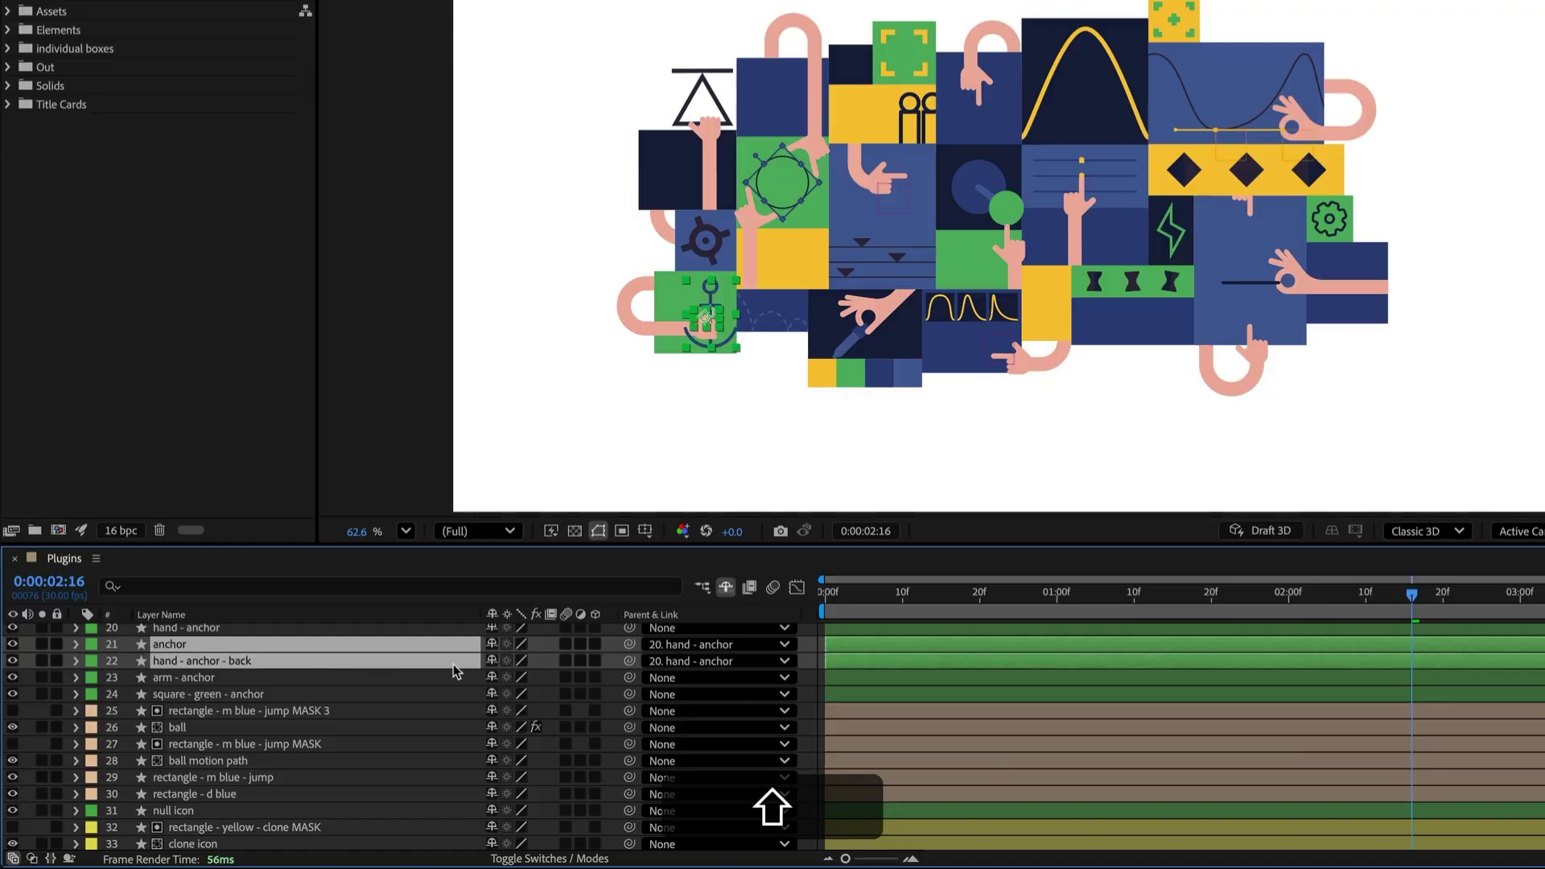
left_click(631, 663, "super")
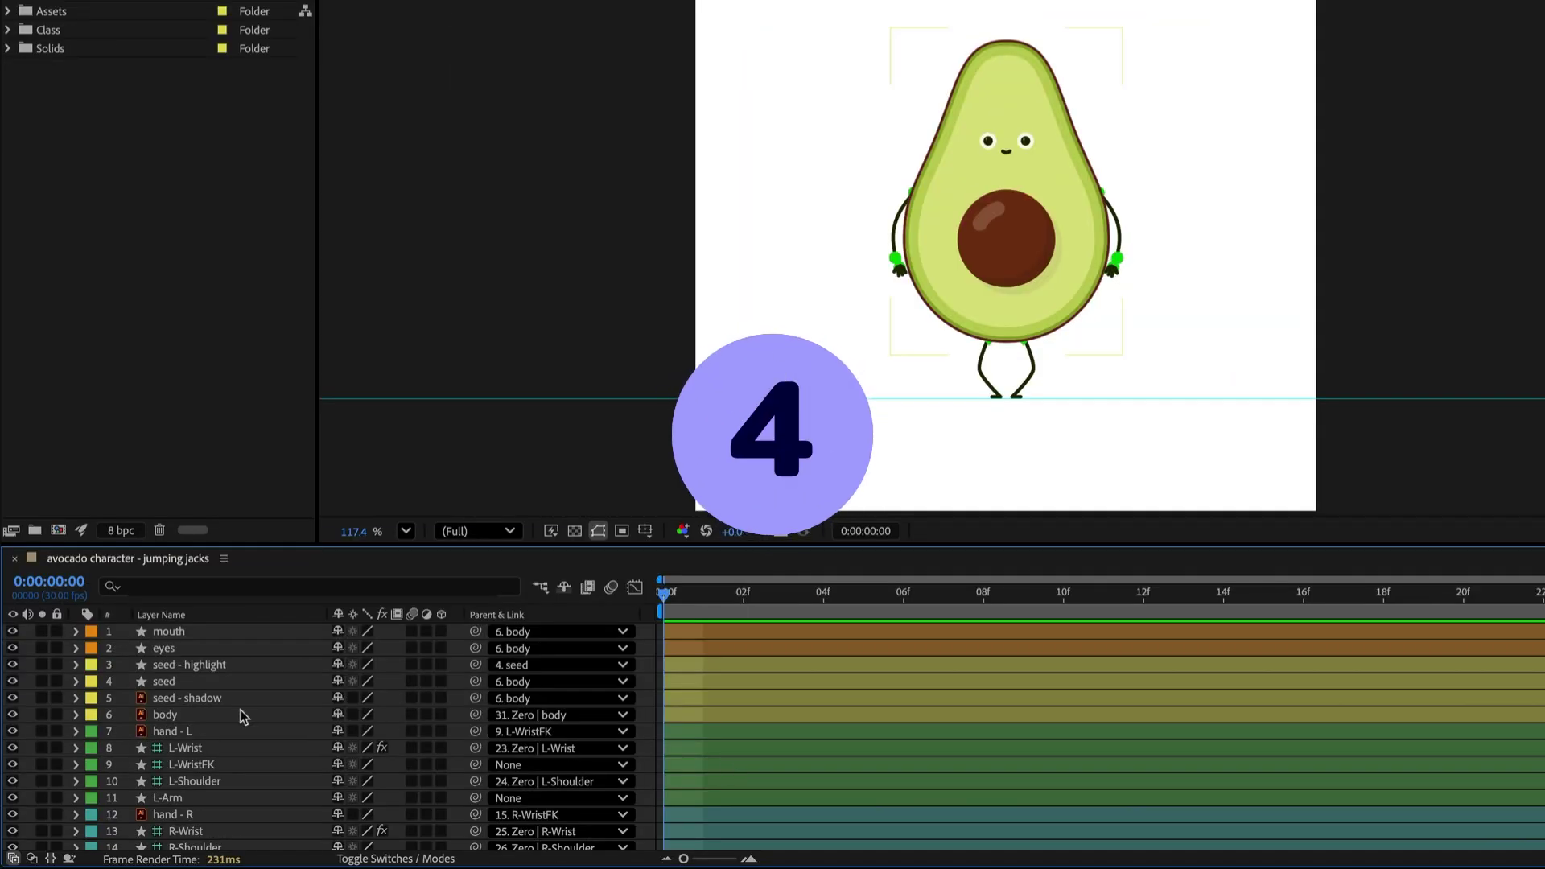
Step: Select all child layers of the body layer with Select Children
left_click(242, 715)
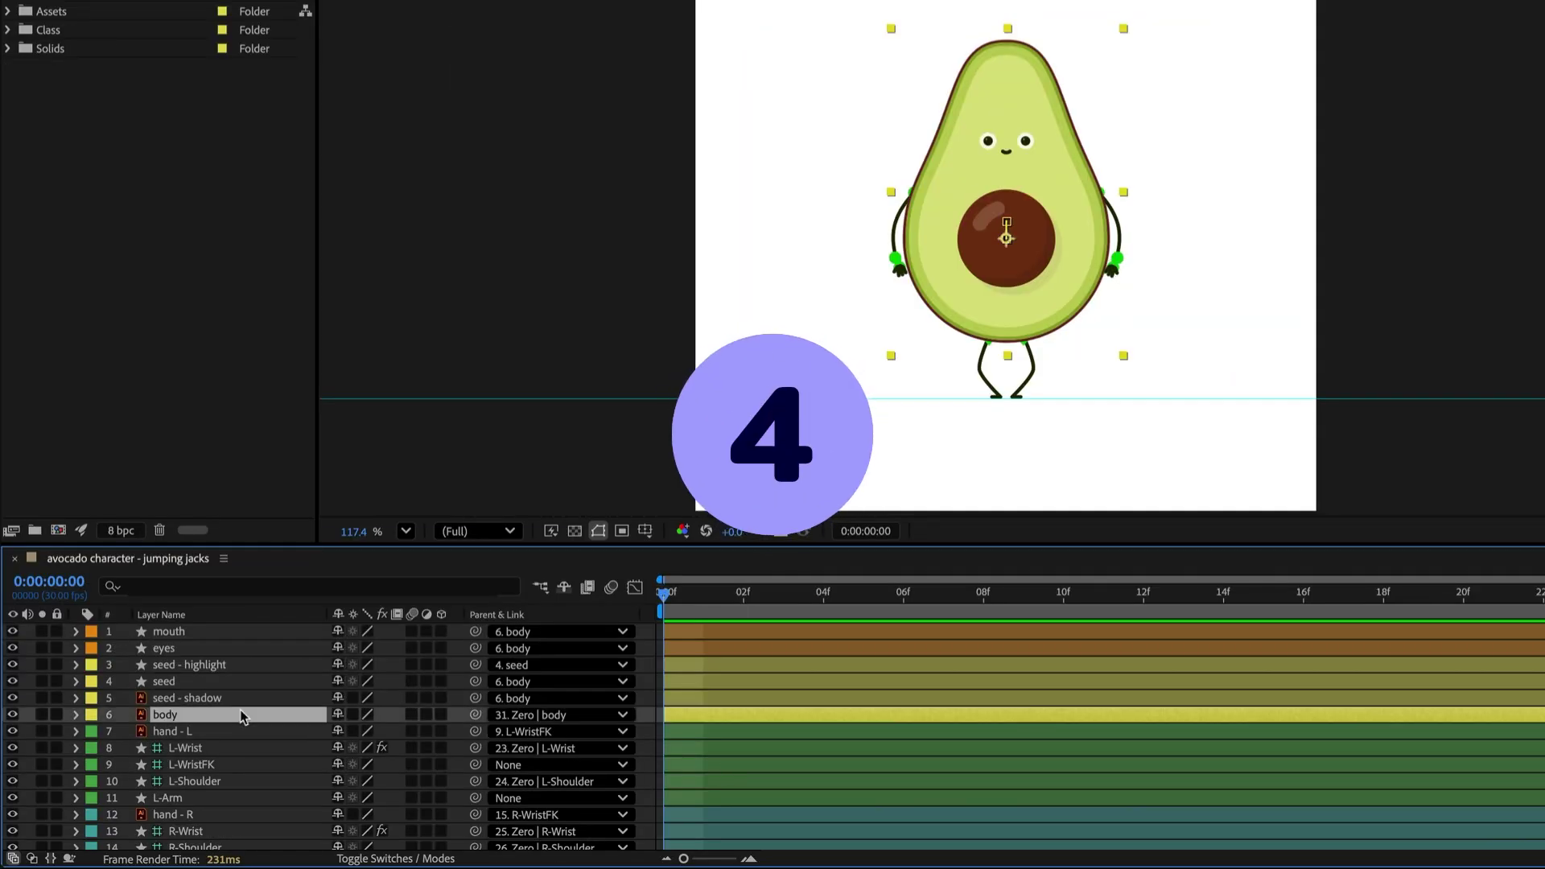
right_click(242, 715)
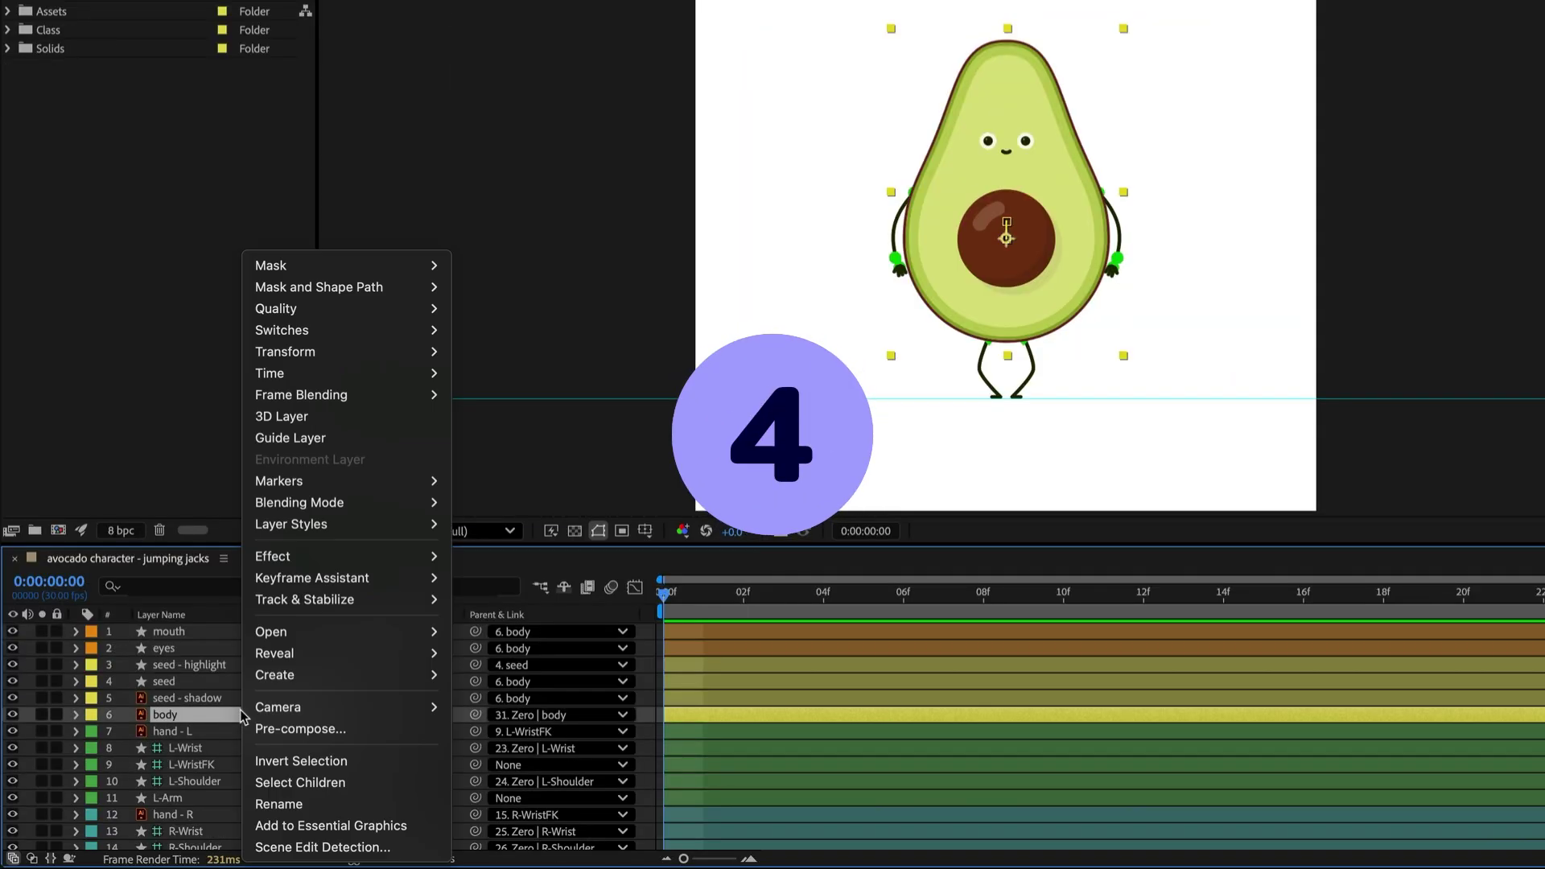
left_click(346, 783)
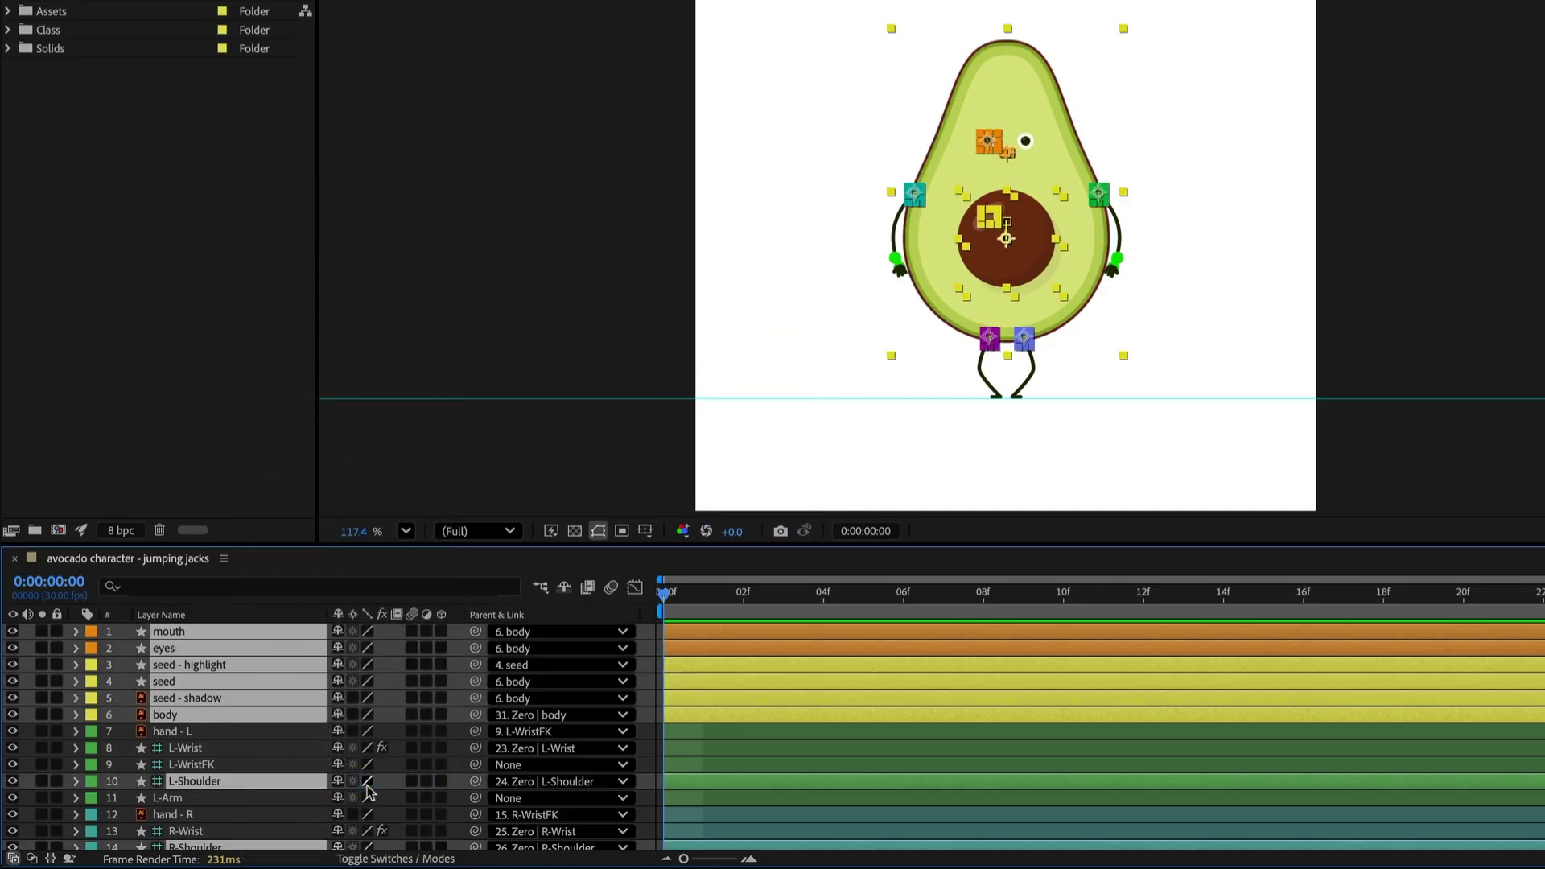
Step: Select mouth and eyes, then invert the selection to get all other layers
key("ctrl+shift+a")
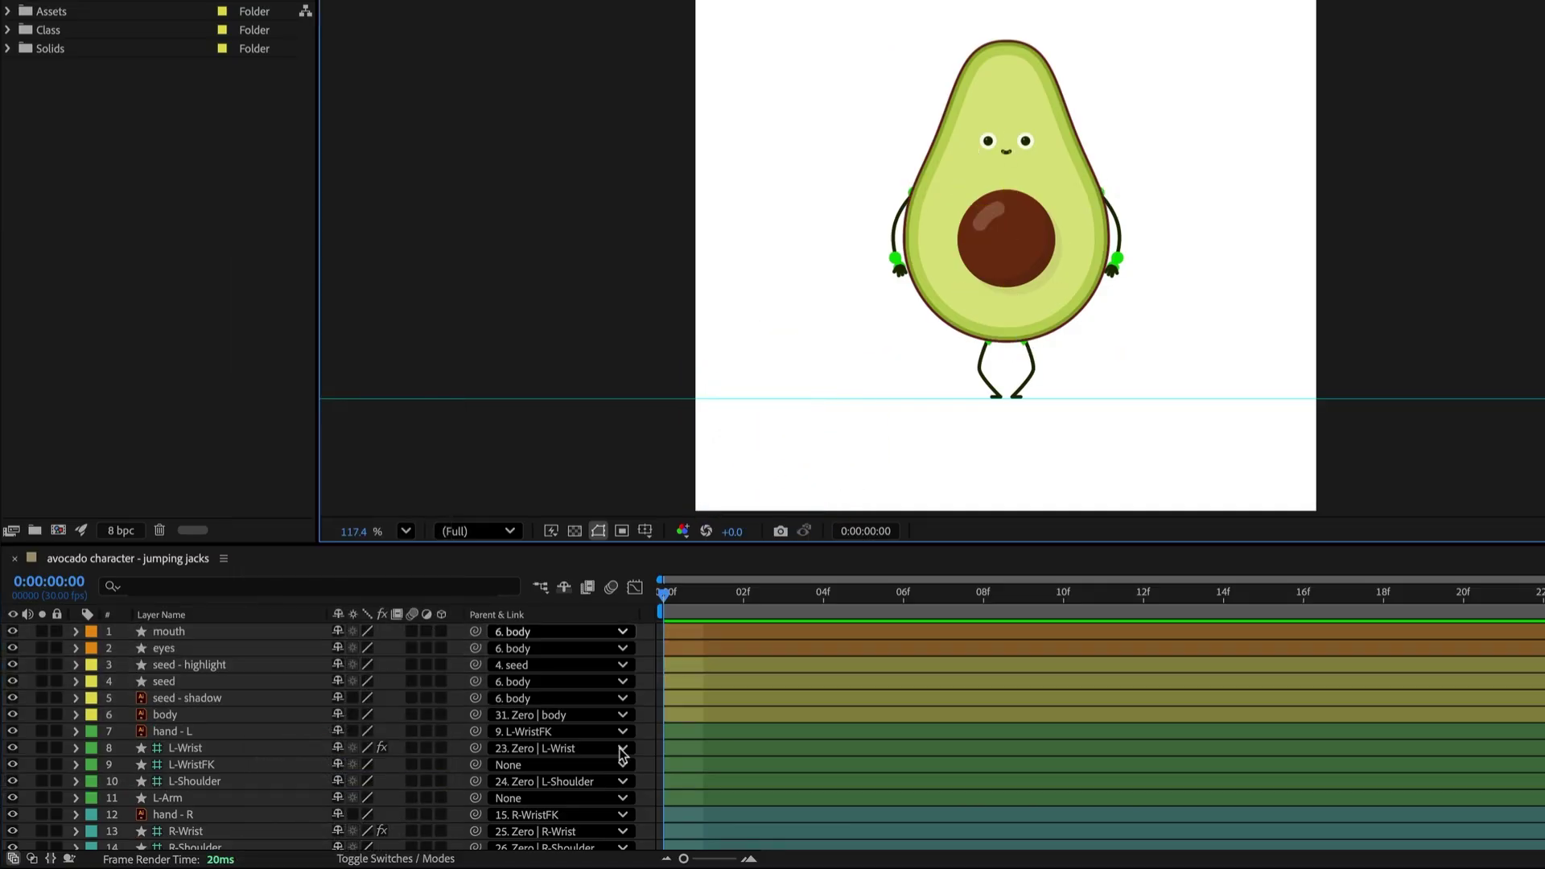
left_click(197, 632)
left_click(194, 650, "shift")
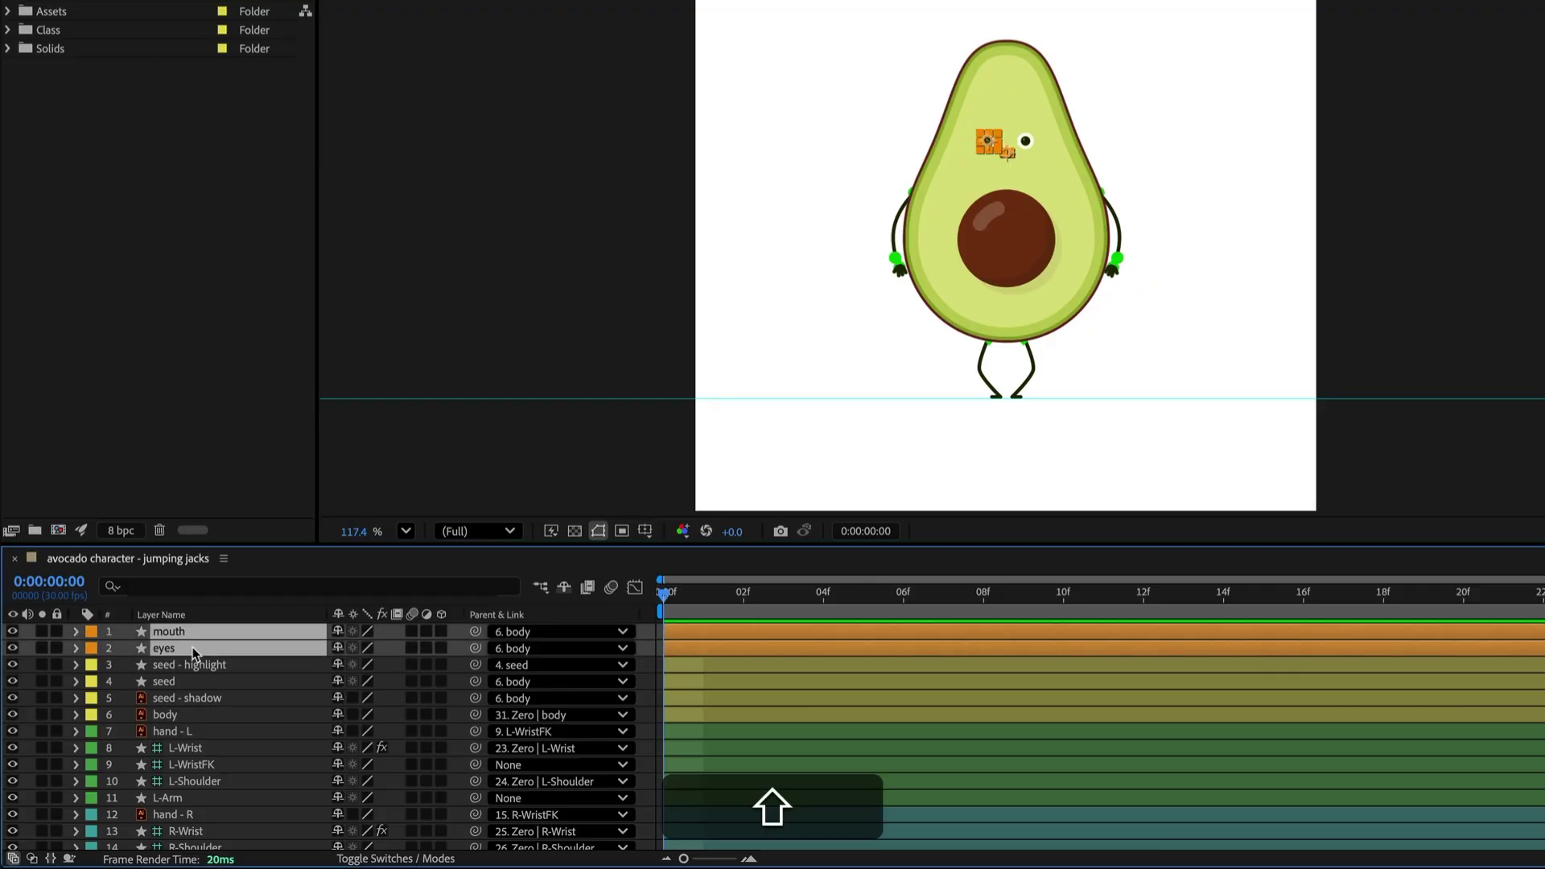
right_click(193, 650)
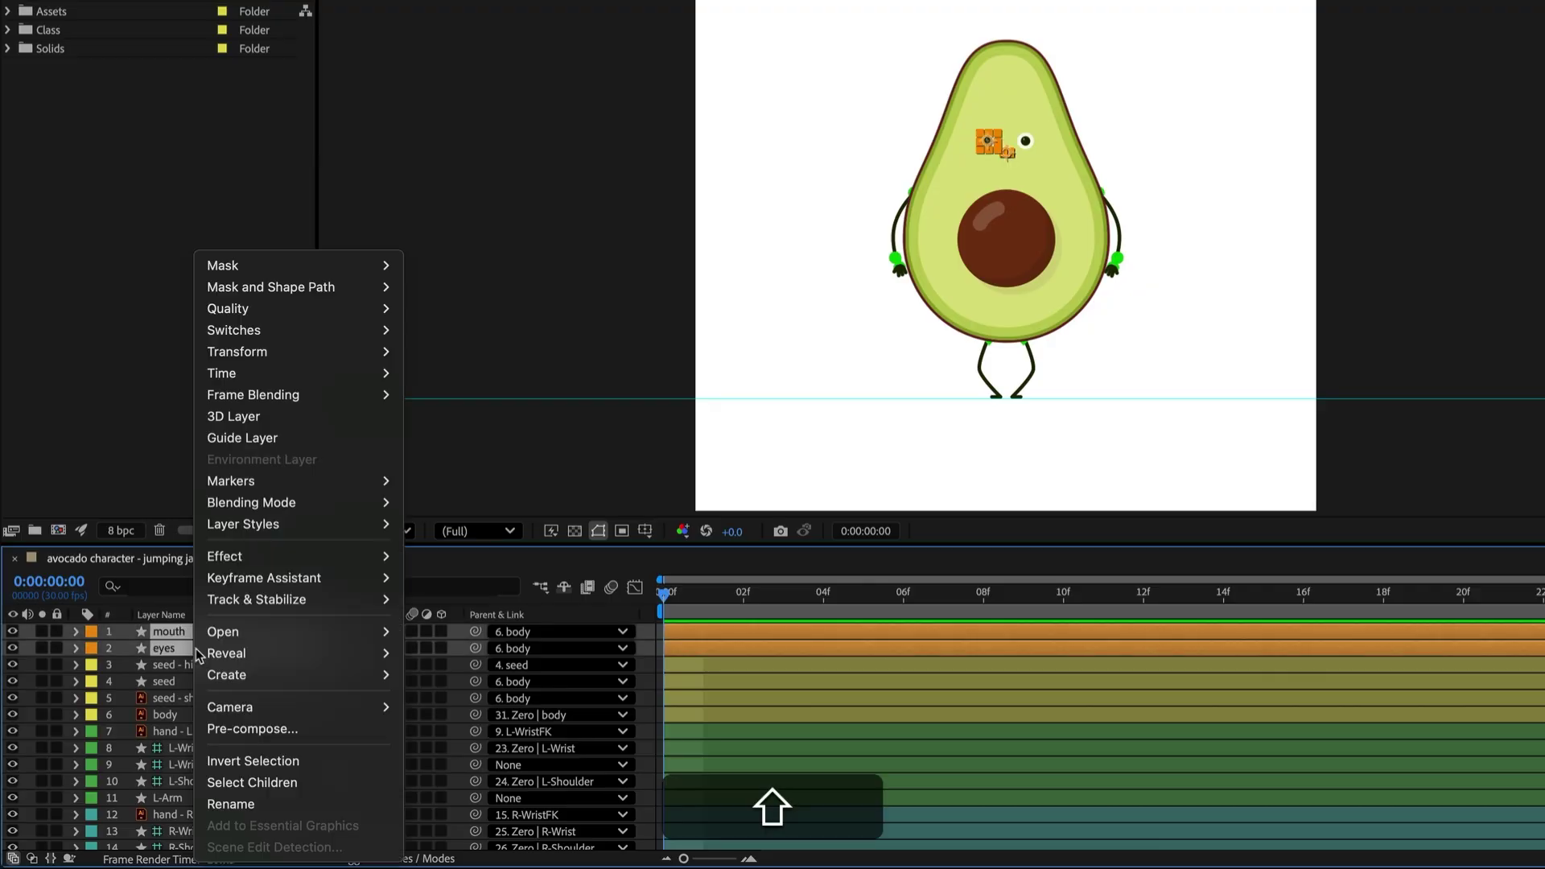
left_click(346, 762)
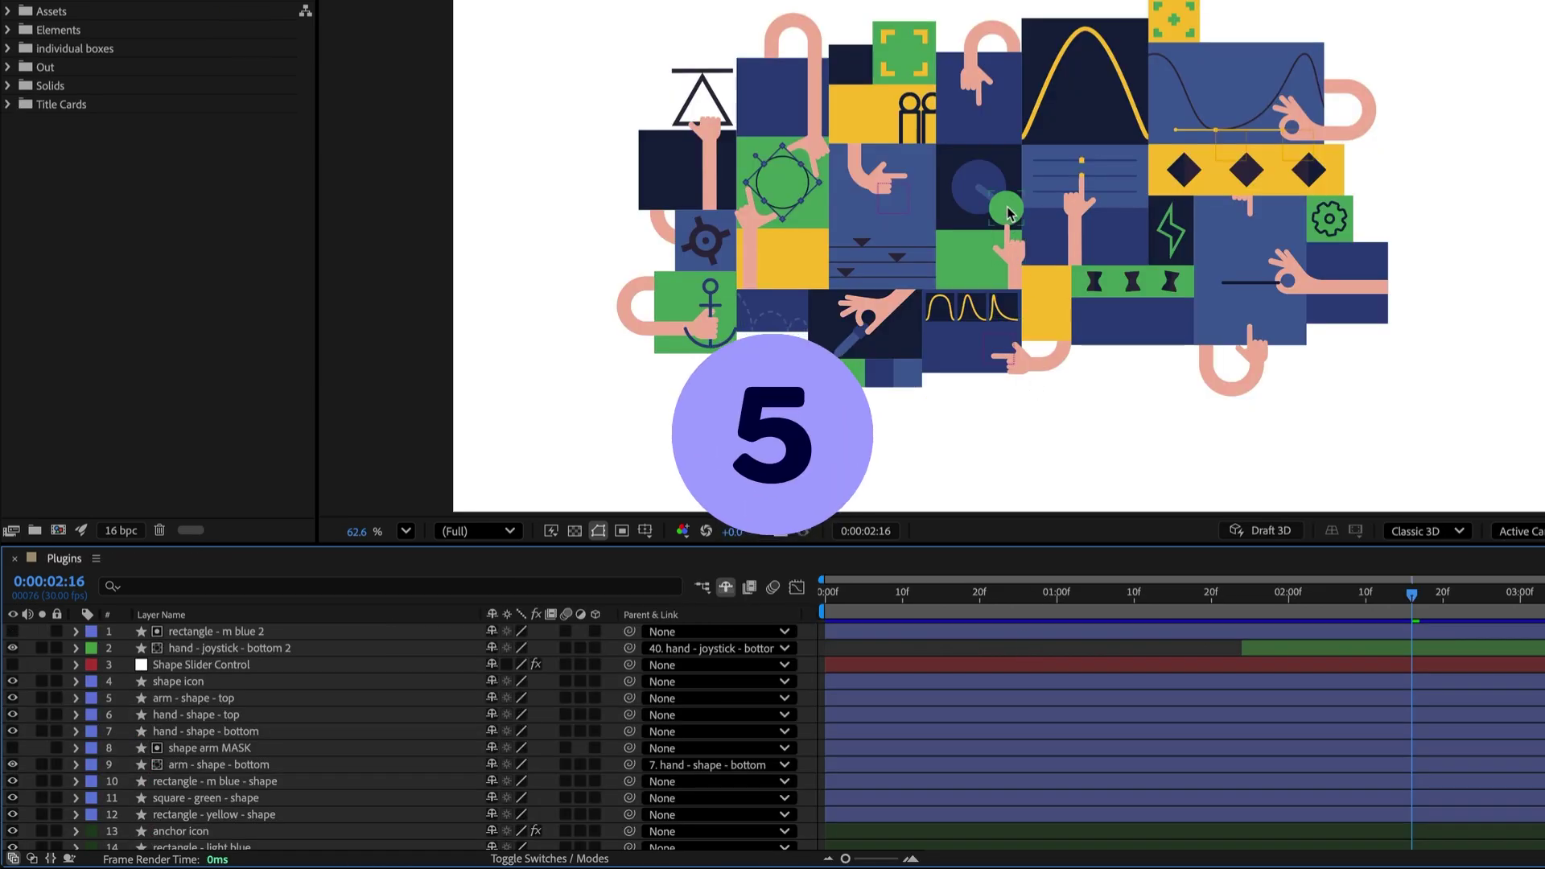
Step: Use X to scroll the selected layer, then the yellow box's layer, to the list top
key("x")
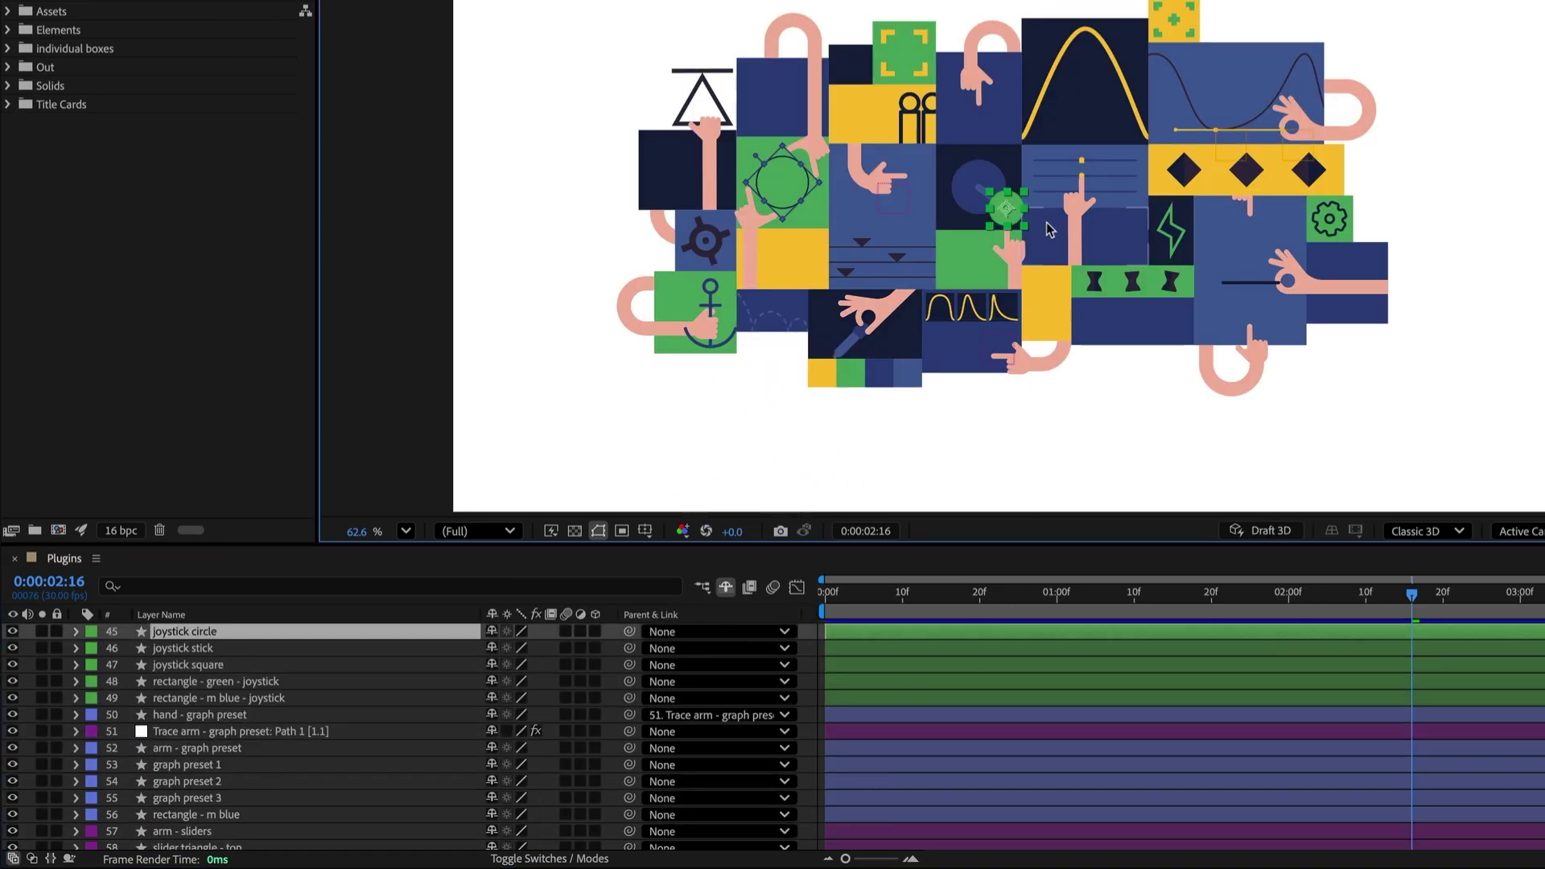
left_click(1173, 23)
key("x")
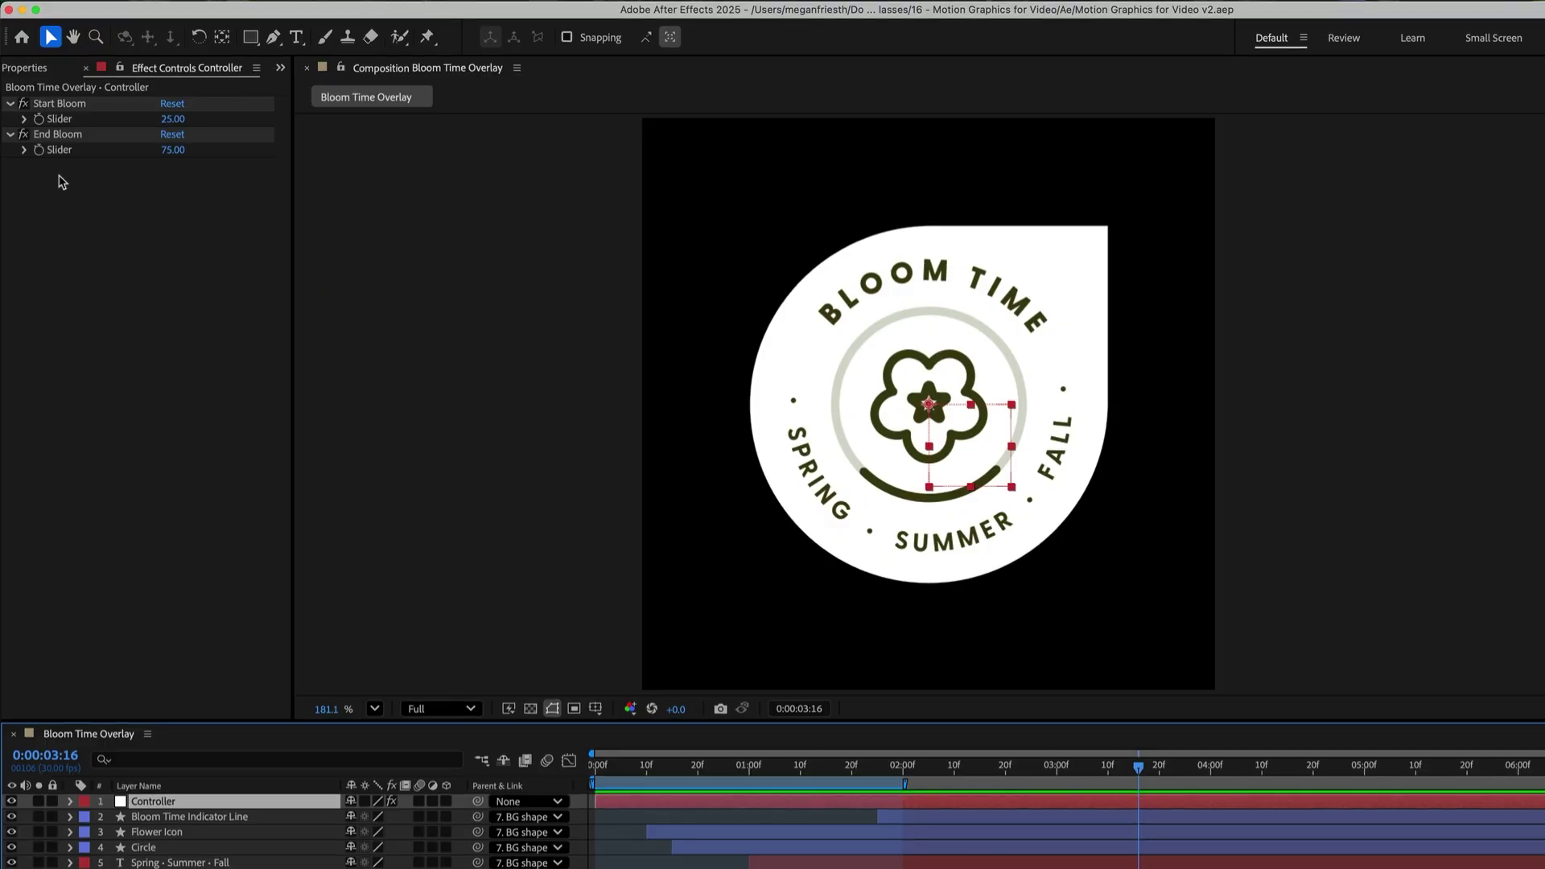
Step: Expand the Controller's Start Bloom and End Bloom sliders in the timeline
left_click(60, 119)
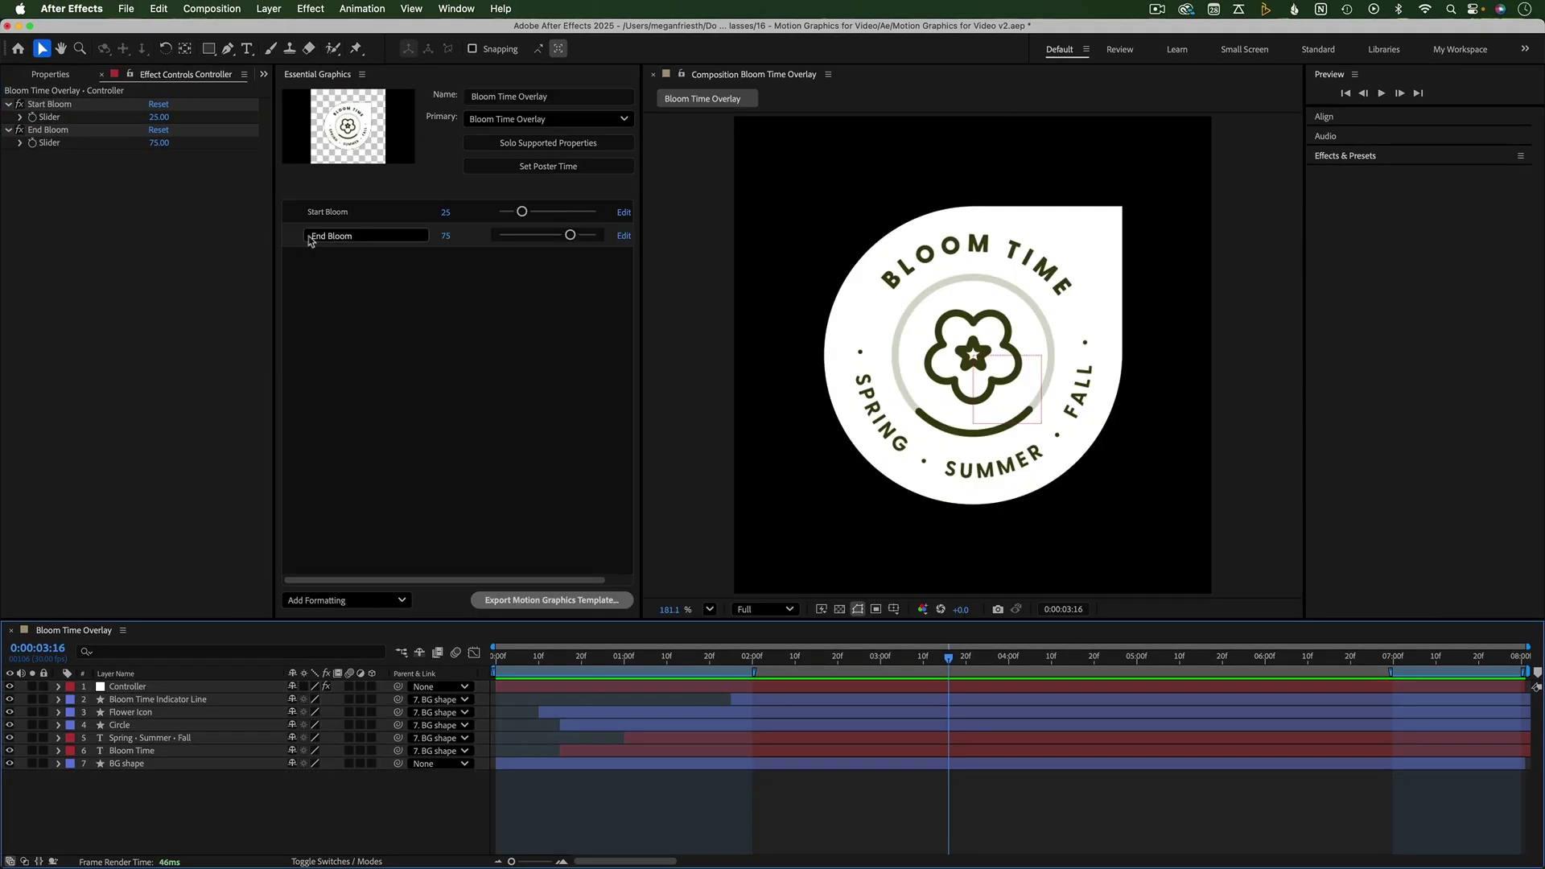
left_click(299, 239)
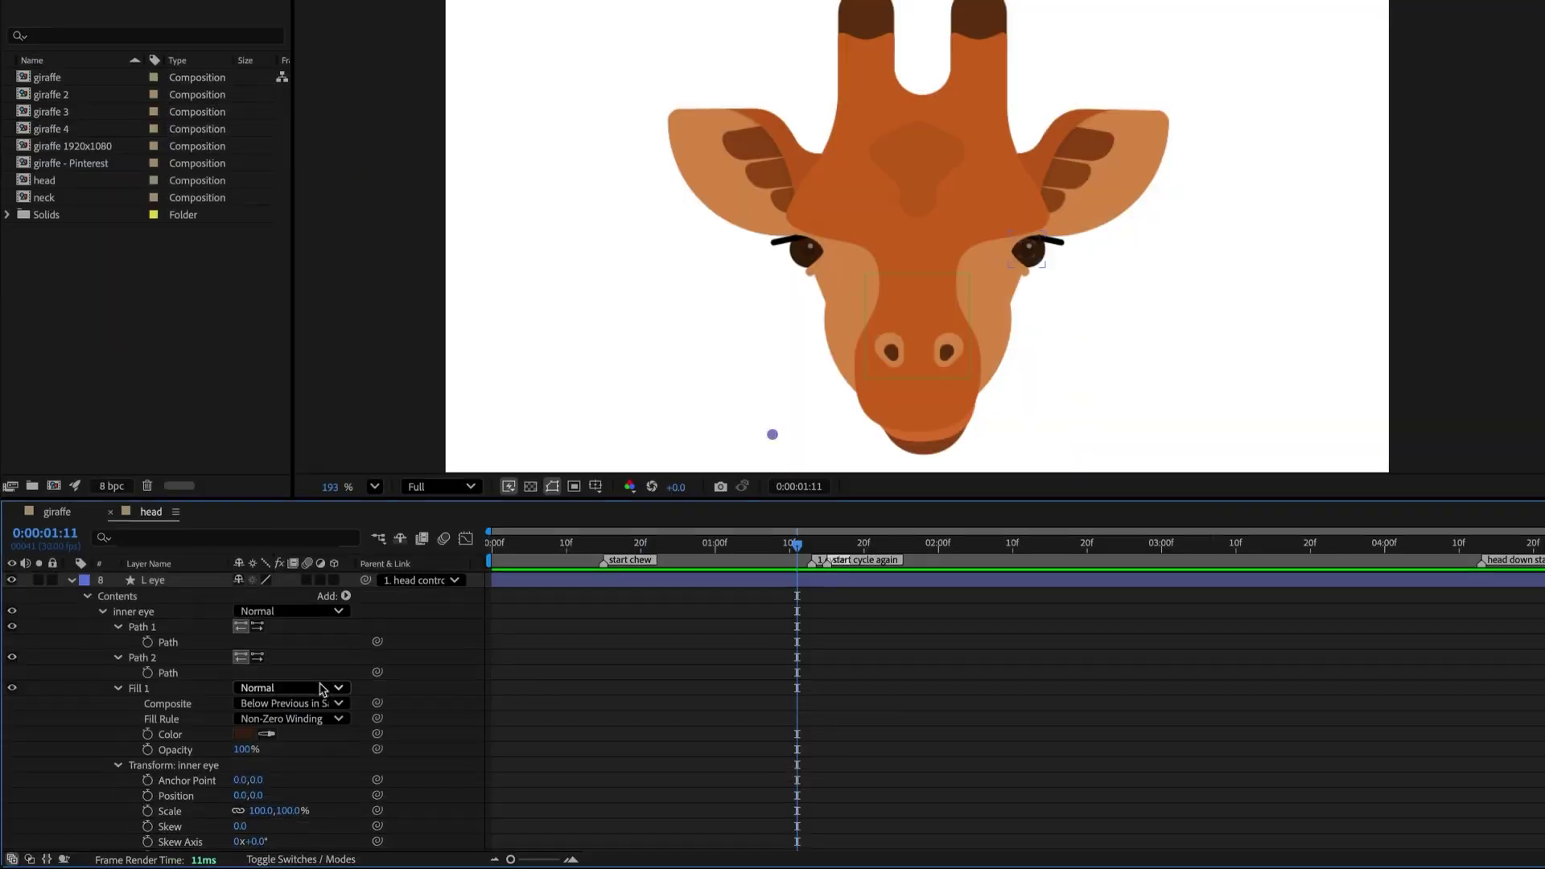
Step: Show only the L eye's two Path properties and Scale using SS
scroll(320, 694, "down", 3)
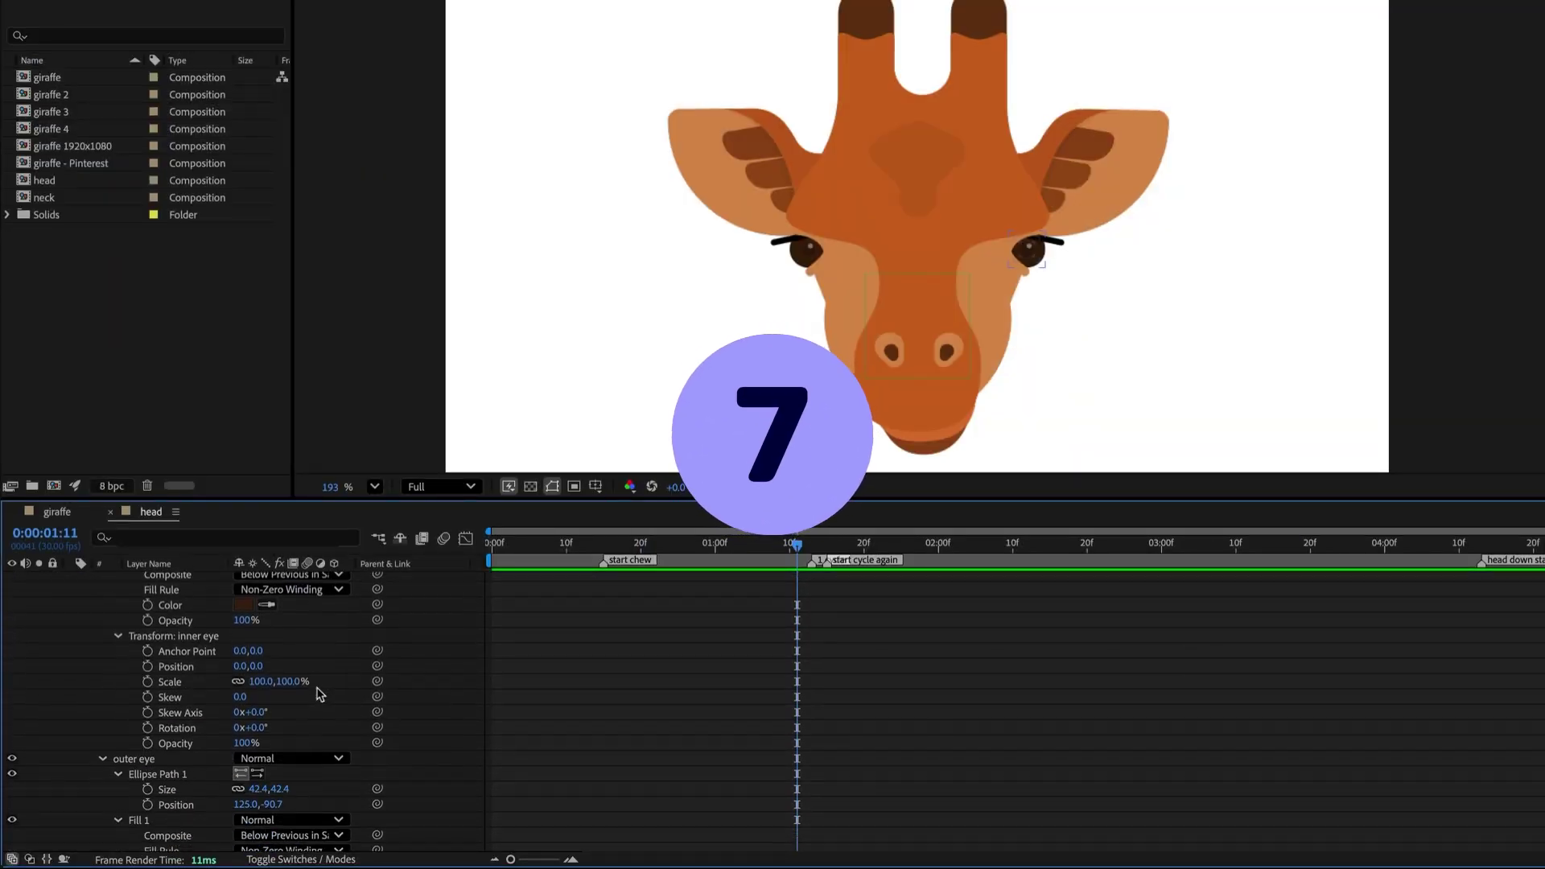
scroll(320, 694, "down", 5)
scroll(320, 694, "up", 9)
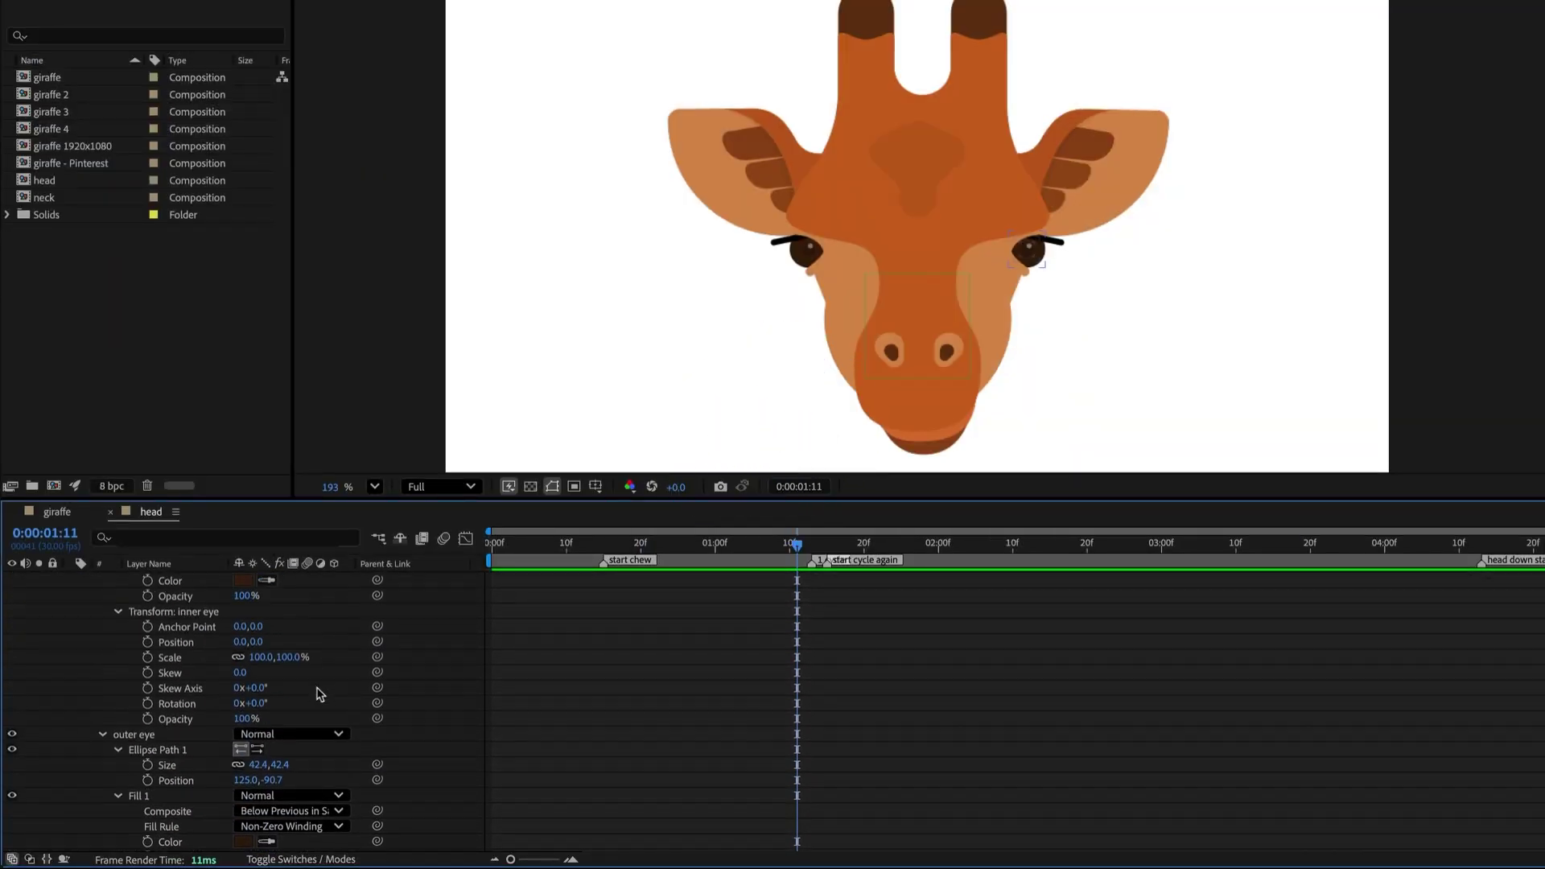
scroll(320, 694, "up", 3)
left_click(171, 664)
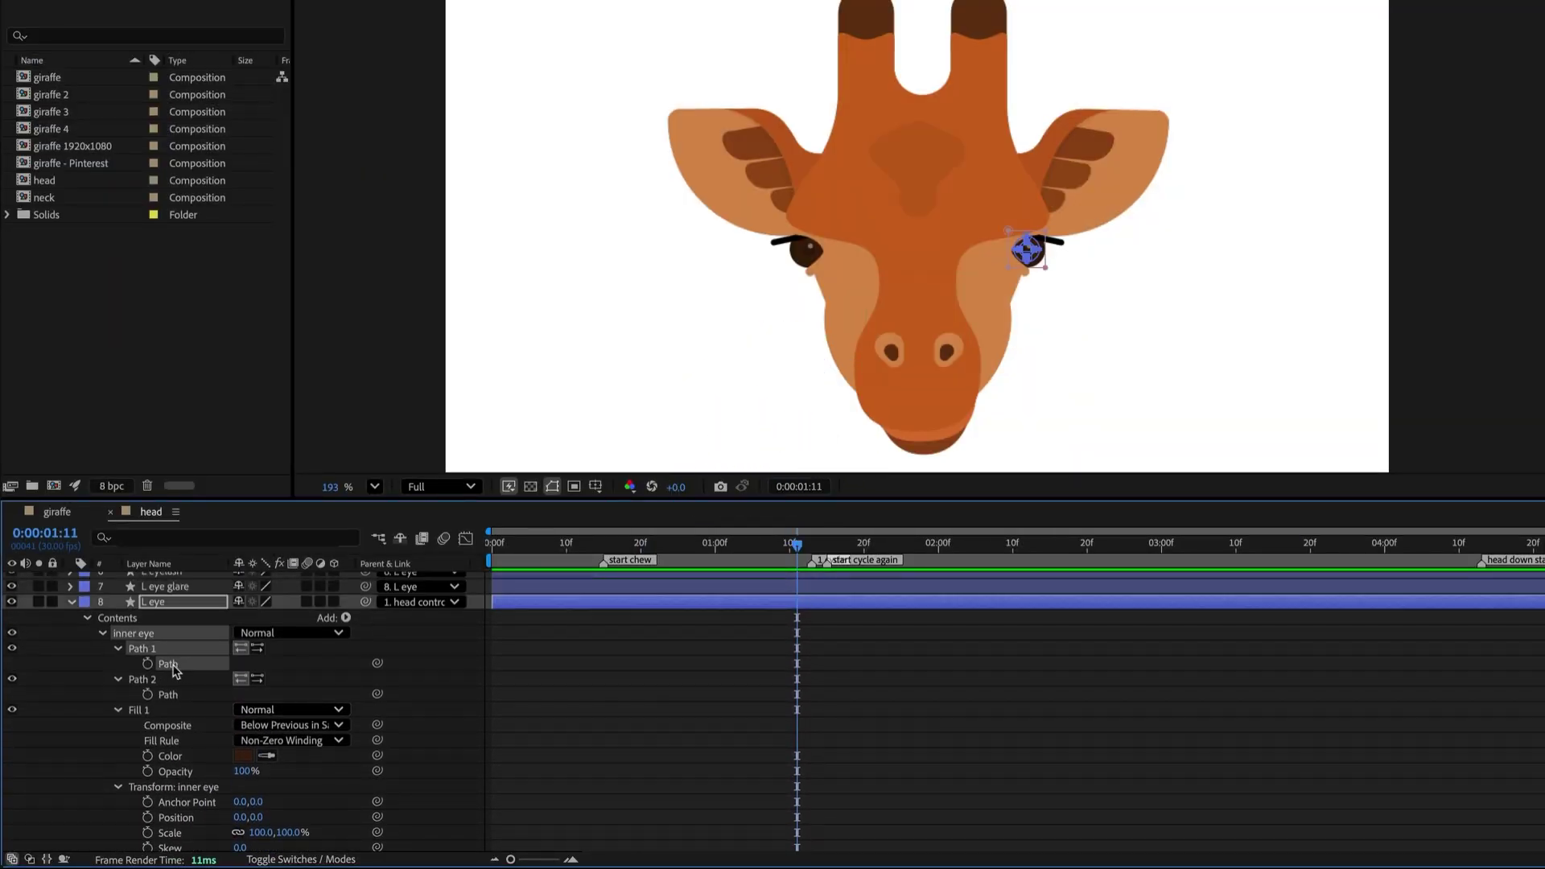
left_click(171, 696, "super")
scroll(209, 777, "down", 3)
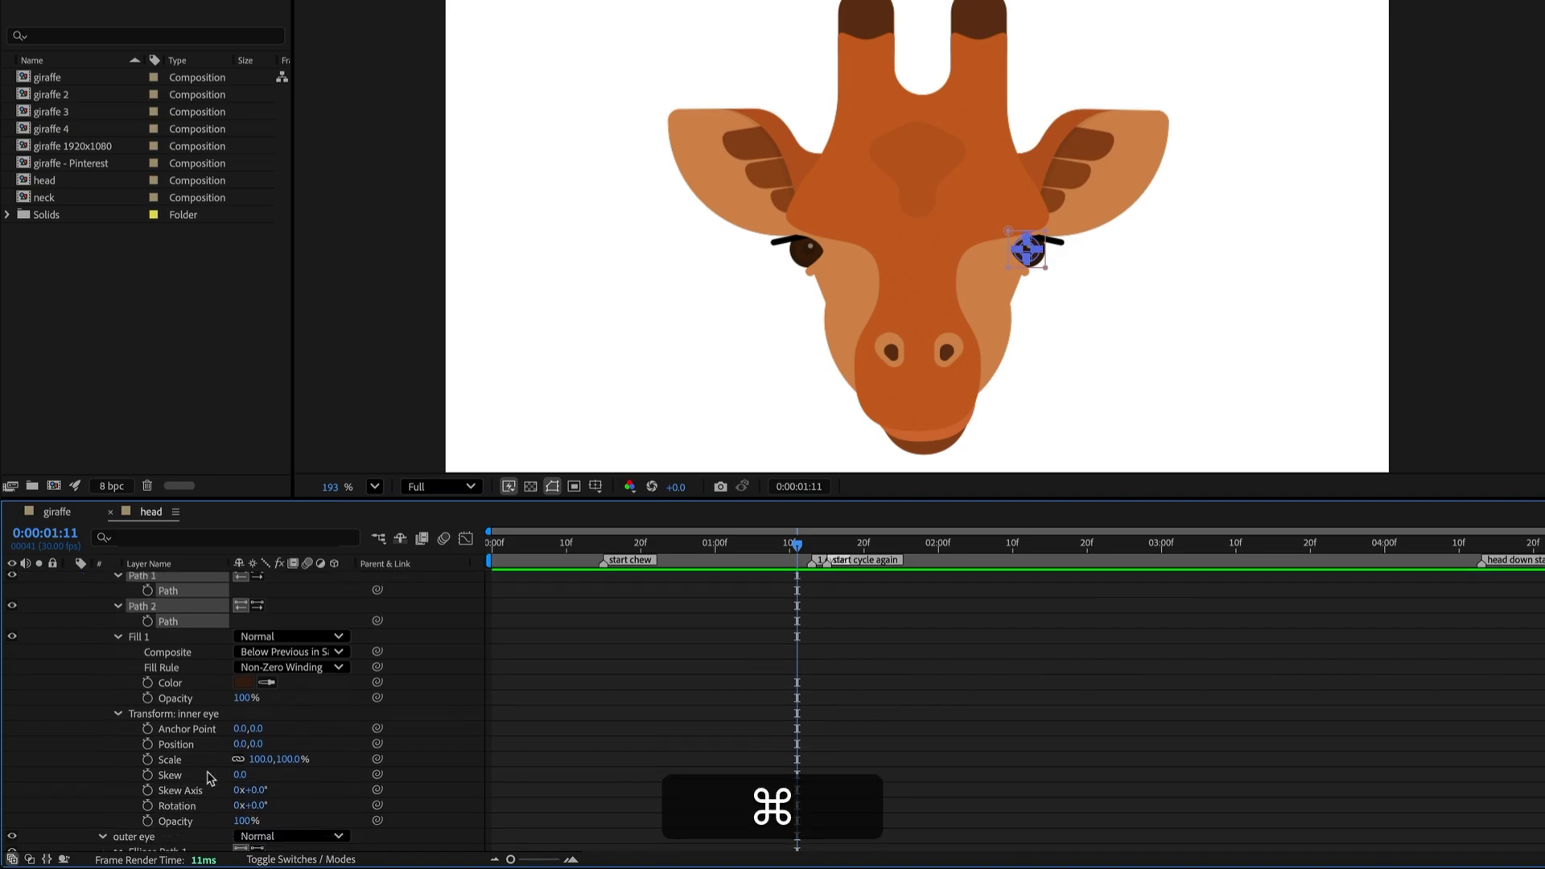
left_click(180, 761, "super")
key("s")
key("s")
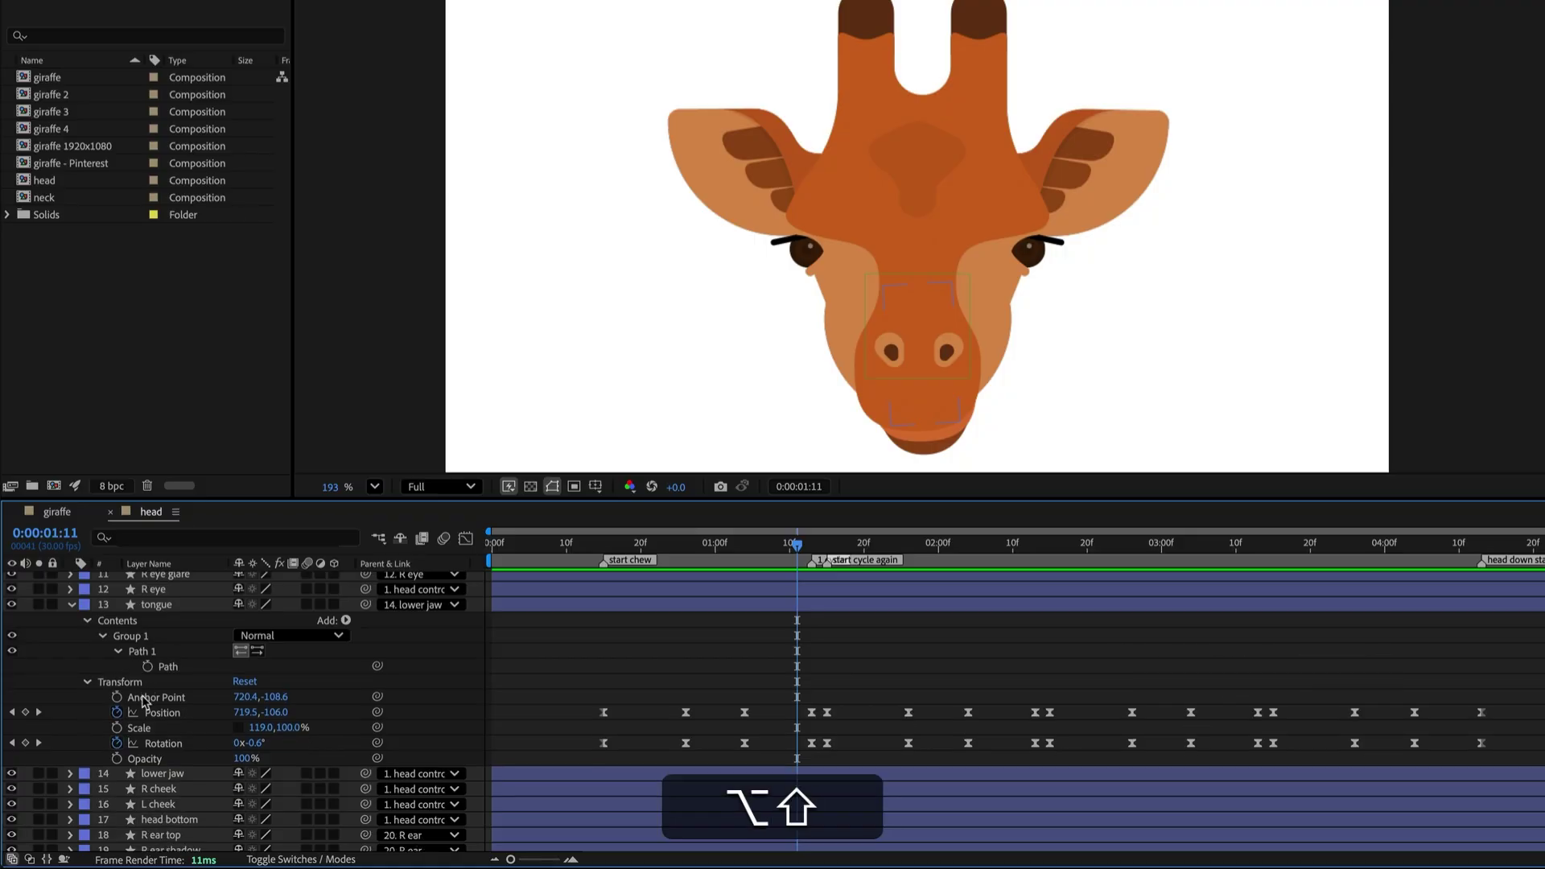
Step: Hide the tongue's Anchor Point, Scale and Opacity, leaving Position and Rotation
left_click(150, 697, "alt+shift")
left_click(145, 713, "alt+shift")
left_click(144, 729, "alt+shift")
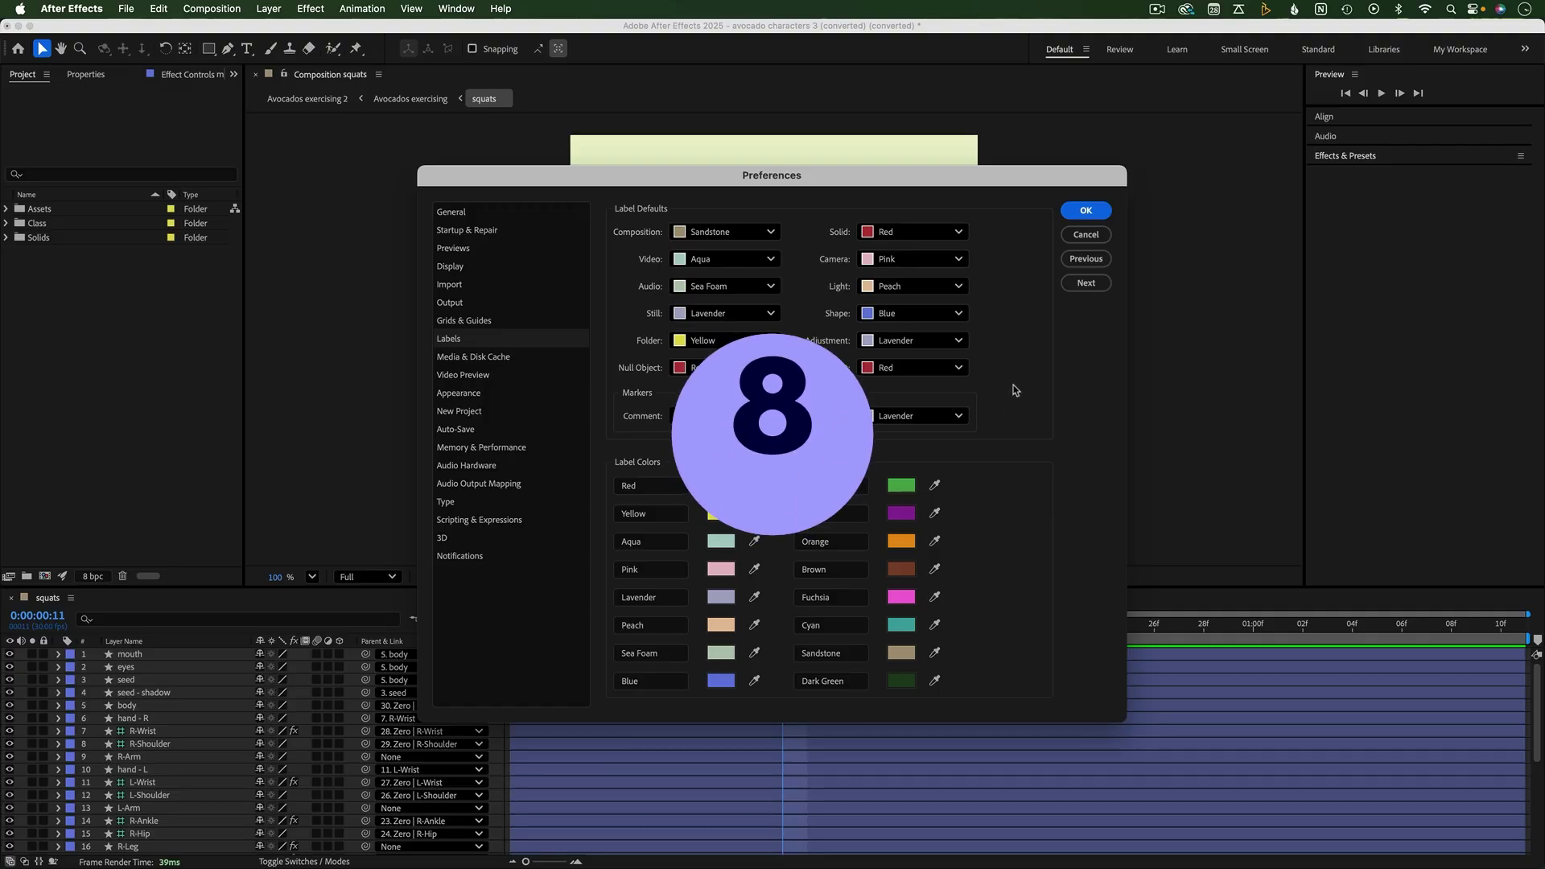
Step: Confirm the Labels preferences and give the mouth and eyes layers an orange label
left_click(1096, 218)
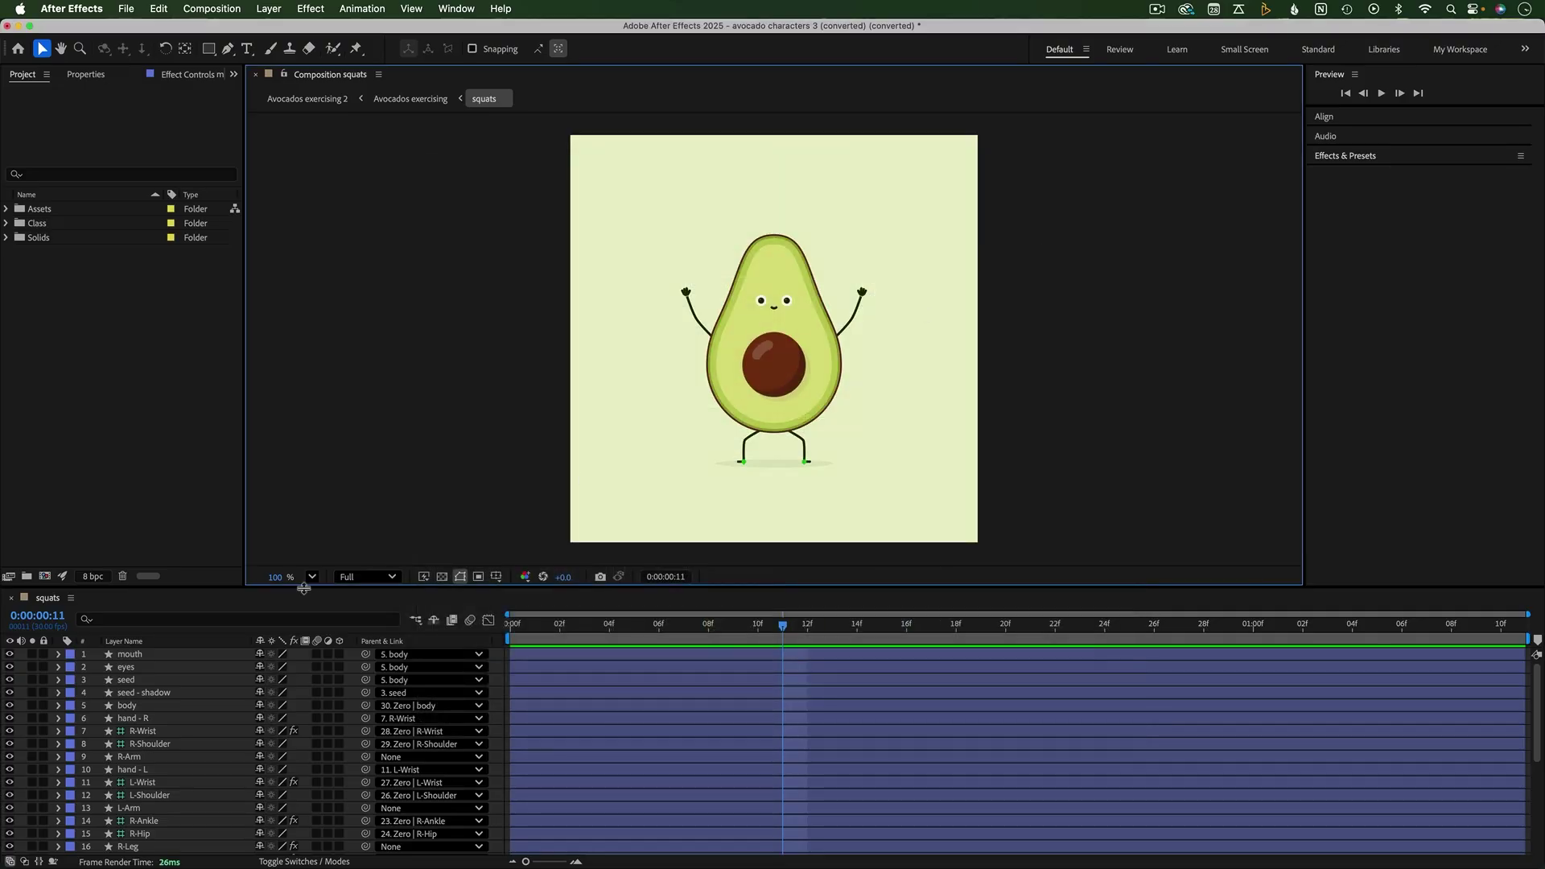
left_click(128, 654)
left_click(127, 667, "shift")
left_click(67, 668)
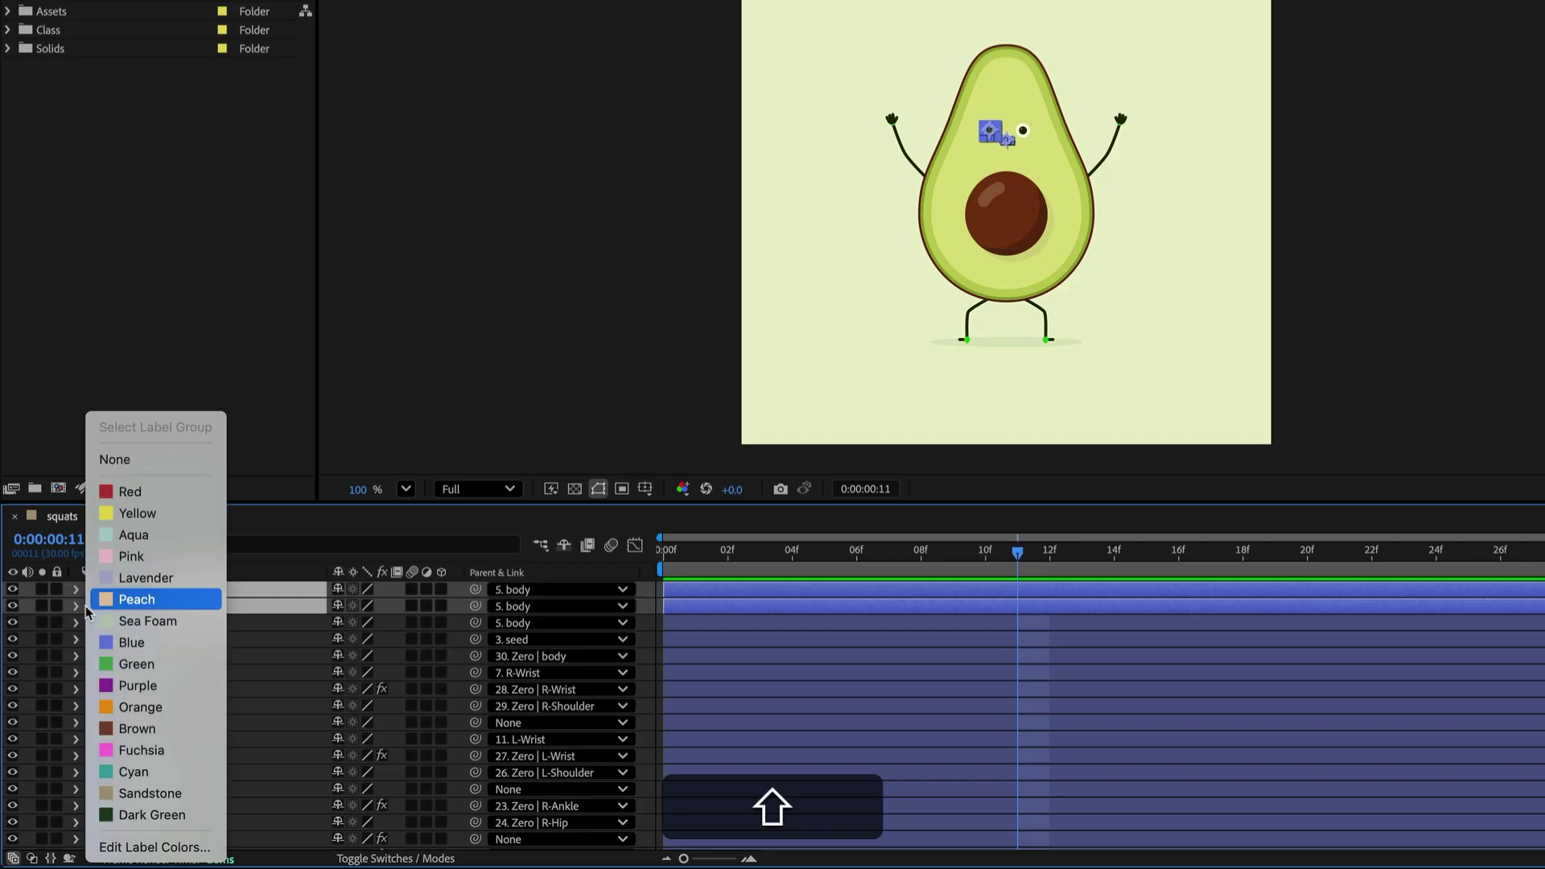
left_click(140, 707)
Step: Label layers 6 to 9 green and layers 10 to 13 teal
left_click(165, 623)
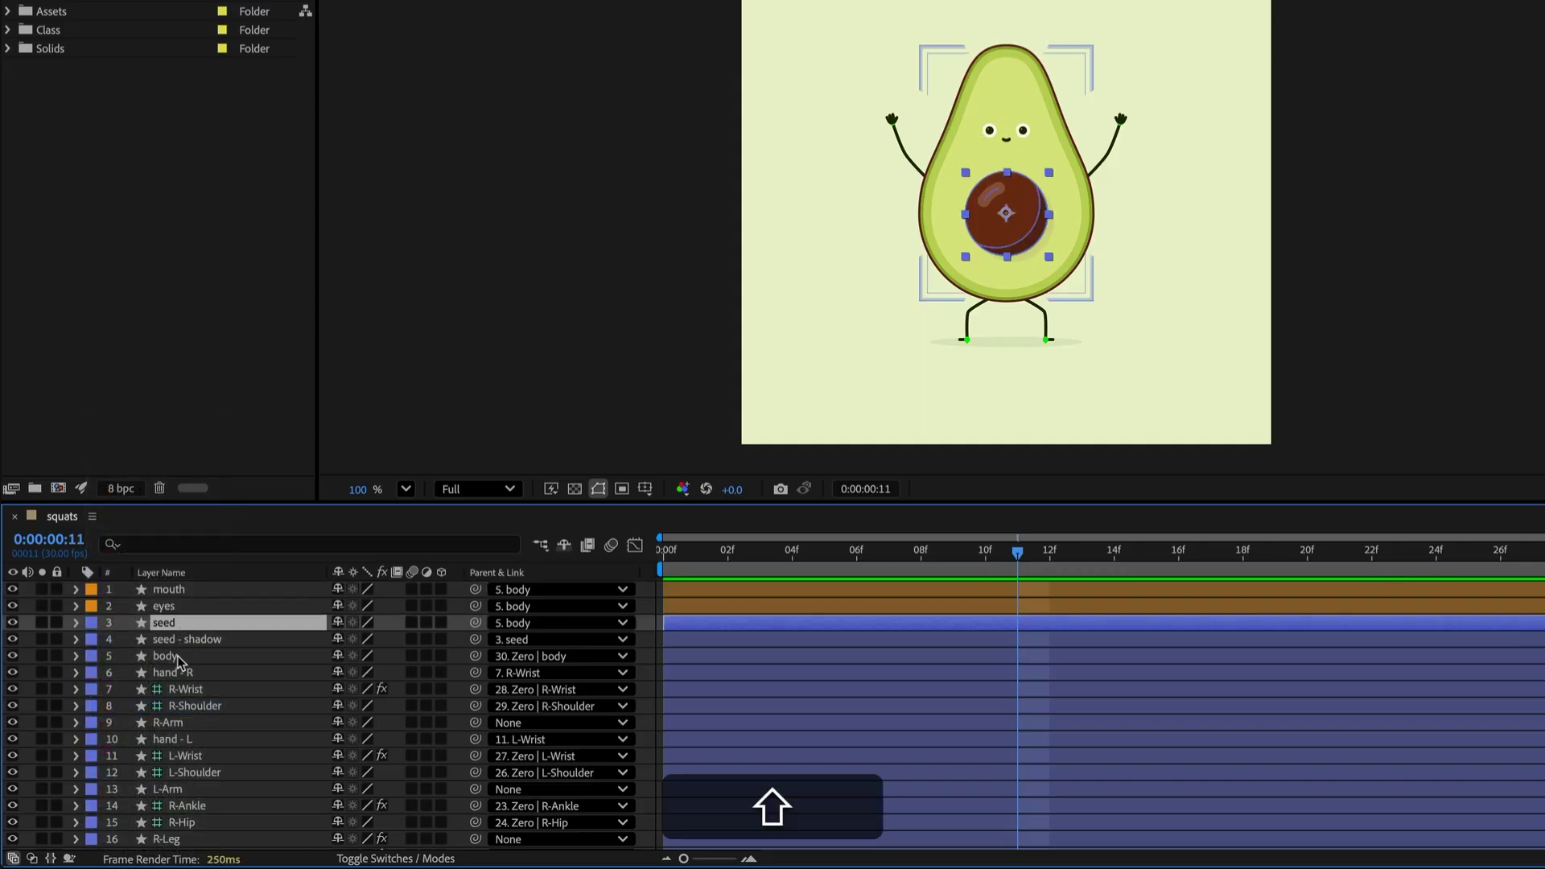
left_click(165, 656, "shift")
left_click(91, 656)
left_click(121, 511)
left_click(165, 673)
left_click(165, 722, "shift")
left_click(91, 722)
Step: Label the leg layers from R-Ankle down to layer 21 purple
left_click(181, 805)
scroll(181, 804, "down", 2)
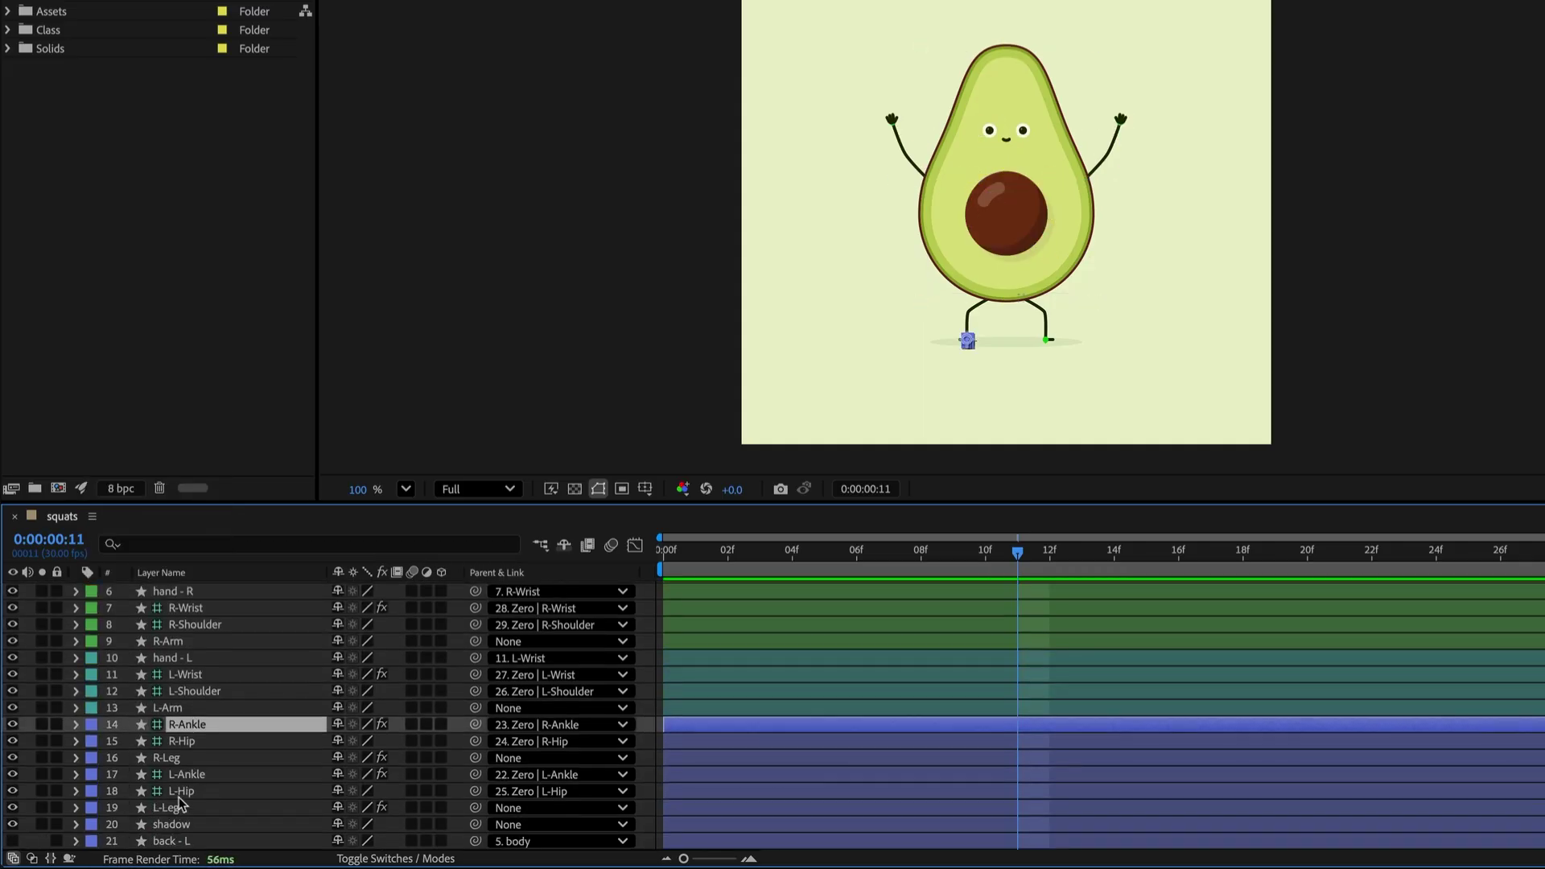
left_click(181, 842, "shift")
left_click(91, 804)
left_click(141, 687)
Step: Select all layers sharing the hand - R layer's label with Select Label Group
scroll(242, 725, "up", 2)
left_click(404, 441)
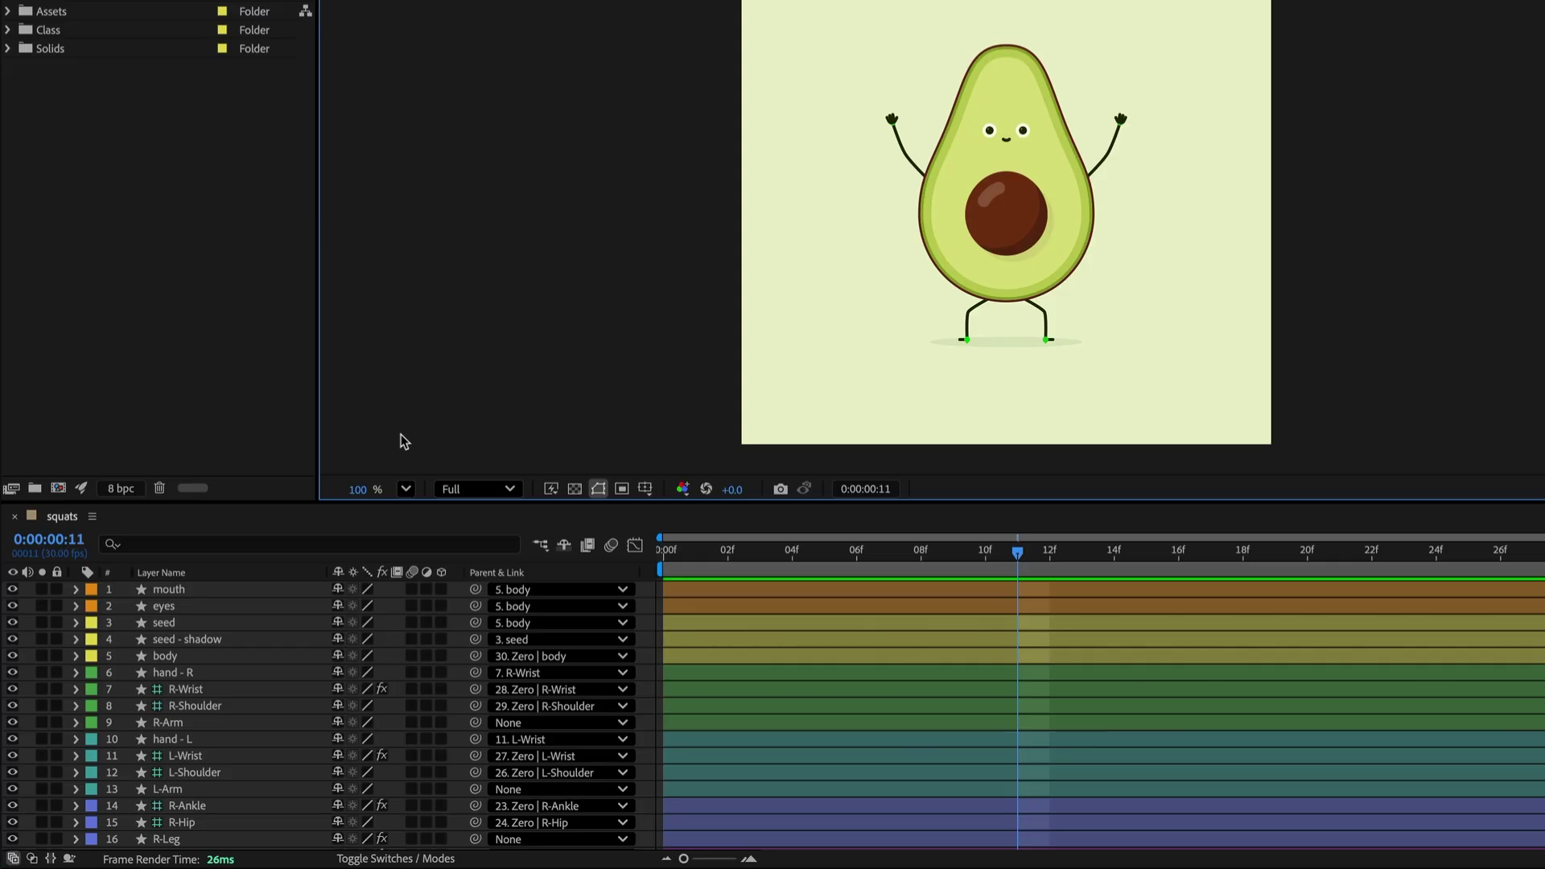
left_click(91, 675)
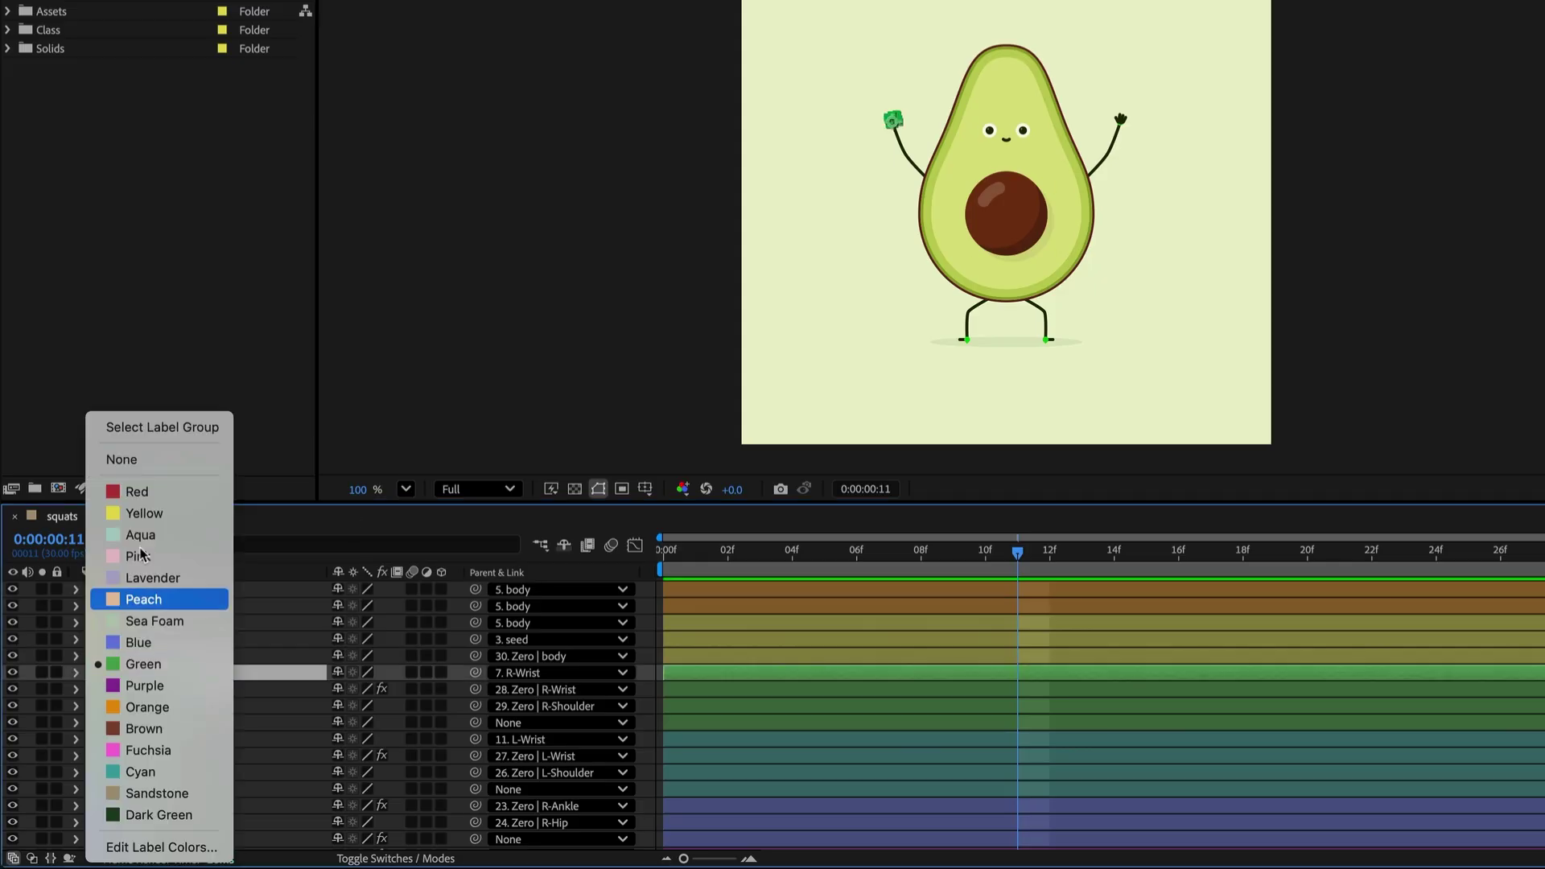
left_click(193, 427)
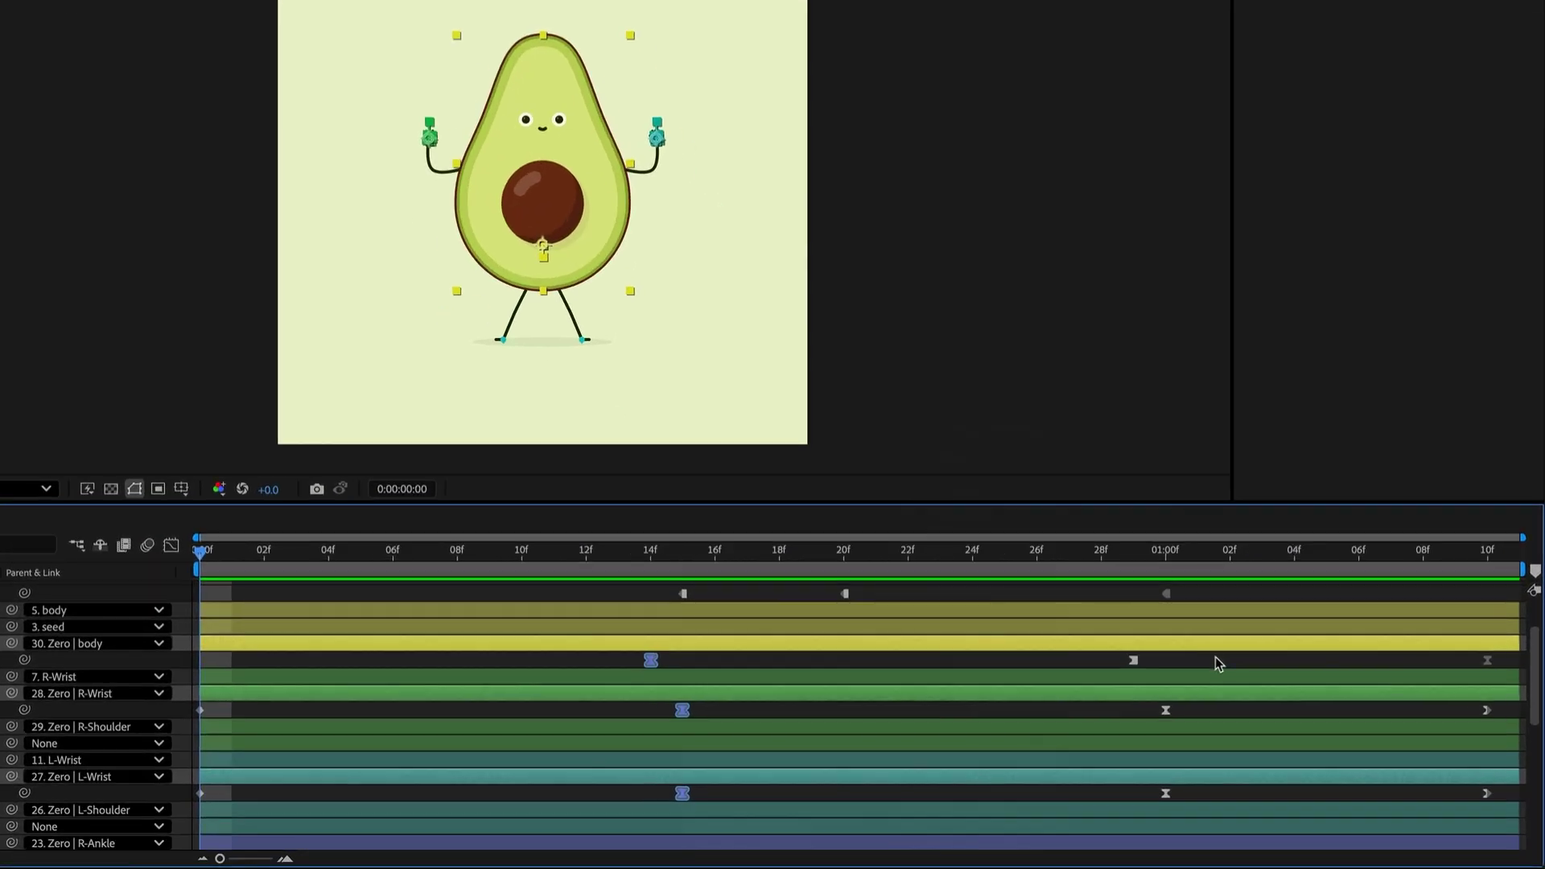
Step: Give the three keyframes near the one-second mark a purple label
left_click_drag(1295, 706, 1183, 821)
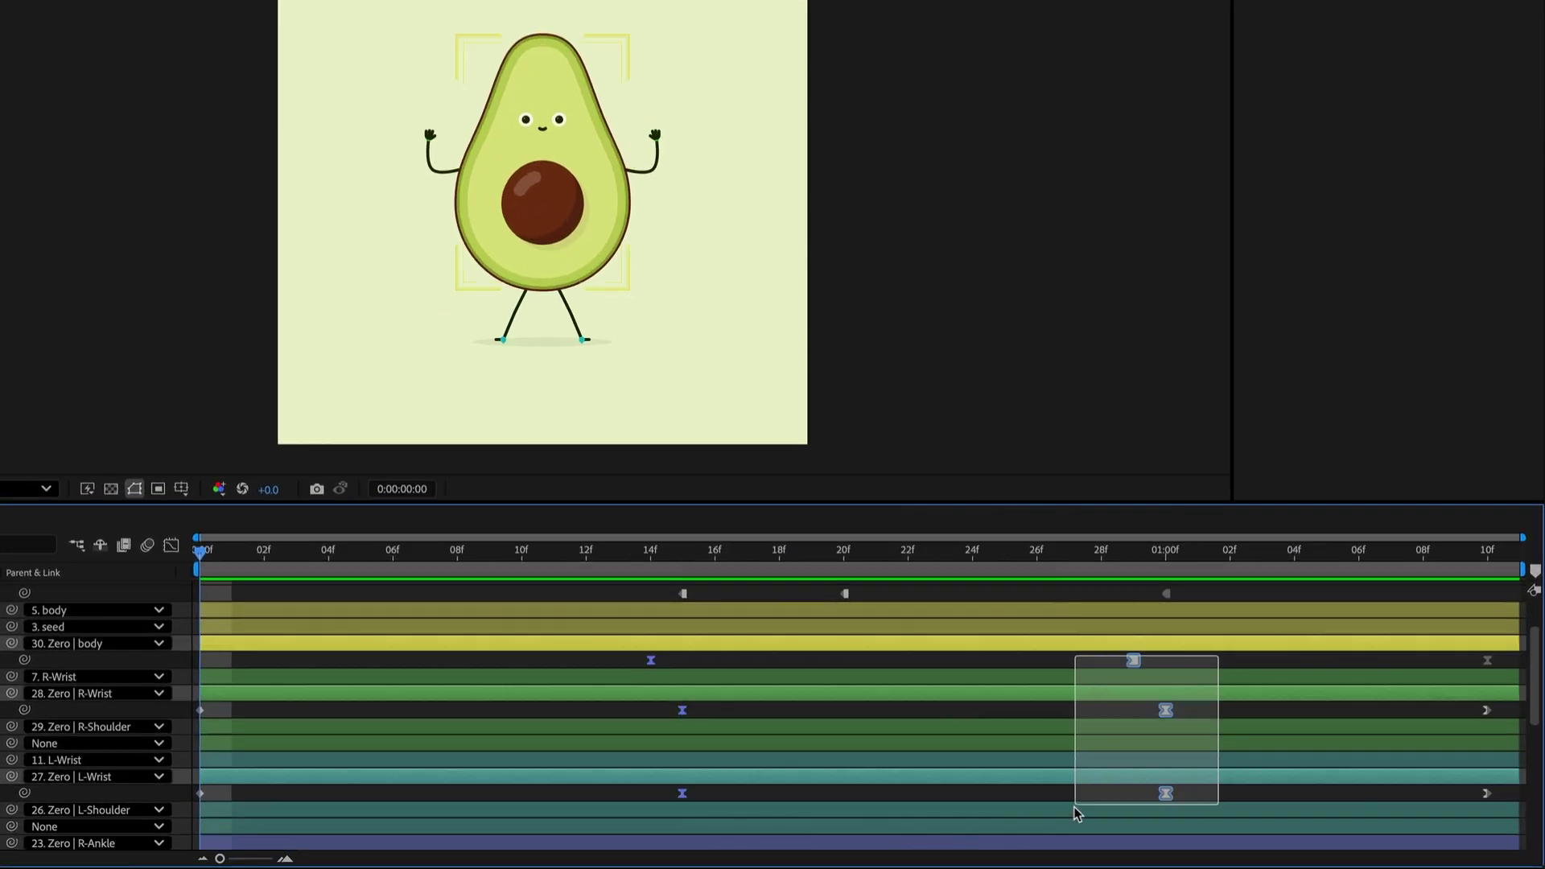
left_click_drag(1074, 807, 1075, 807)
right_click(1134, 661)
mouse_move(1167, 632)
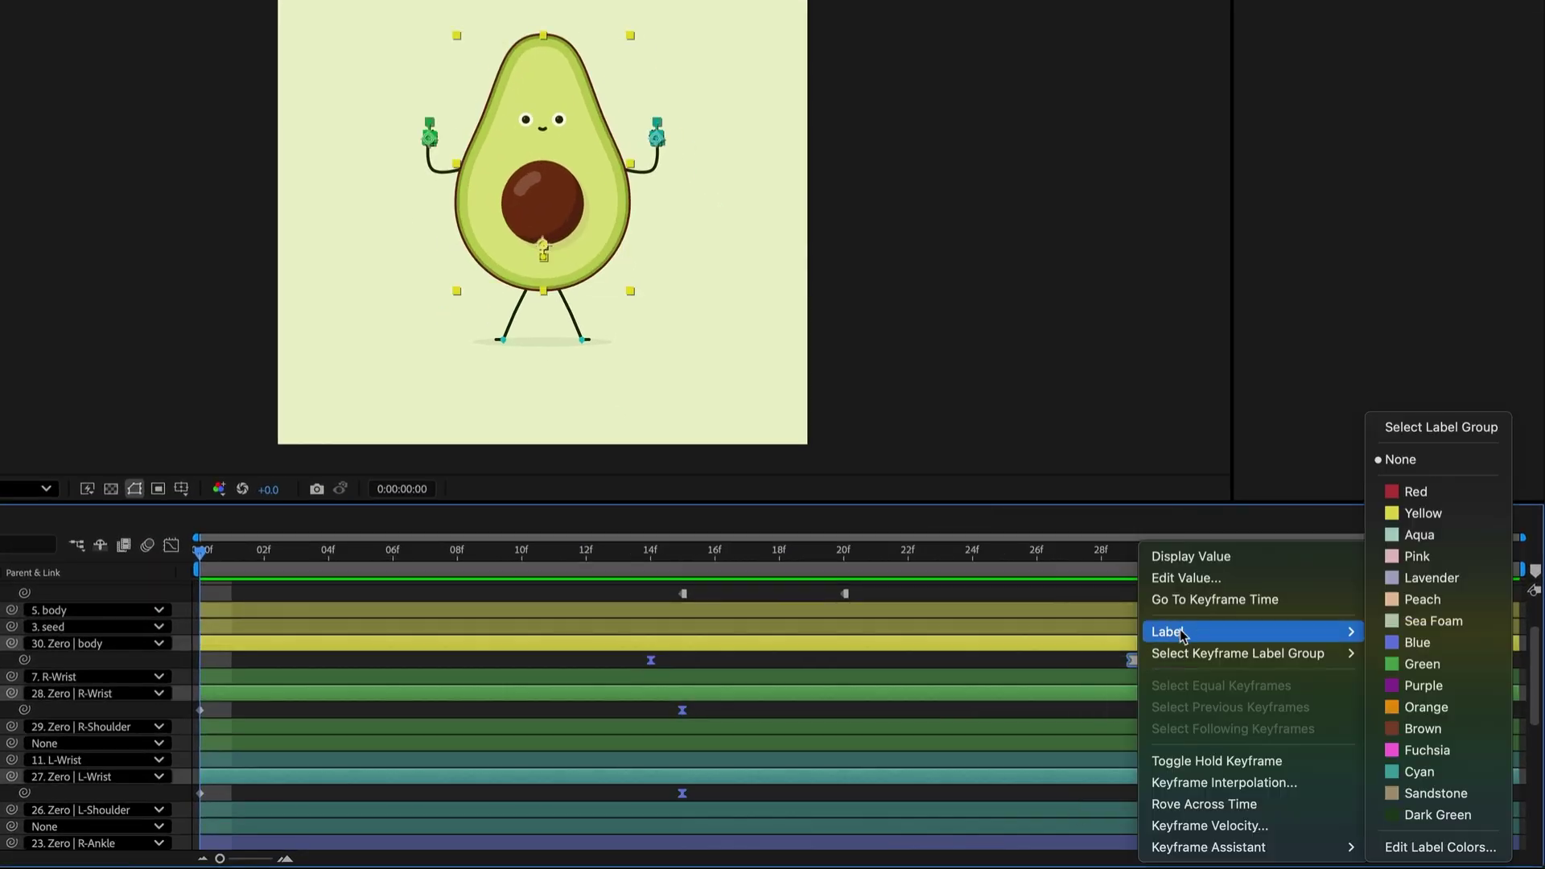
left_click(1393, 686)
Step: Select all blue-labelled keyframes via the keyframe at 14f, then bring up the purple keyframe's label options
left_click(996, 666)
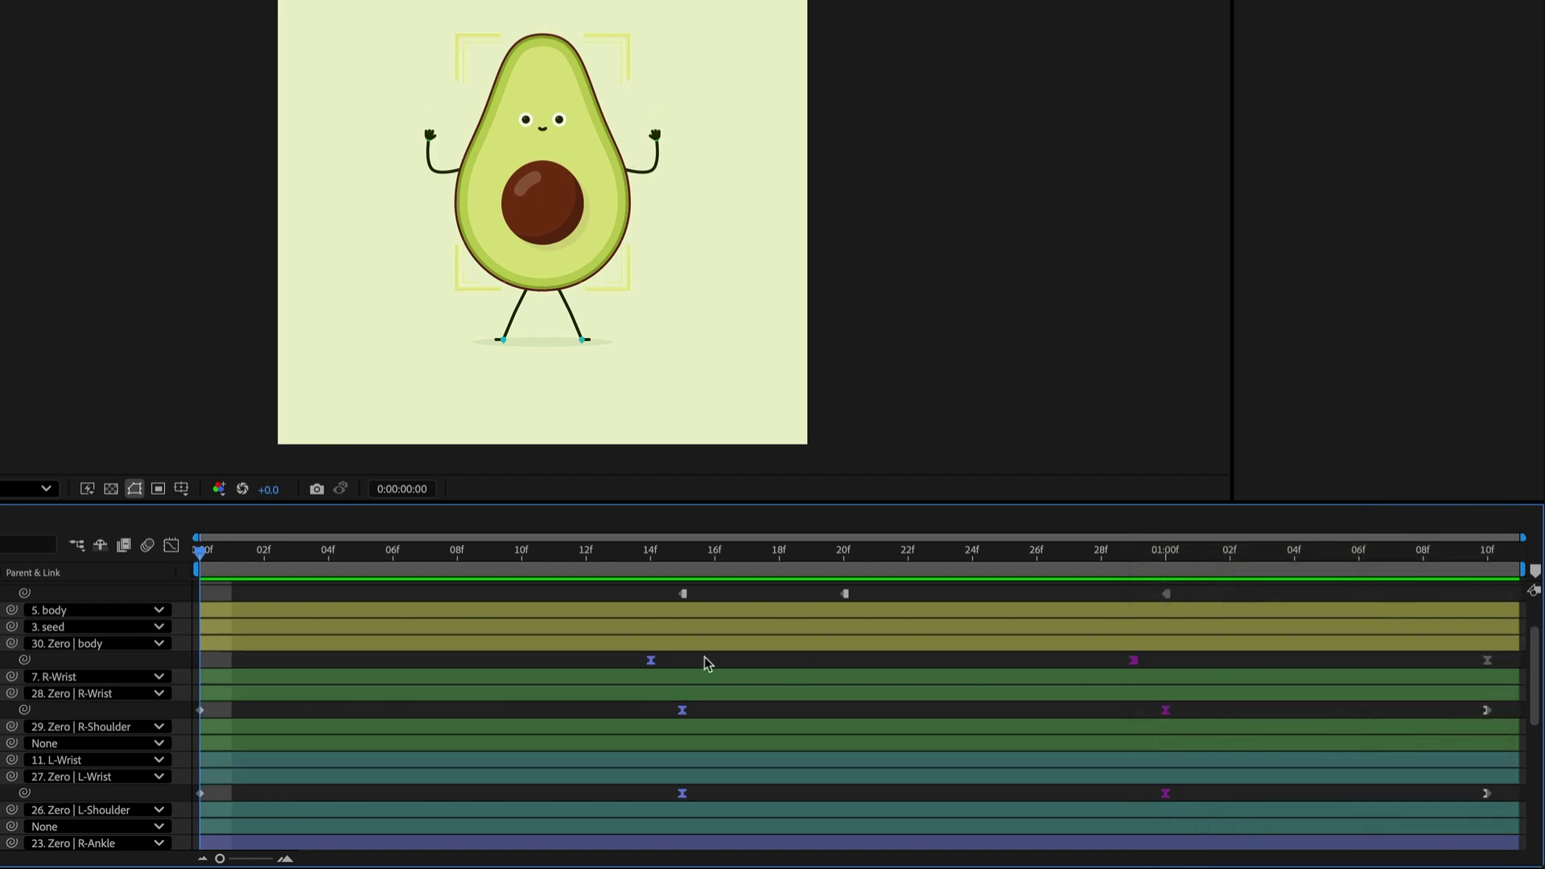
right_click(651, 660)
mouse_move(712, 636)
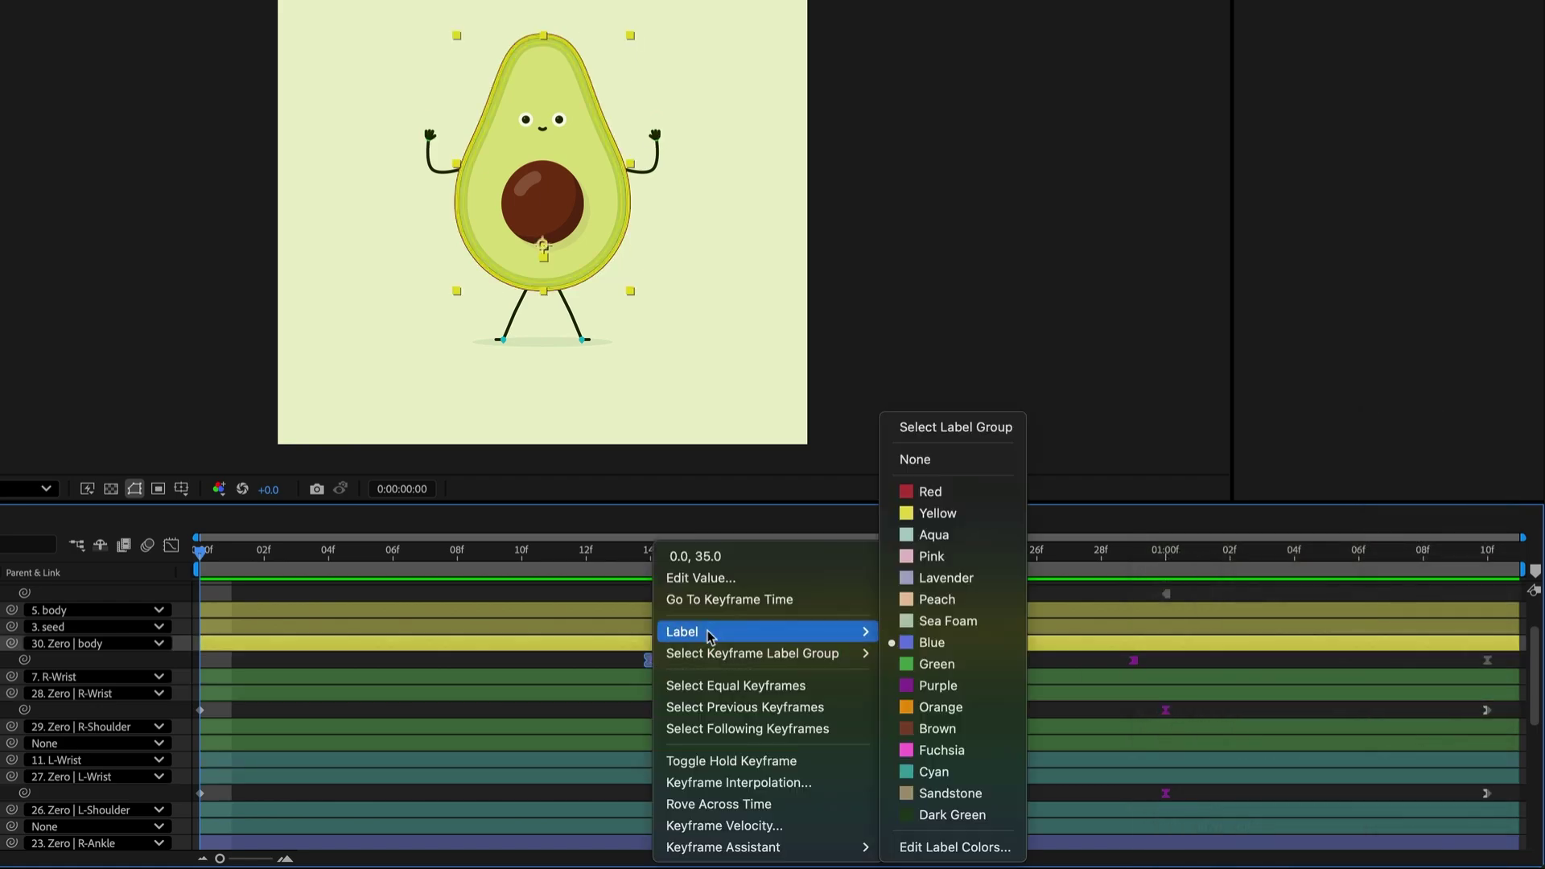
left_click(978, 429)
left_click(919, 657)
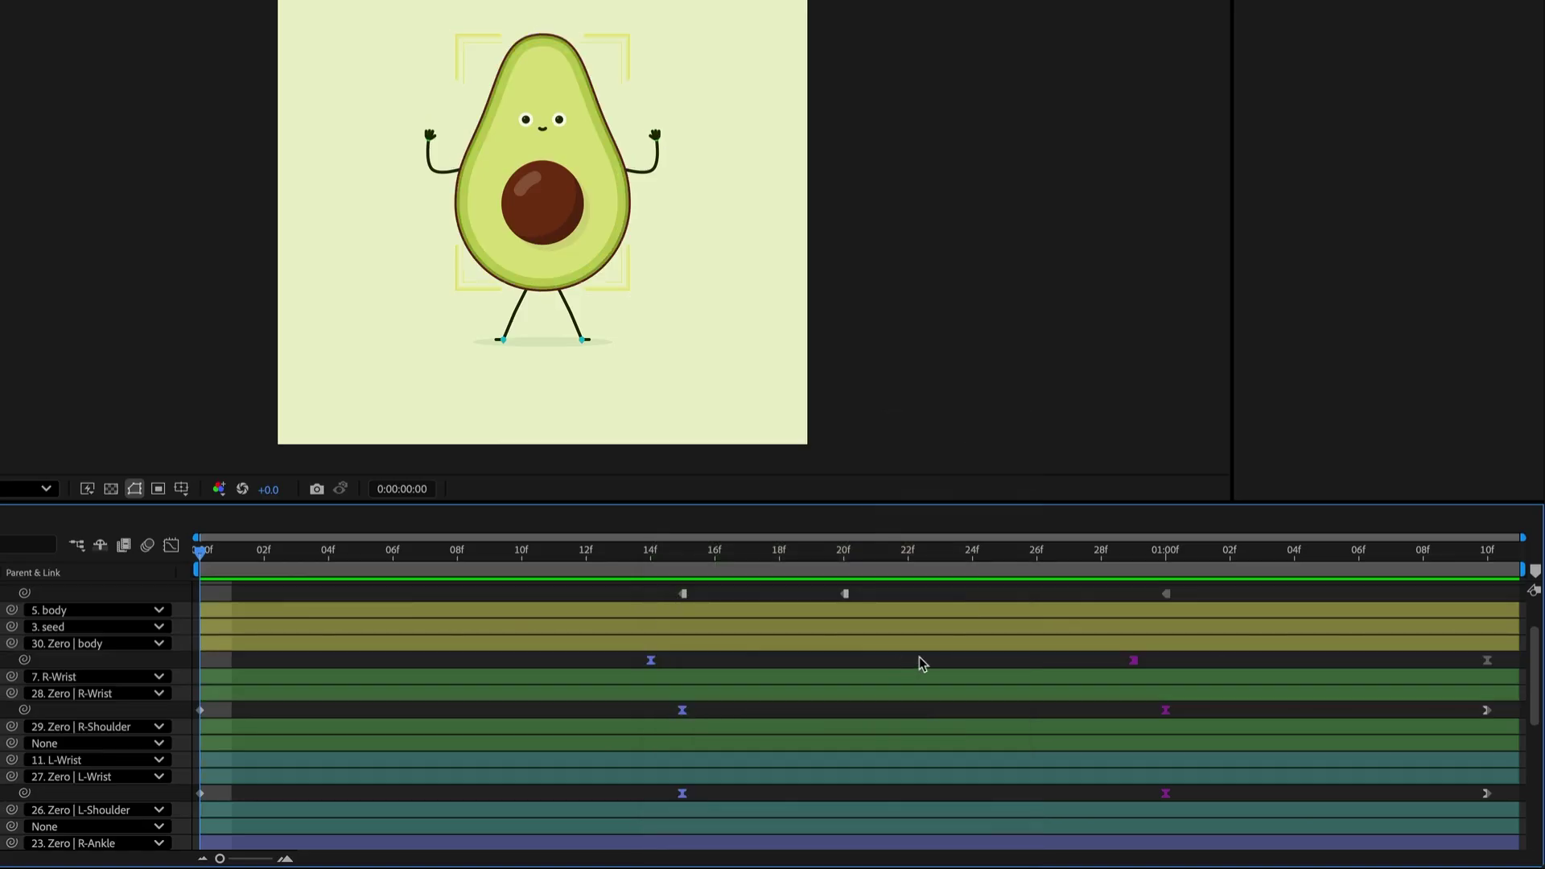
right_click(1135, 662)
mouse_move(1175, 658)
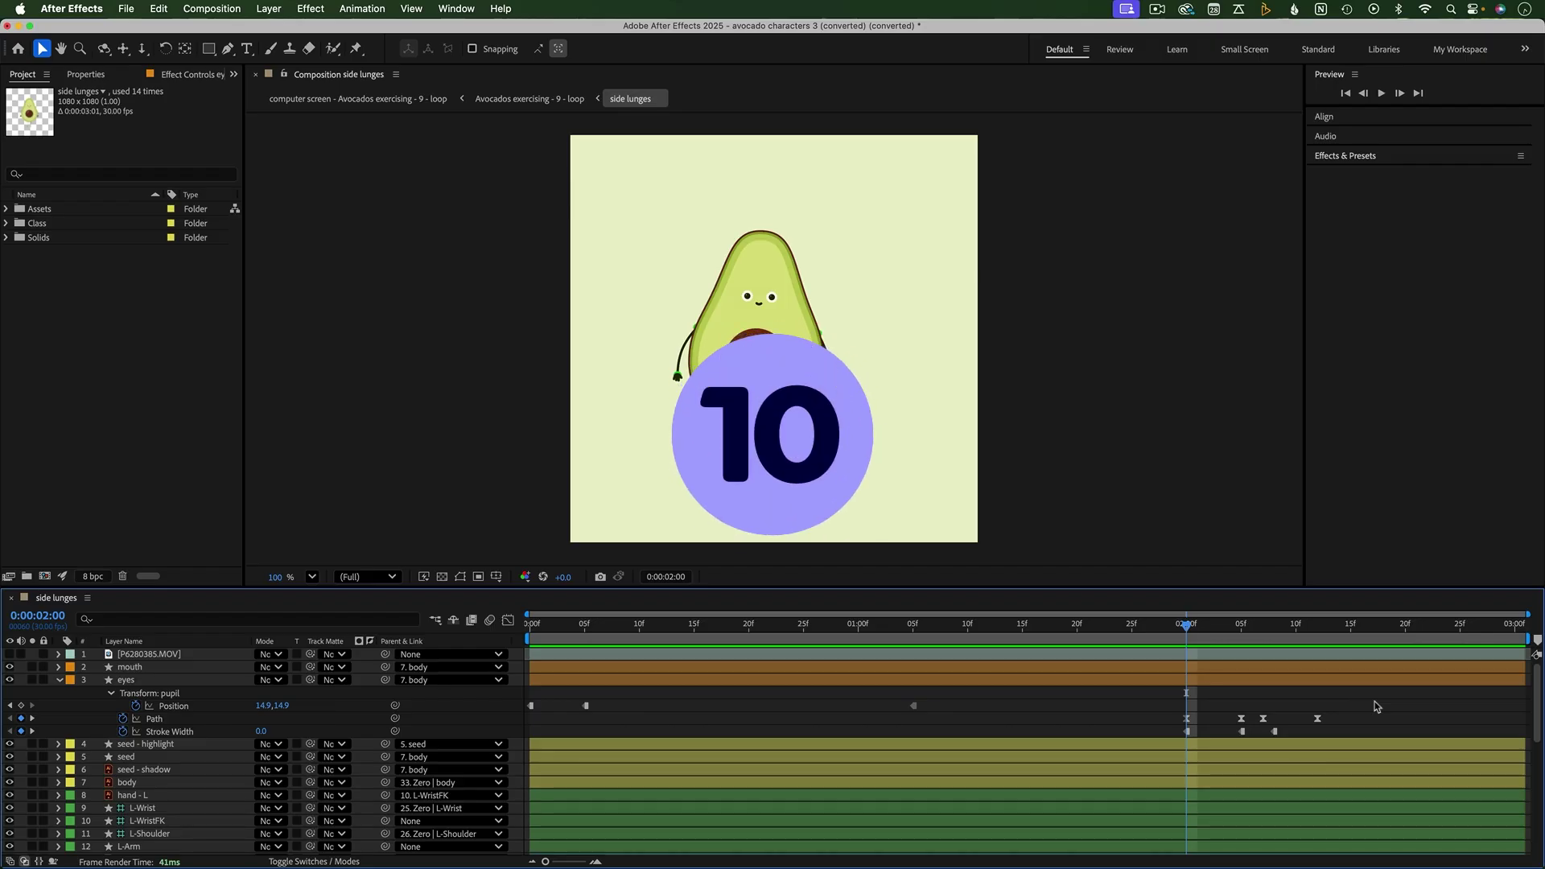
Step: Proportionally compress the pupil's Path and Stroke Width keyframes in time
key("u")
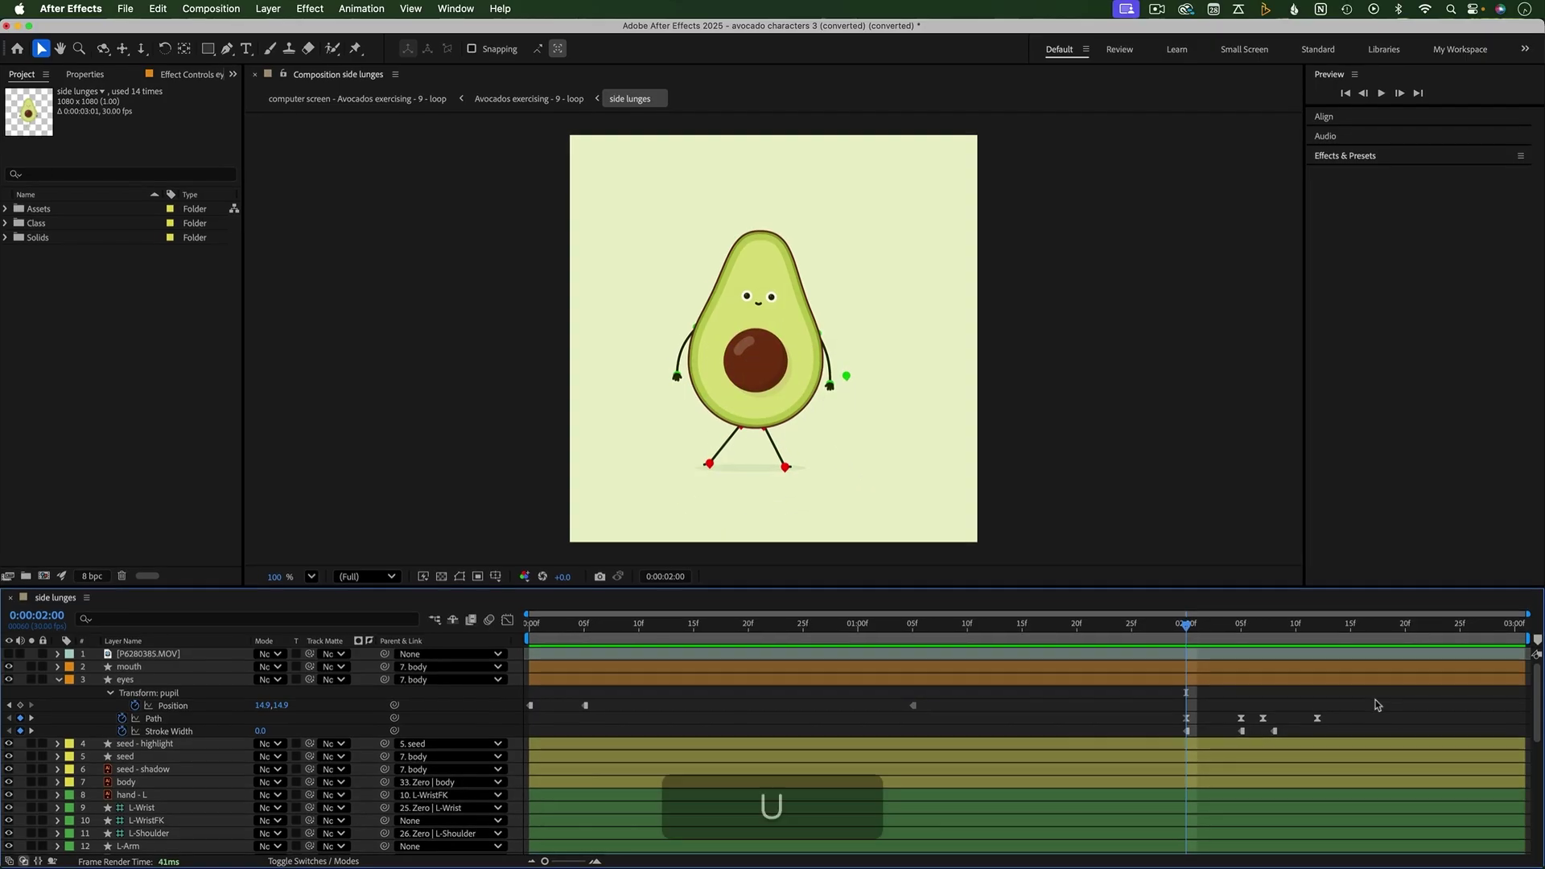
left_click_drag(1375, 702, 1181, 747)
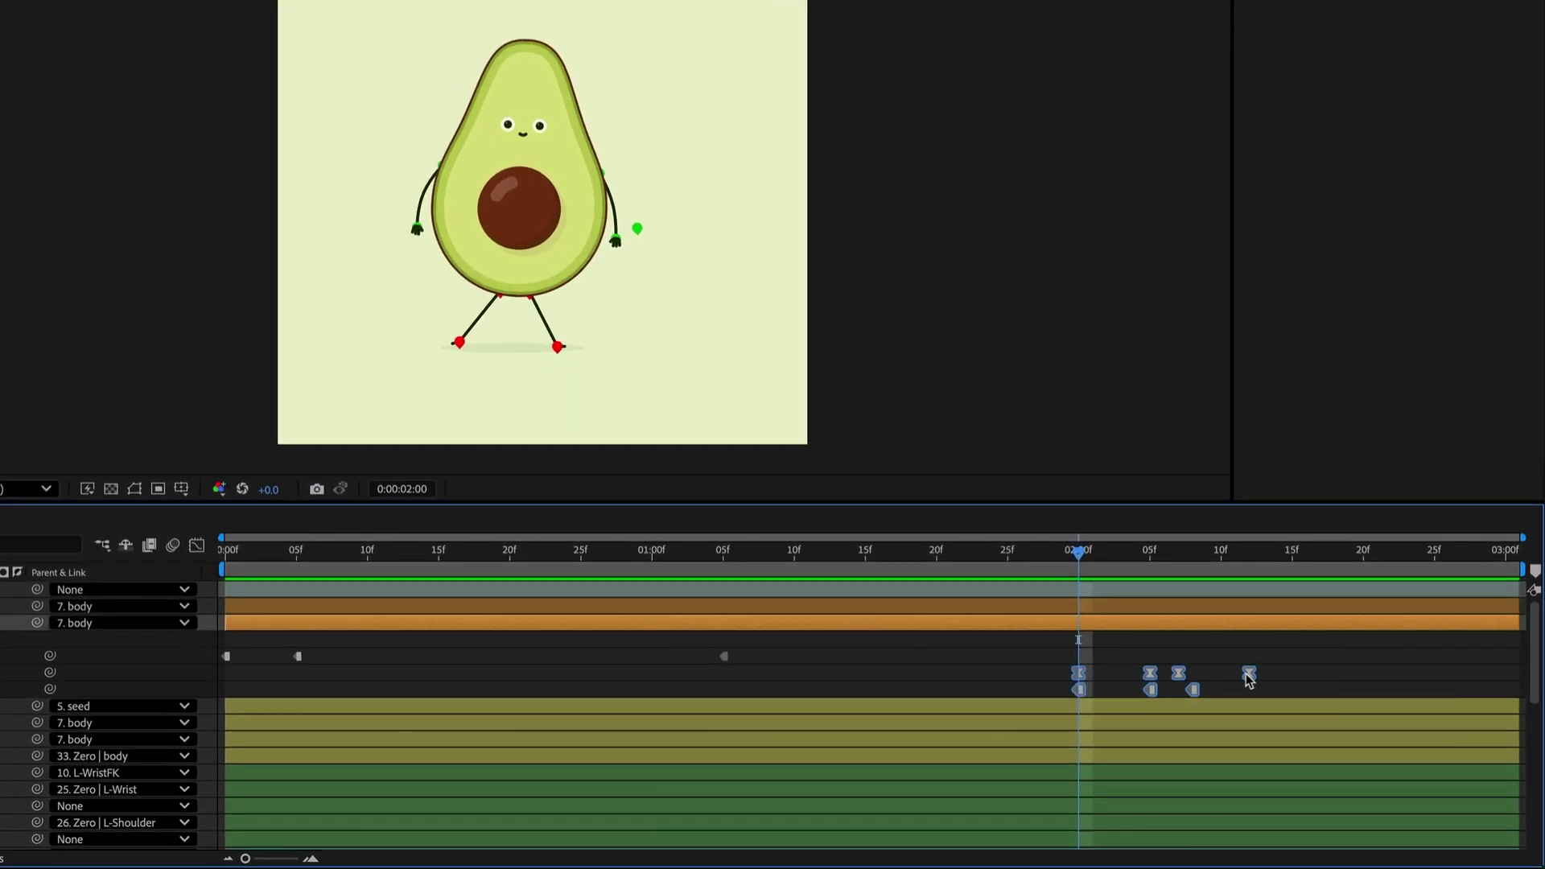
left_click_drag(1249, 678, 1149, 680)
left_click(1263, 680)
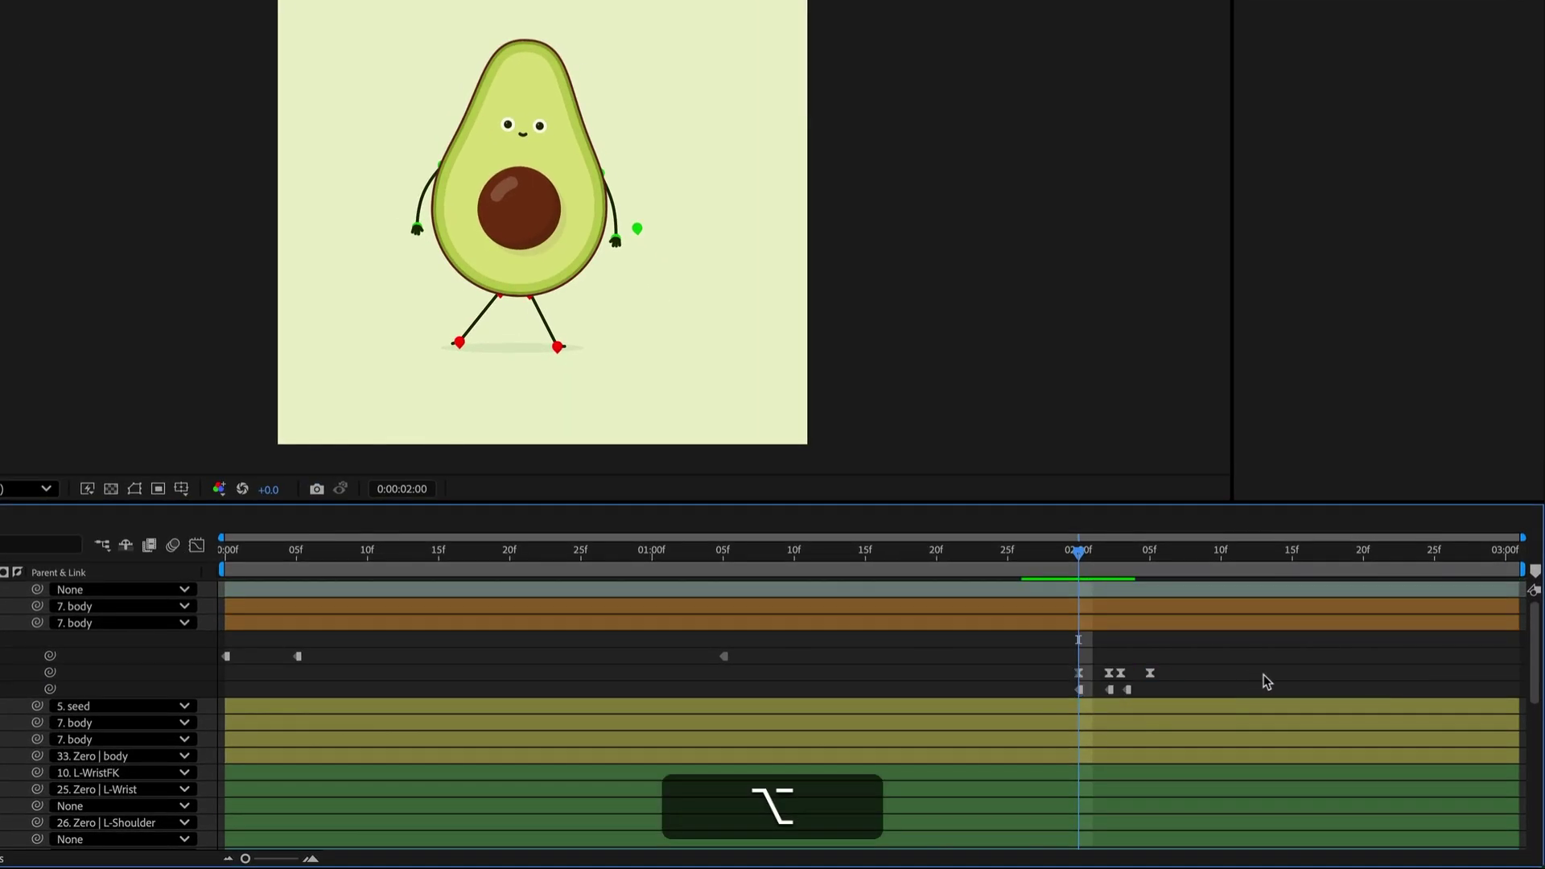
Step: Squeeze both wrists' Upper and Lower FK Rotation keyframes into the first 20 frames
key("u")
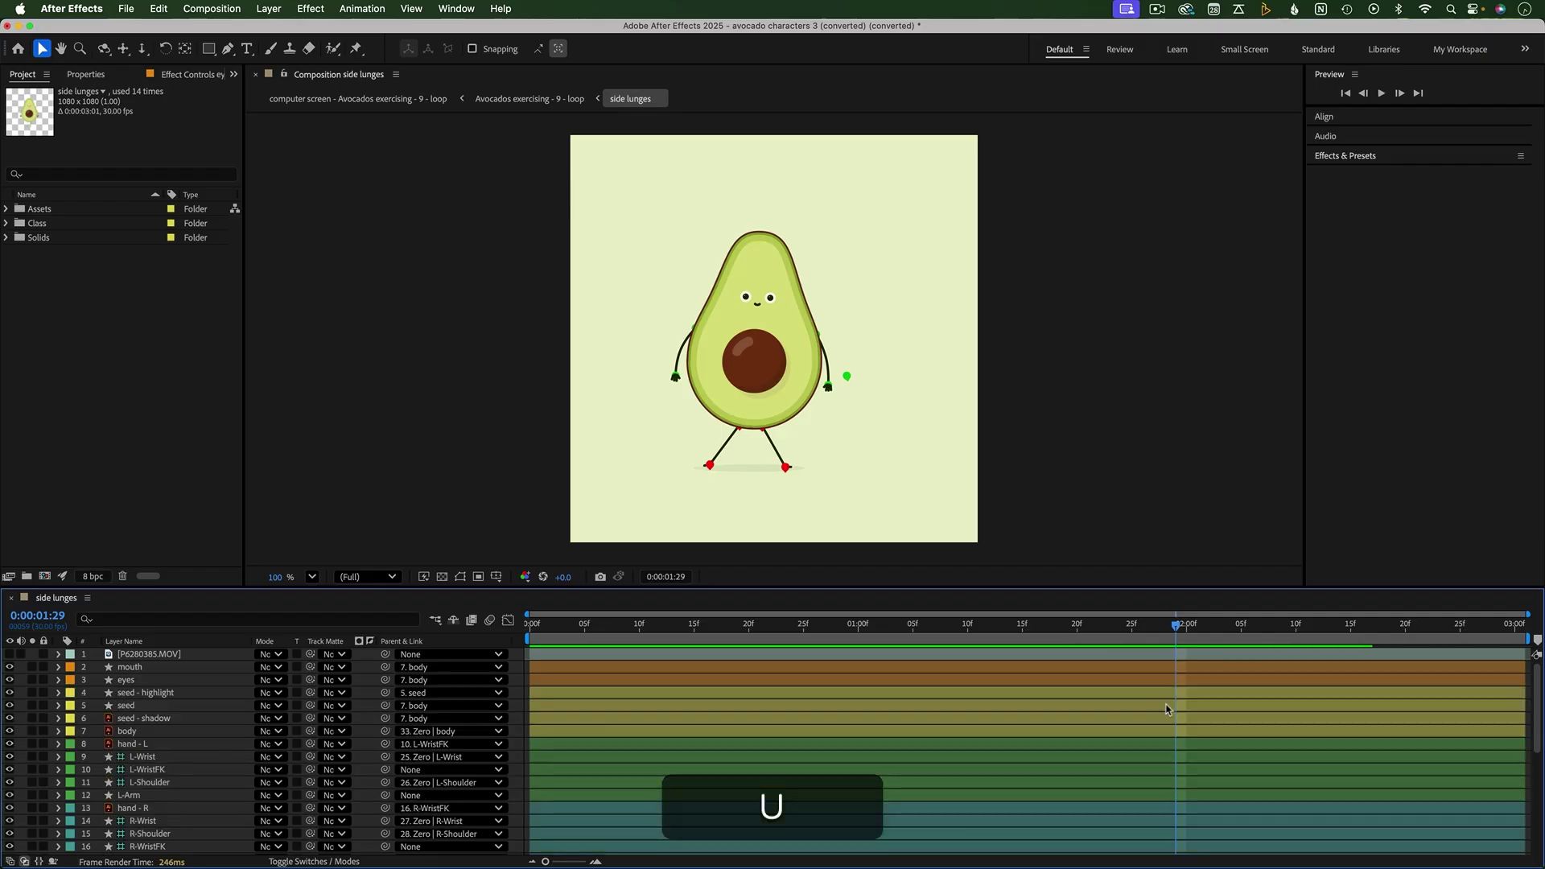
key("u")
scroll(1522, 722, "down", 3)
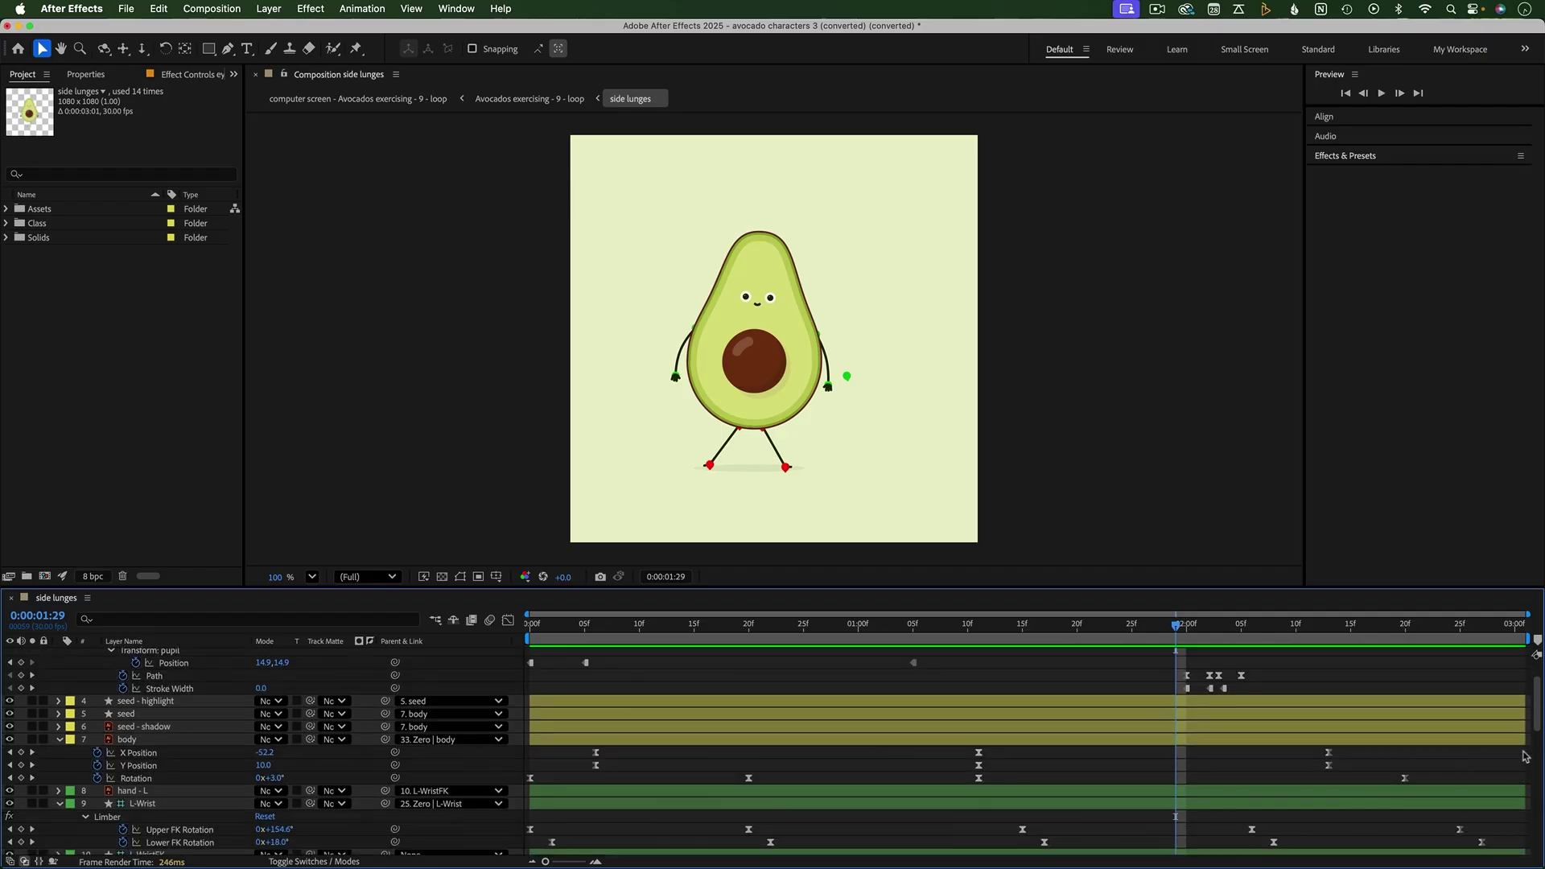
scroll(1473, 769, "down", 10)
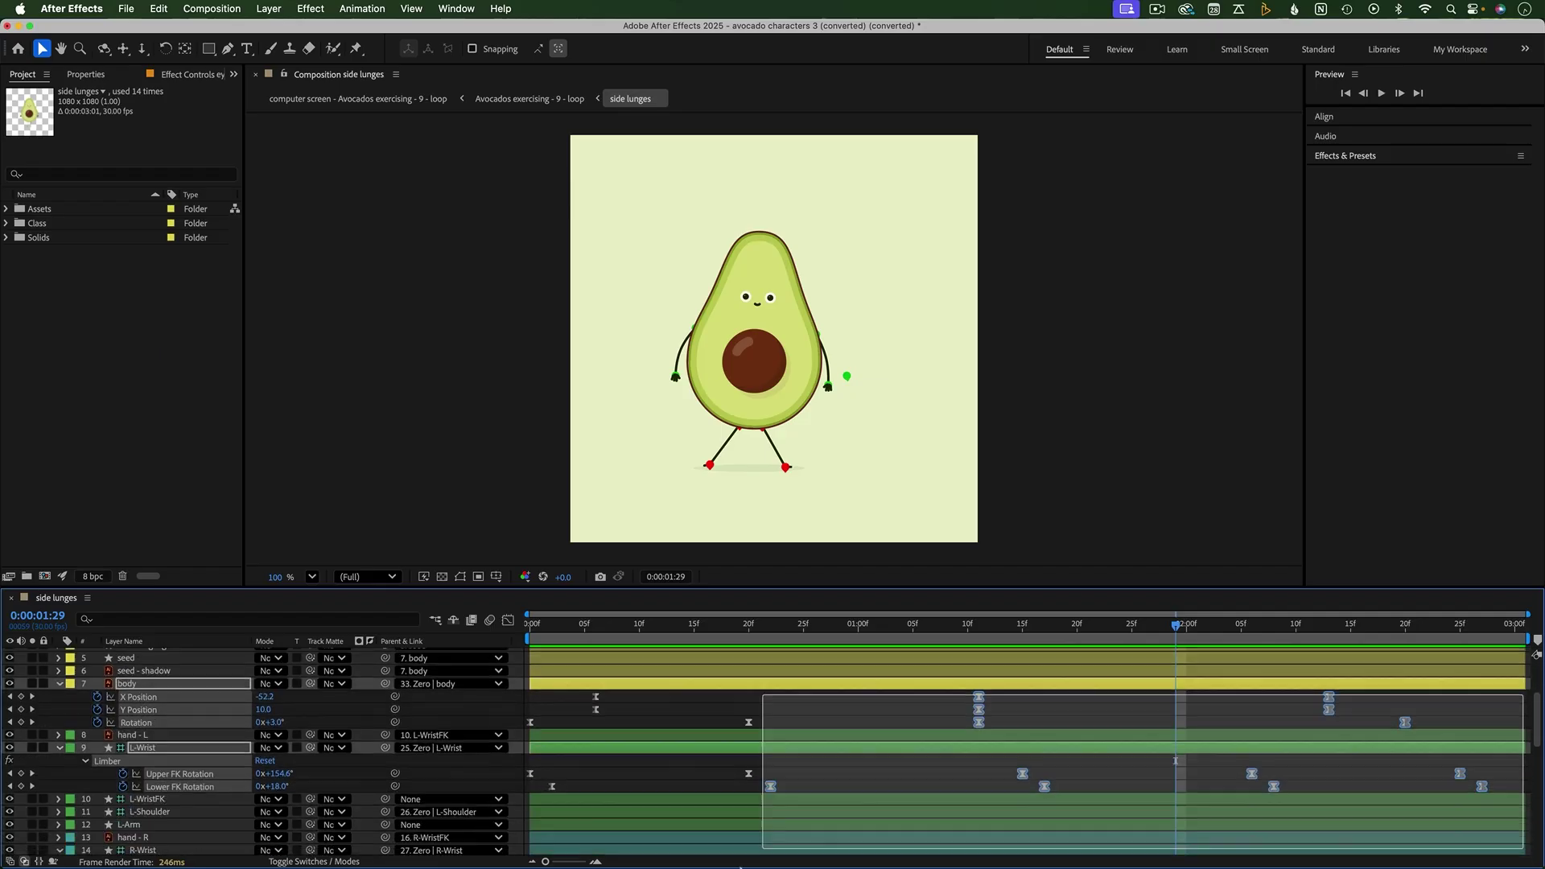
left_click_drag(525, 813, 1425, 689)
scroll(1262, 756, "up", 10)
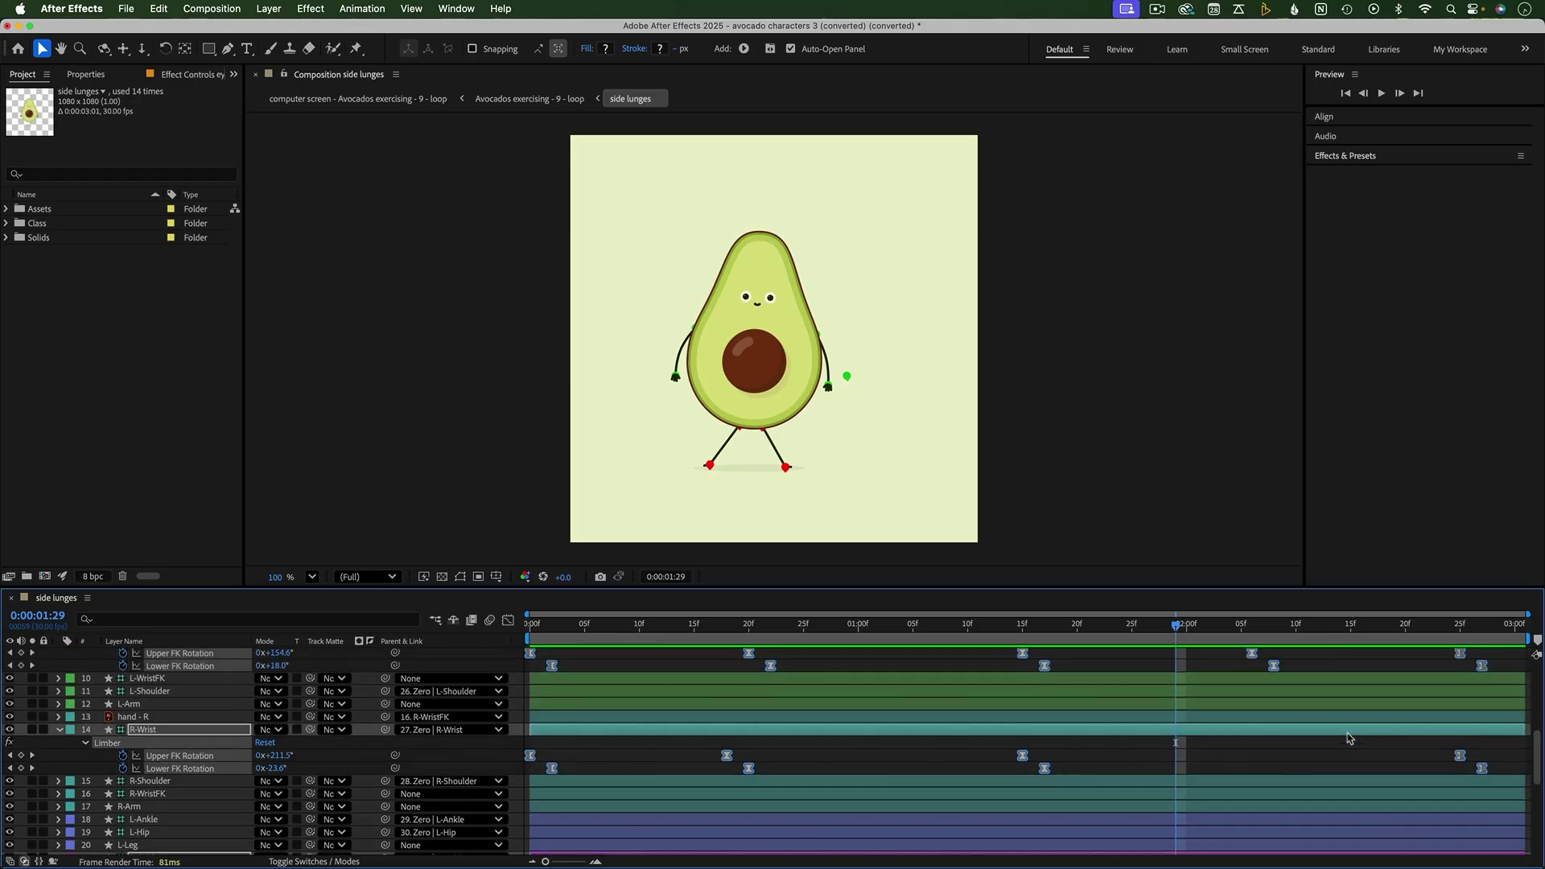
left_click_drag(1485, 787, 742, 779)
Step: Select all the R-Wrist Lower FK Rotation keyframes in the fitted Graph Editor view
left_click(863, 679)
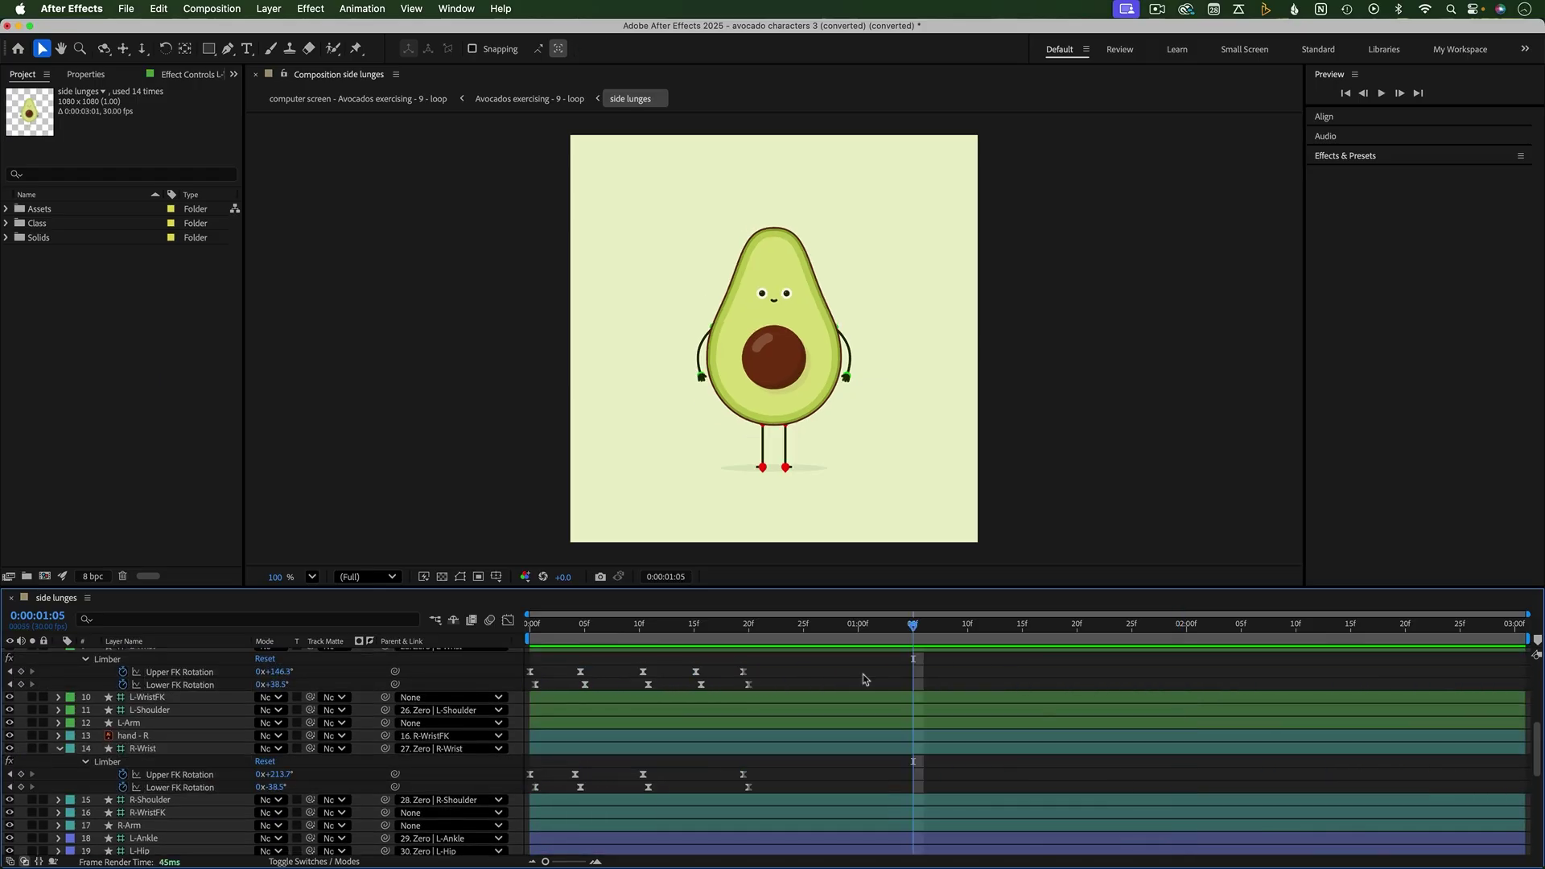
left_click(188, 788)
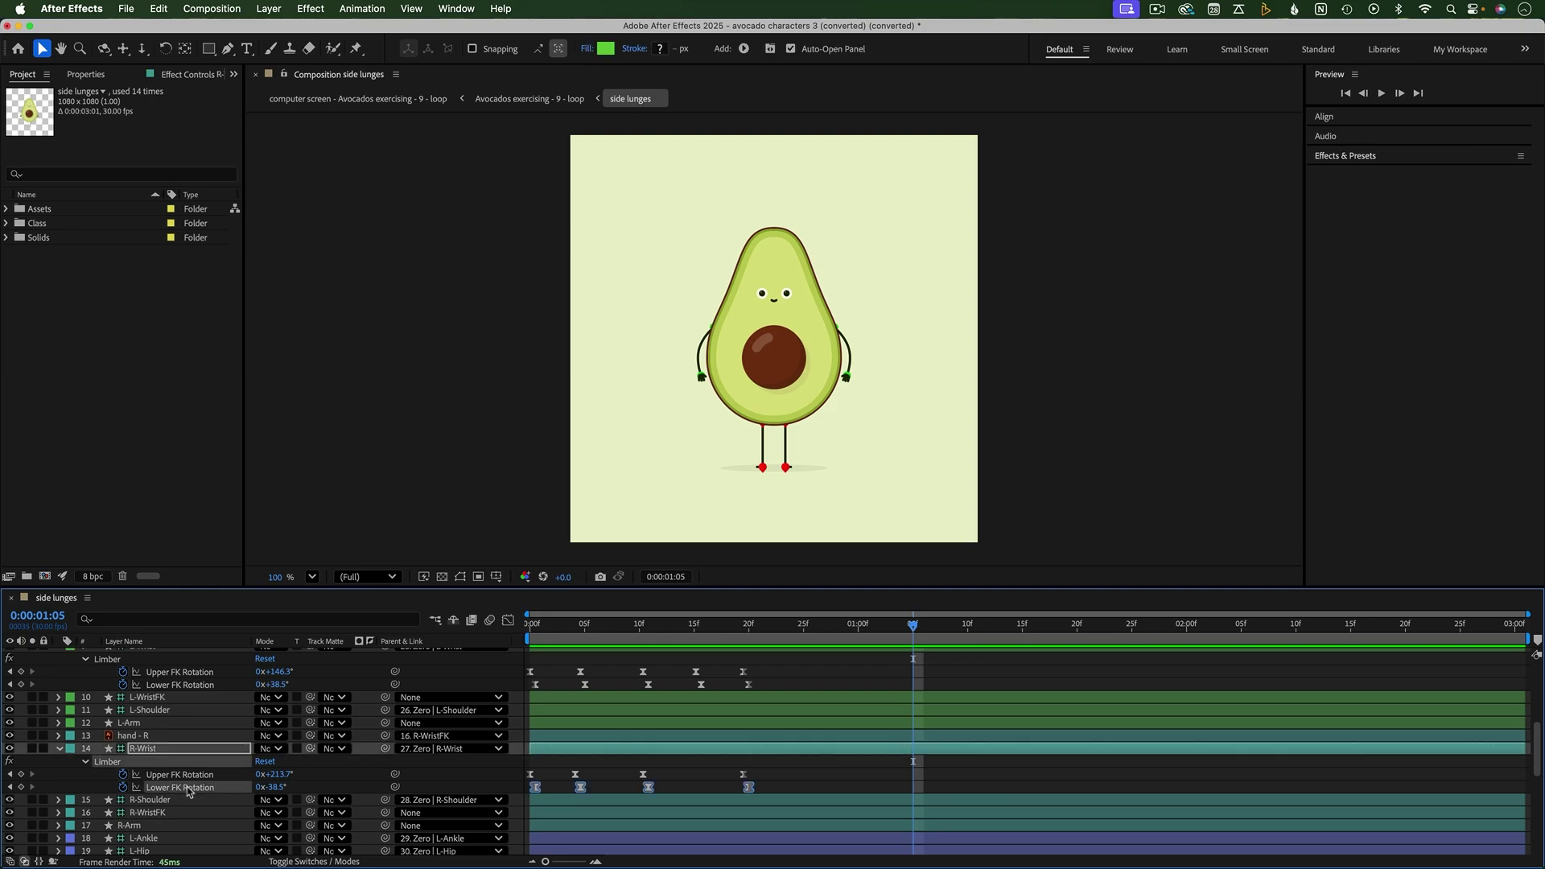
left_click(508, 620)
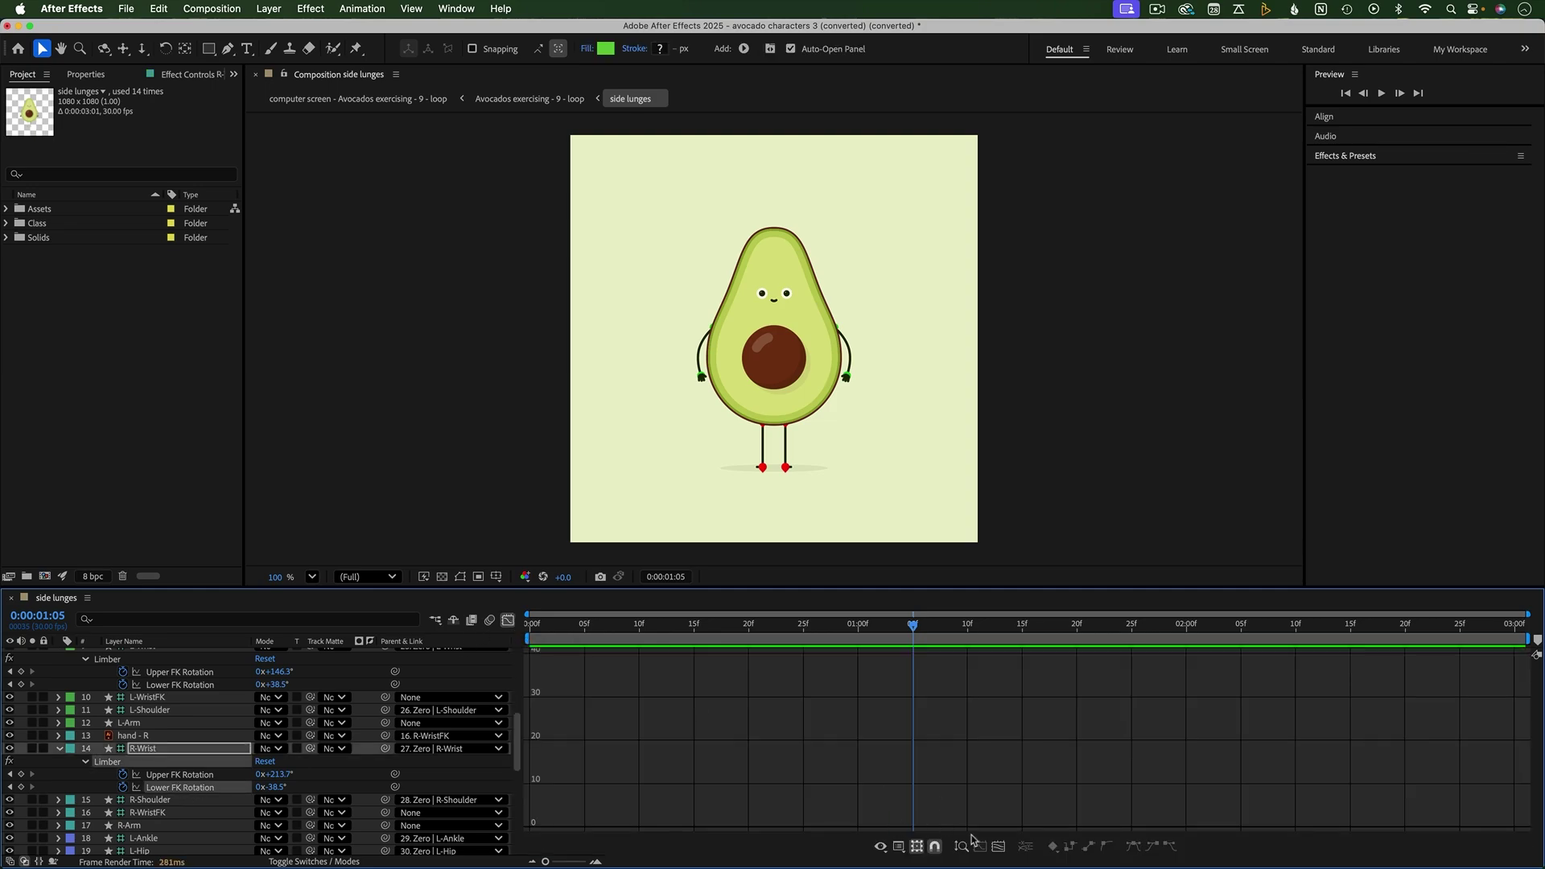
left_click(997, 848)
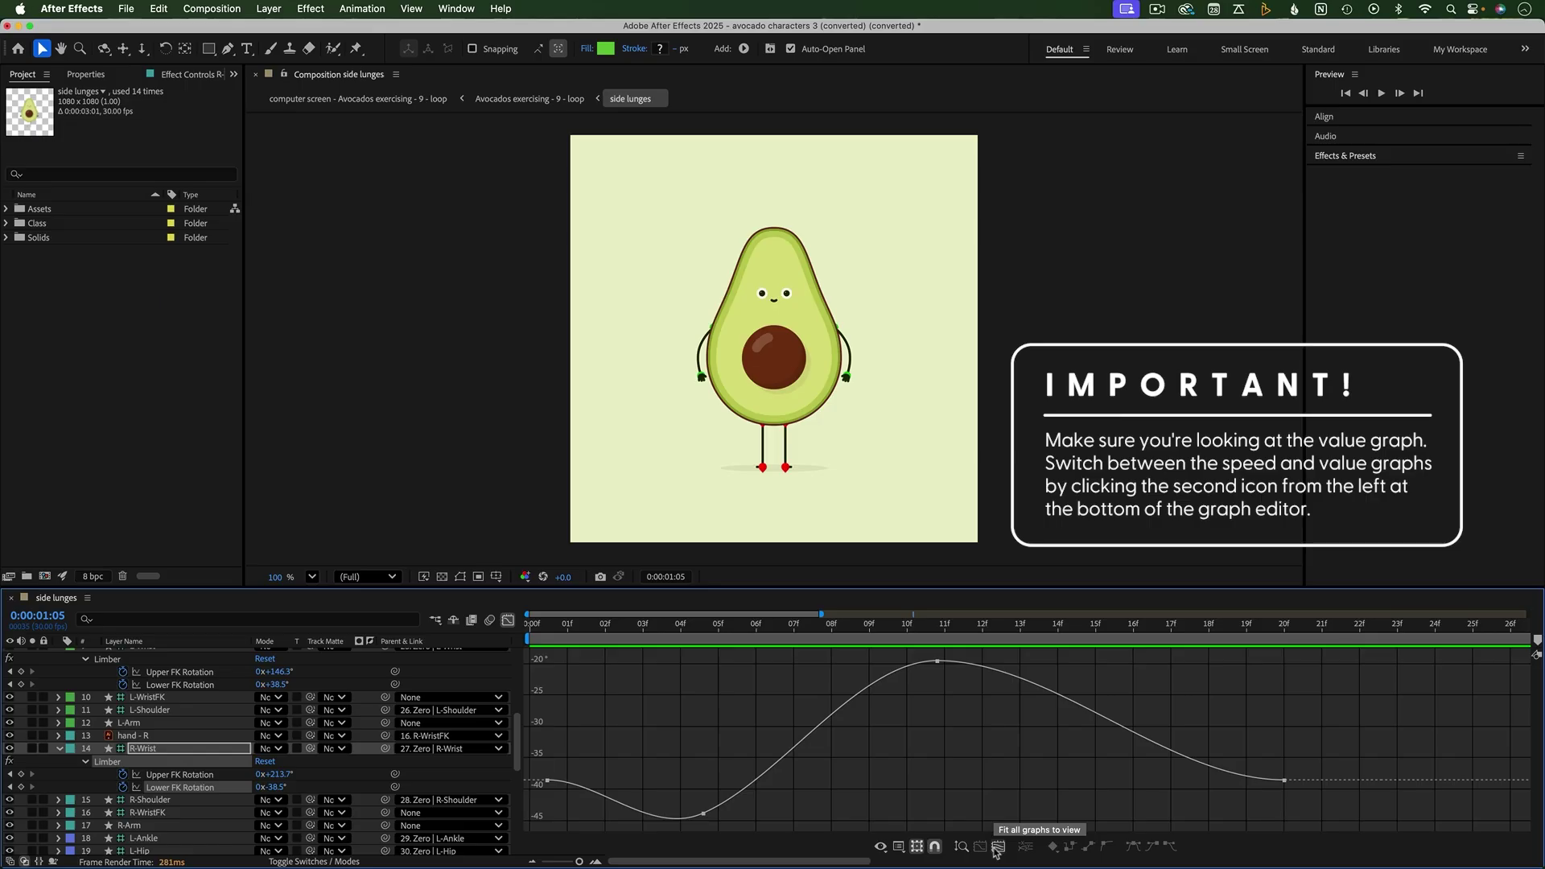
left_click_drag(1395, 662, 496, 851)
Step: Stretch the rotation keys to span about 14 frames, with a resting value of -51.7°
scroll(720, 819, "up", 3)
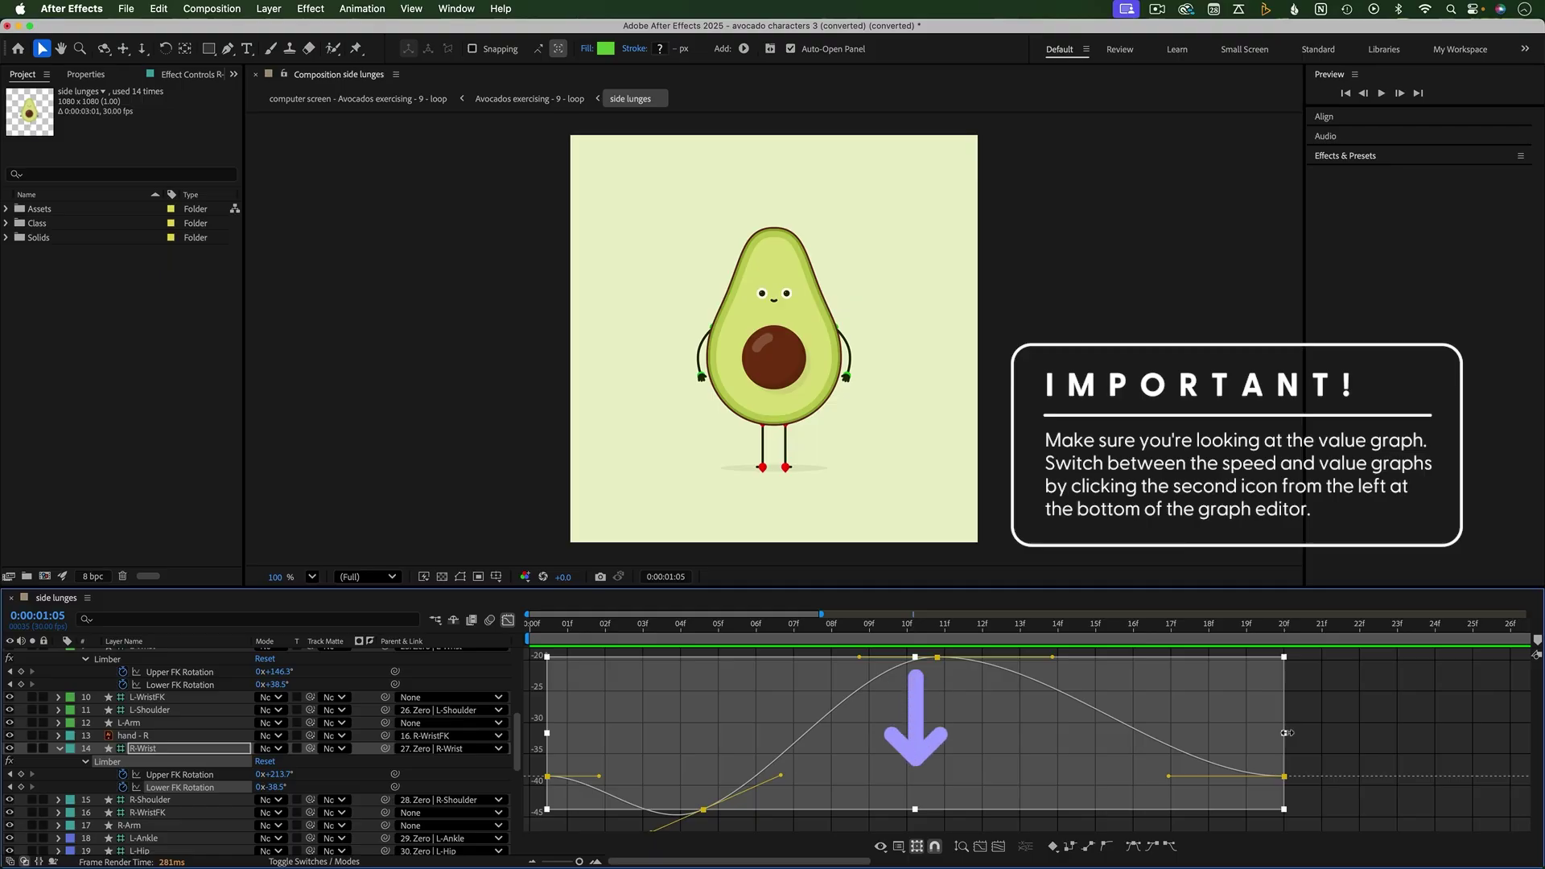
left_click_drag(1285, 733, 1065, 745)
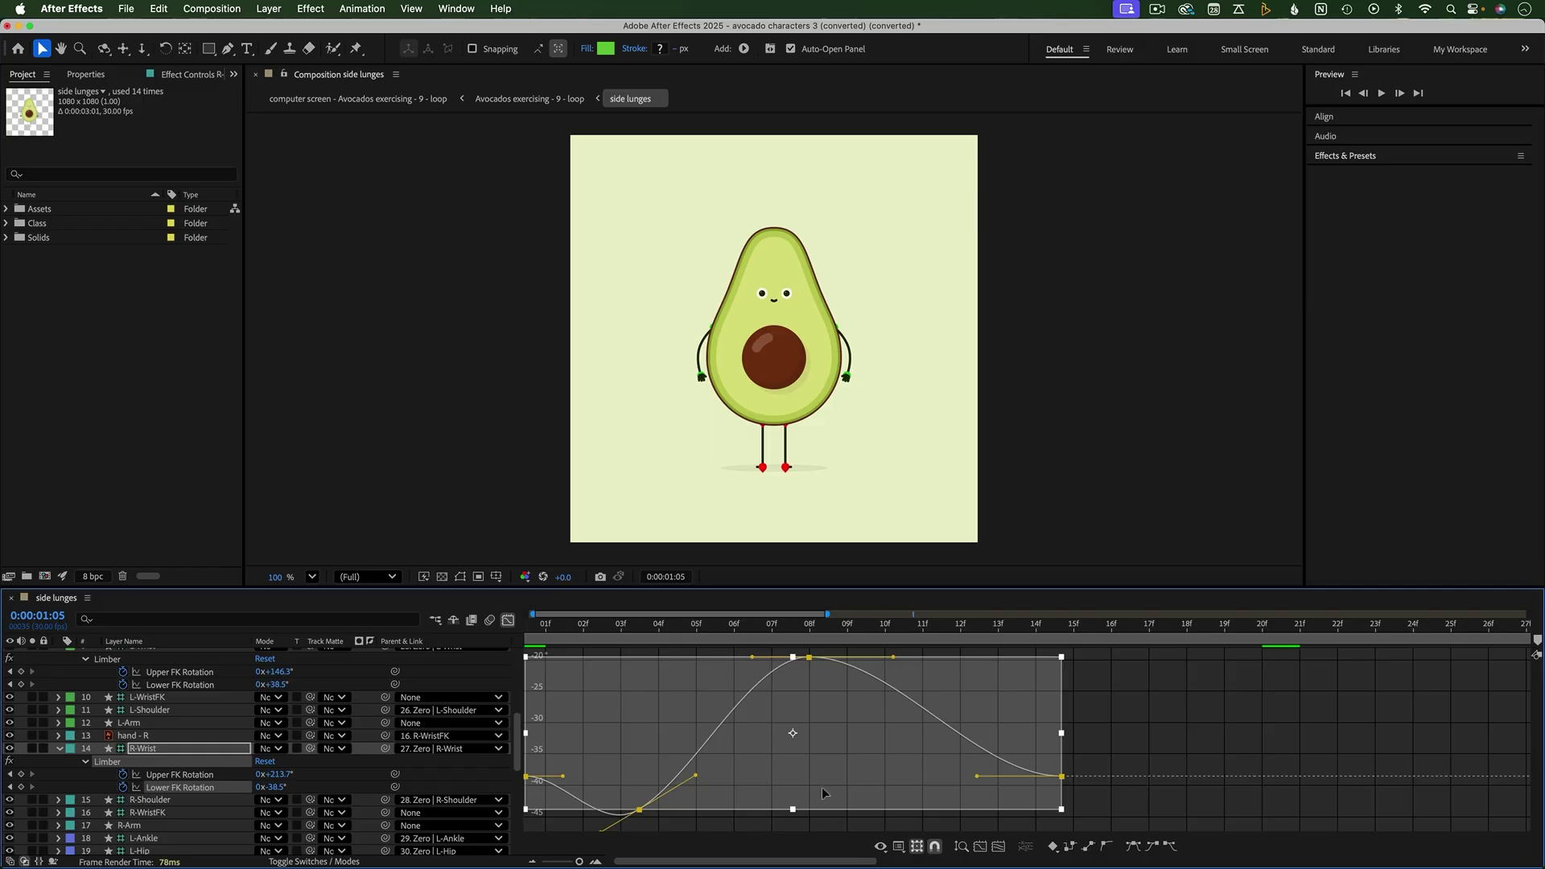
key("minus")
key("minus")
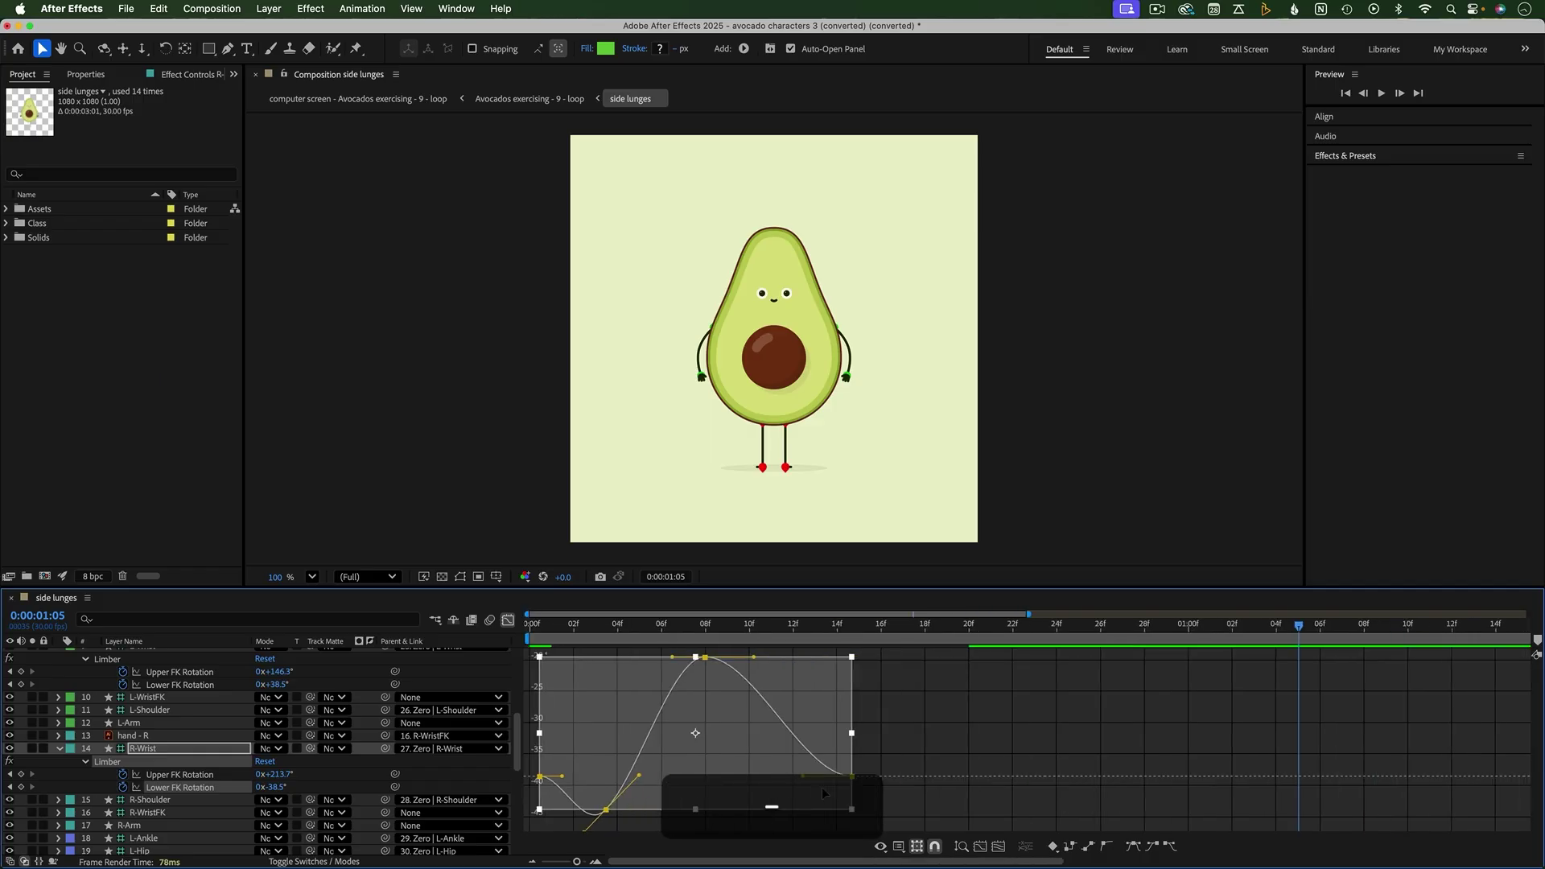
left_click_drag(695, 809, 699, 863)
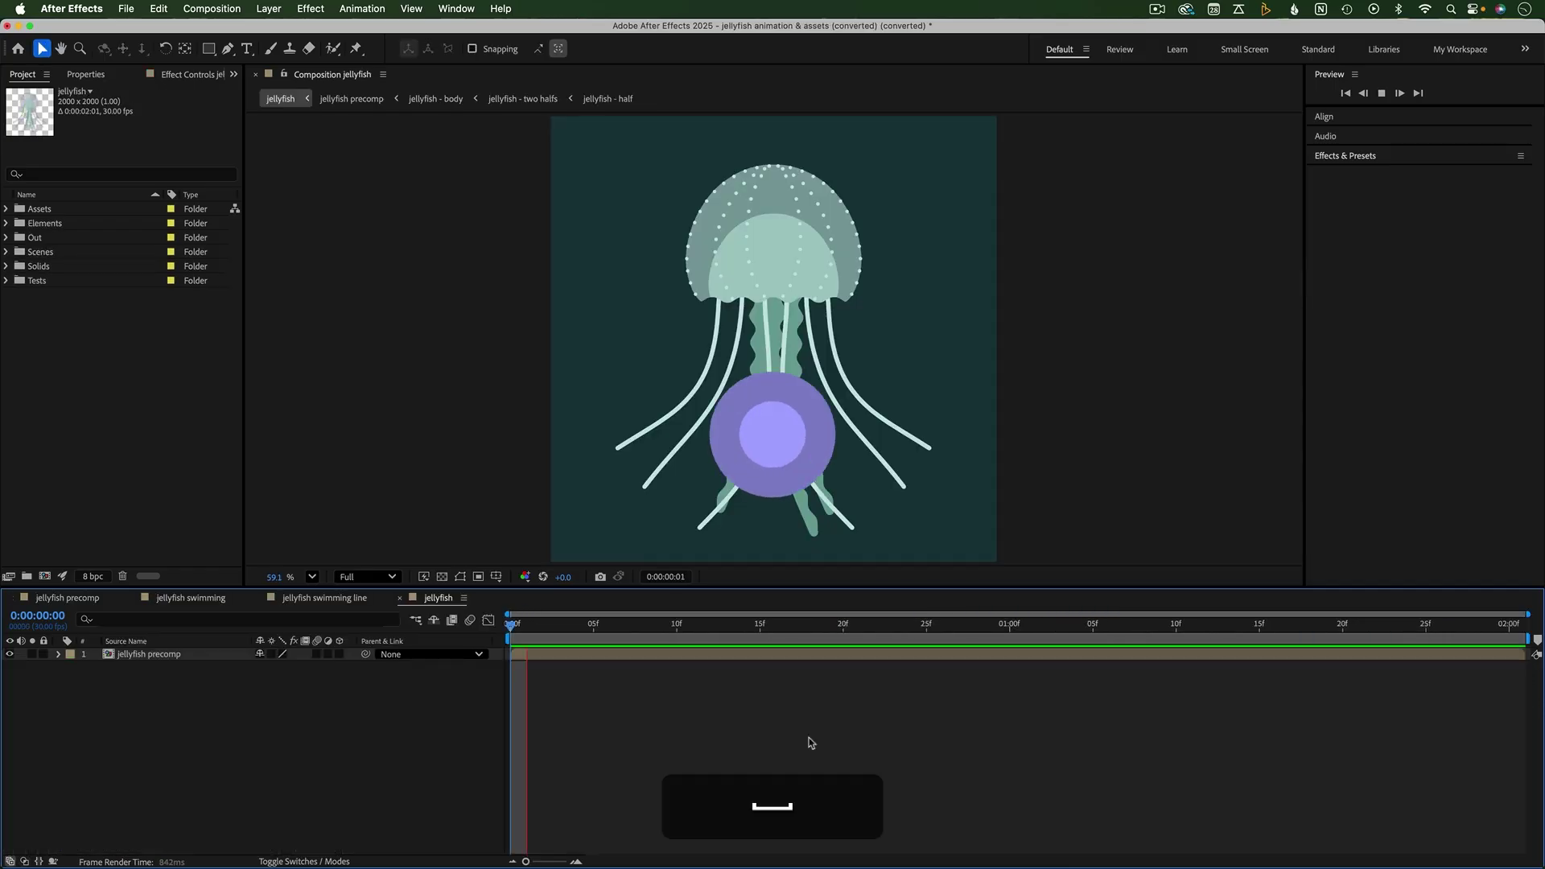
Step: Preview the jellyfish comp, try squeezing the precomp layer shorter, then undo it
key("space")
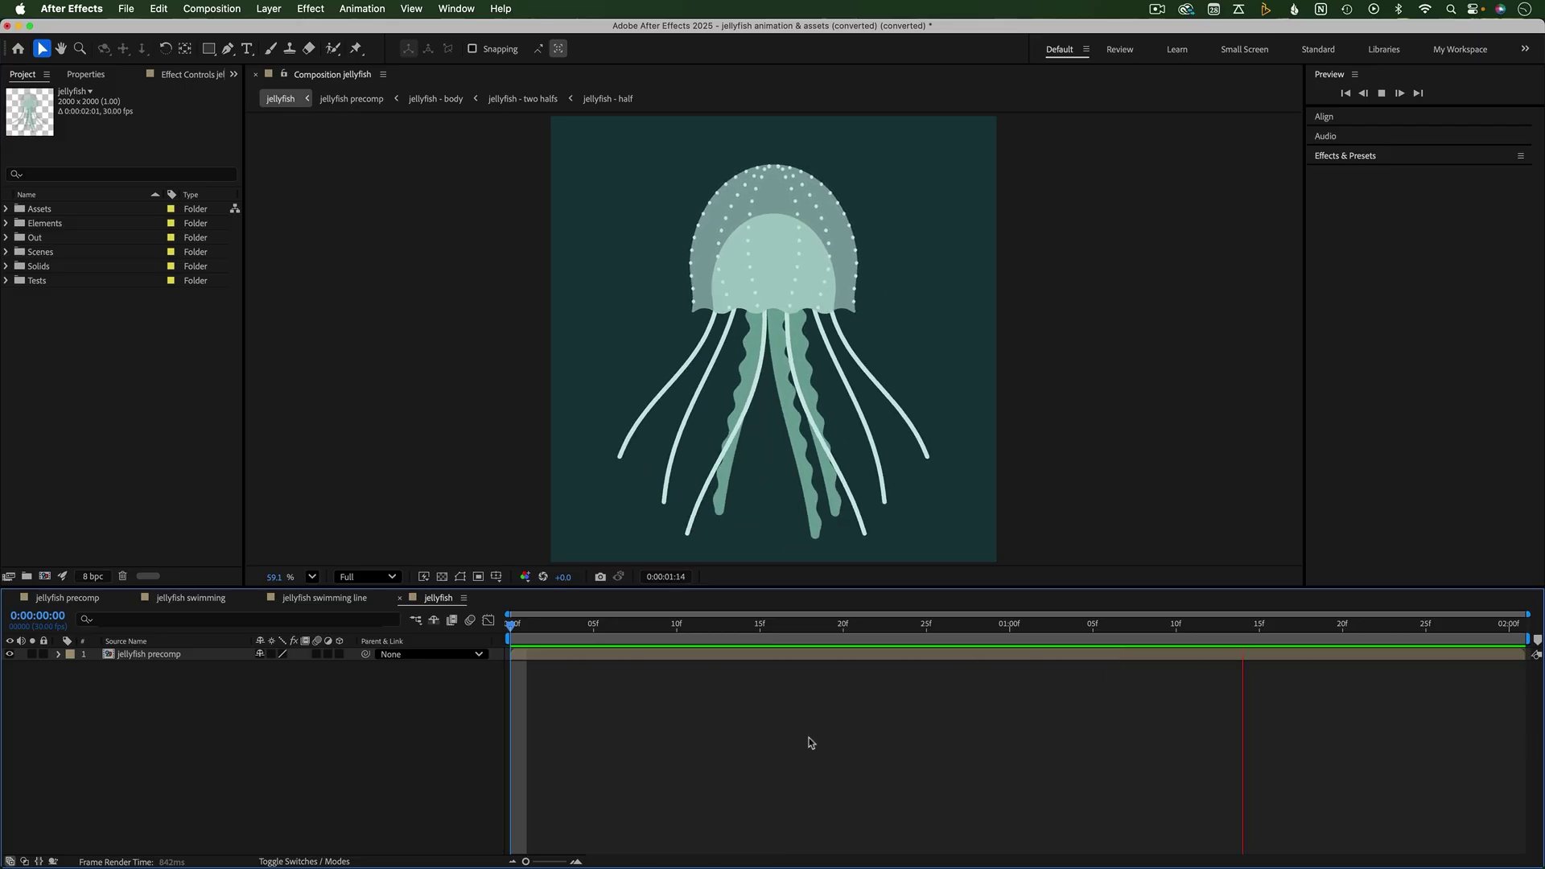
key("space")
left_click(1018, 657)
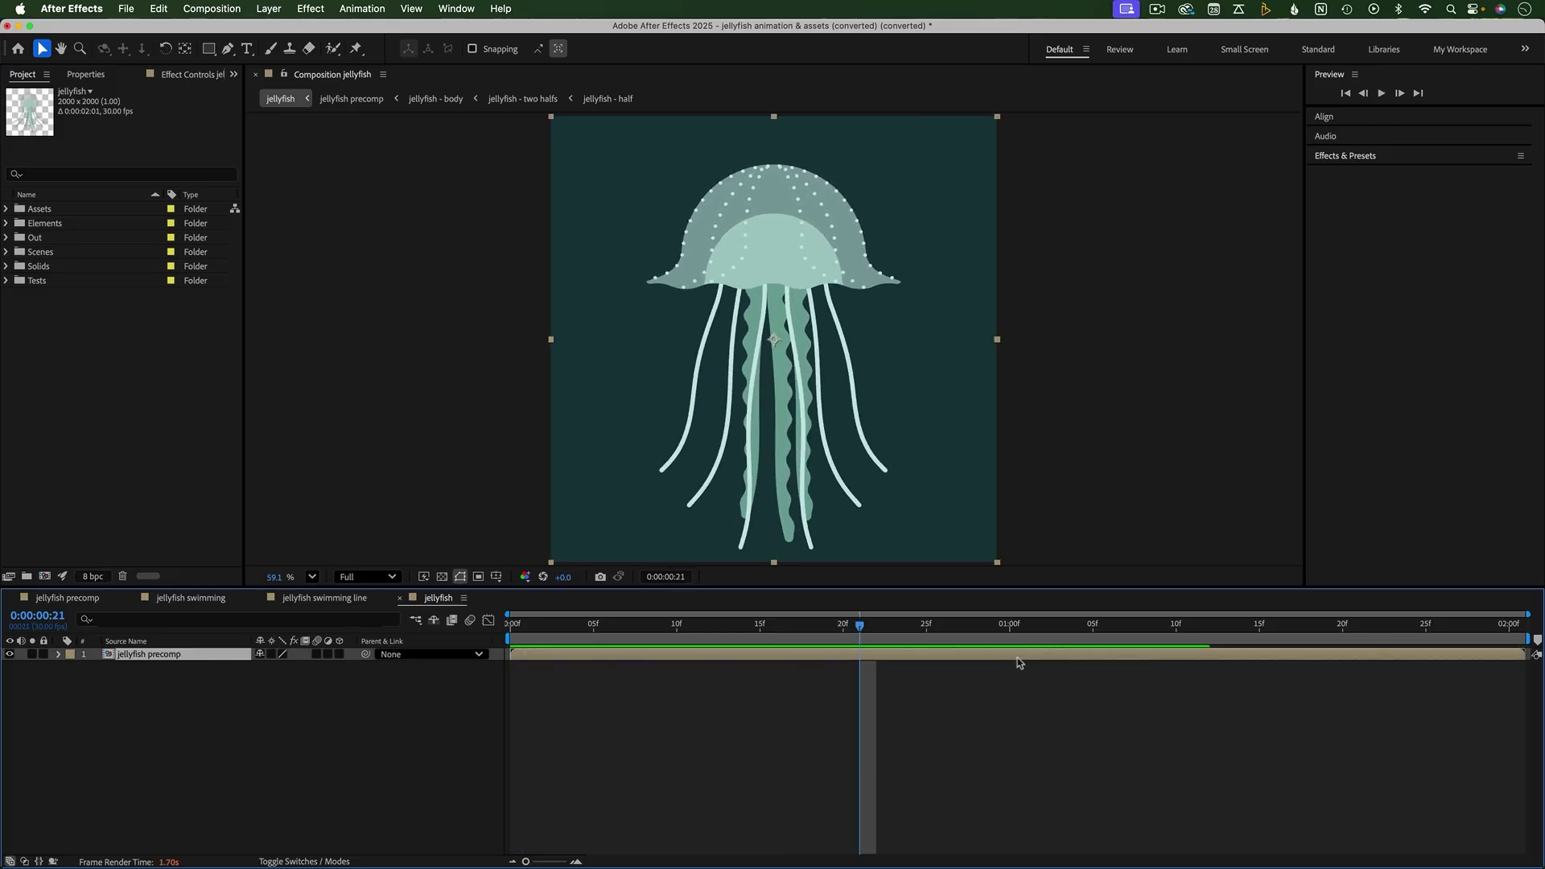
key("alt")
left_click_drag(1494, 658, 780, 668)
key("space")
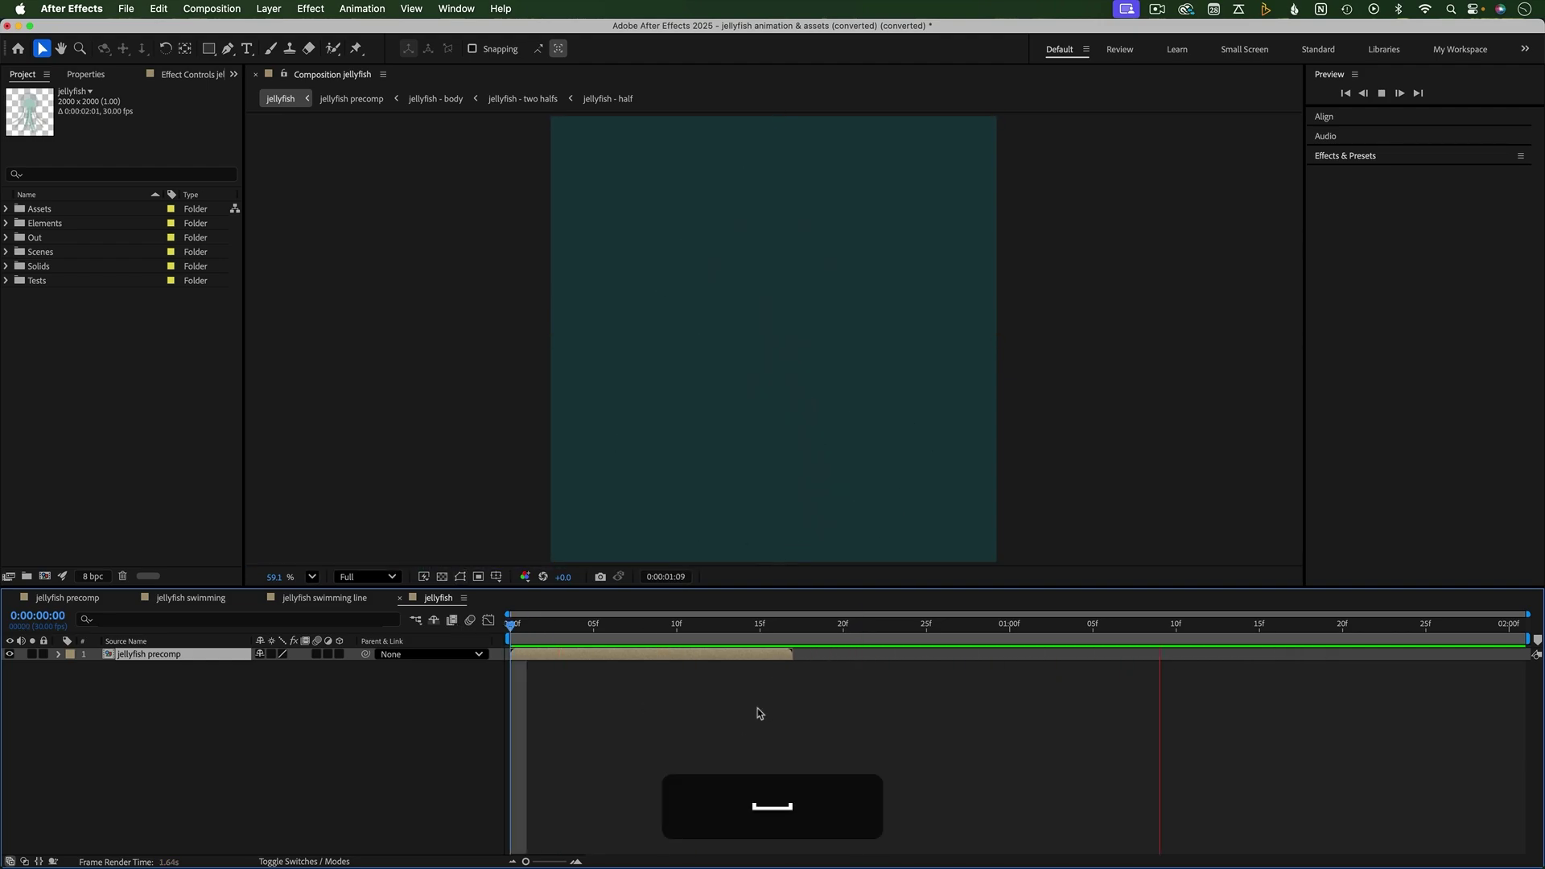
key("super+z")
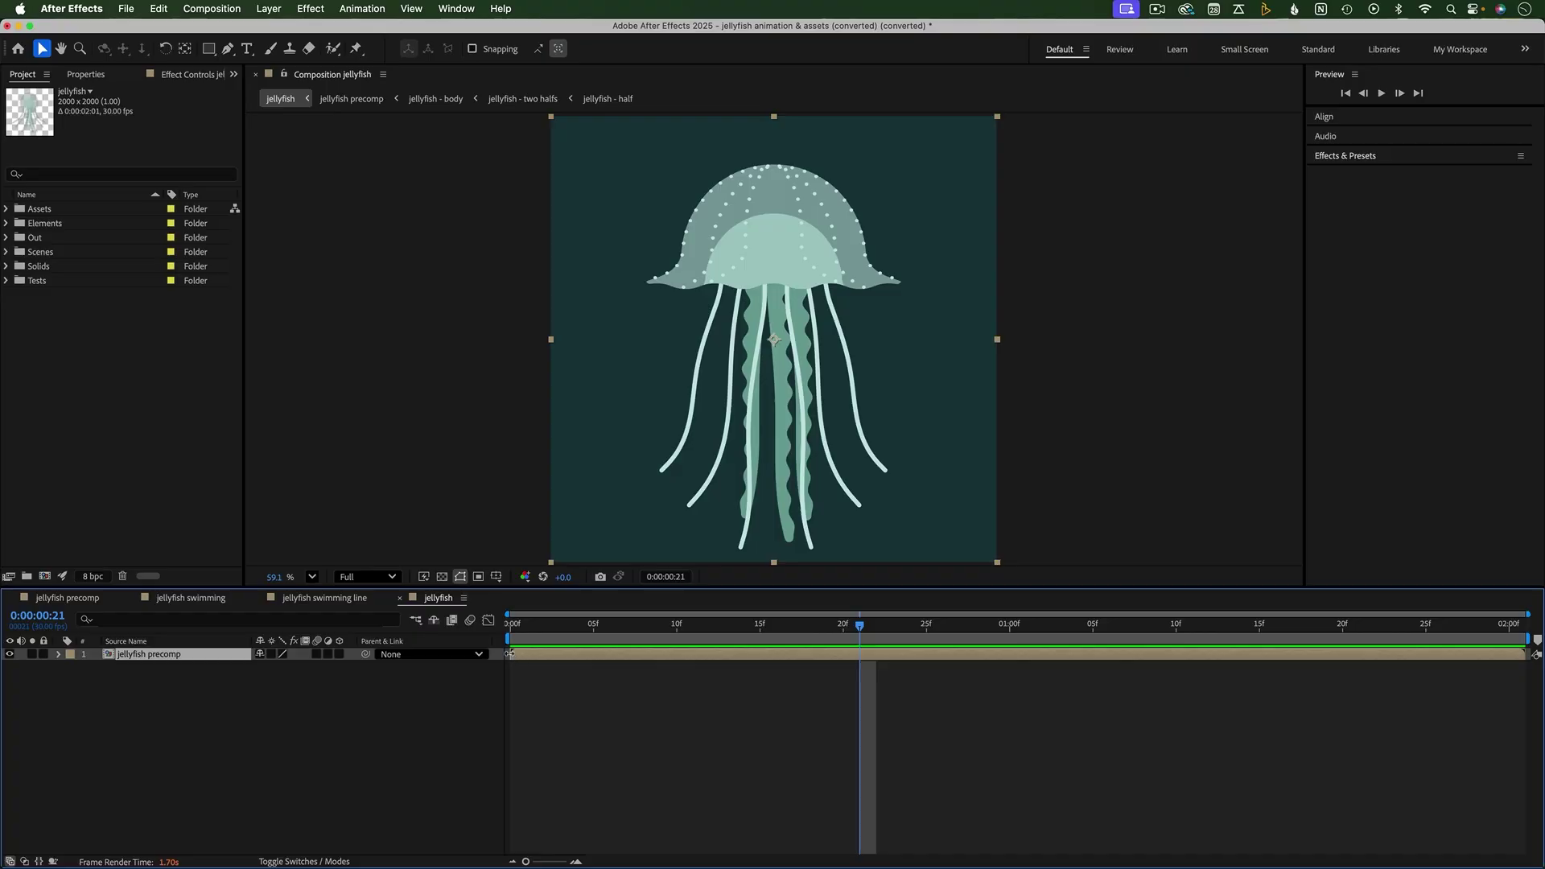
Step: Move the precomp layer's start to about 10f and time-stretch it to about 17 frames
left_click_drag(535, 654, 677, 654)
left_click_drag(543, 627, 810, 629)
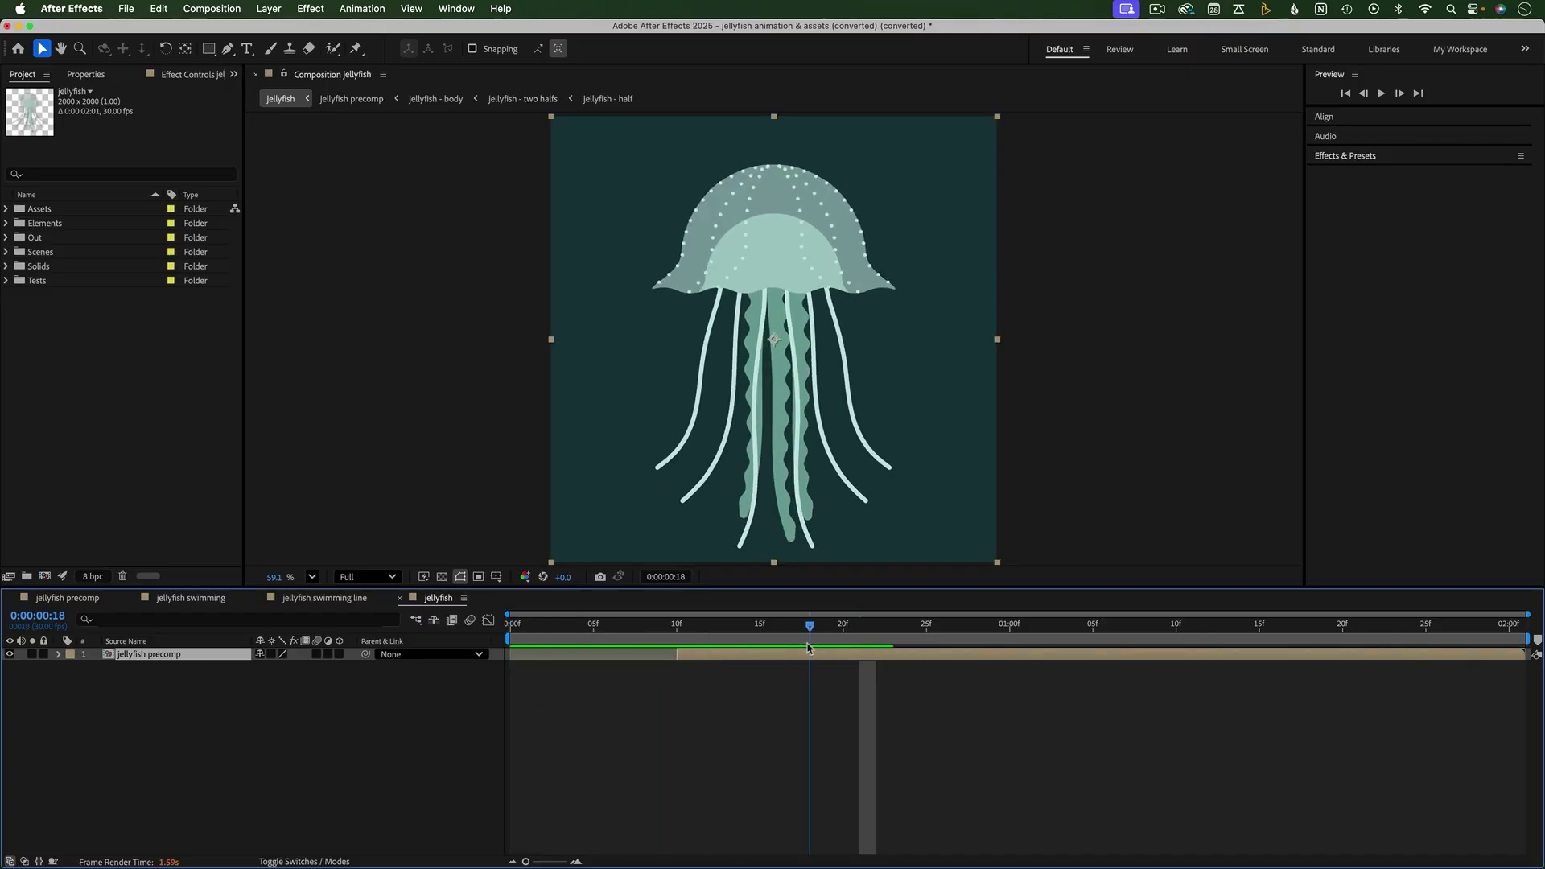
key("super+z")
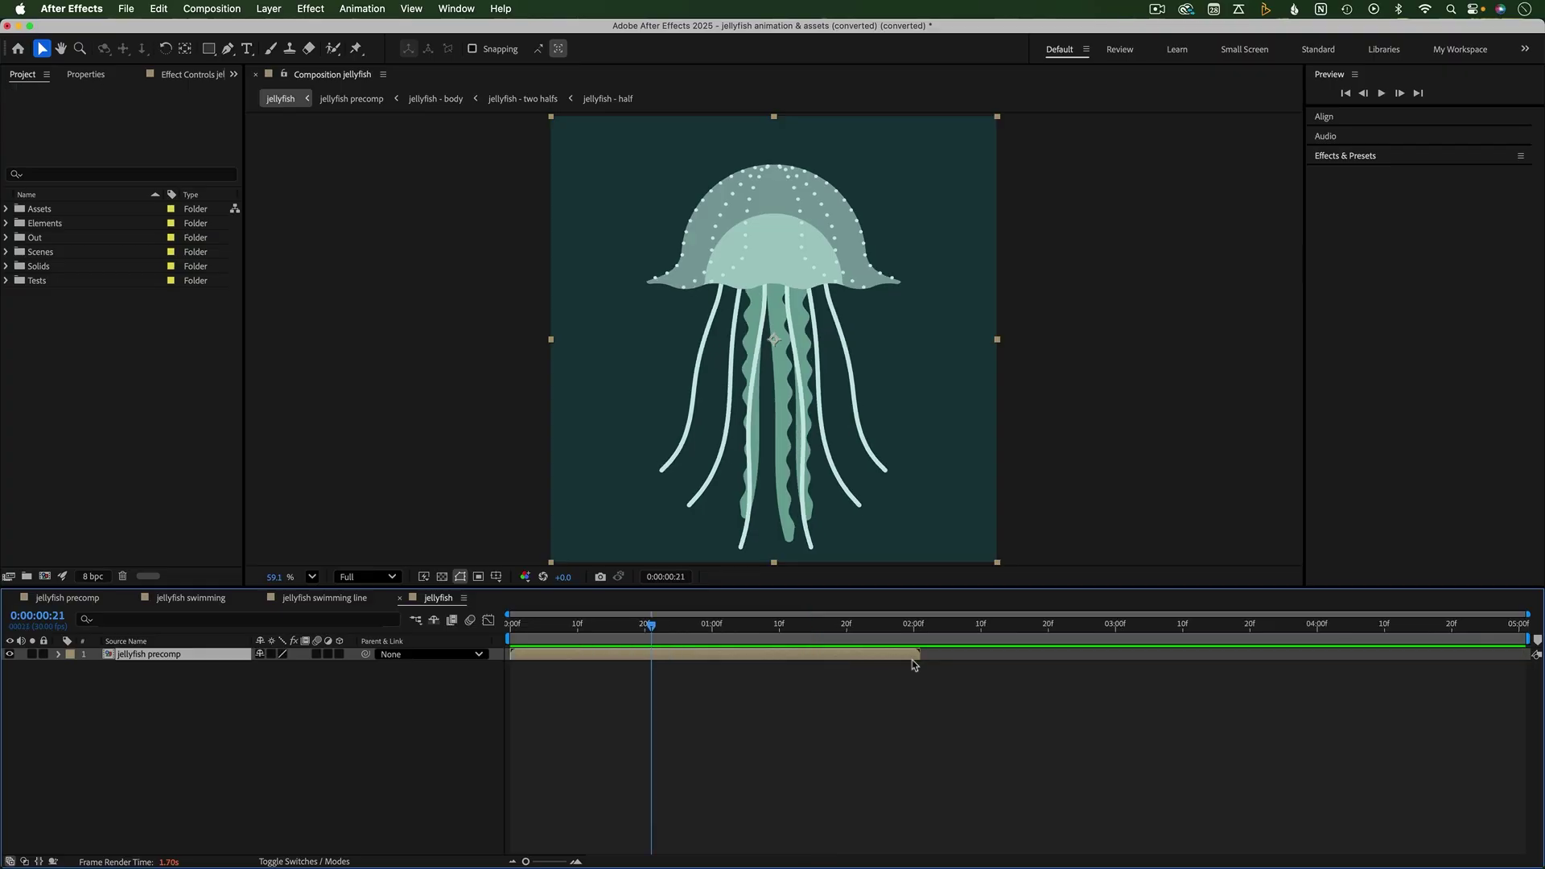
key("alt")
left_click_drag(959, 653, 622, 654)
key("alt")
left_click(767, 764)
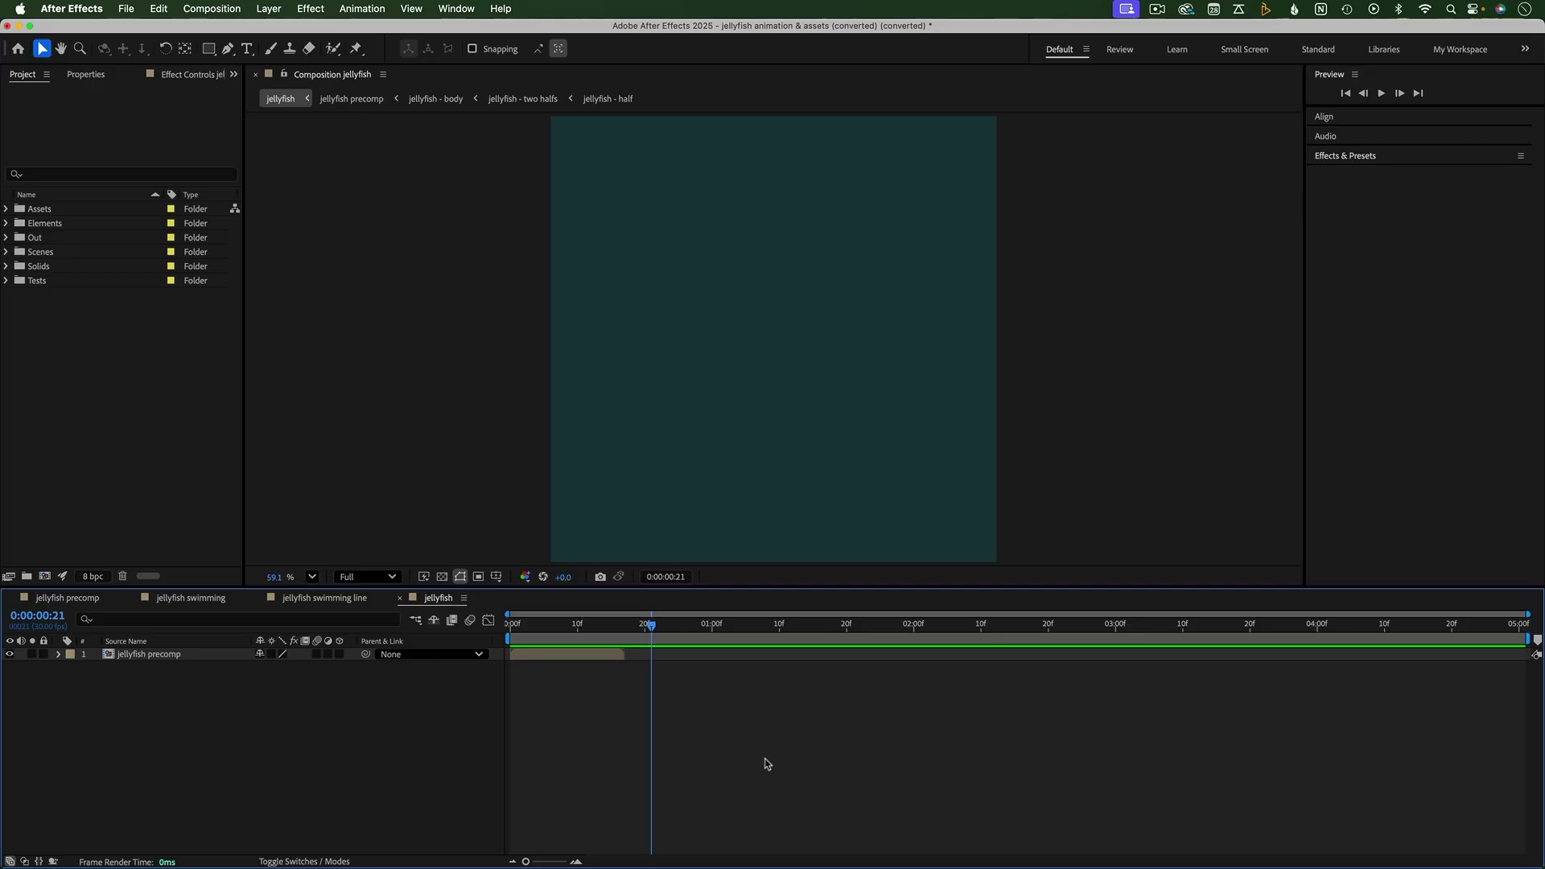
left_click(565, 655)
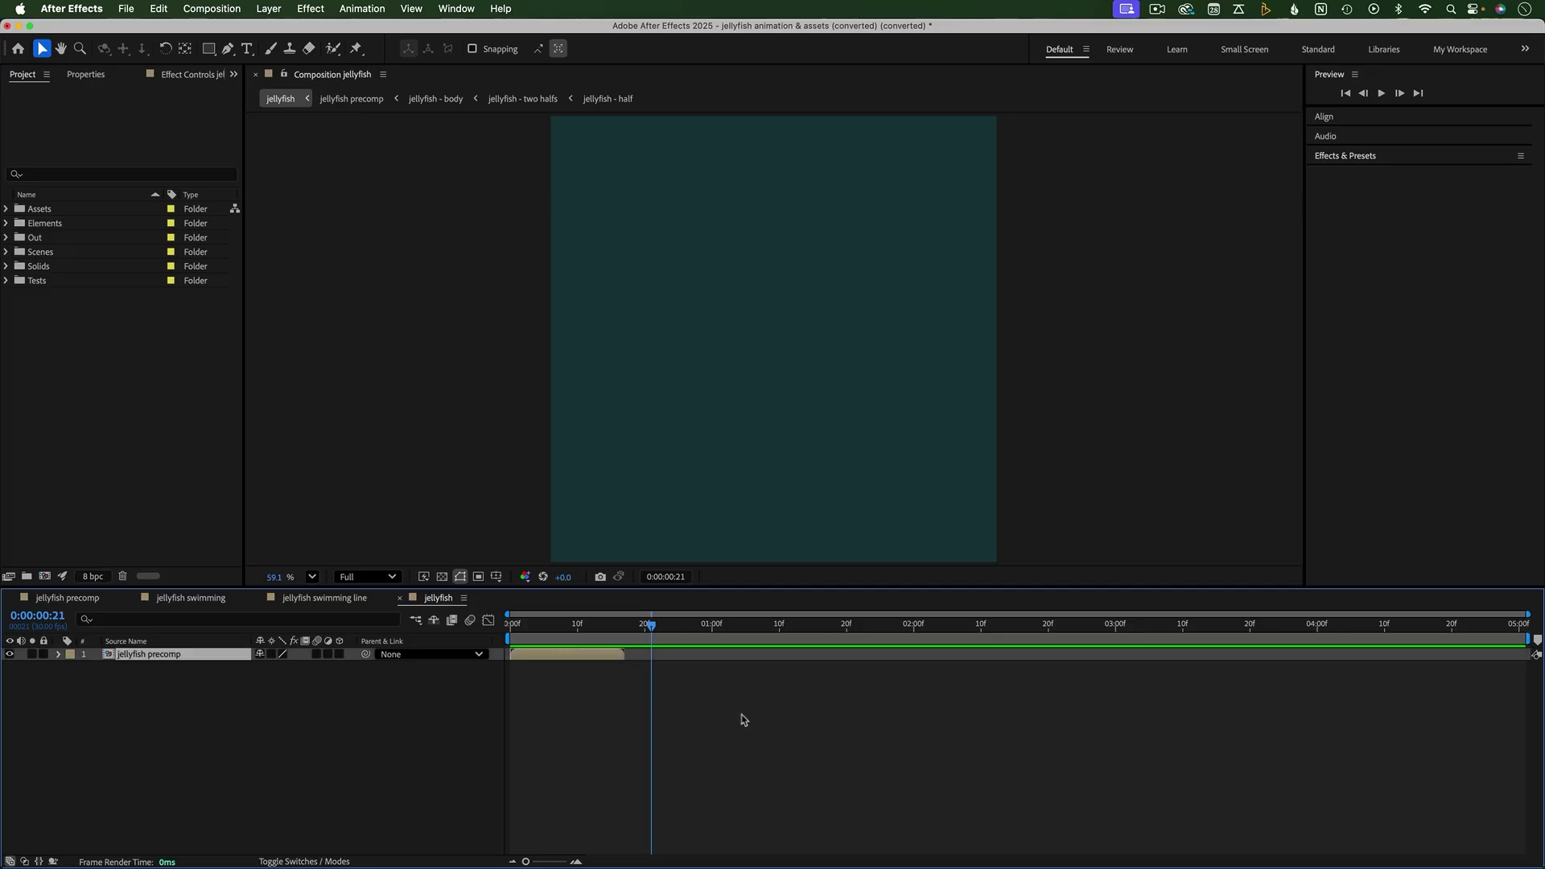
Step: Set the jellyfish precomp's Stretch to 100%, restoring its 0:00:02:01 duration
left_click(37, 862)
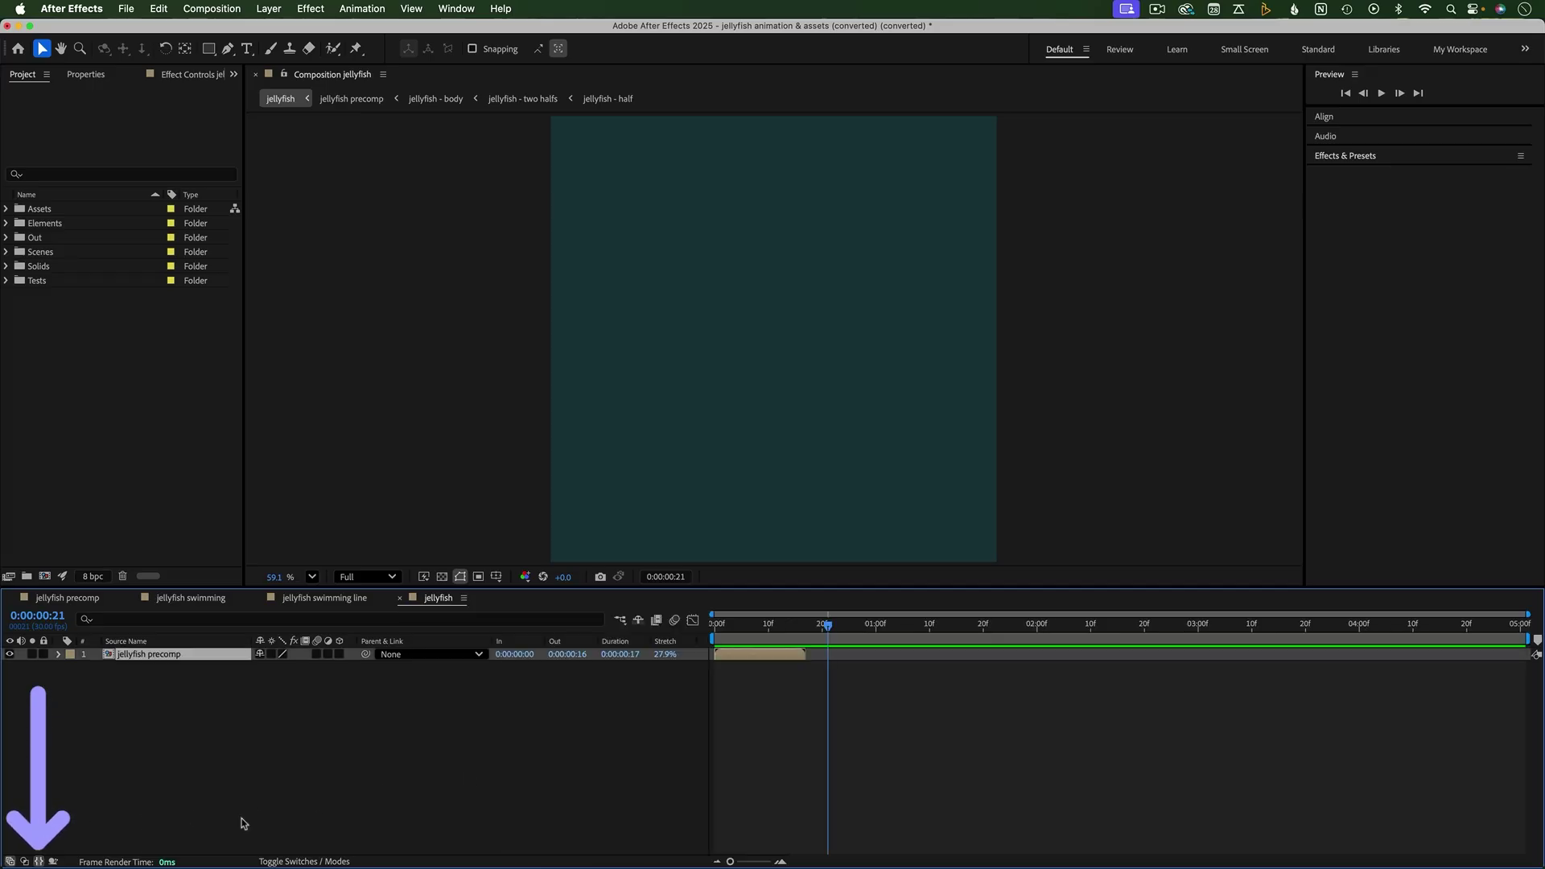
left_click(668, 654)
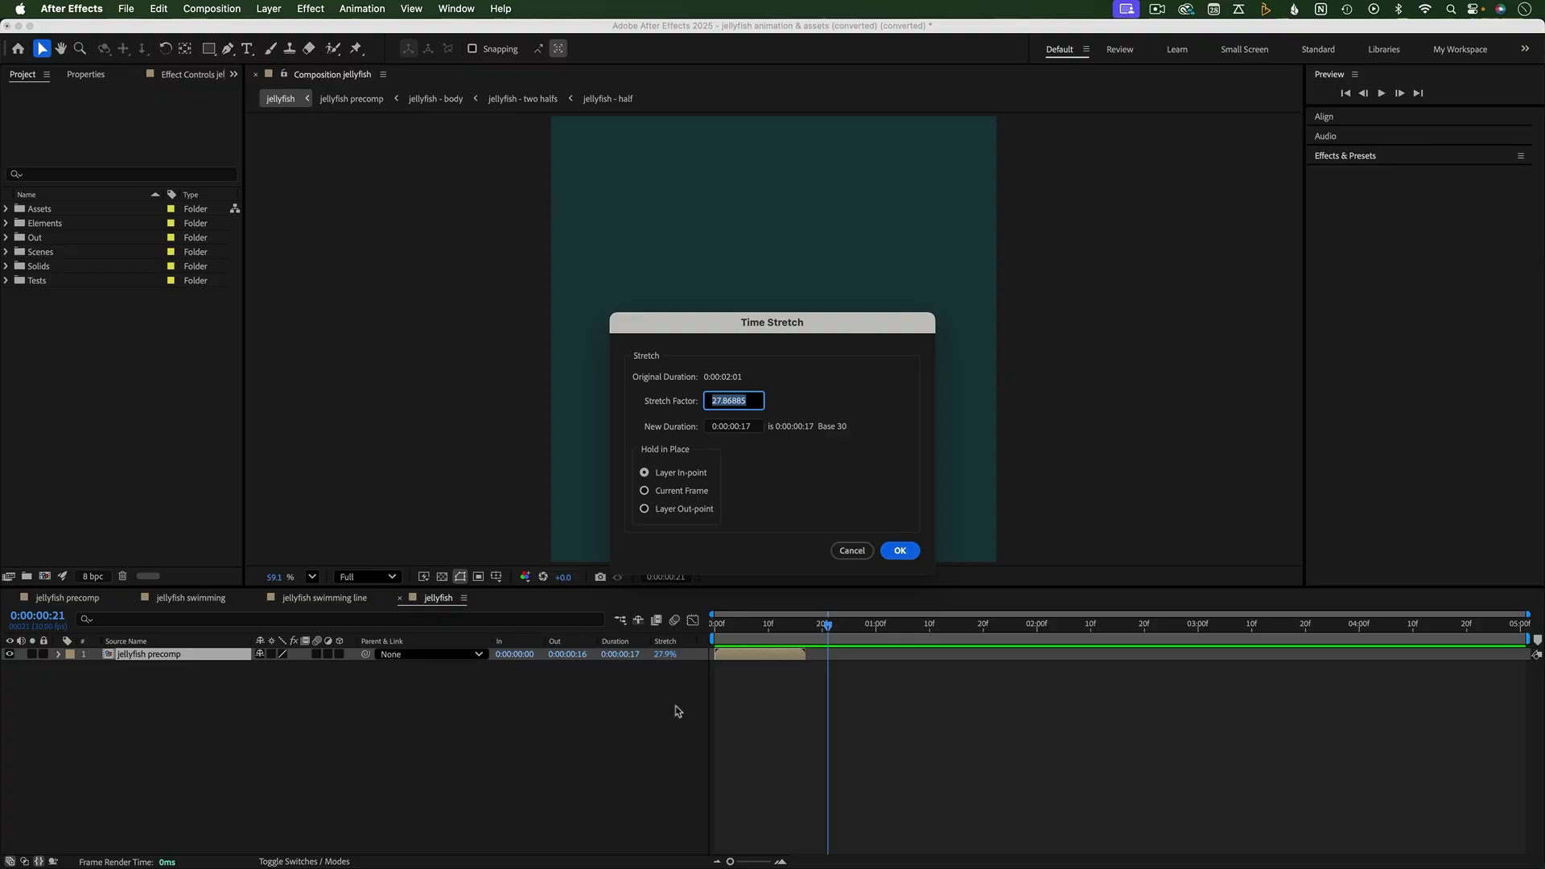
type("100")
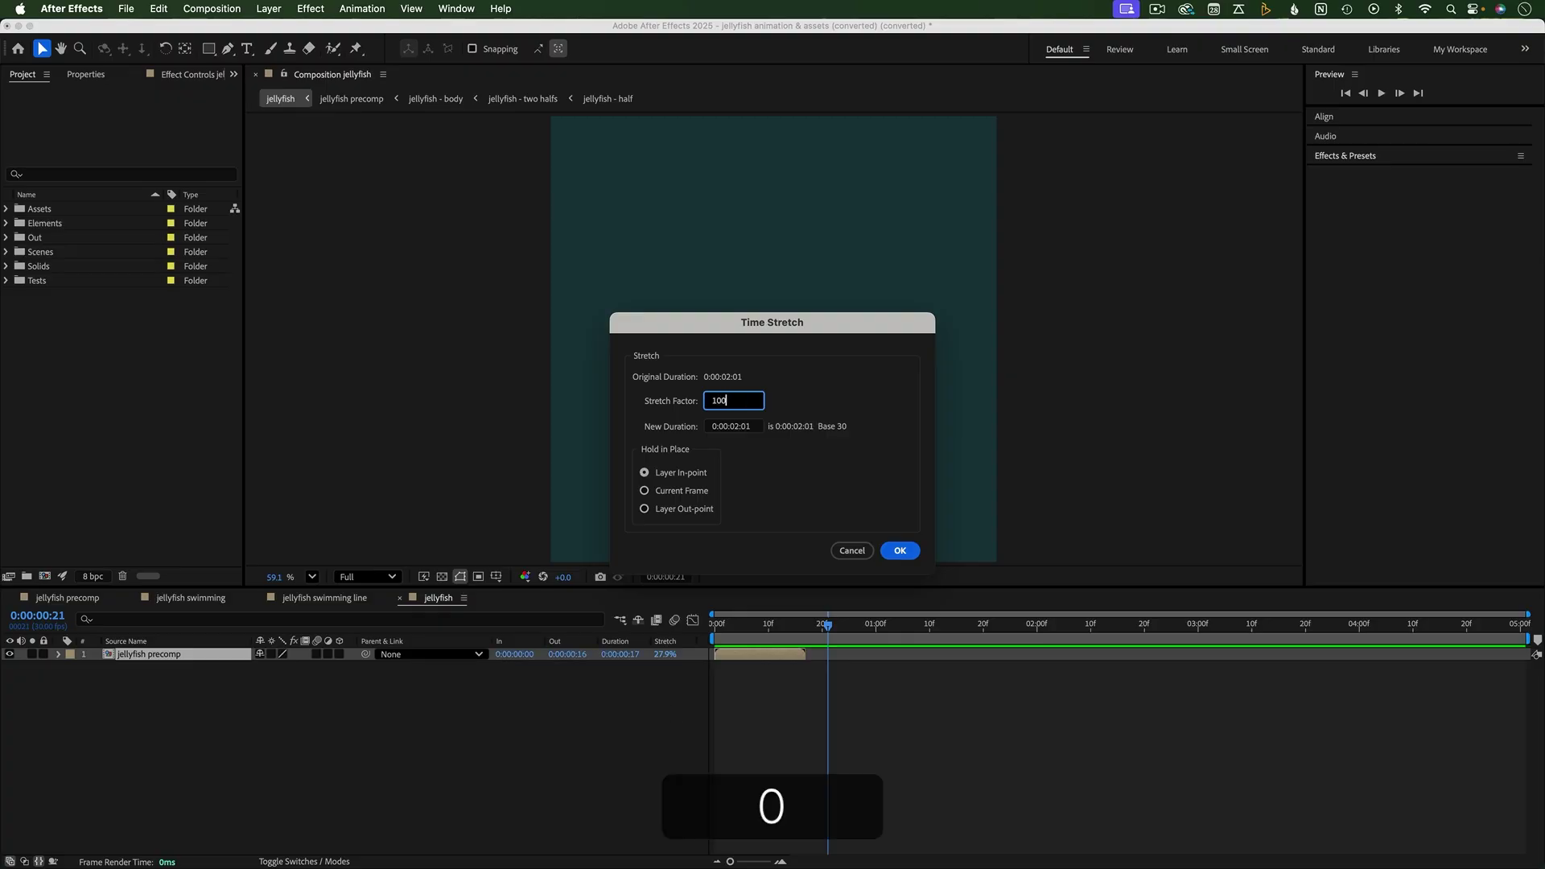
key("Return")
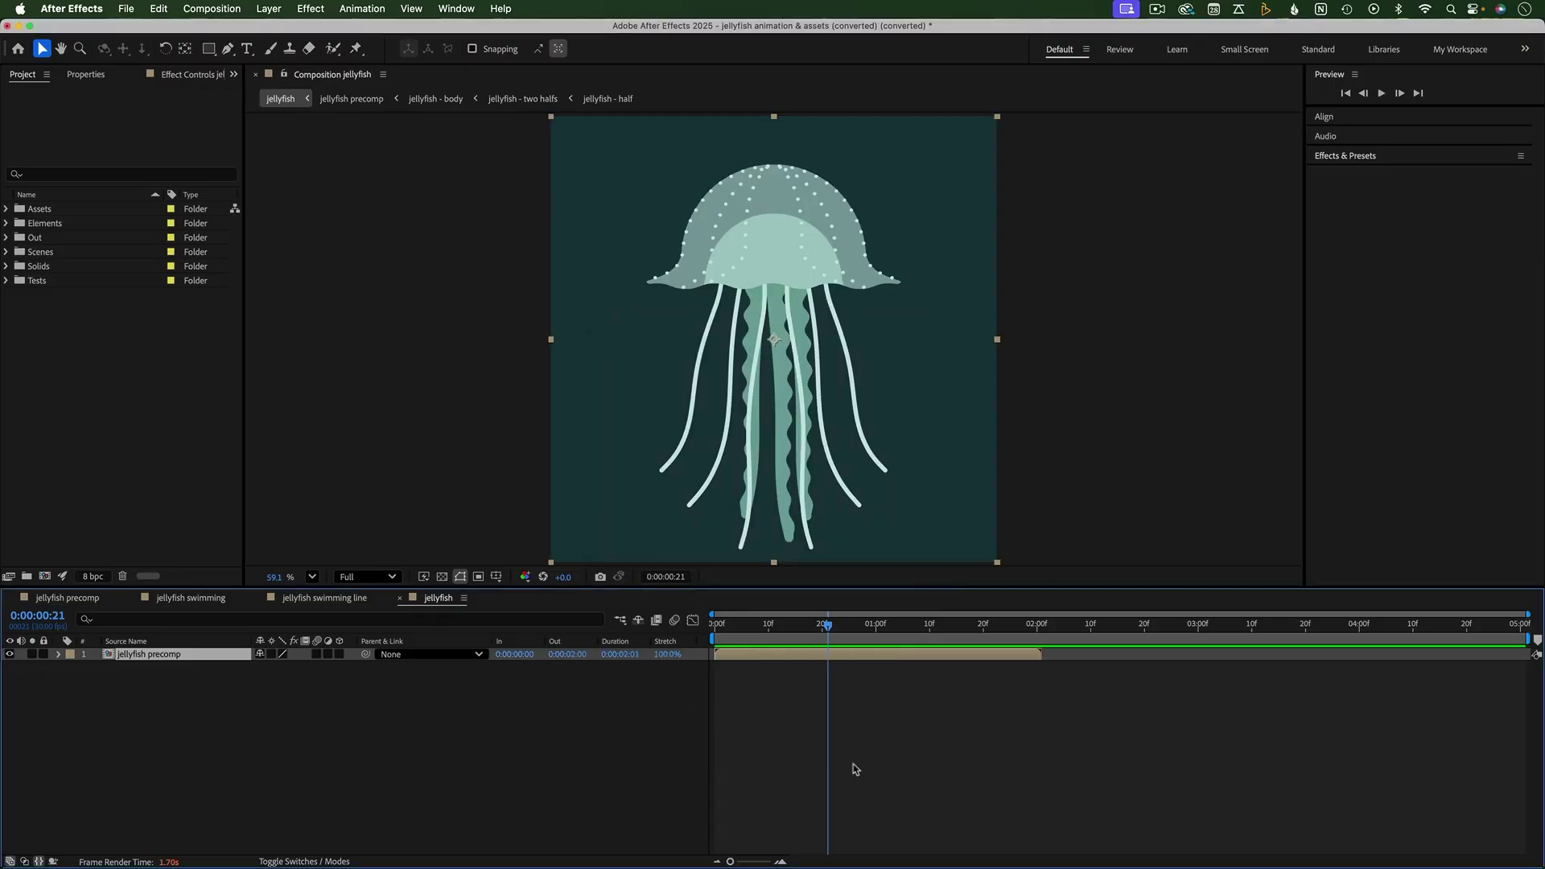
Step: Enable Time Remapping on the jellyfish precomp layer
key("u")
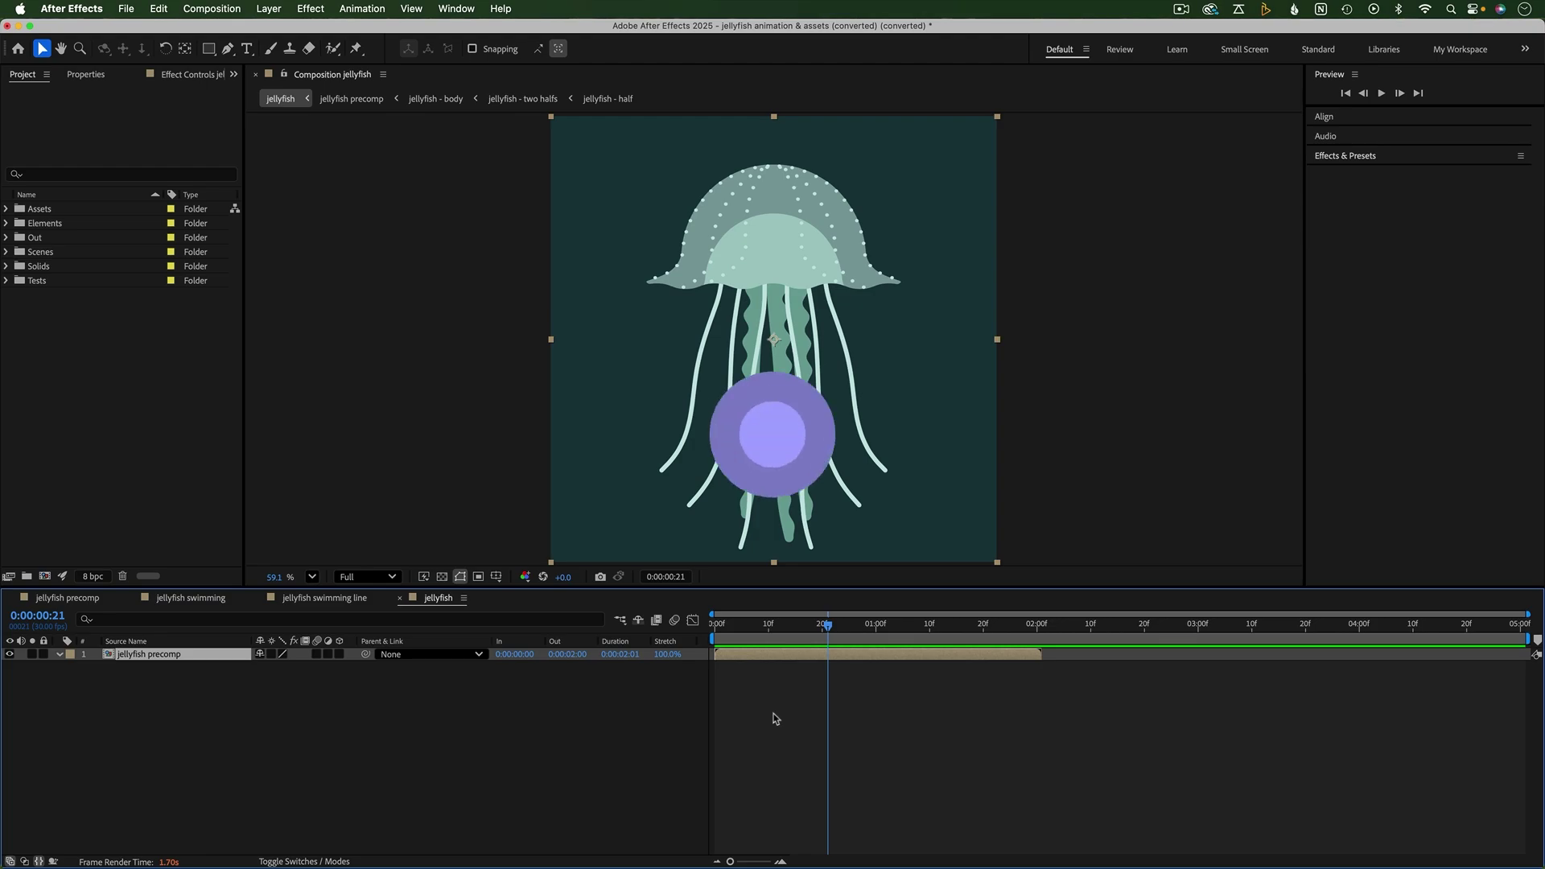
left_click(36, 859)
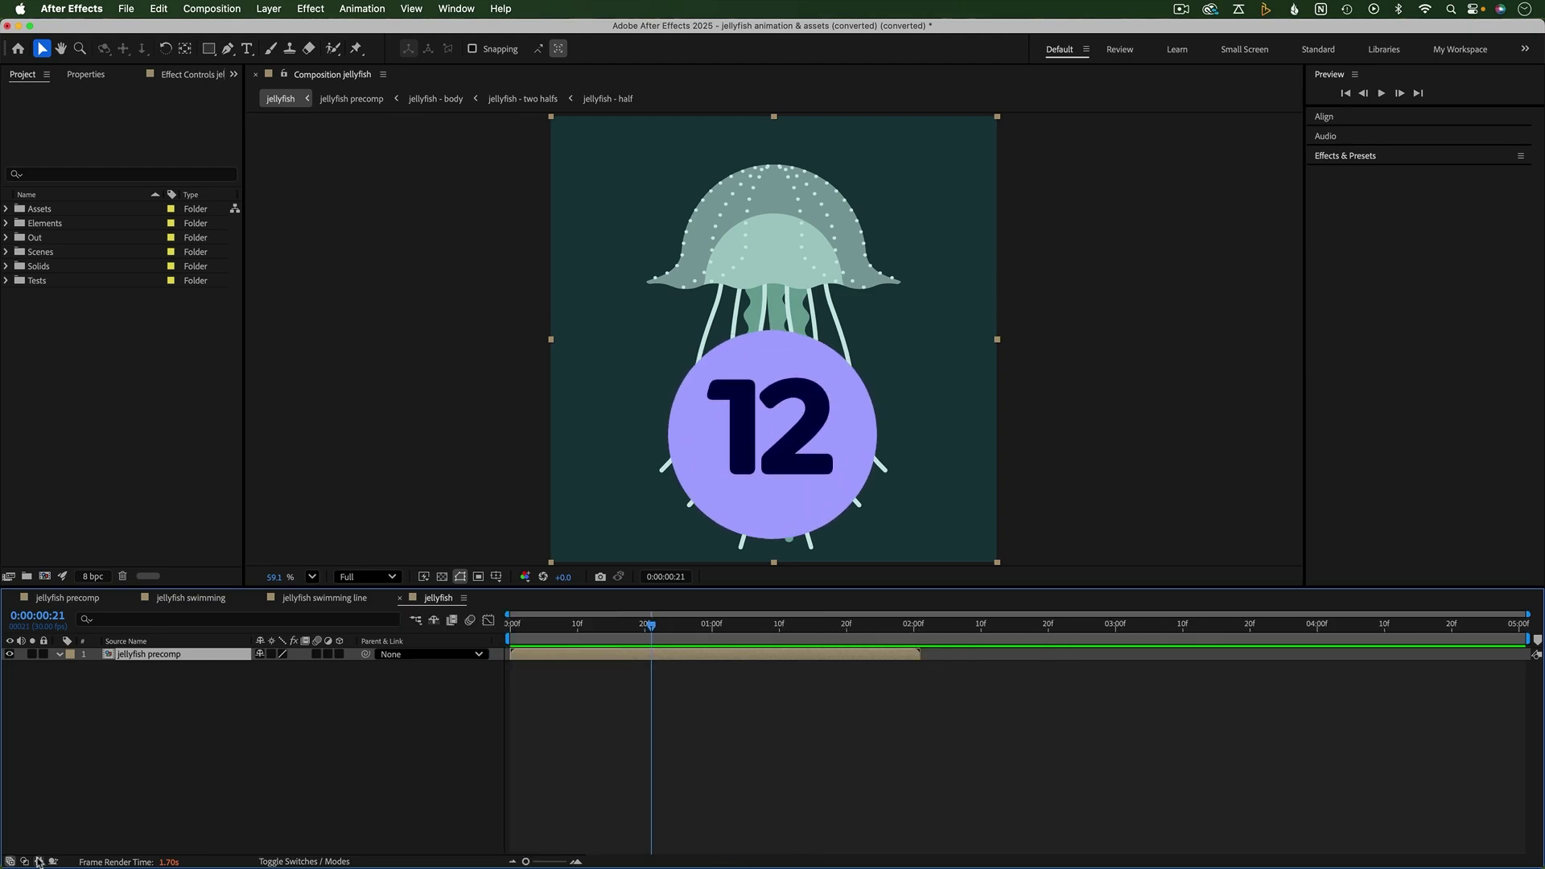
right_click(555, 656)
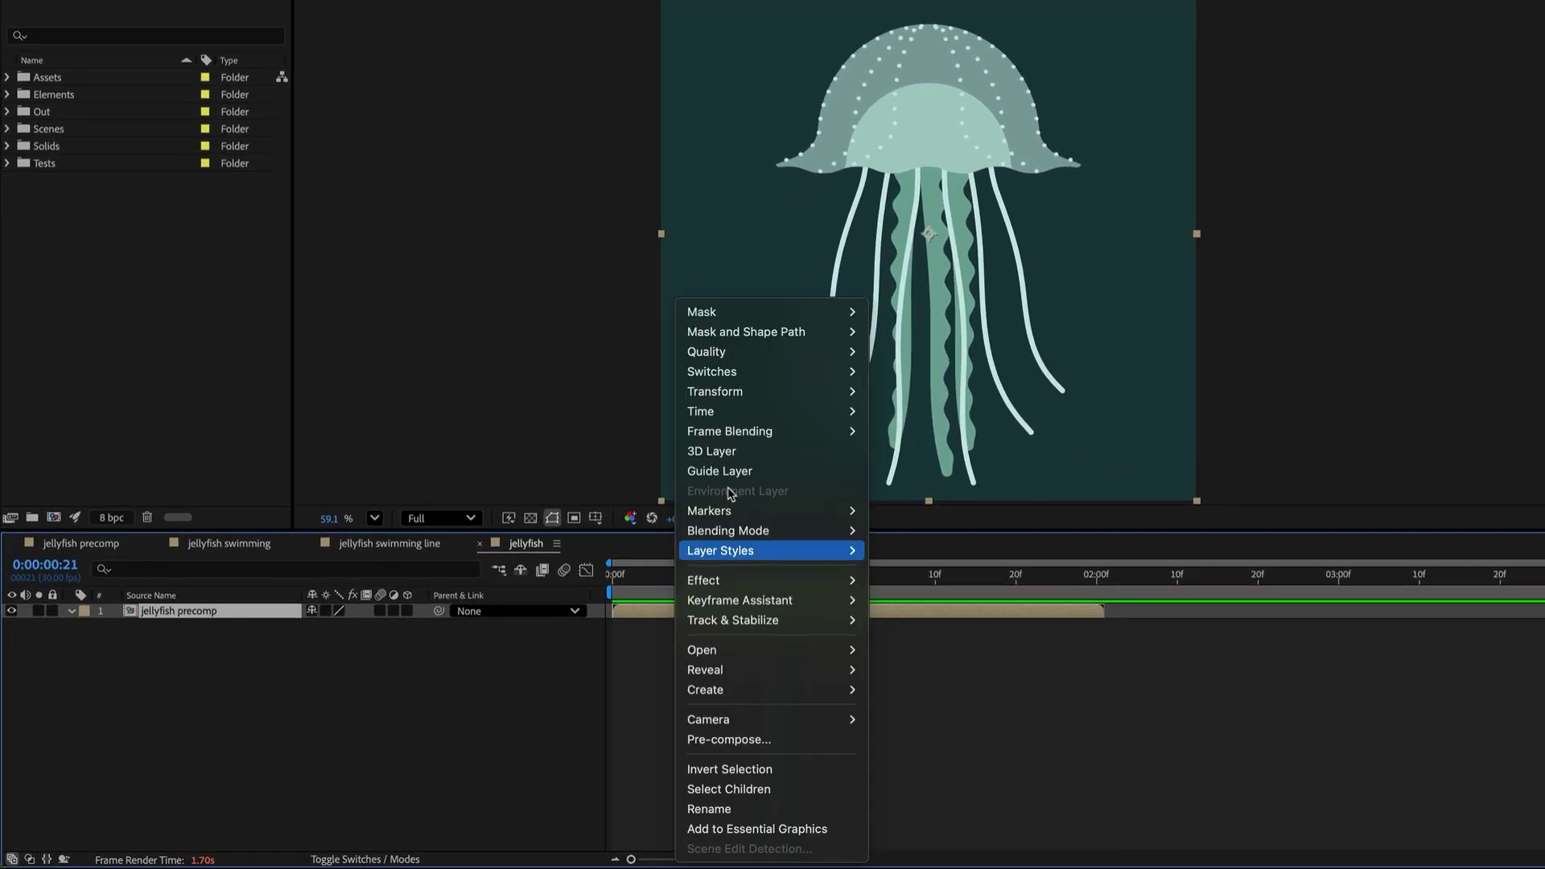
mouse_move(795, 416)
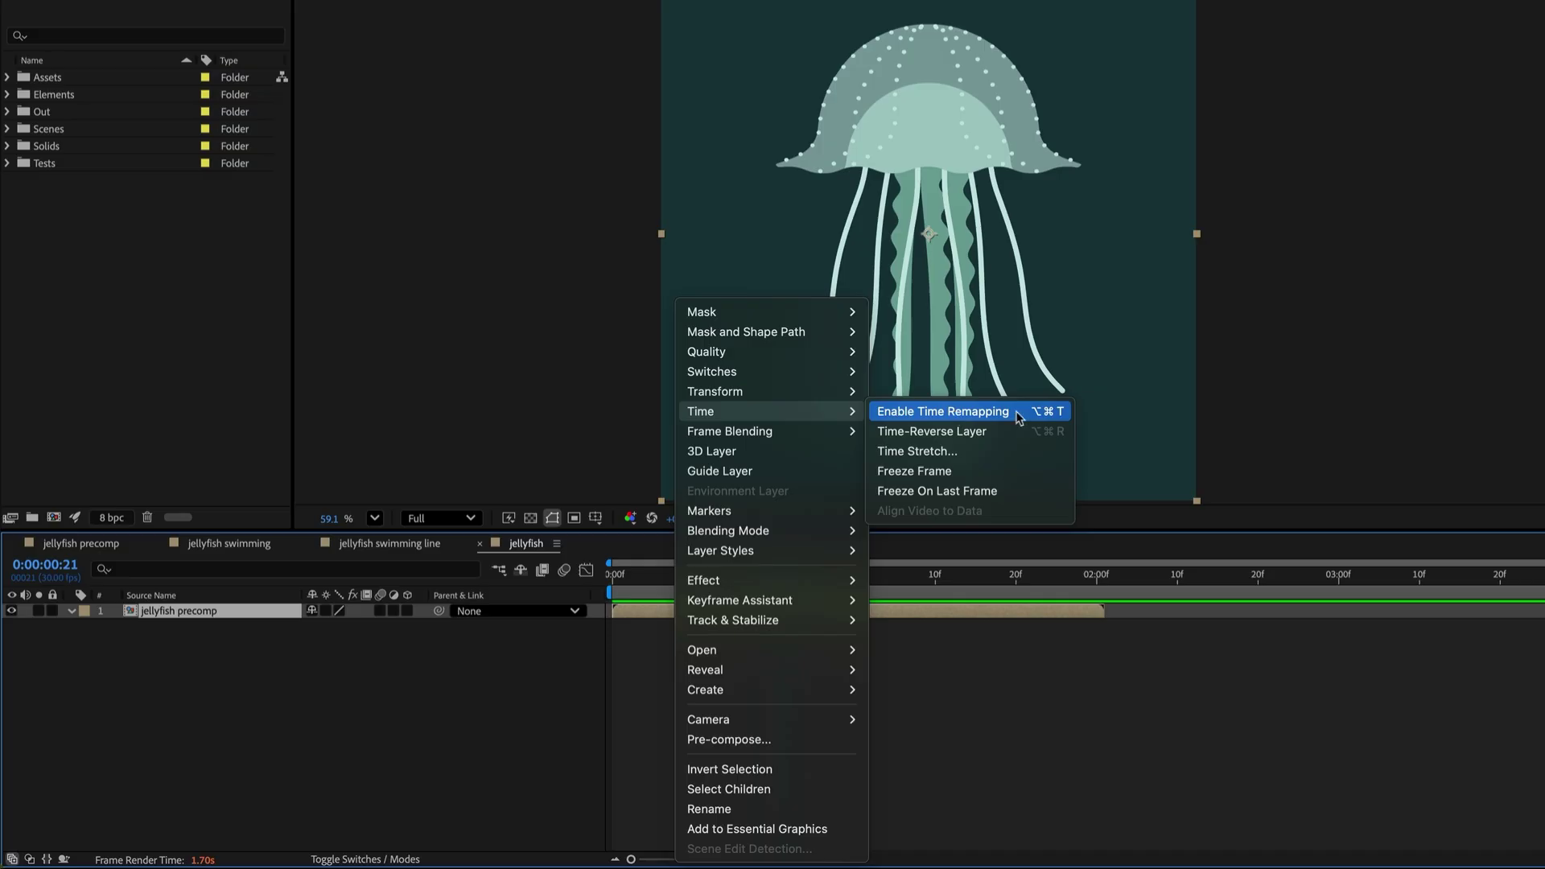
left_click(944, 412)
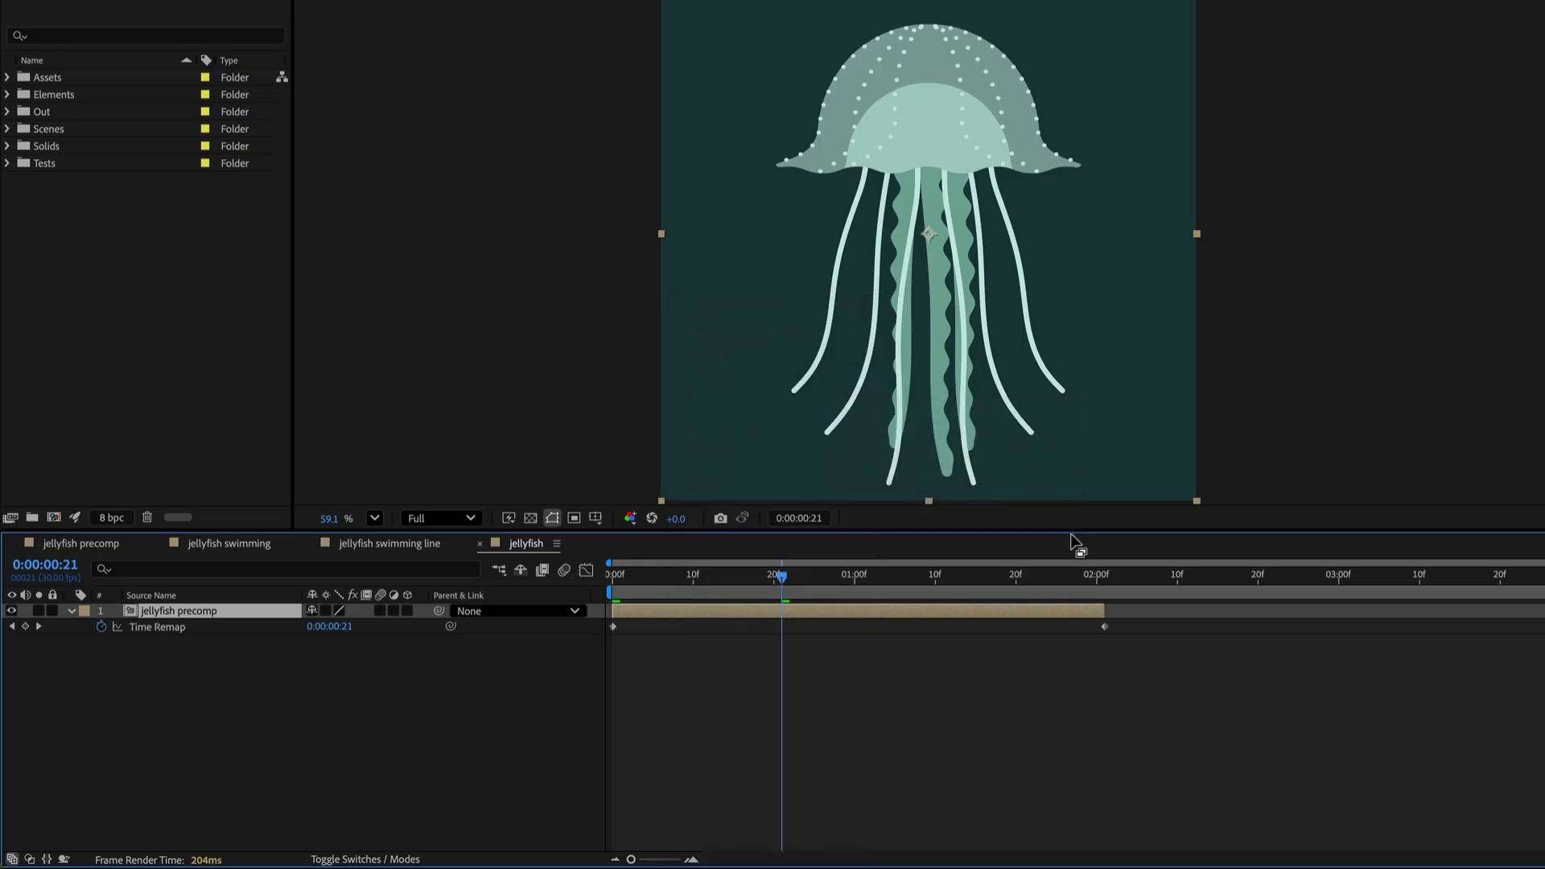
Step: Add matching Time Remap keyframes at 0:00:01:00 and 0:00:01:10 to hold the frame
left_click_drag(781, 577, 855, 594)
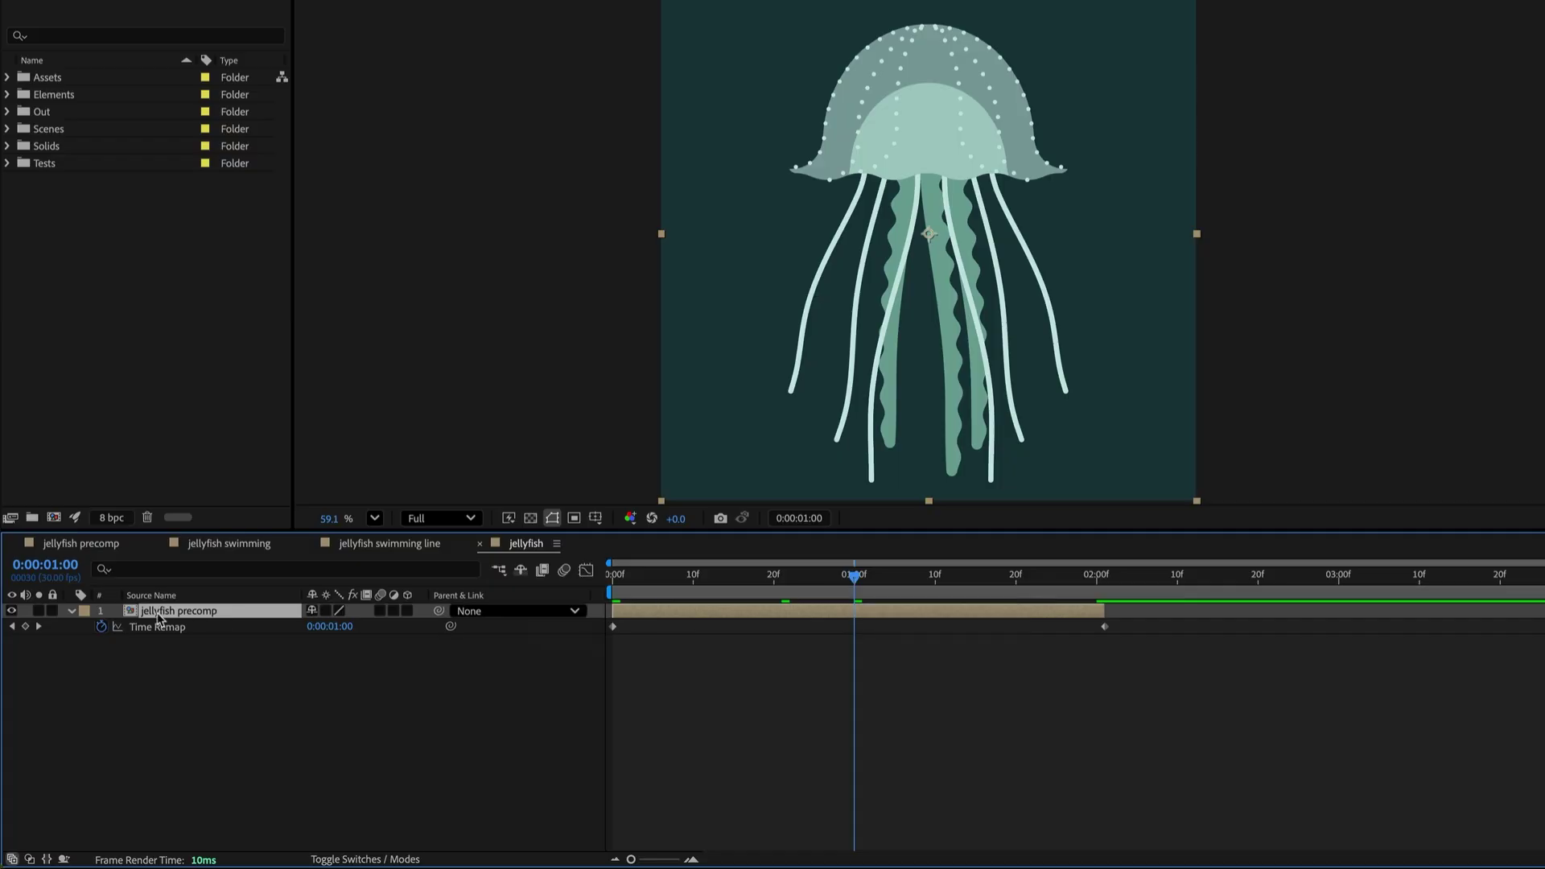
left_click(25, 627)
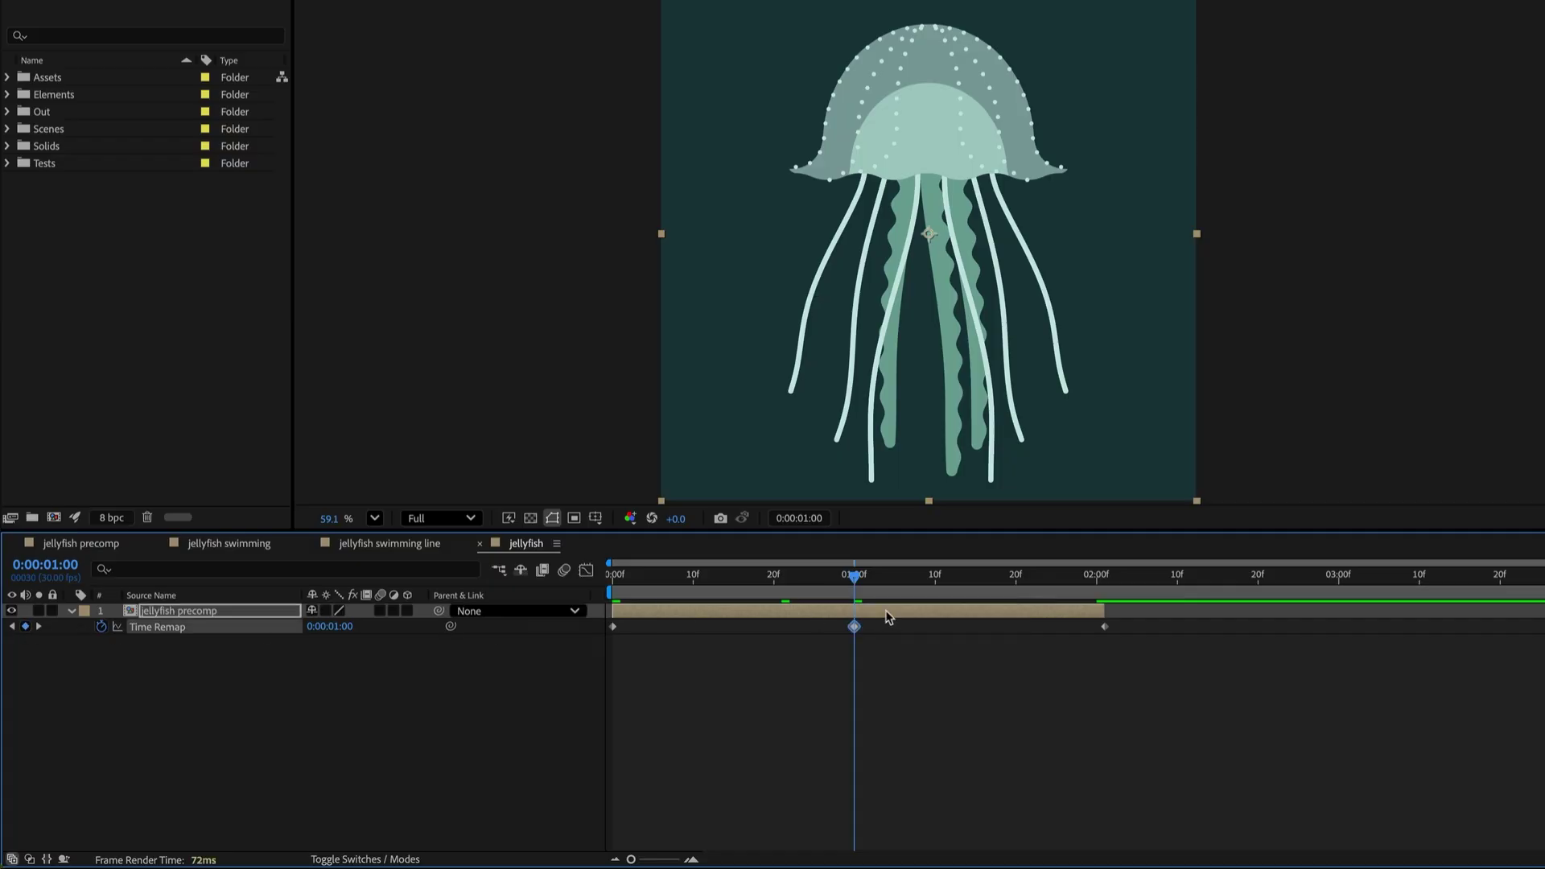
left_click(934, 580)
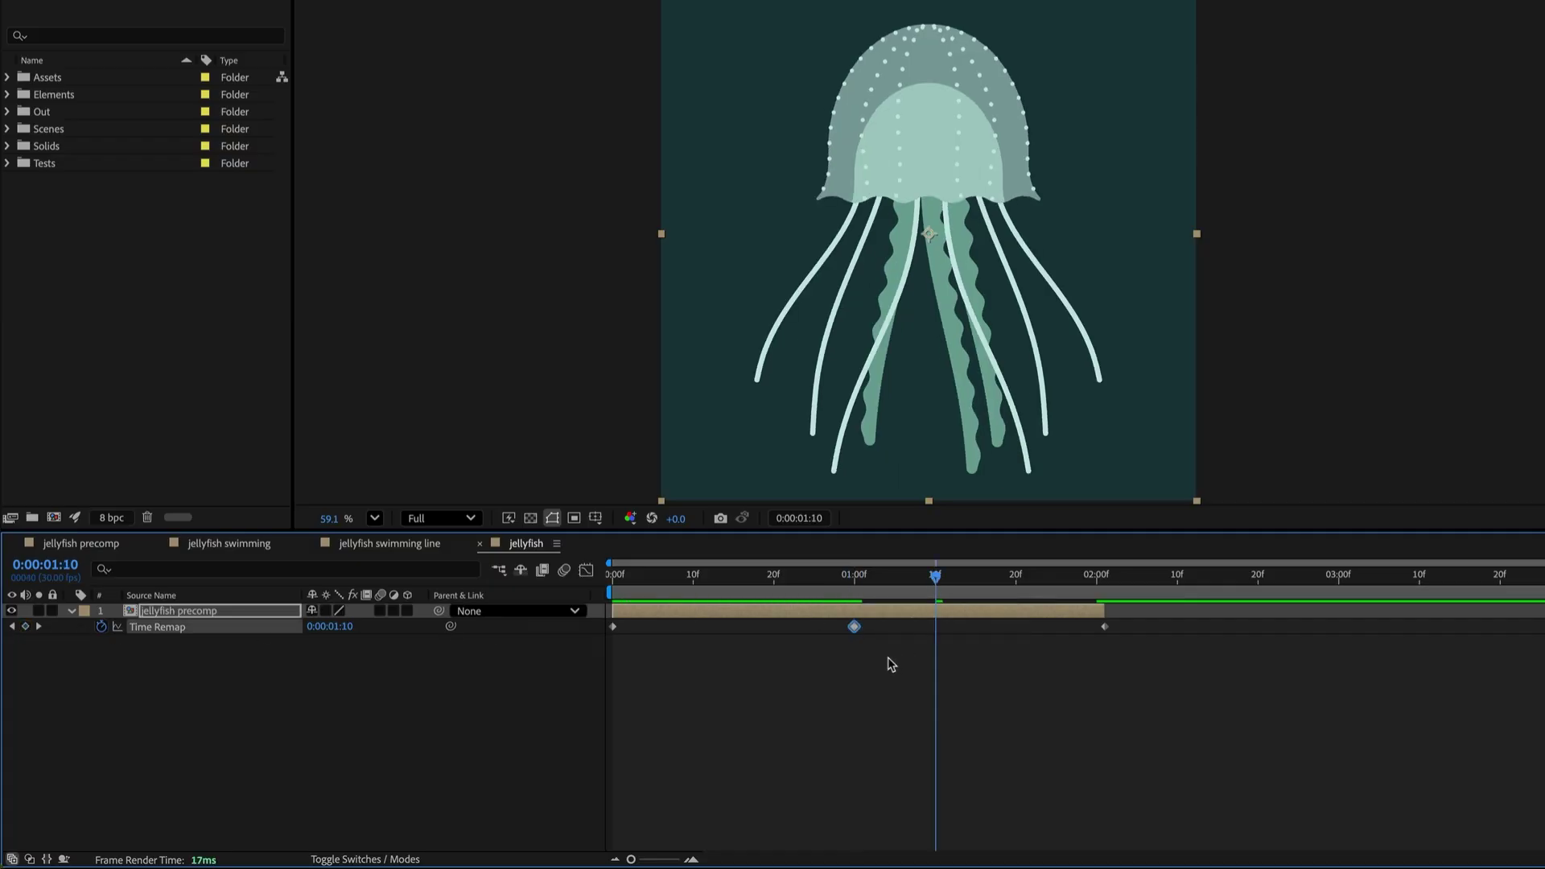
key("super+c")
key("super+v")
Step: Apply Easy Ease to the 1:00 and 1:10 Time Remap keyframes and preview
left_click_drag(1024, 654, 803, 621)
key("F9")
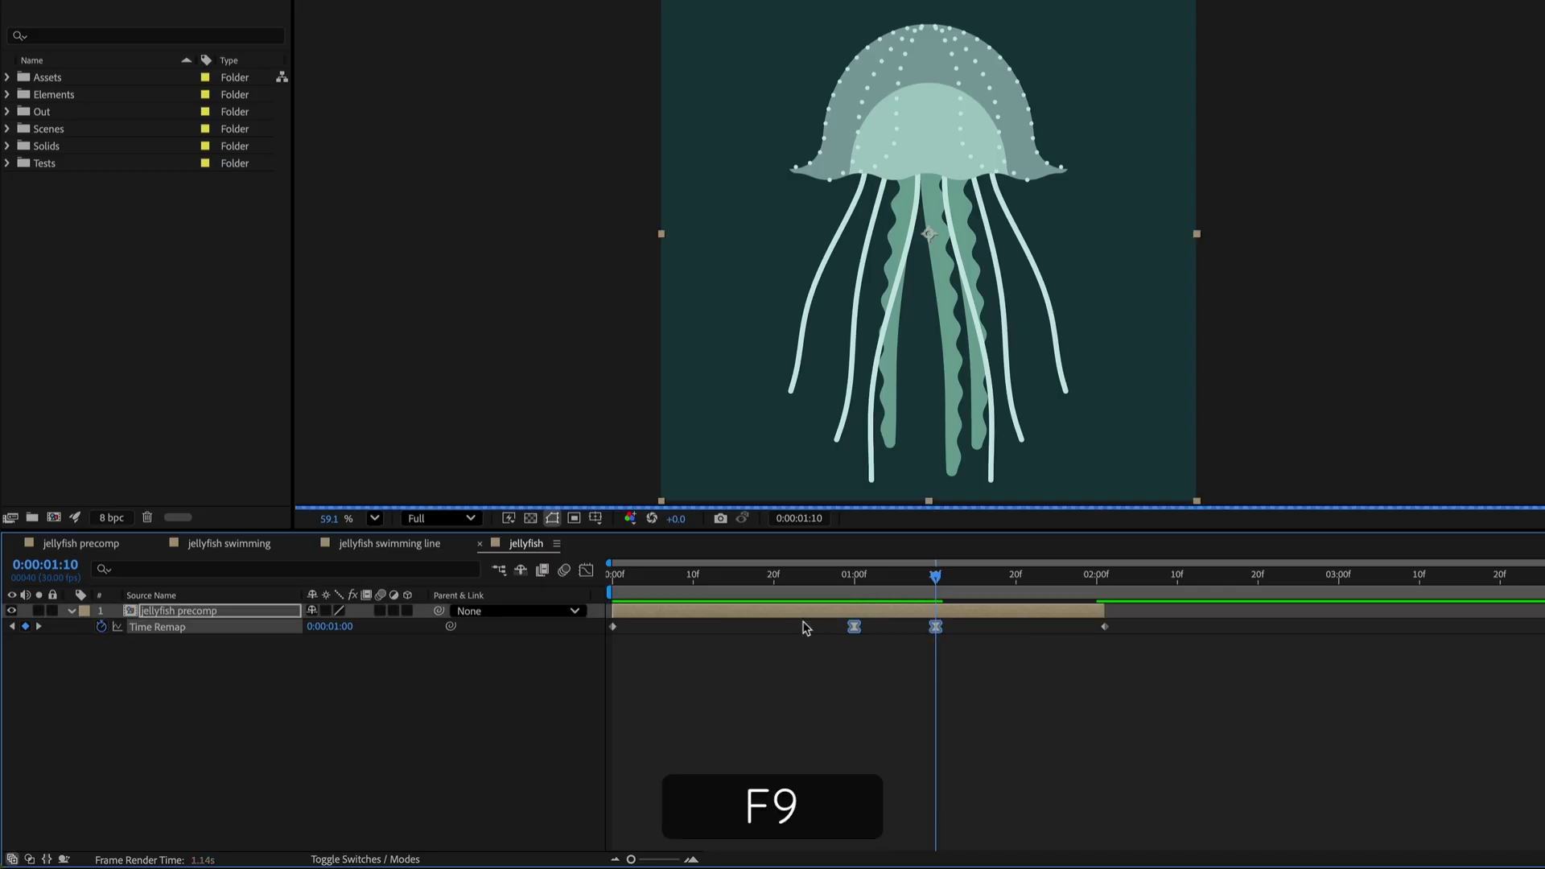
key("space")
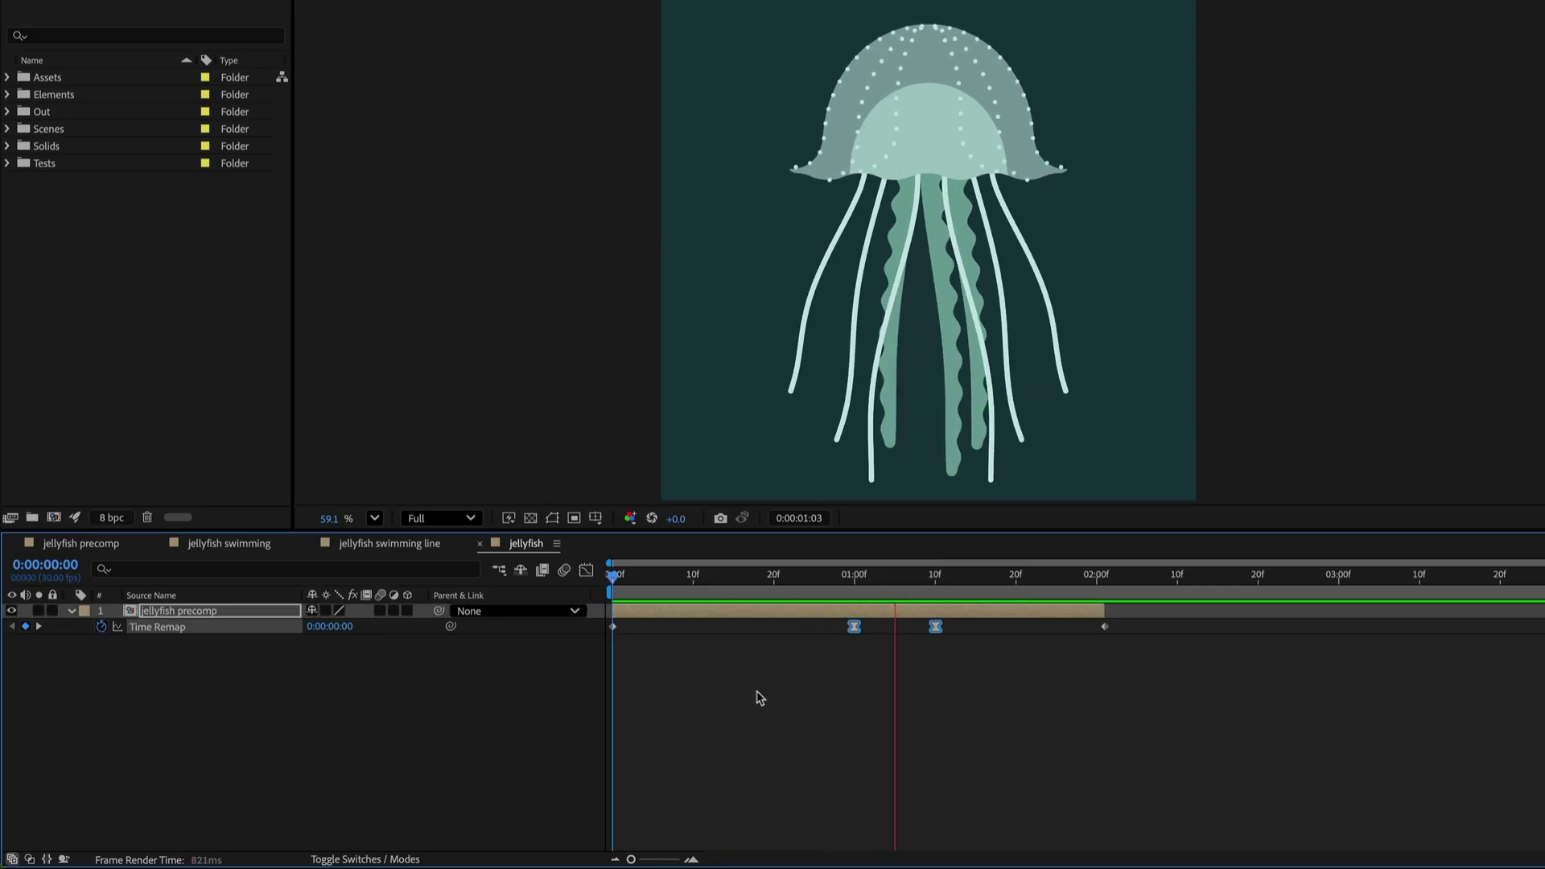
key("space")
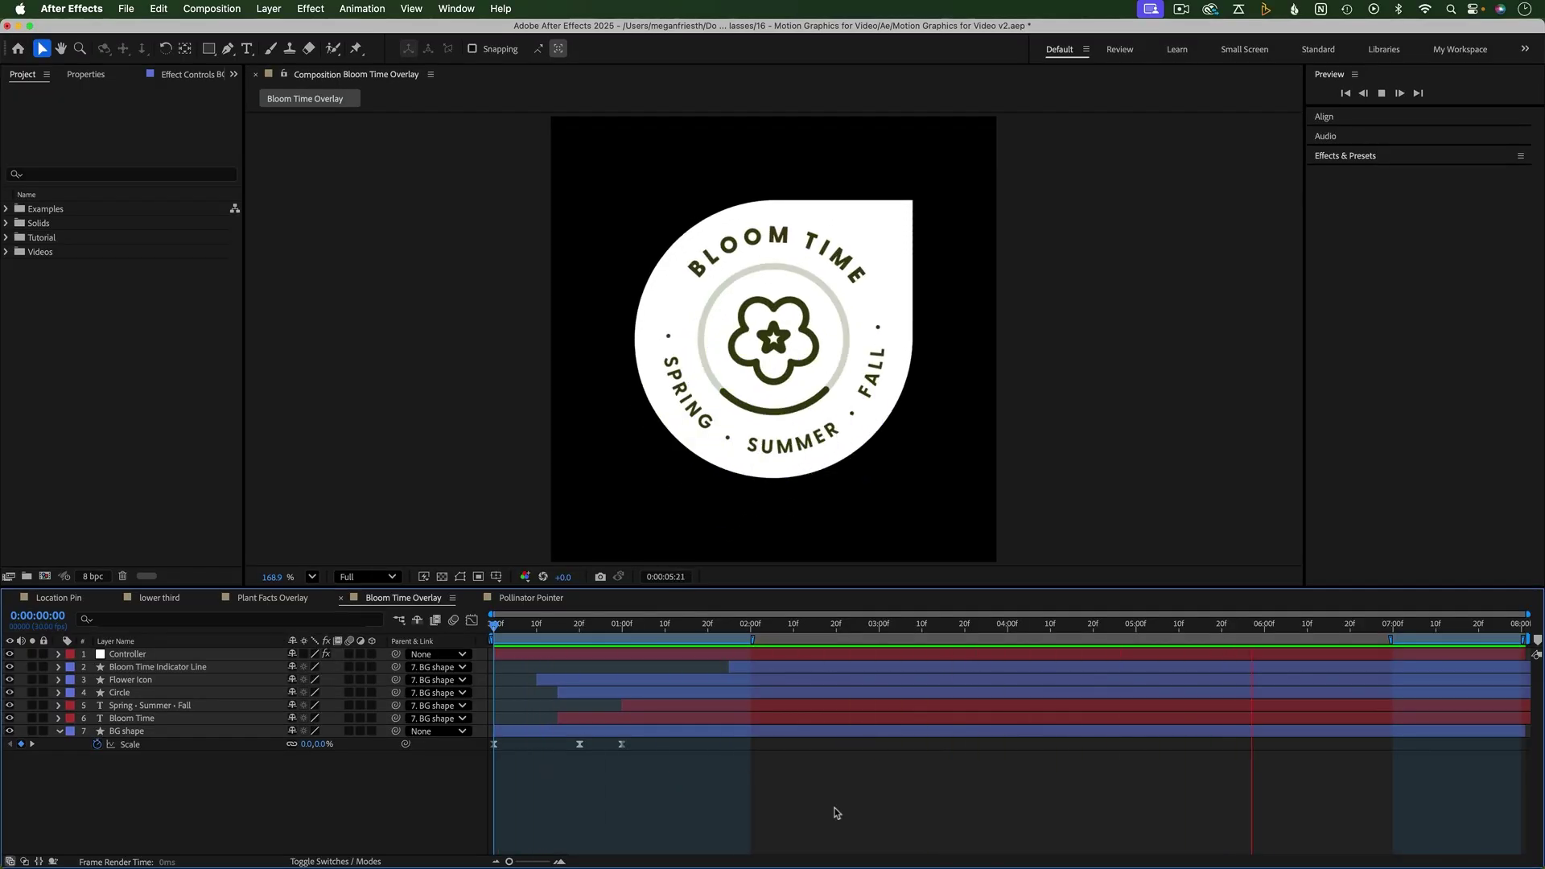
Step: Copy the BG shape's three opening Scale keyframes and paste them at 0:00:07:00
key("space")
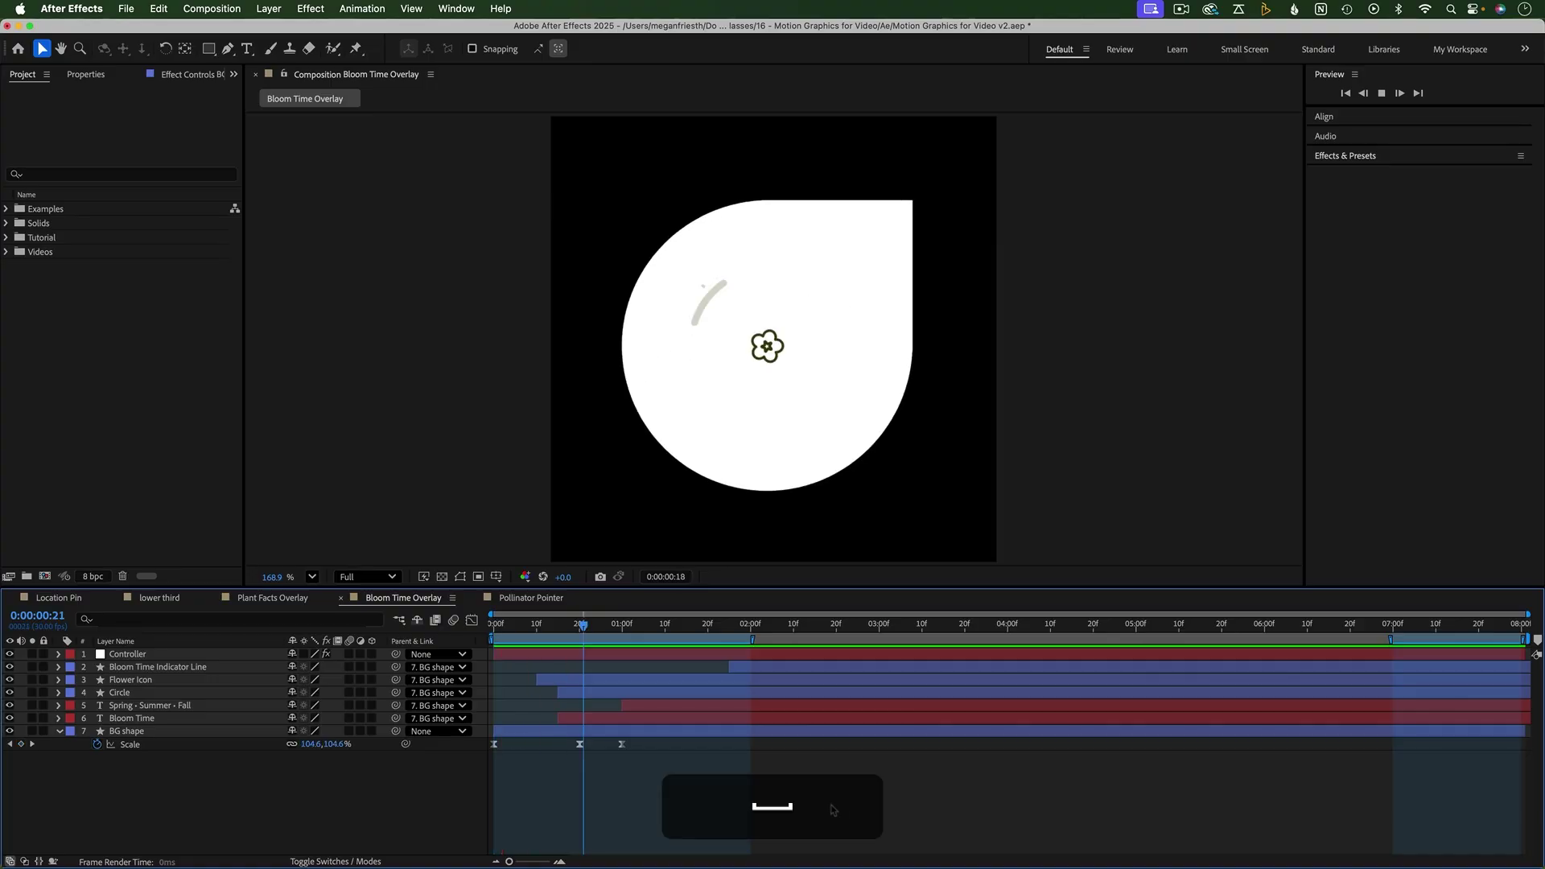
left_click_drag(659, 748, 493, 761)
key("cmd+c")
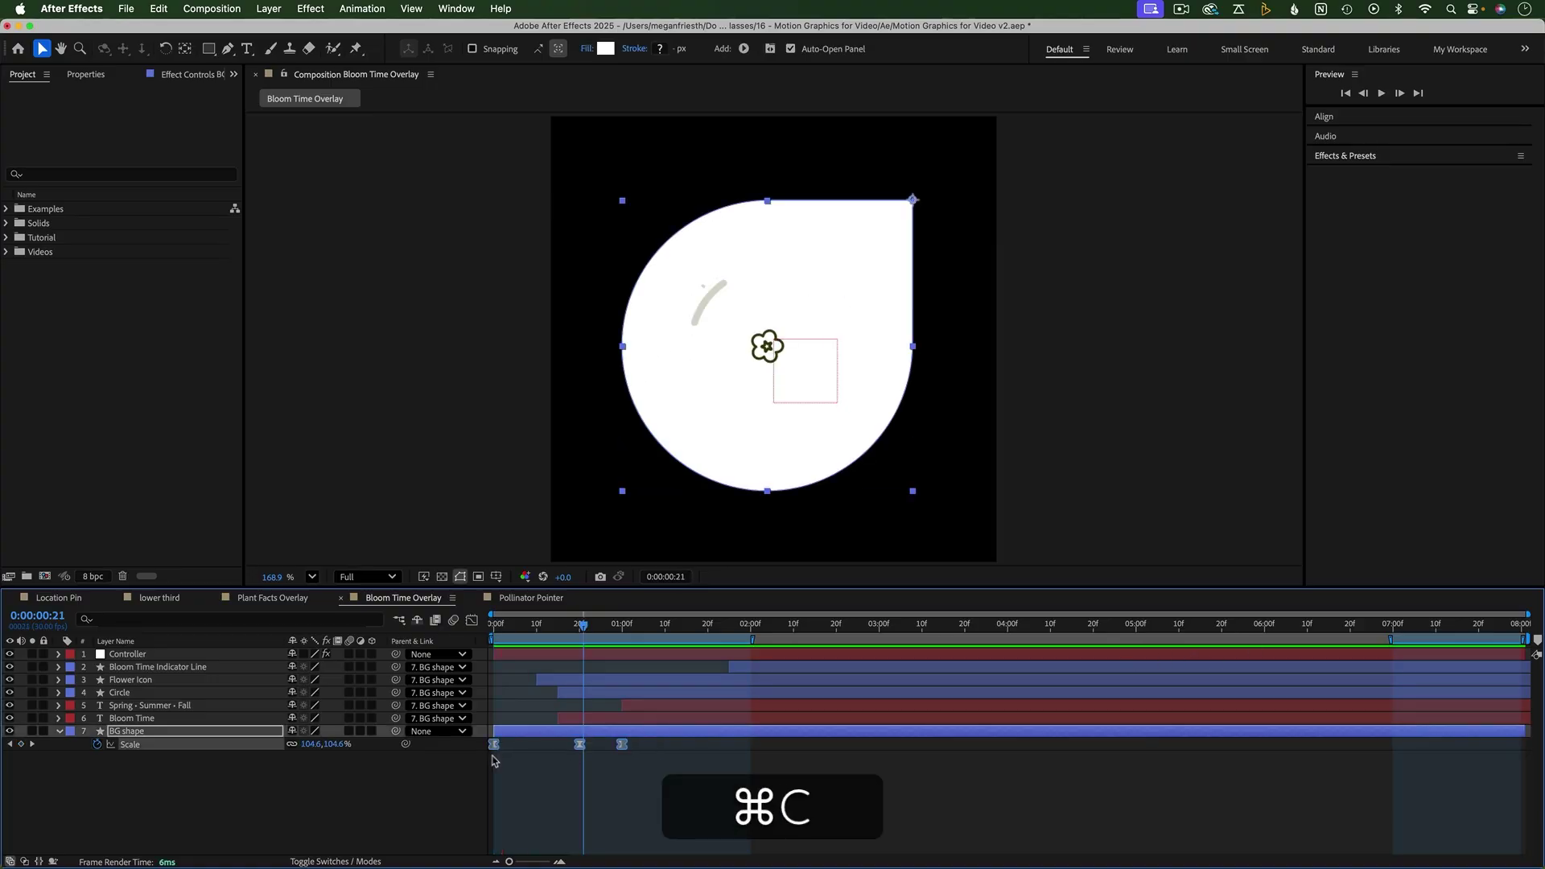
left_click(1393, 627)
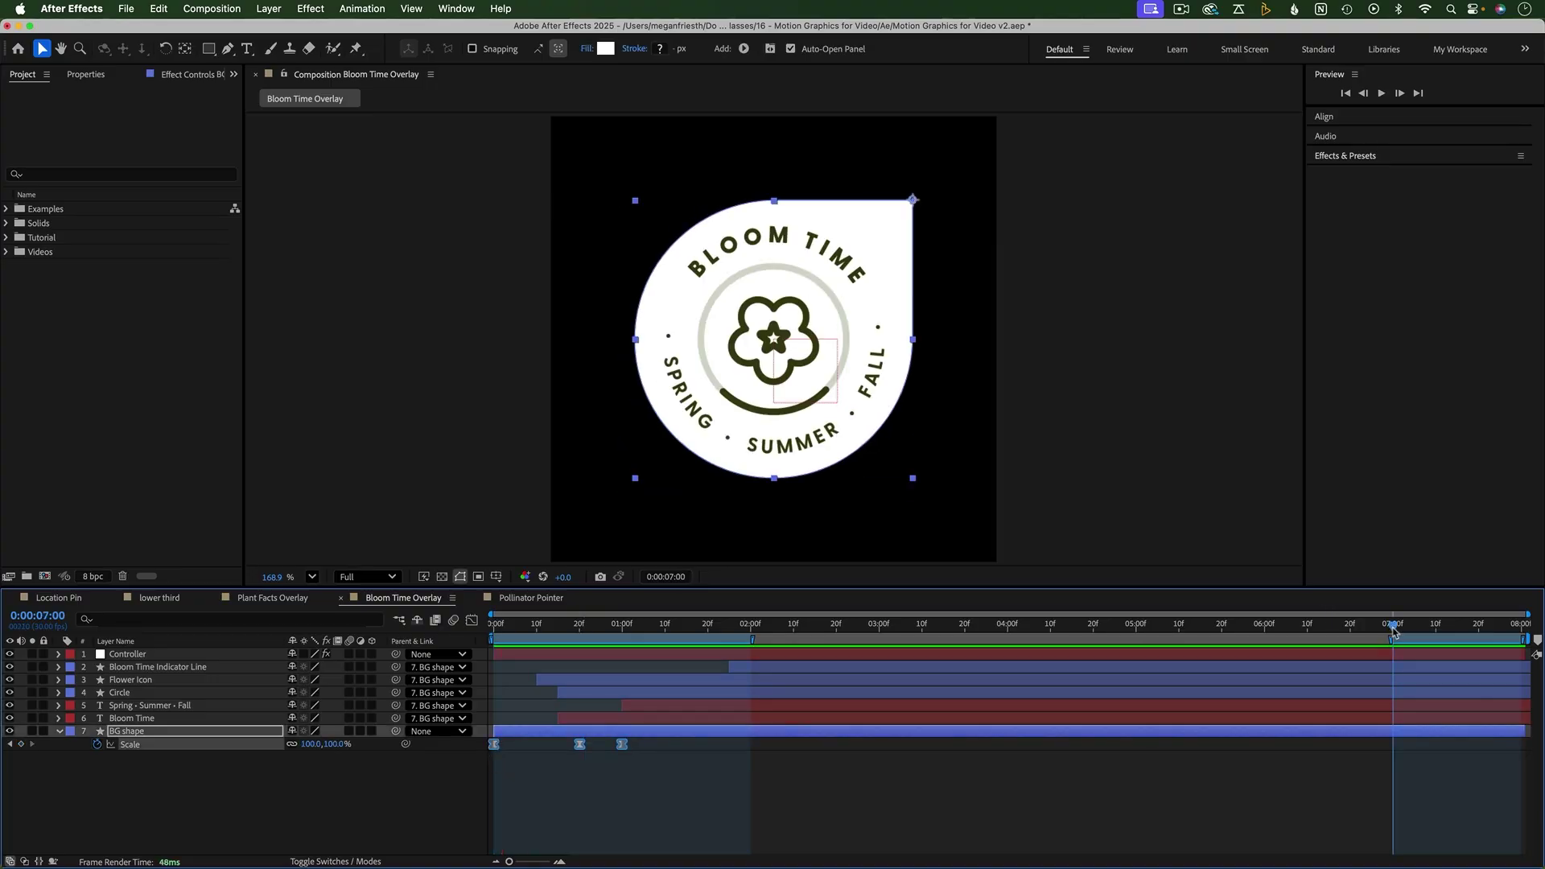
key("super+v")
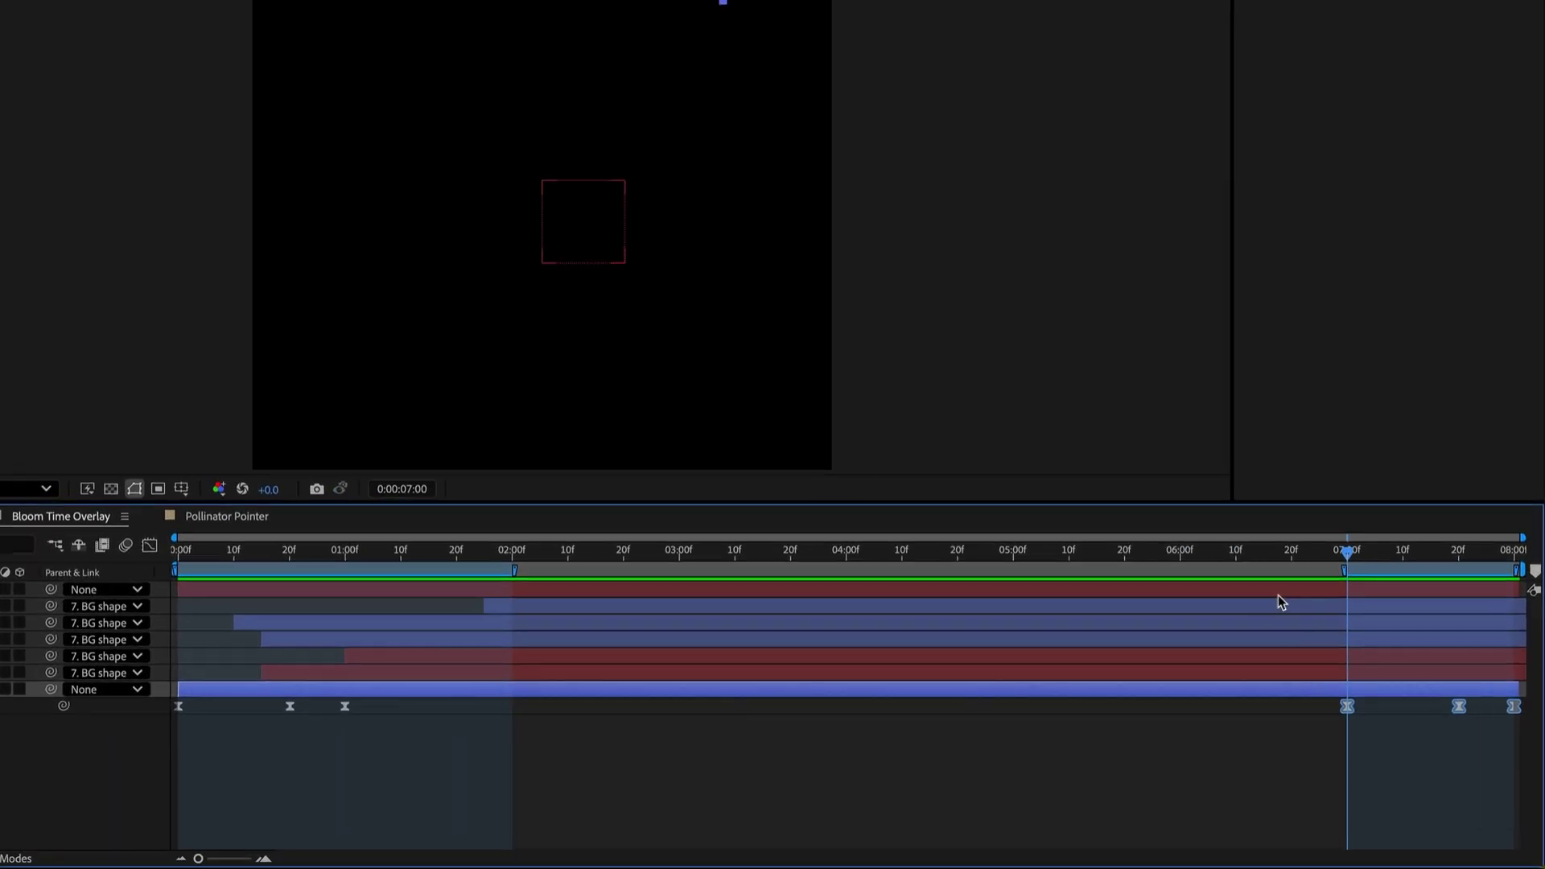
Step: Time-reverse the pasted Scale keyframes and preview the badge shrinking away
right_click(1348, 708)
mouse_move(1263, 847)
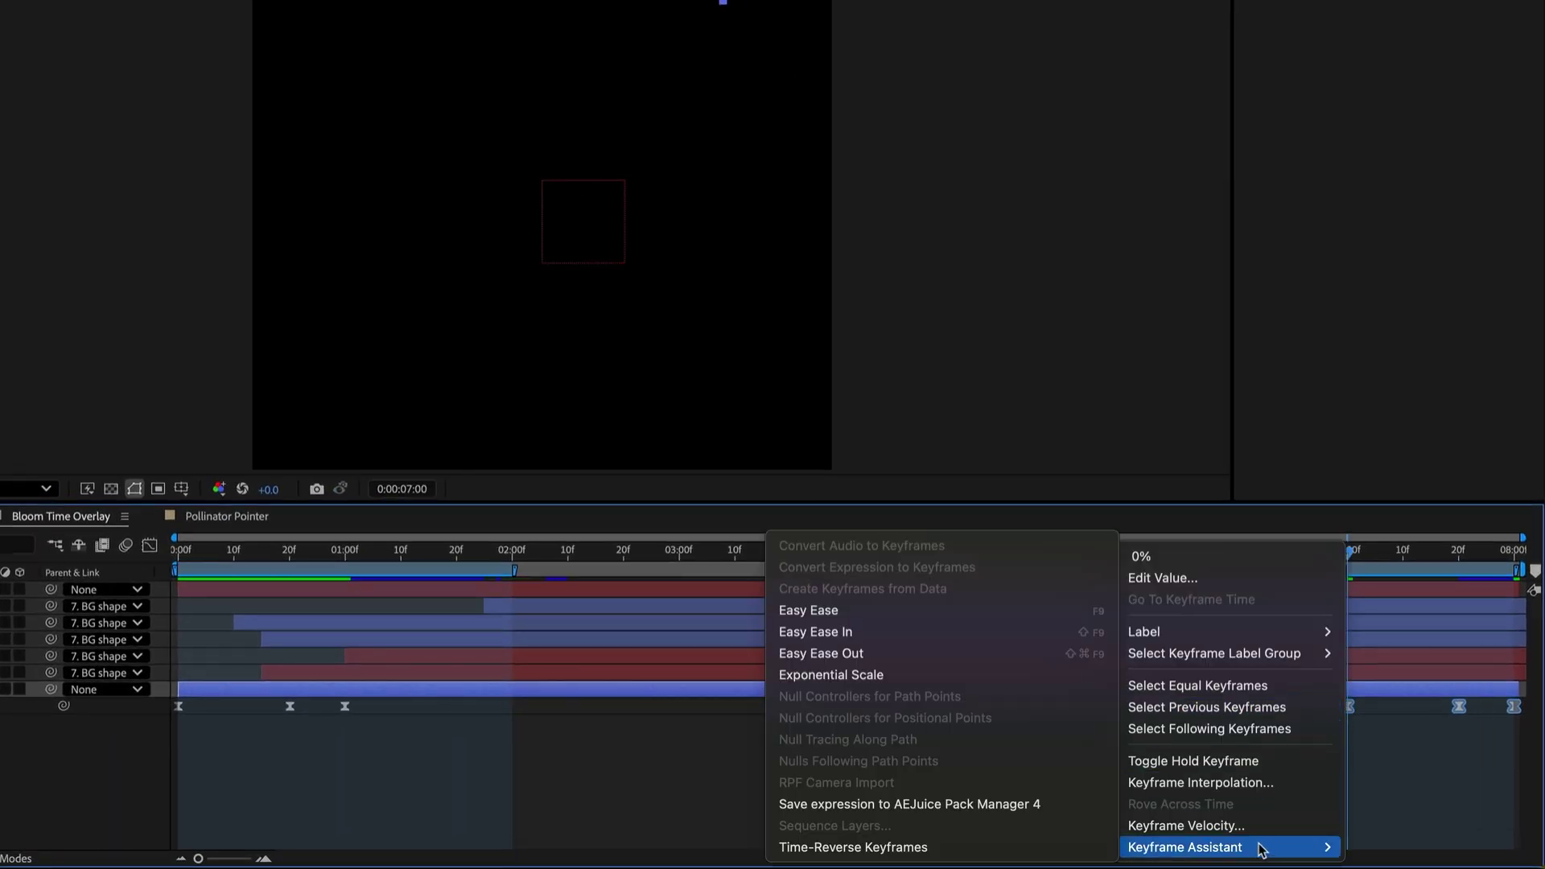
left_click(1007, 847)
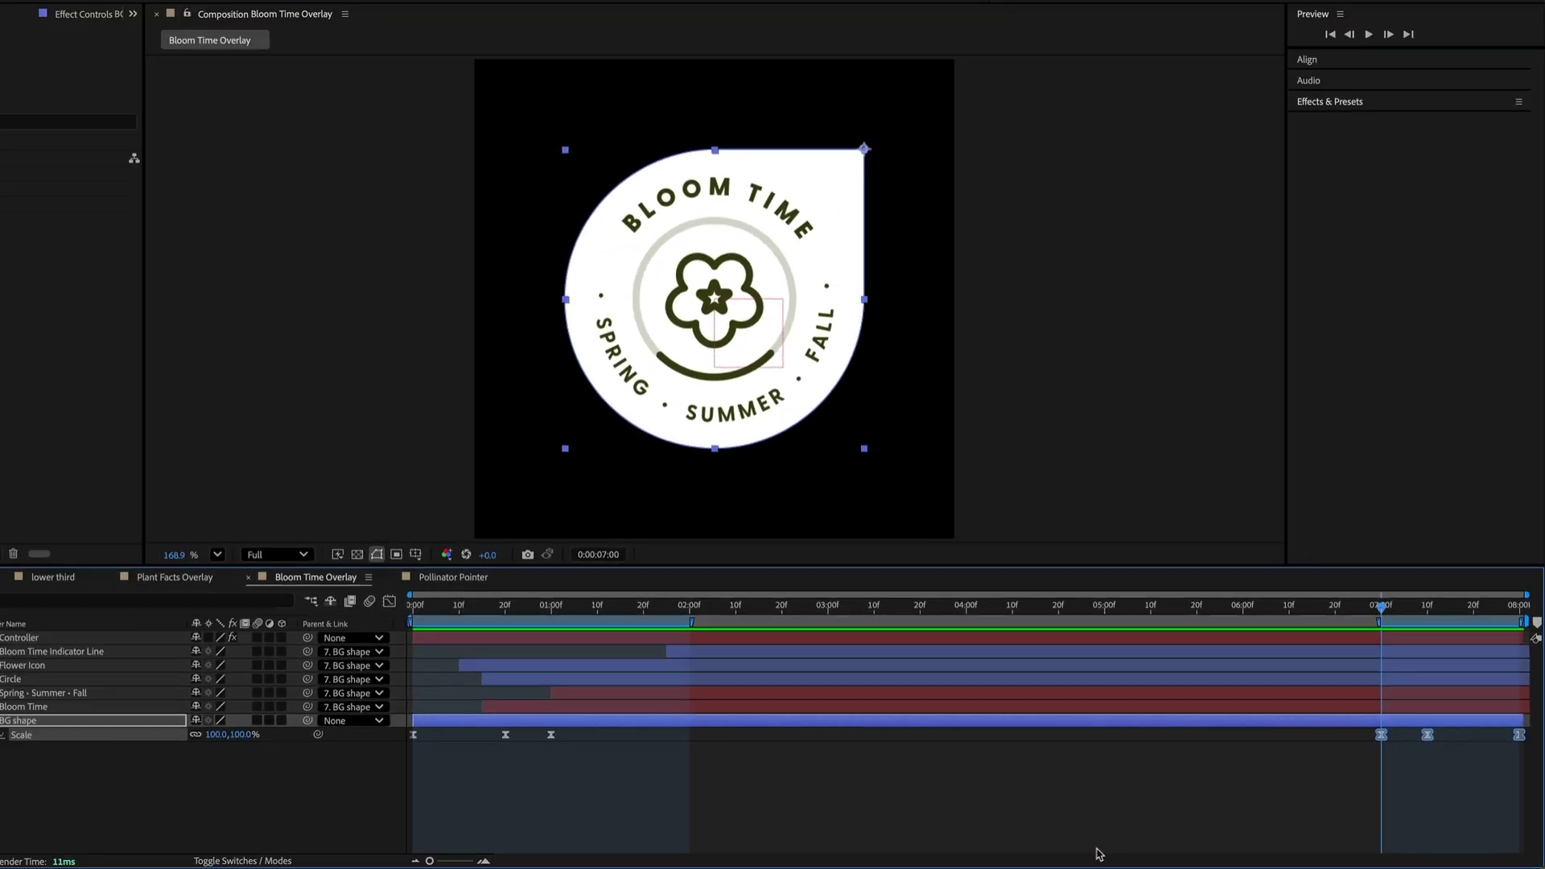
key("space")
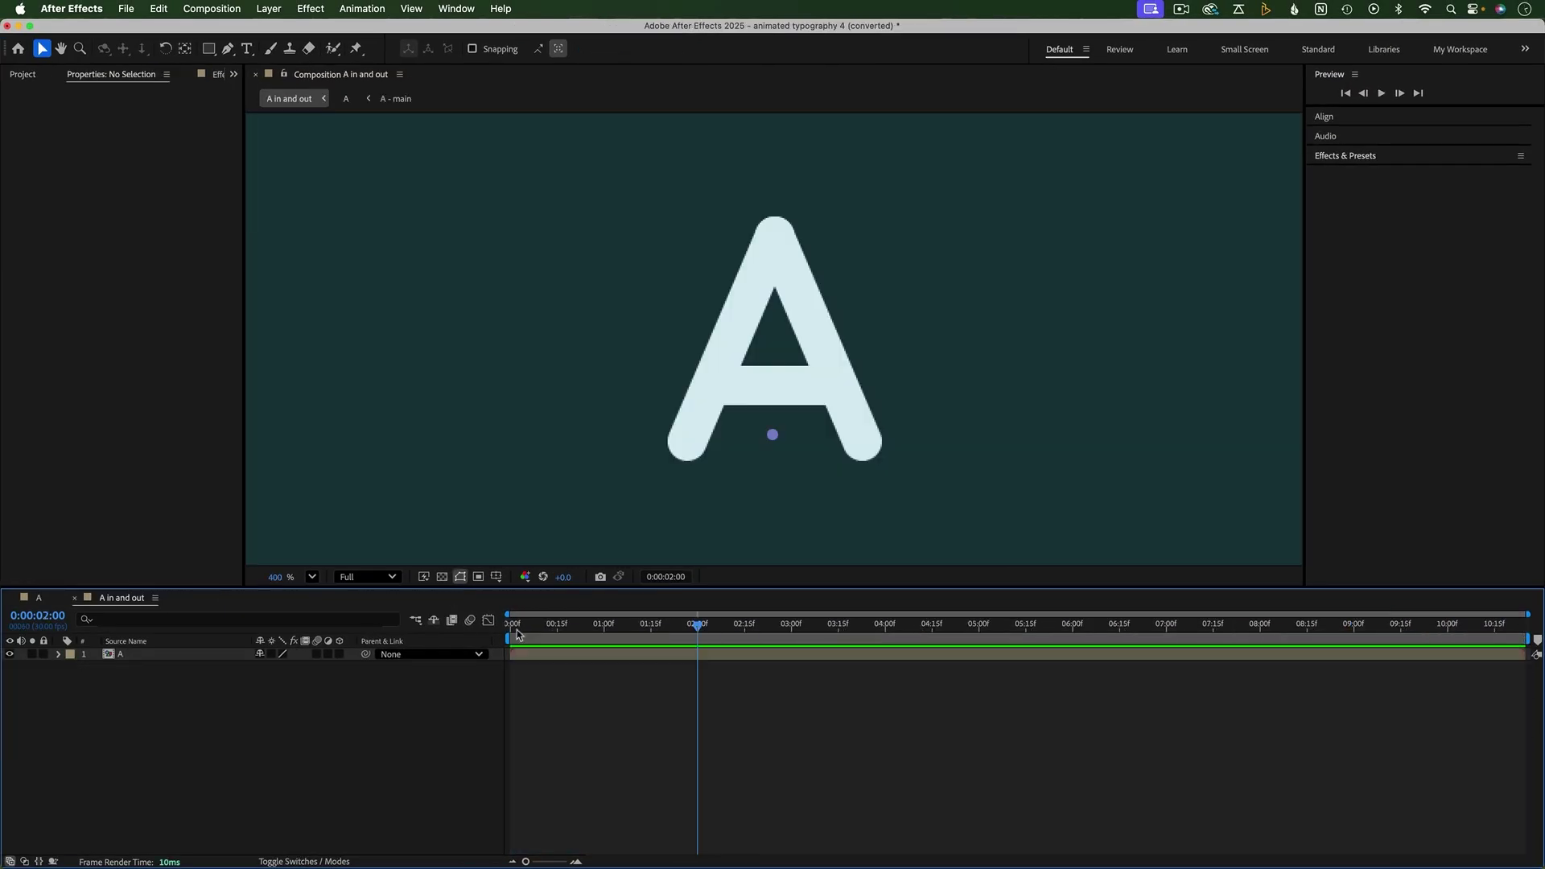
Step: Duplicate the A layer and time-reverse the top copy
left_click_drag(517, 635, 467, 642)
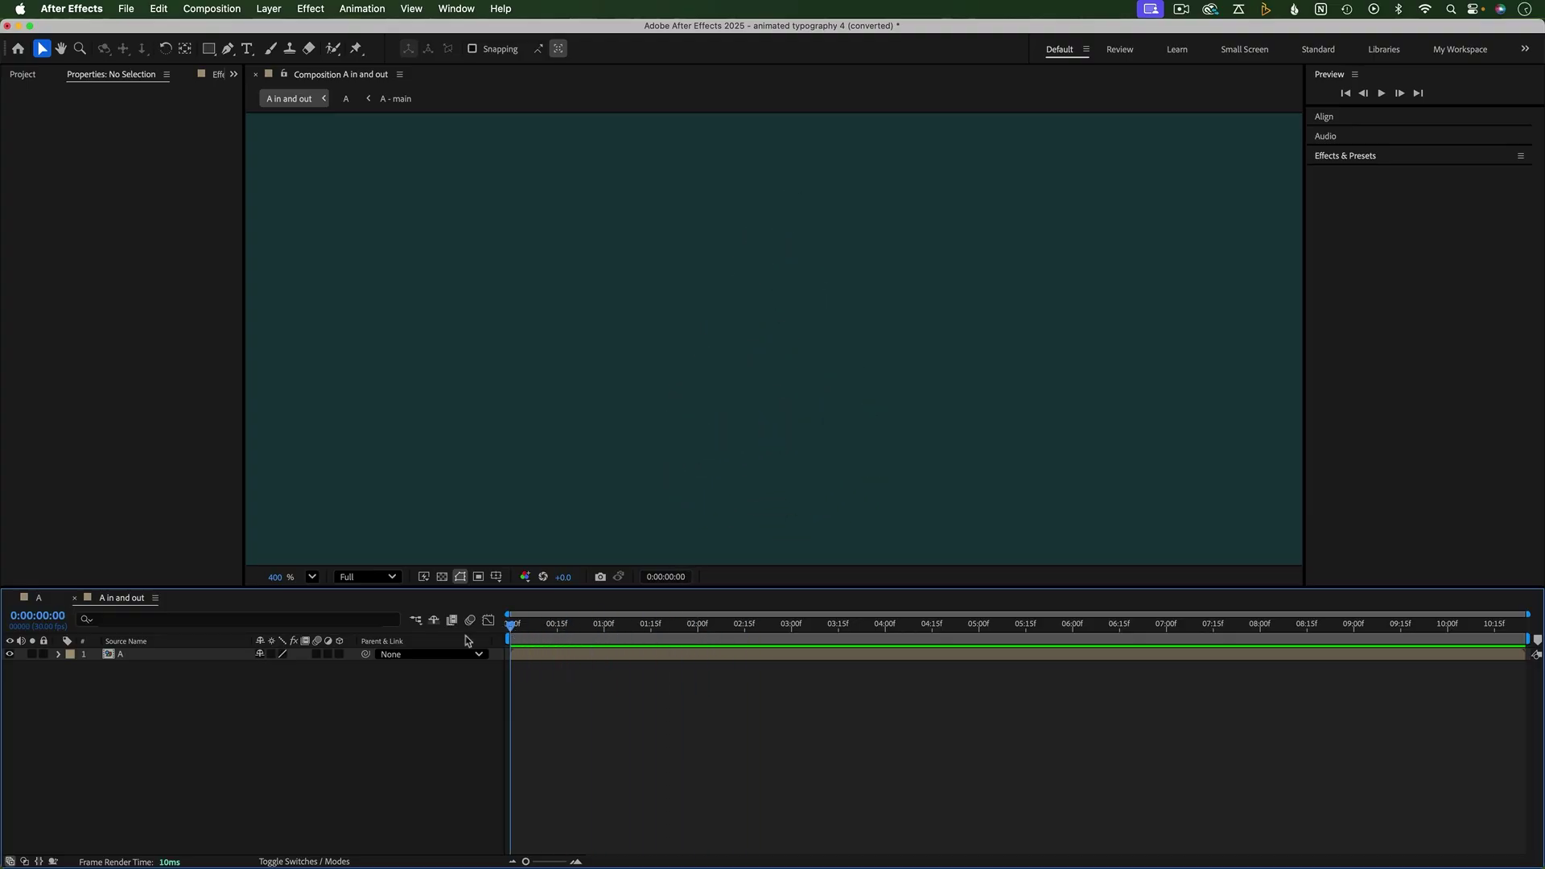
left_click_drag(680, 637, 695, 636)
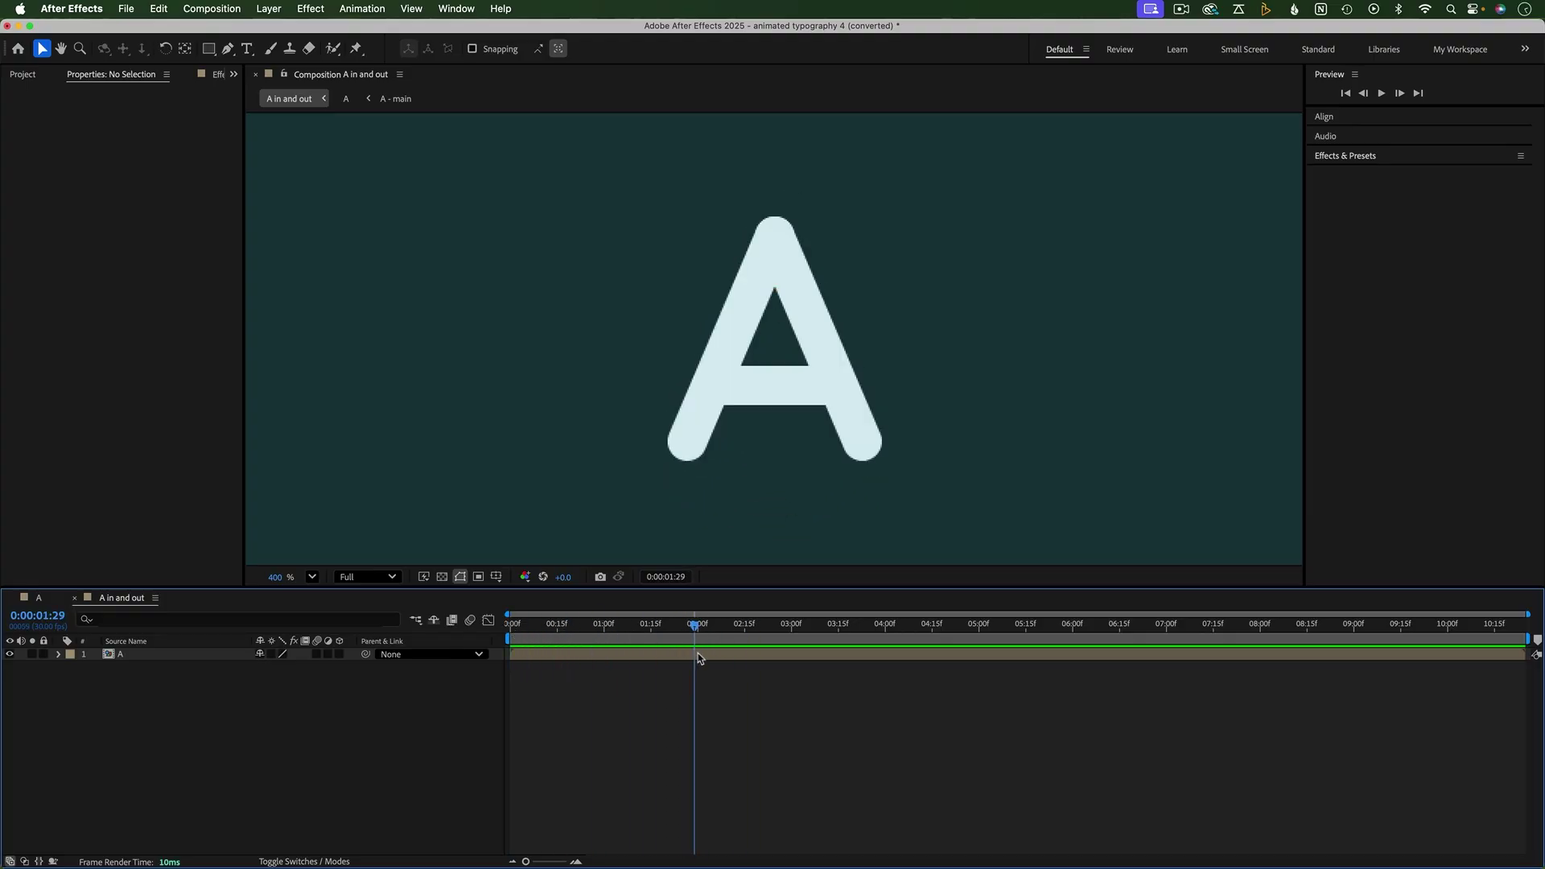
left_click(698, 656)
key("super+d")
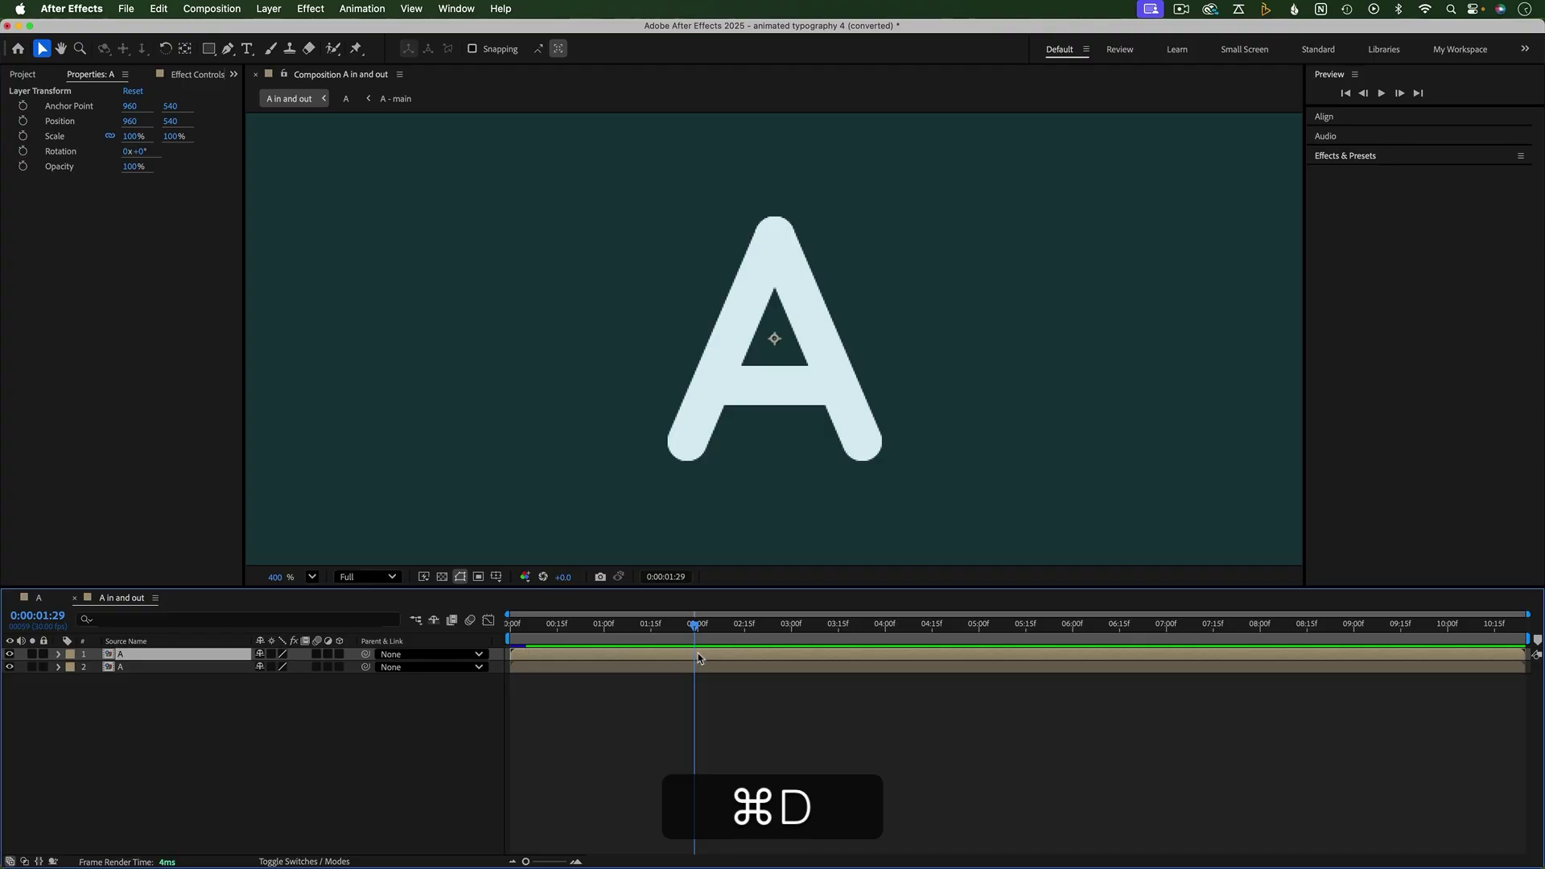
right_click(753, 658)
mouse_move(824, 491)
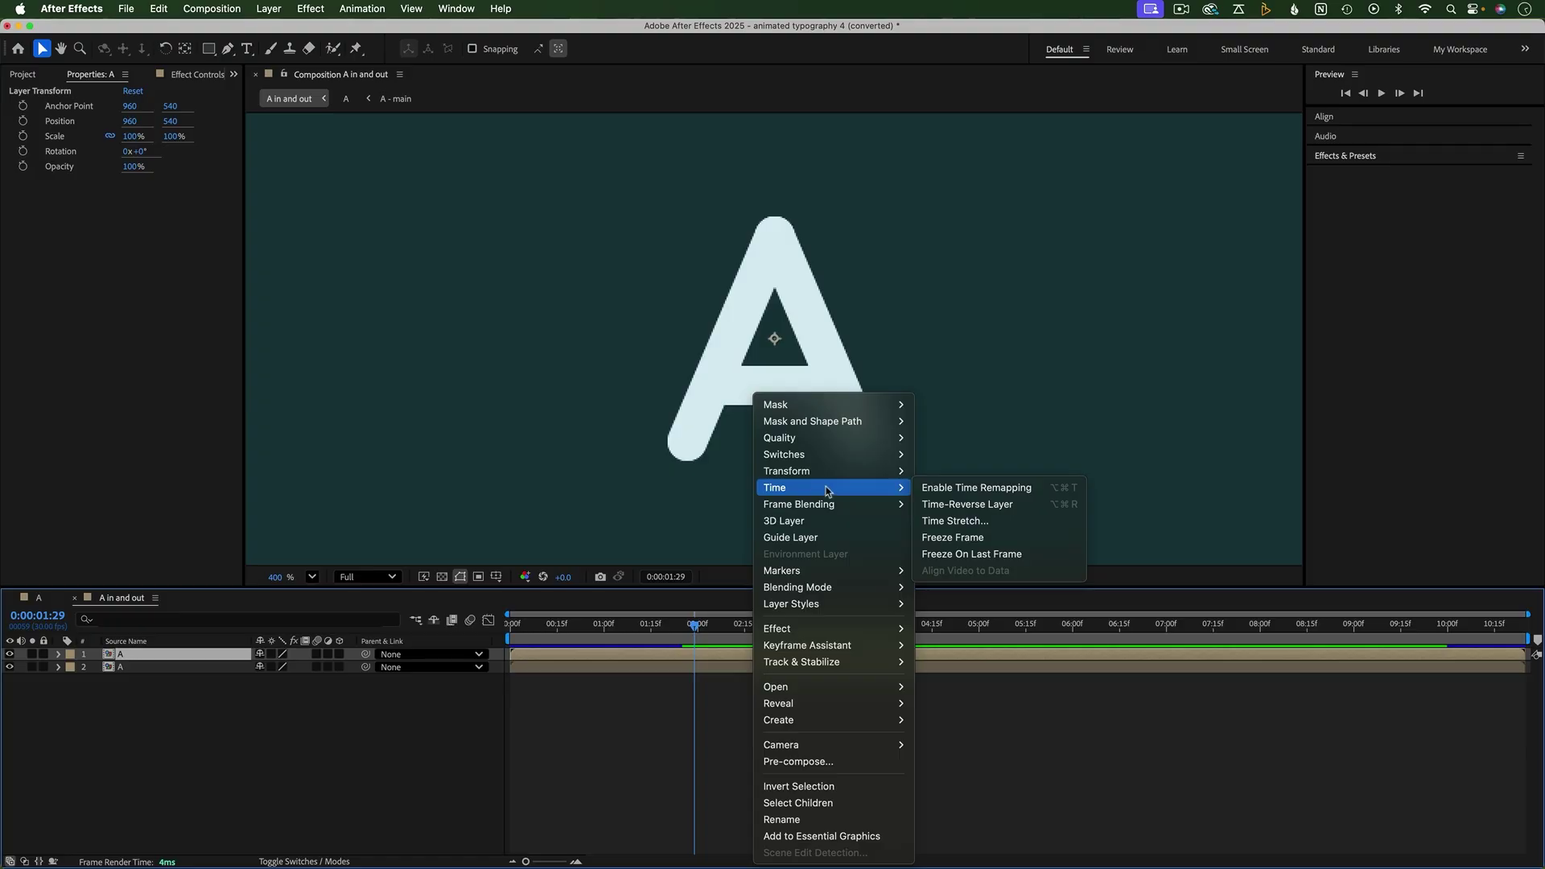
left_click(971, 504)
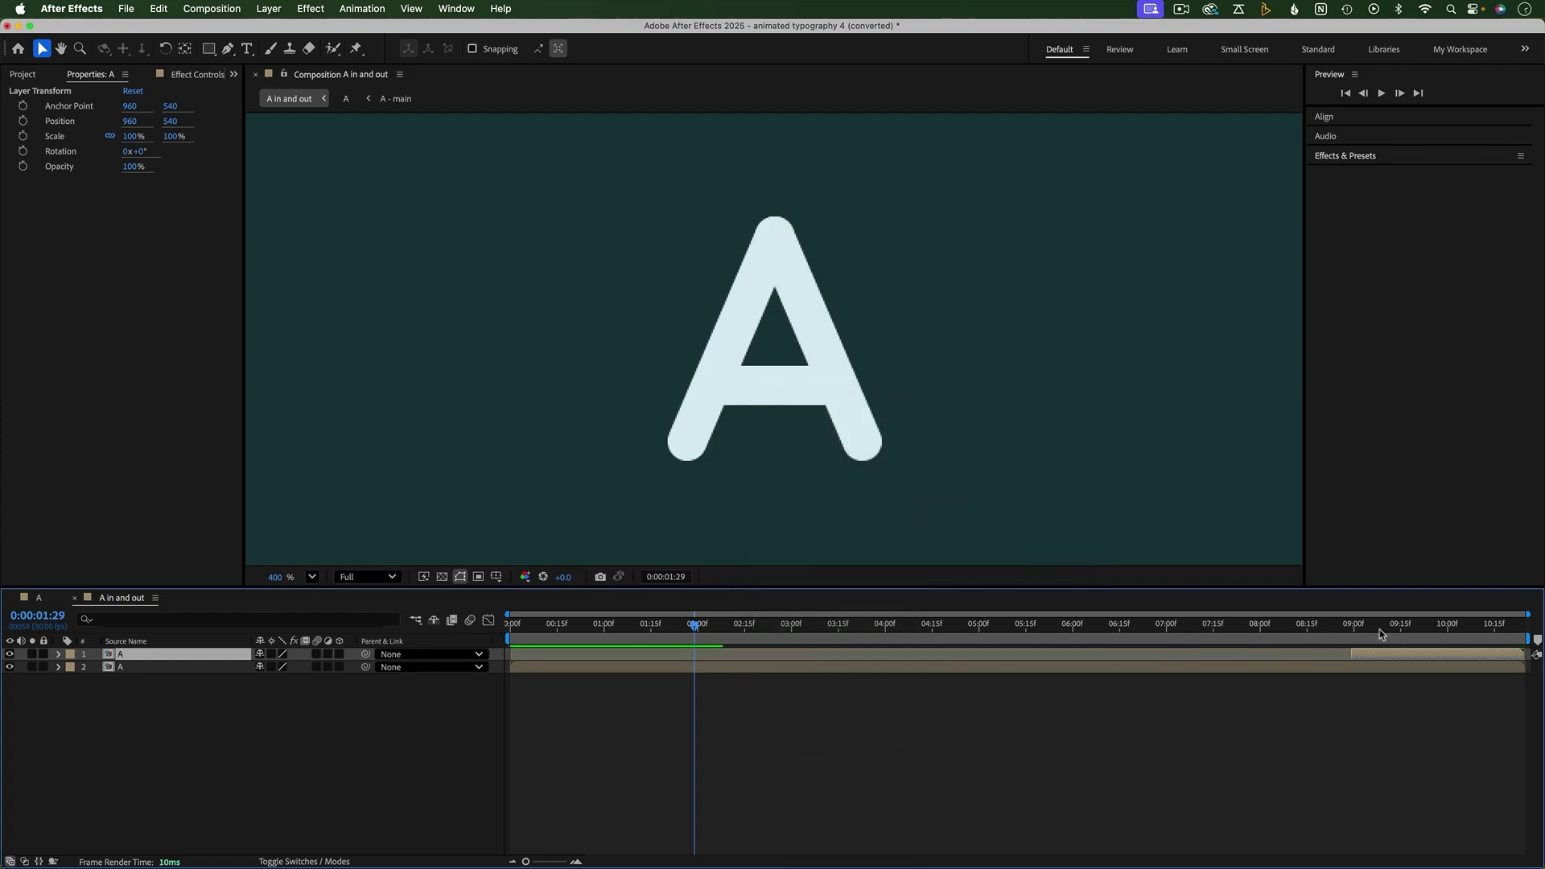
Step: Trim the original A to end near 02:09, start the reversed copy there, and preview
left_click_drag(1381, 635, 1359, 633)
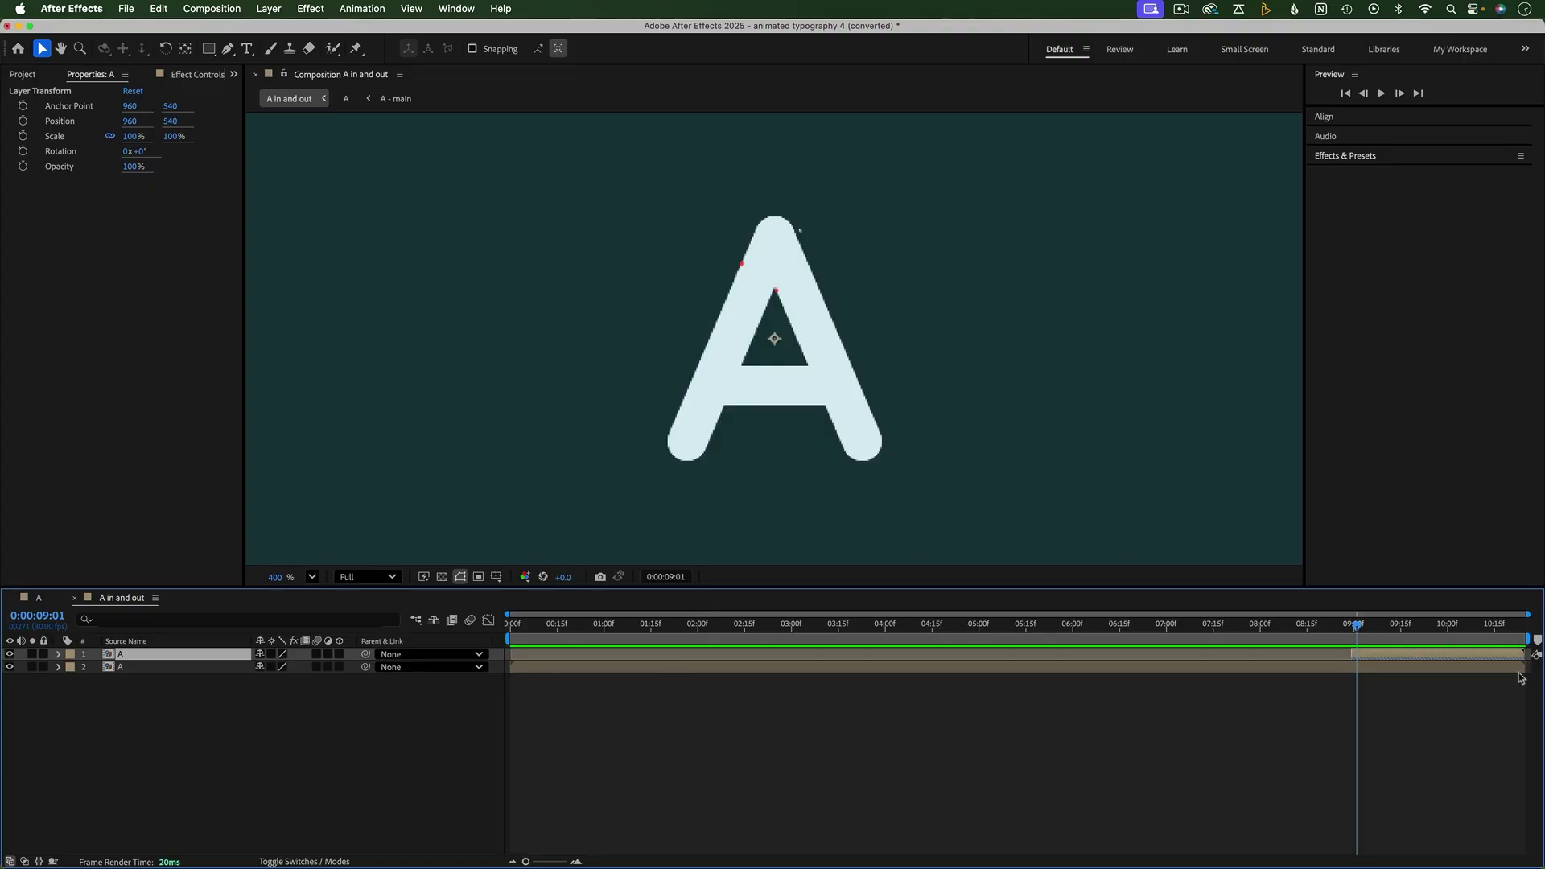
left_click_drag(1520, 674, 729, 668)
left_click_drag(1388, 654, 765, 646)
key("space")
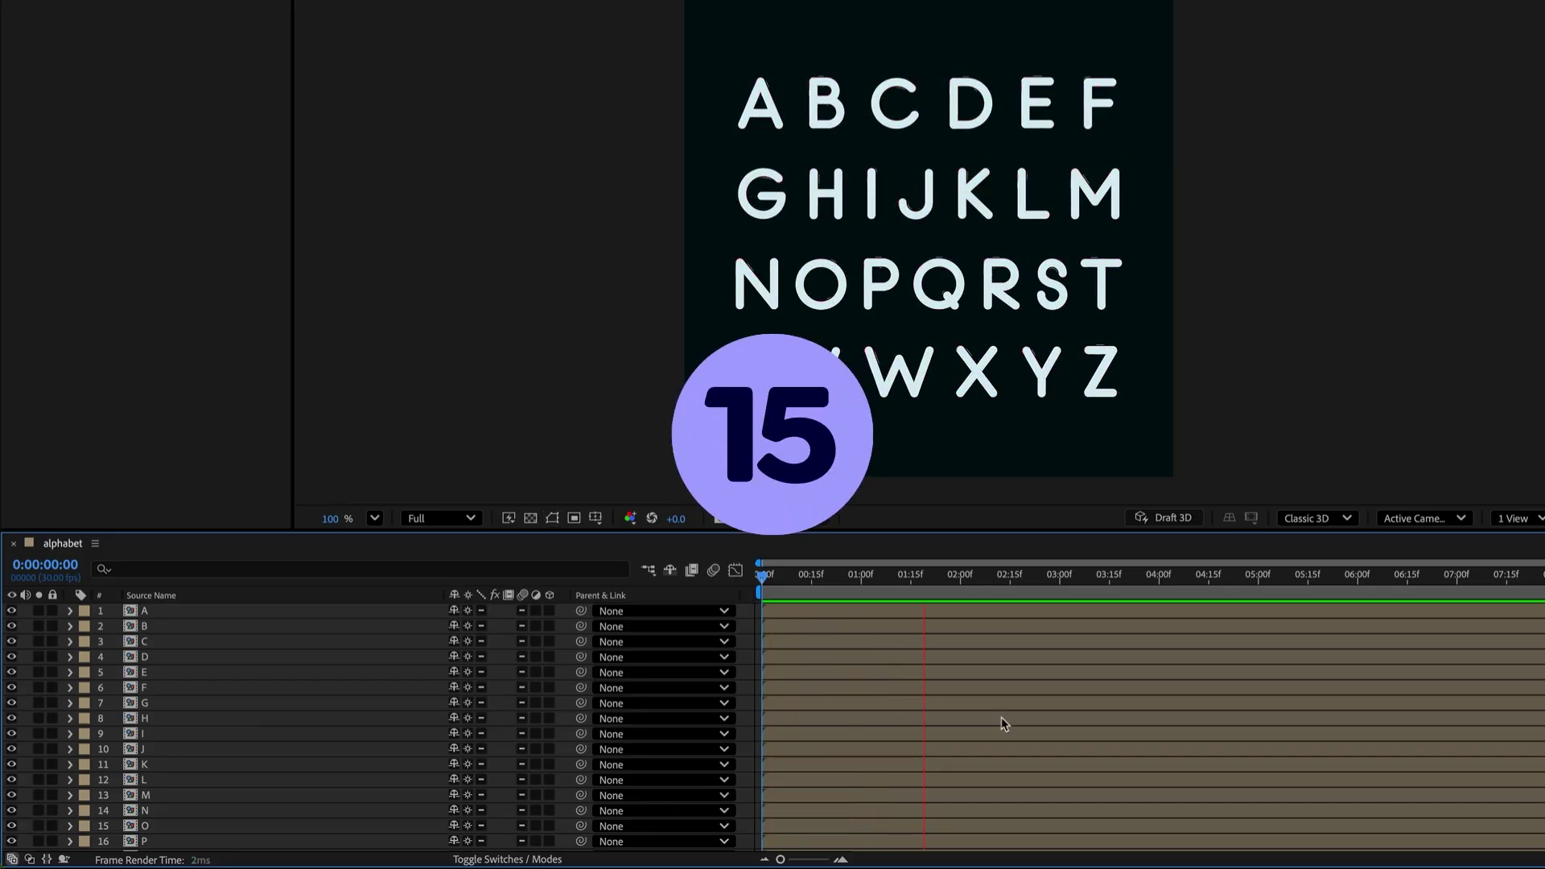
key("space")
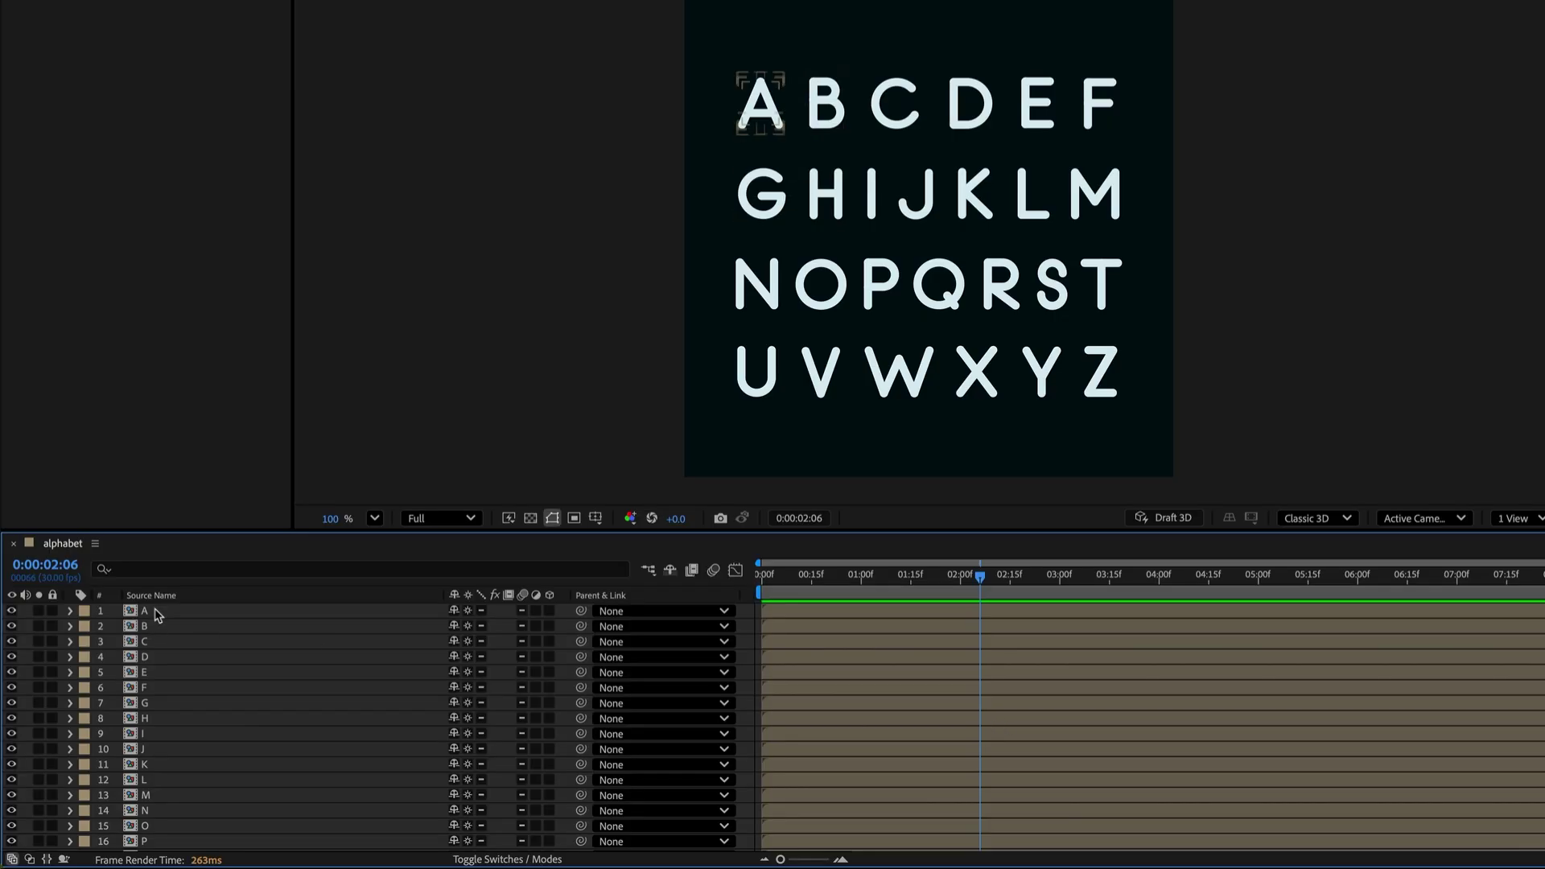
left_click(761, 103)
scroll(215, 711, "down", 5)
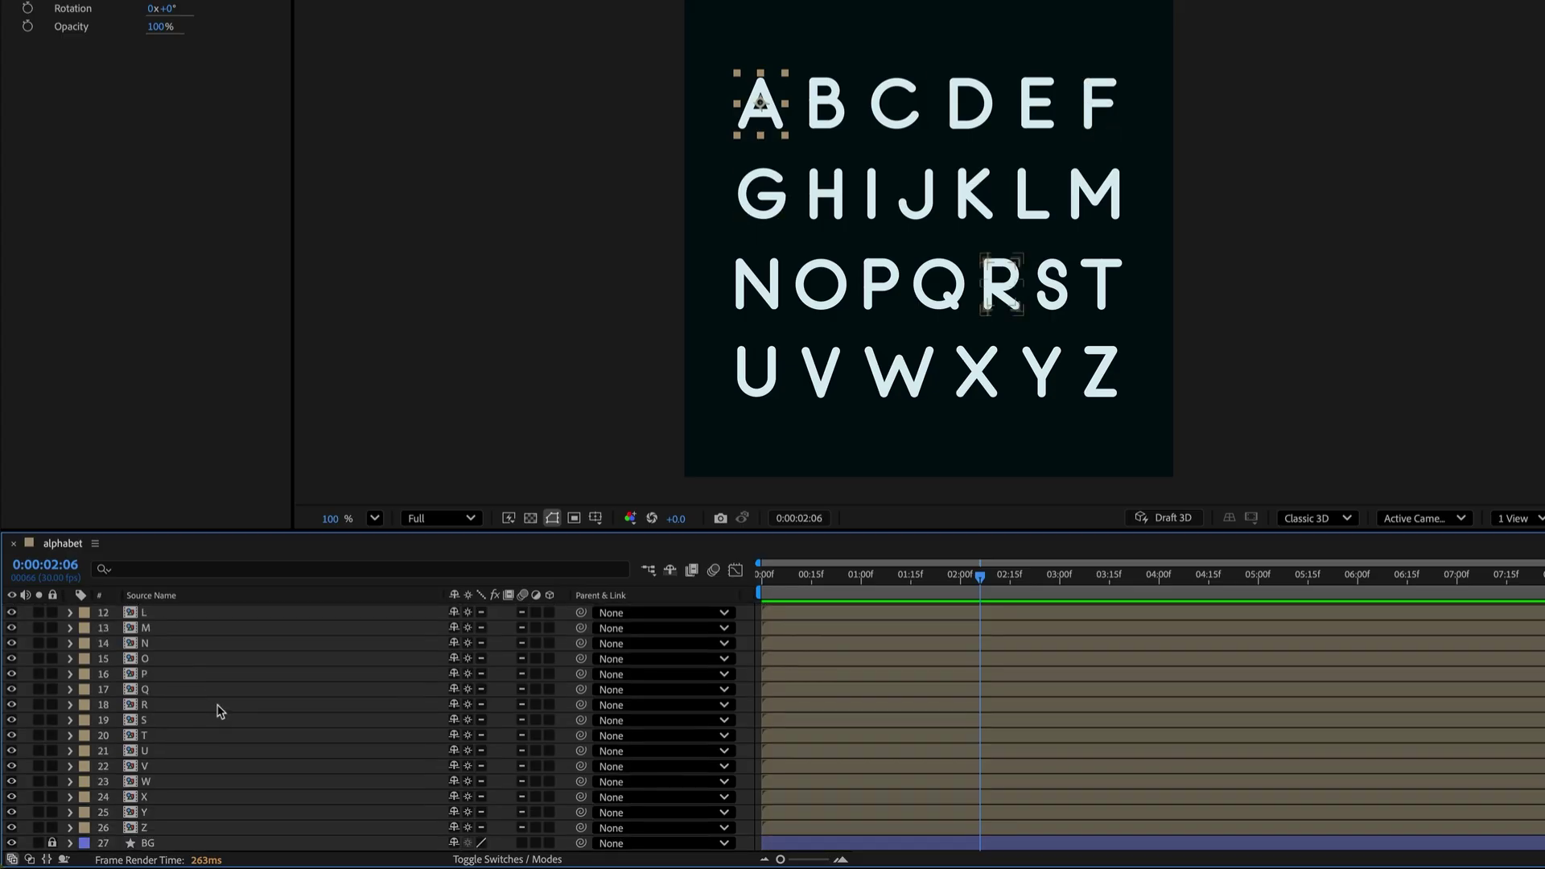
left_click(161, 829, "shift")
scroll(235, 766, "up", 5)
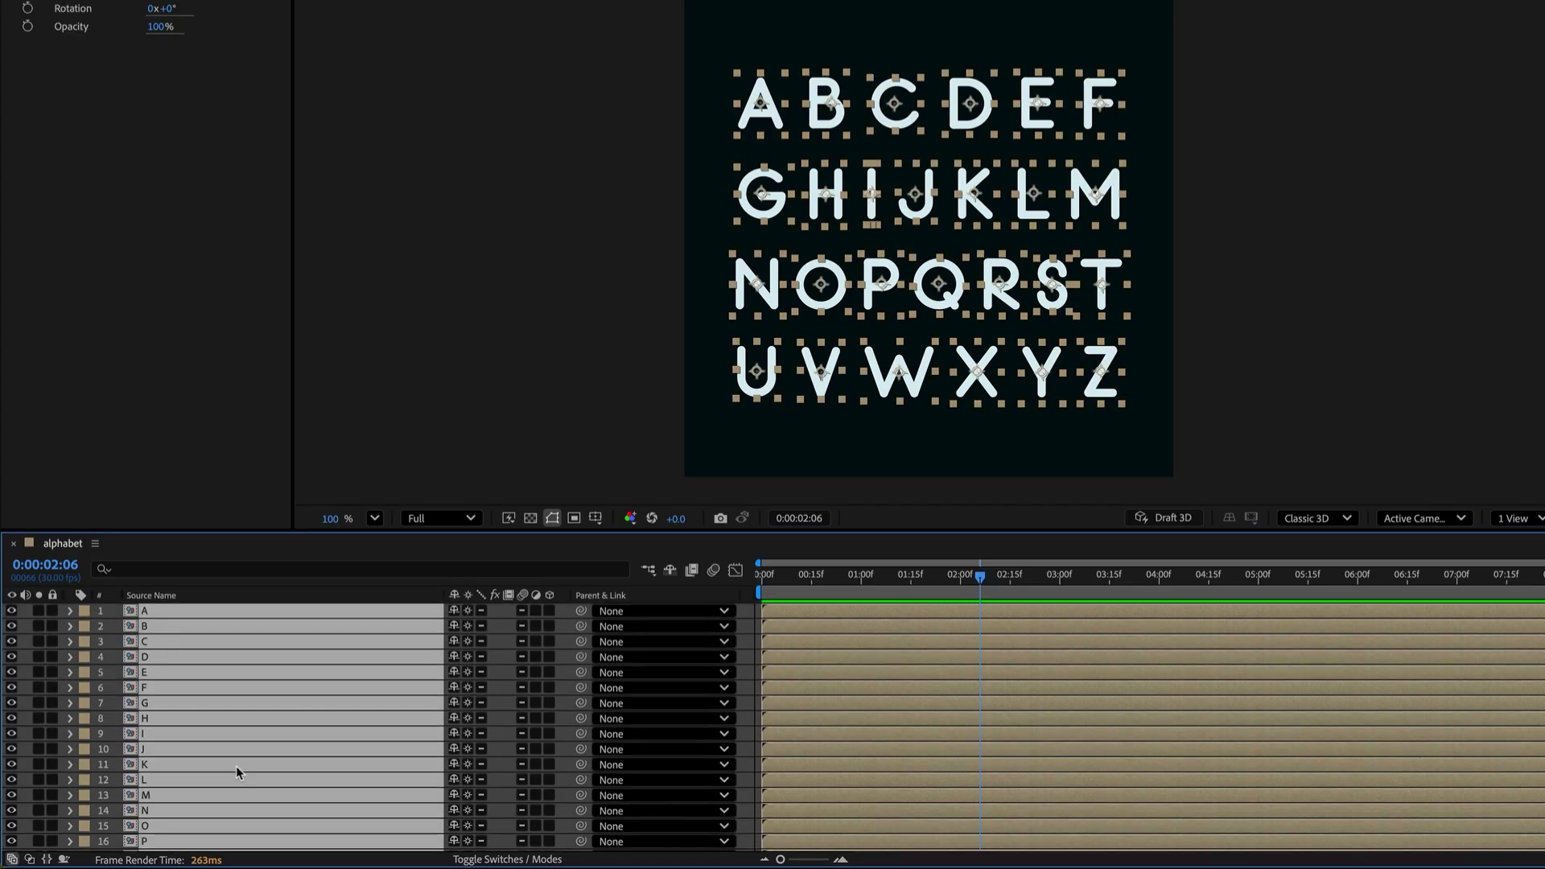
left_click(448, 393)
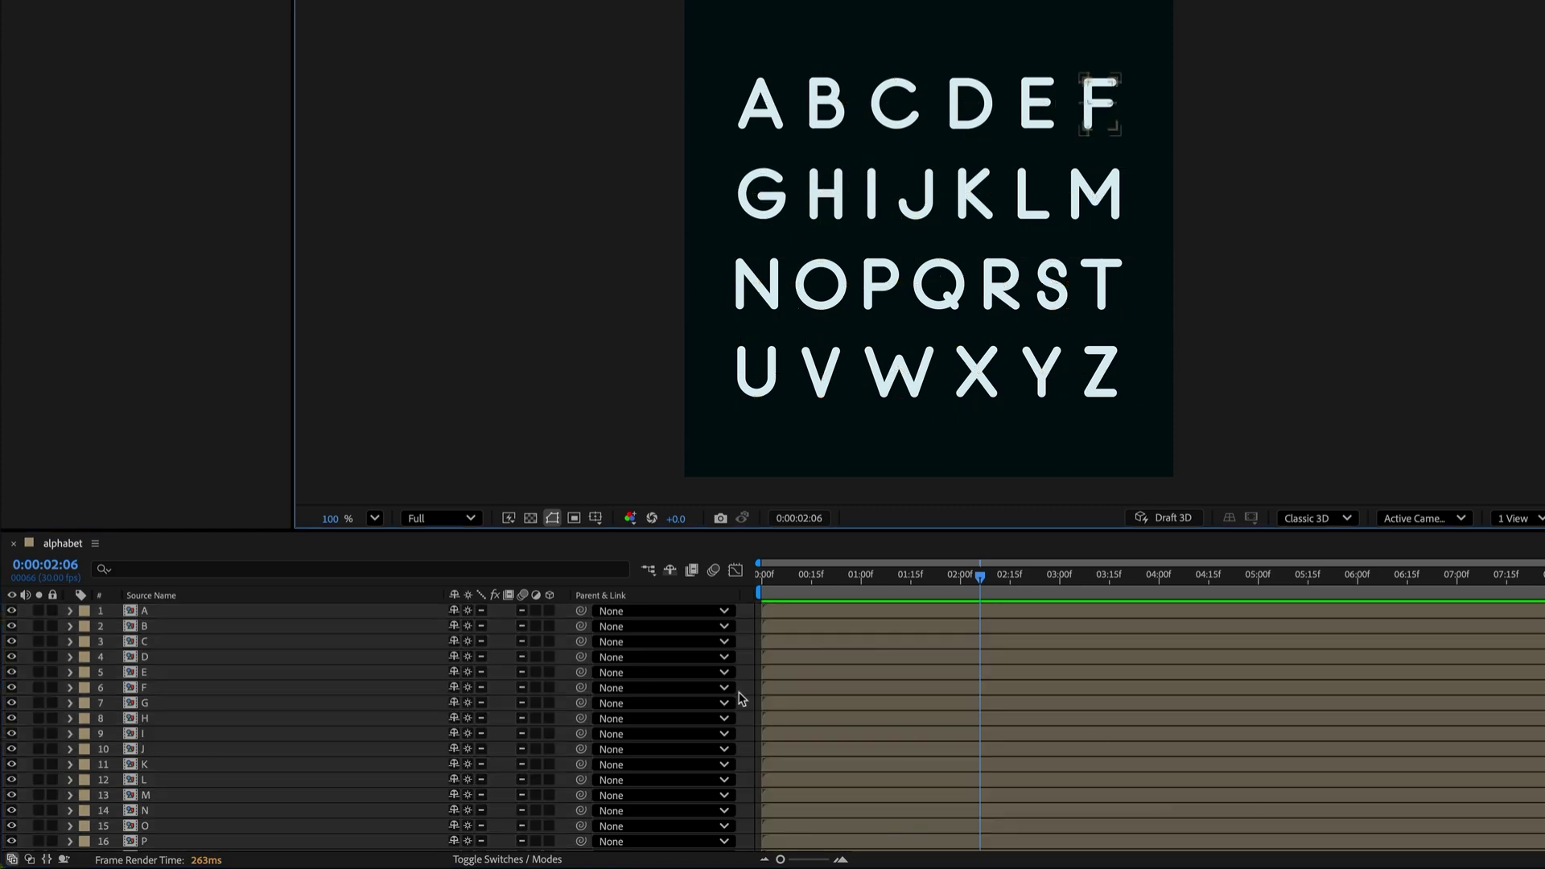
left_click(163, 627, "super")
left_click(161, 673, "super")
left_click(171, 733, "super")
left_click(179, 719, "super")
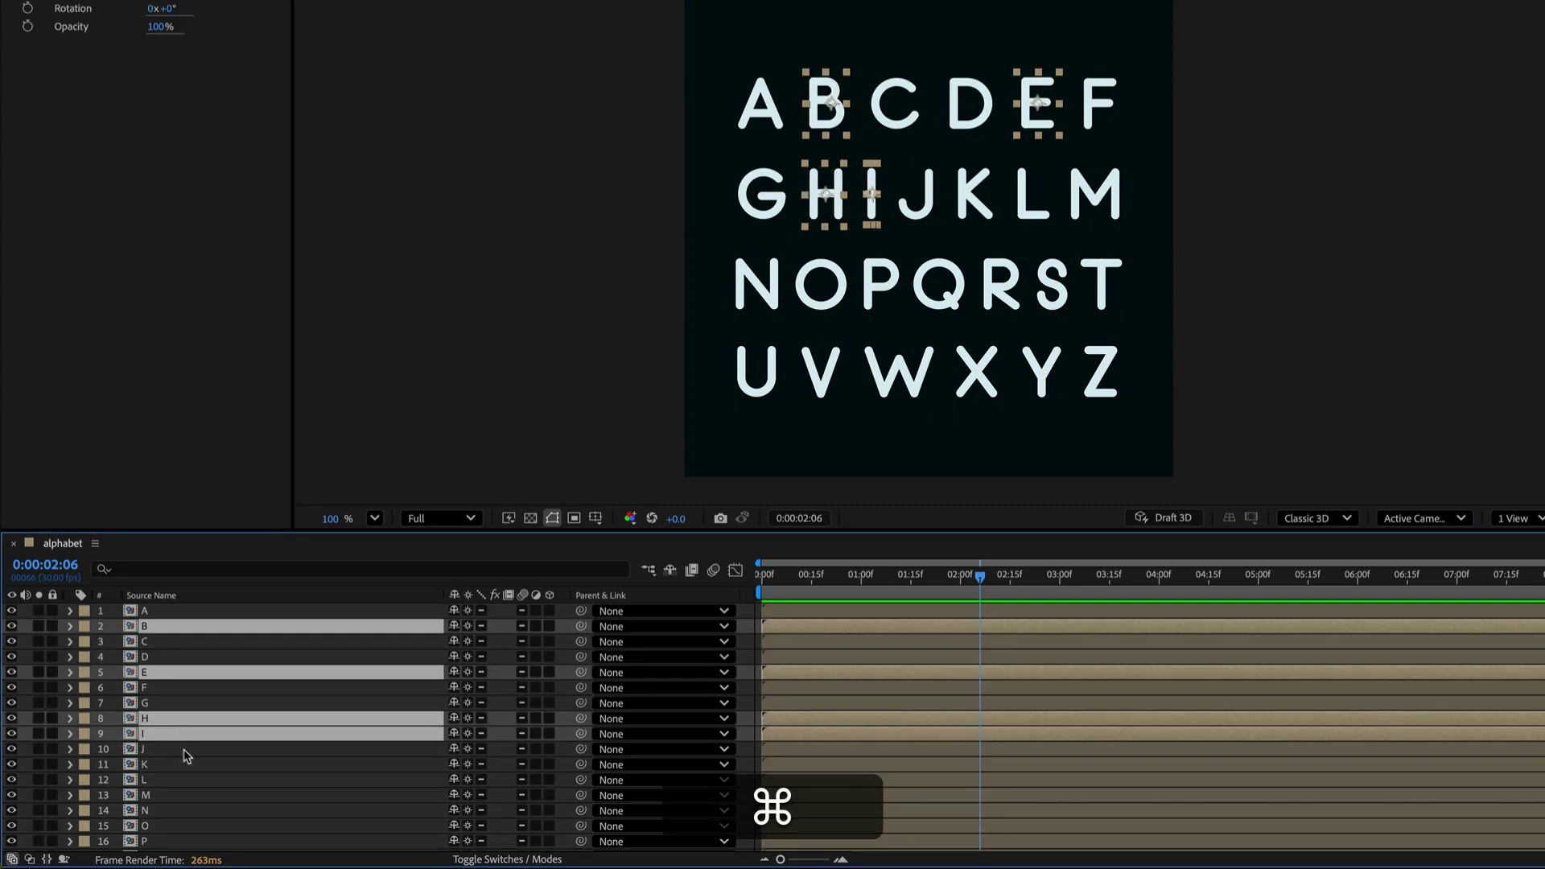
left_click(186, 780, "super")
left_click(186, 764, "super")
left_click(186, 827, "super")
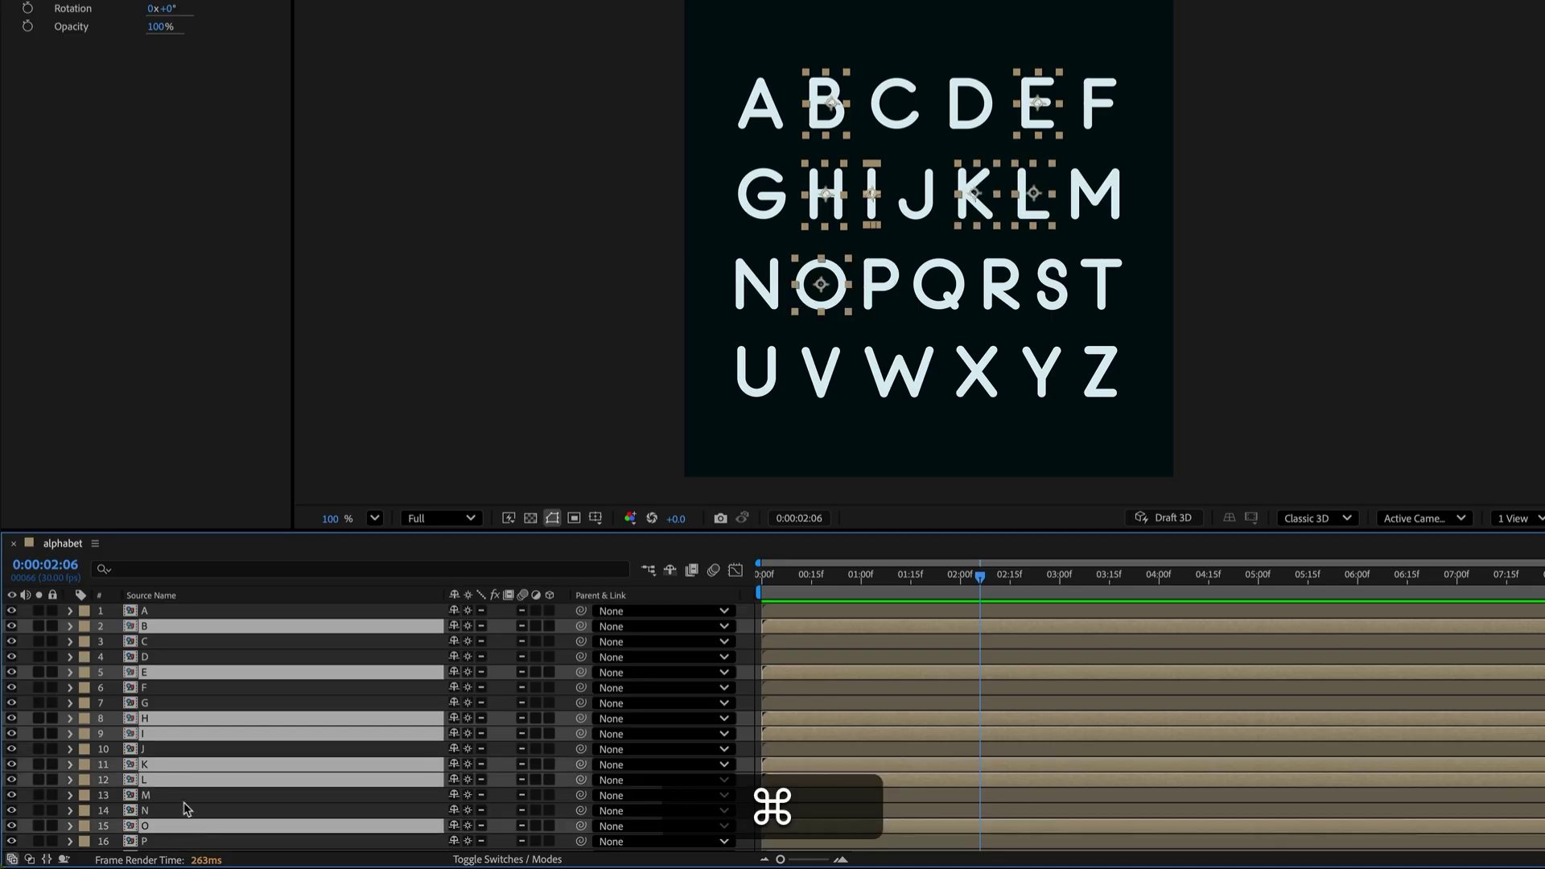
left_click(184, 812, "super")
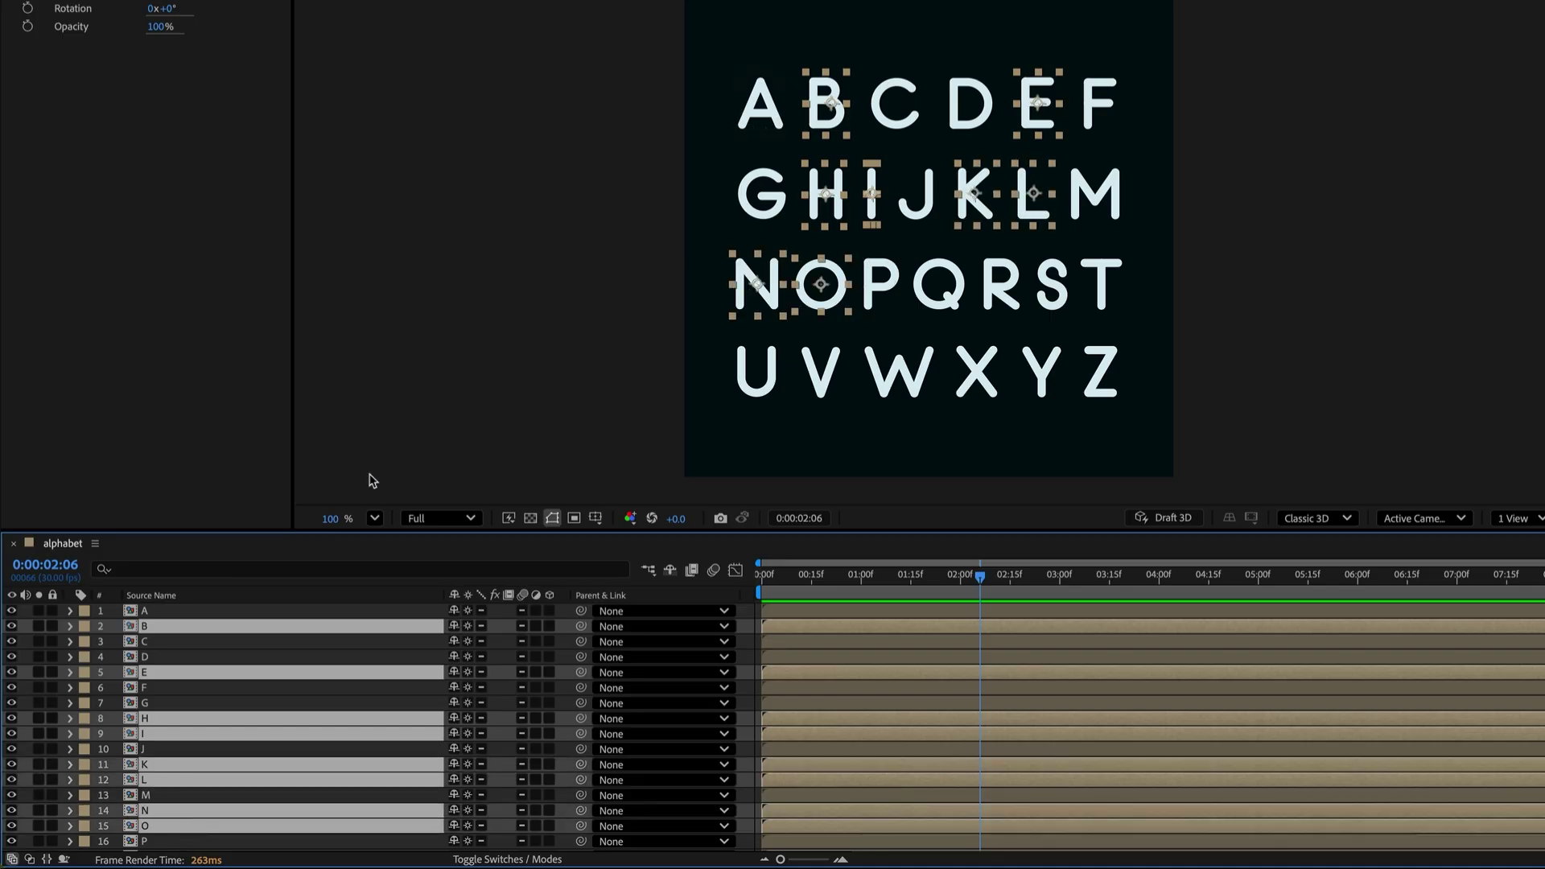
left_click(155, 611)
scroll(193, 704, "down", 3)
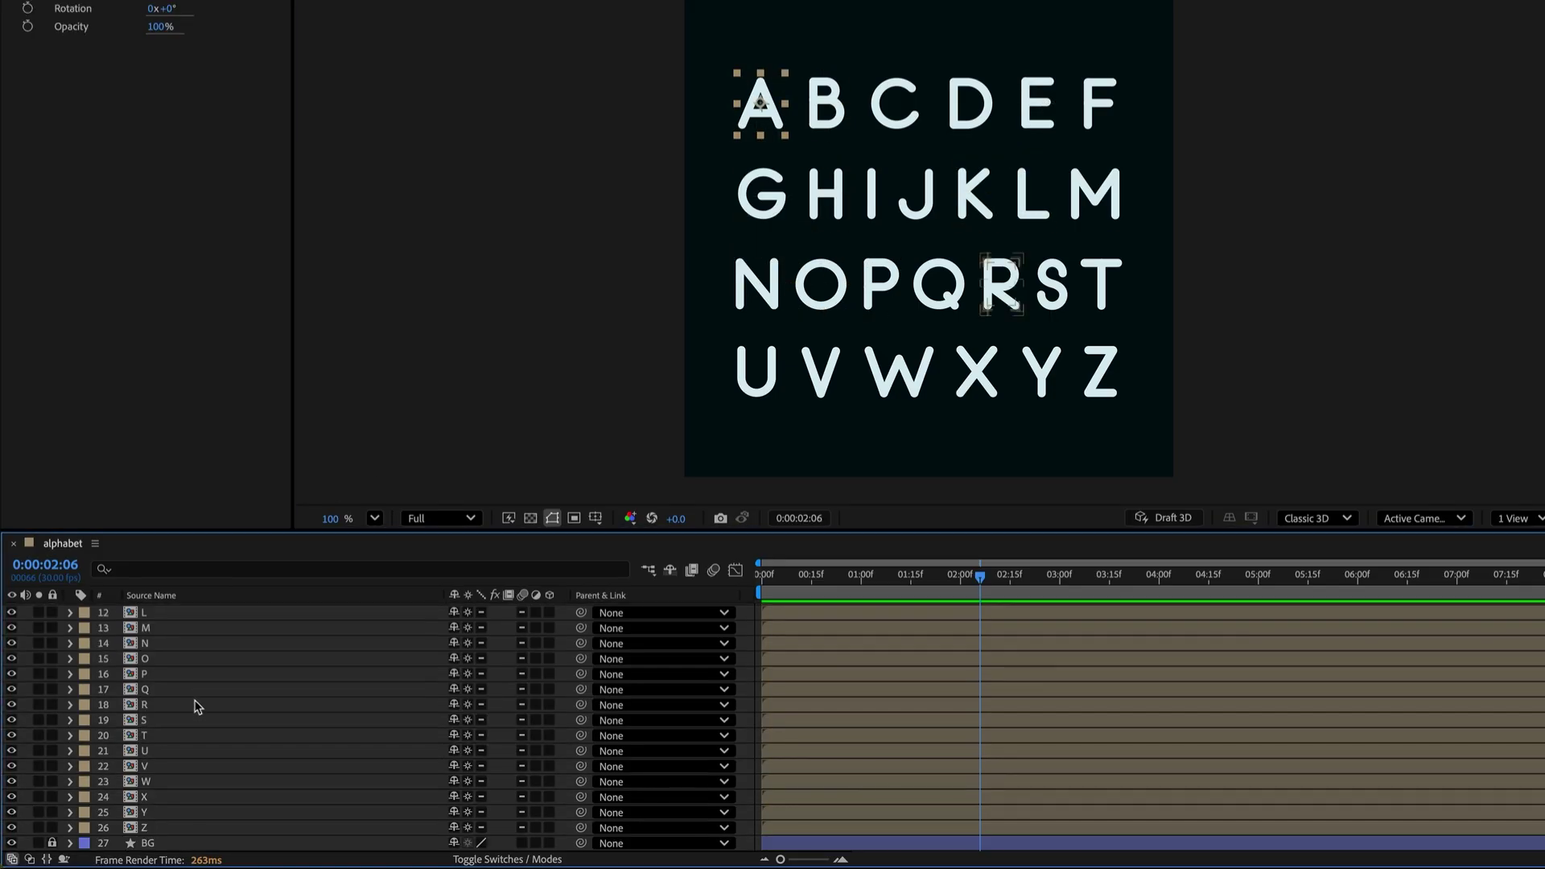
Step: Stagger layers A–Z in sequence over 22 frames, display time in frames, and preview
left_click(147, 830, "shift")
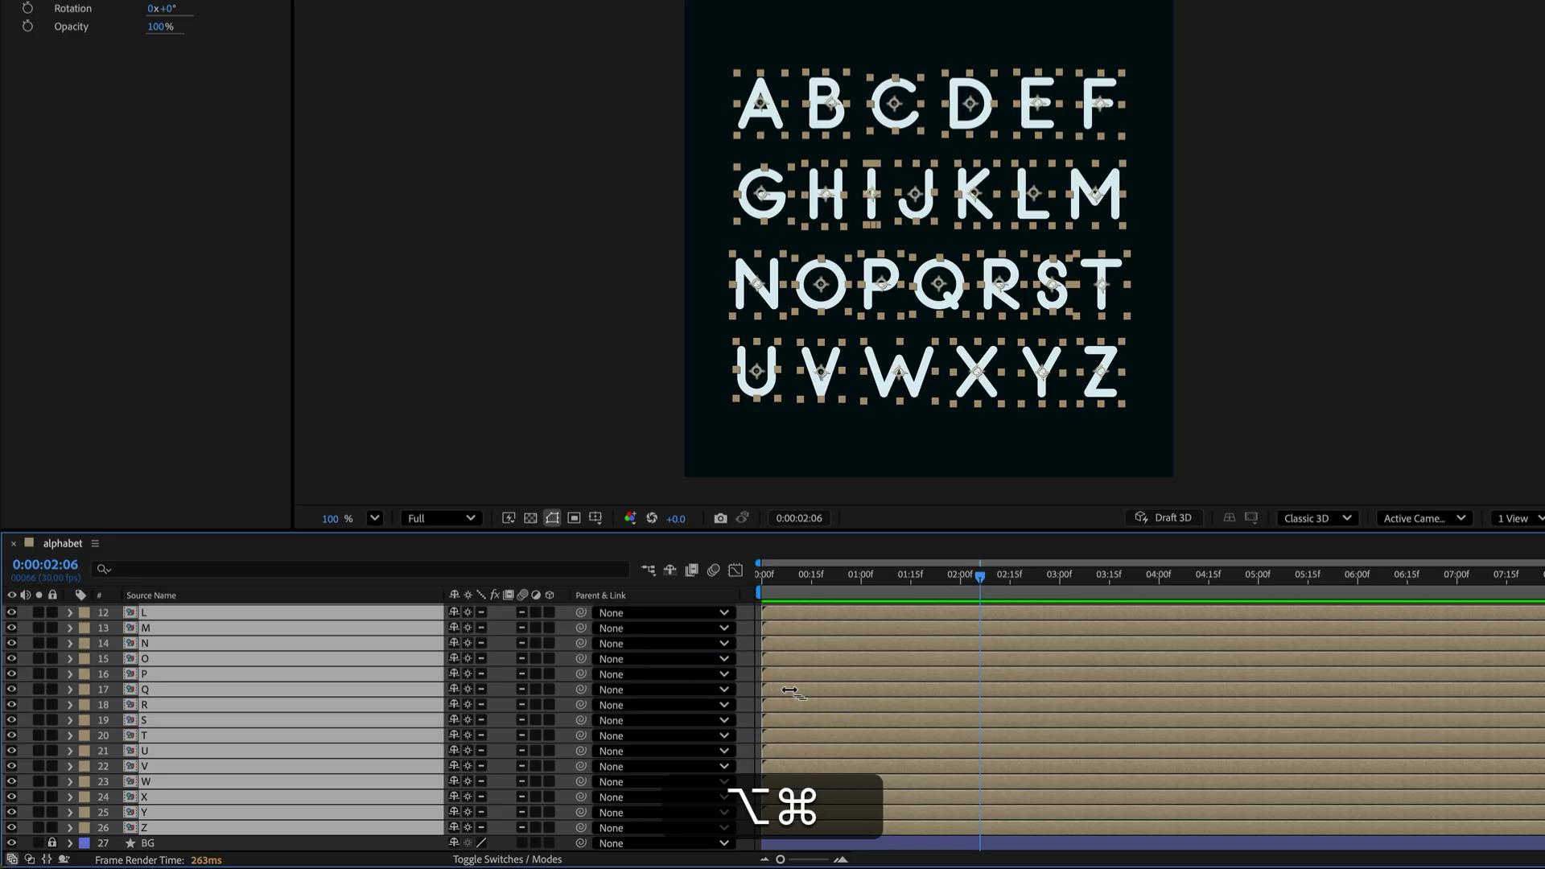
left_click_drag(788, 691, 1159, 686)
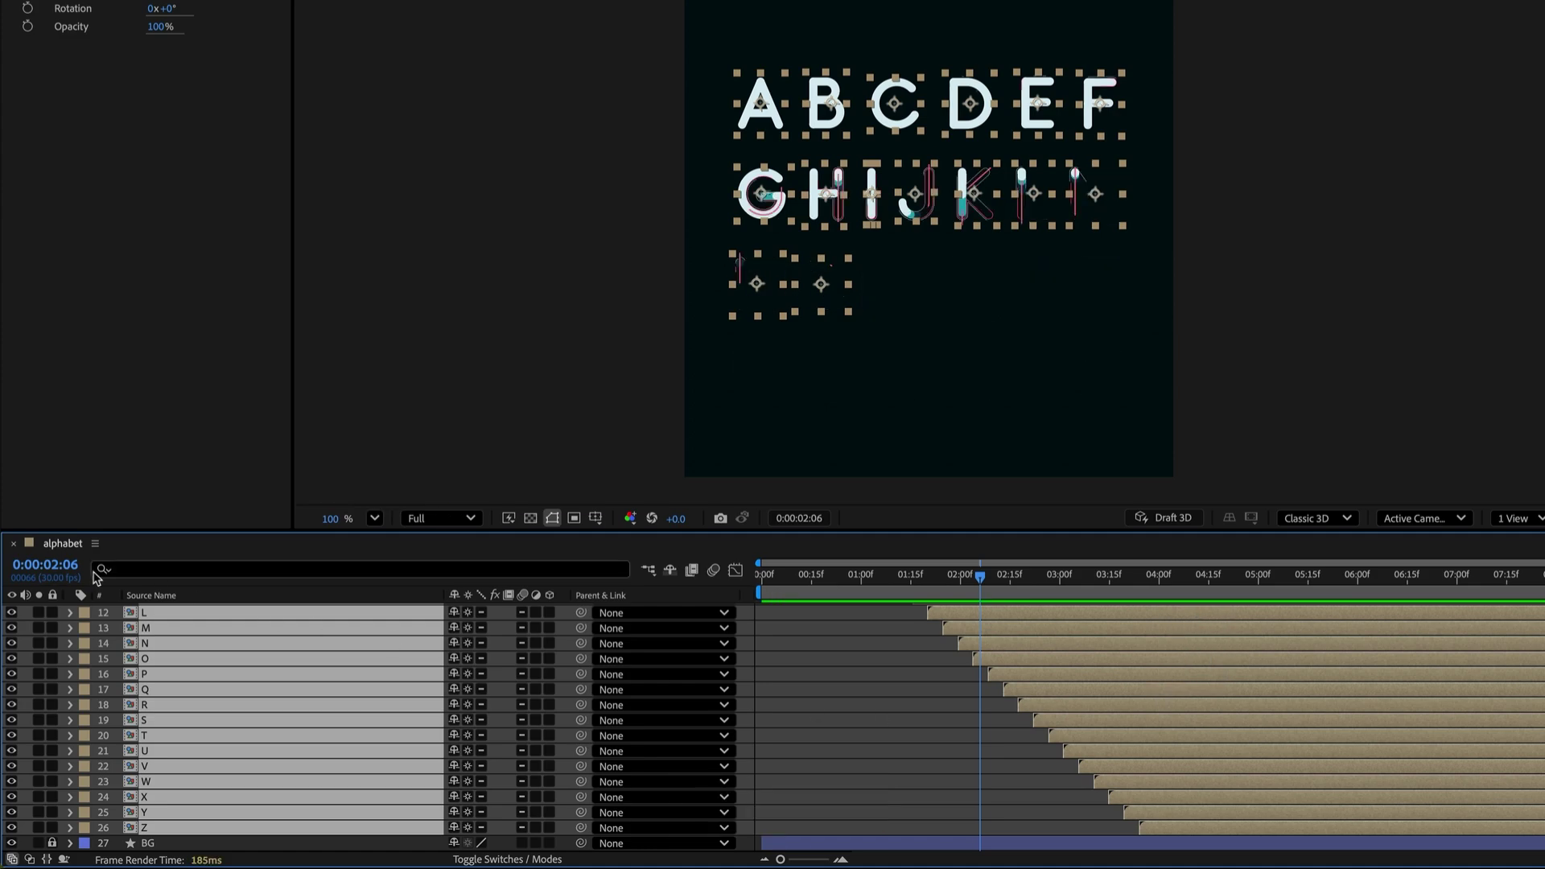
left_click(45, 565, "super")
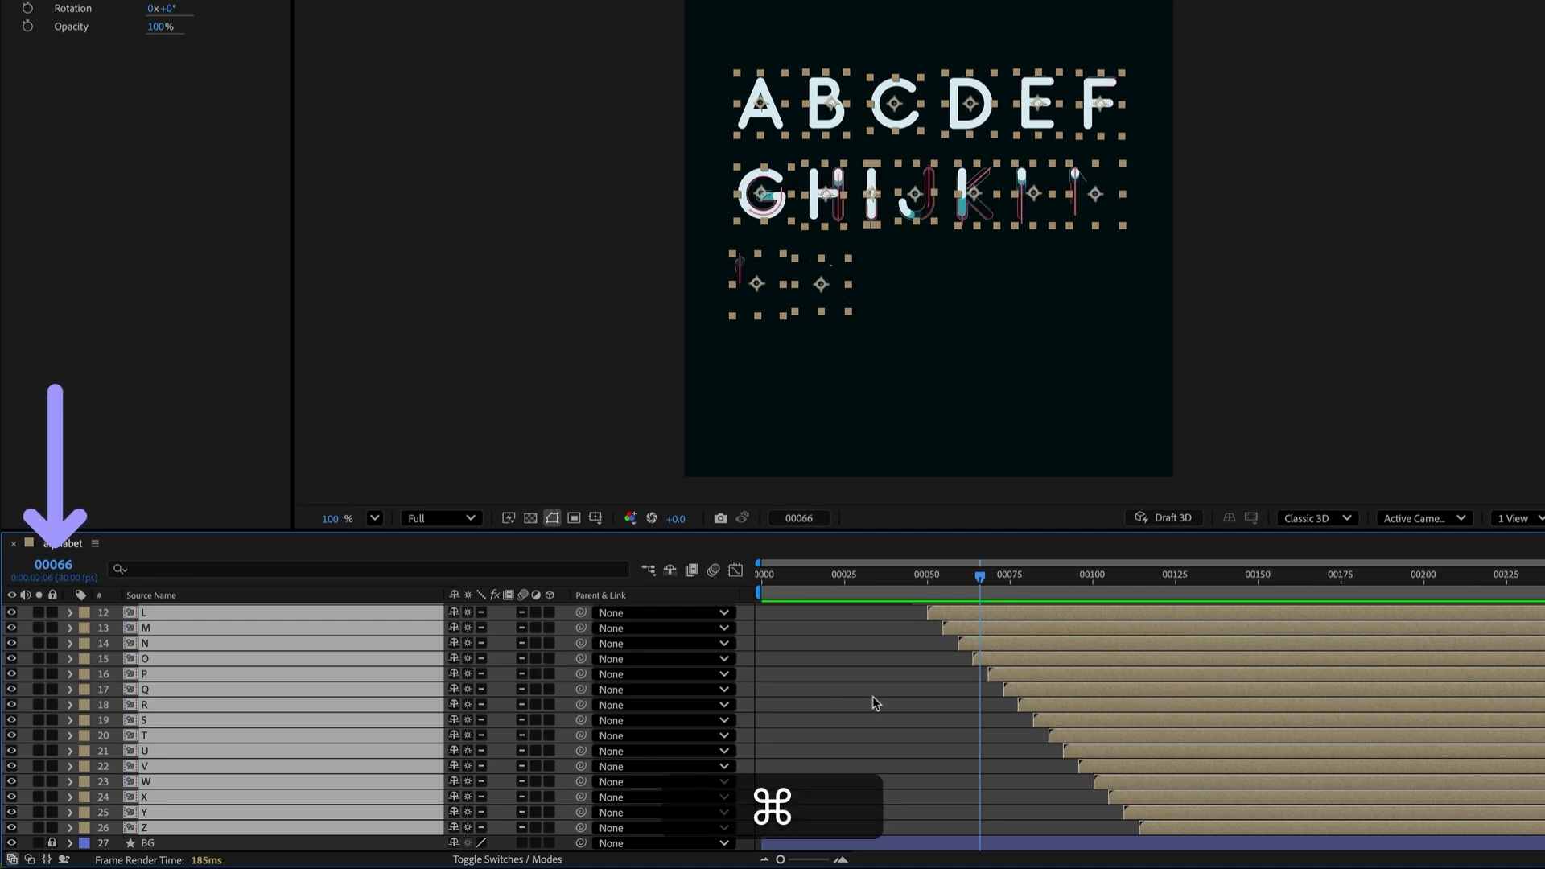
left_click_drag(1036, 705, 1161, 707)
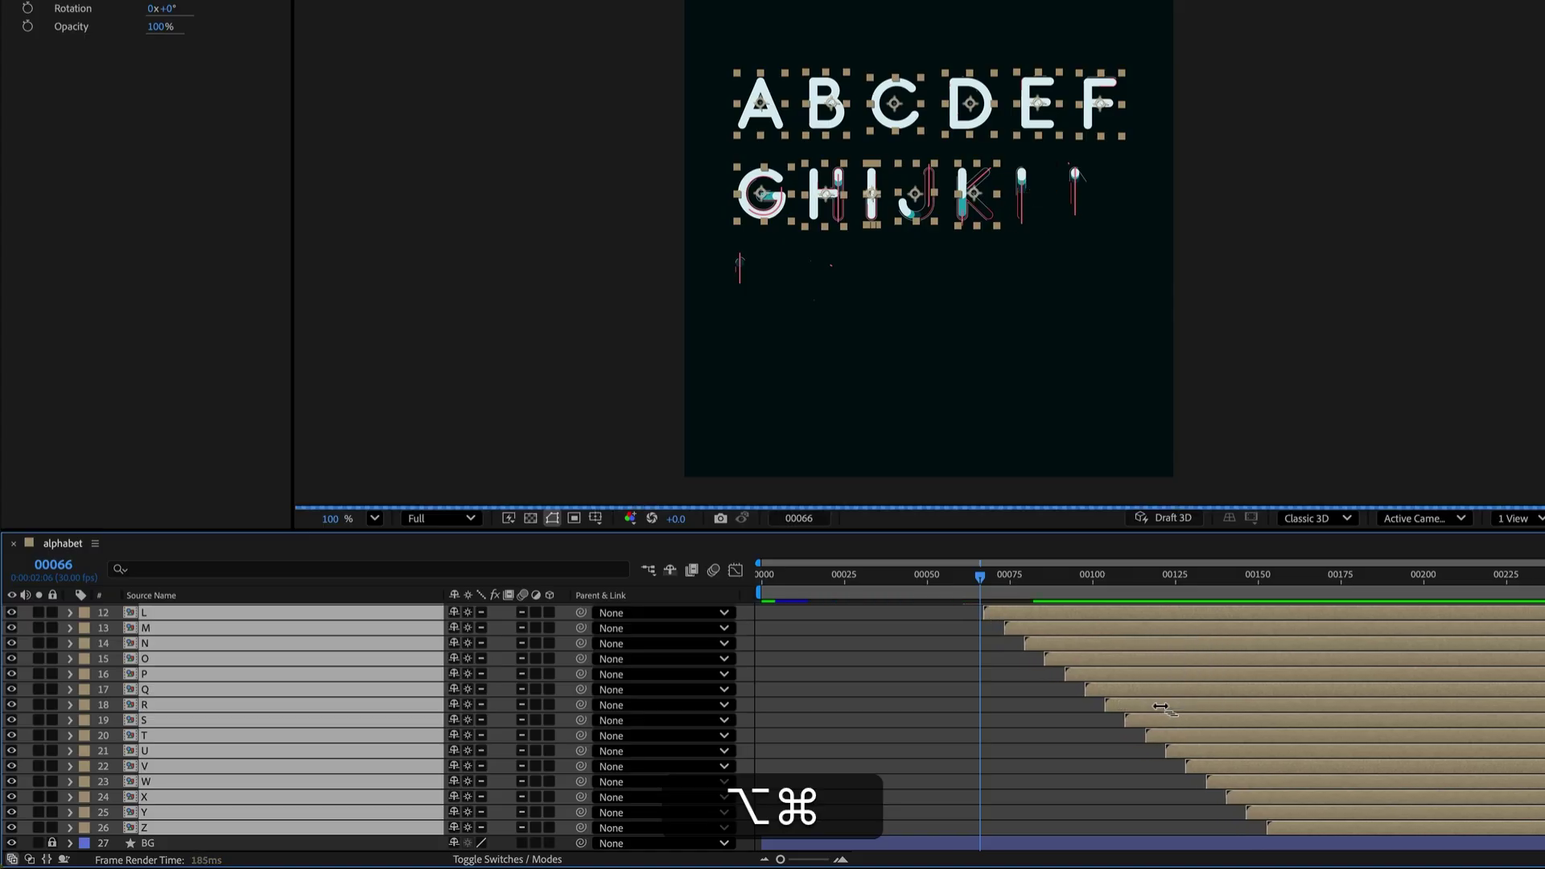
key("Home")
key("space")
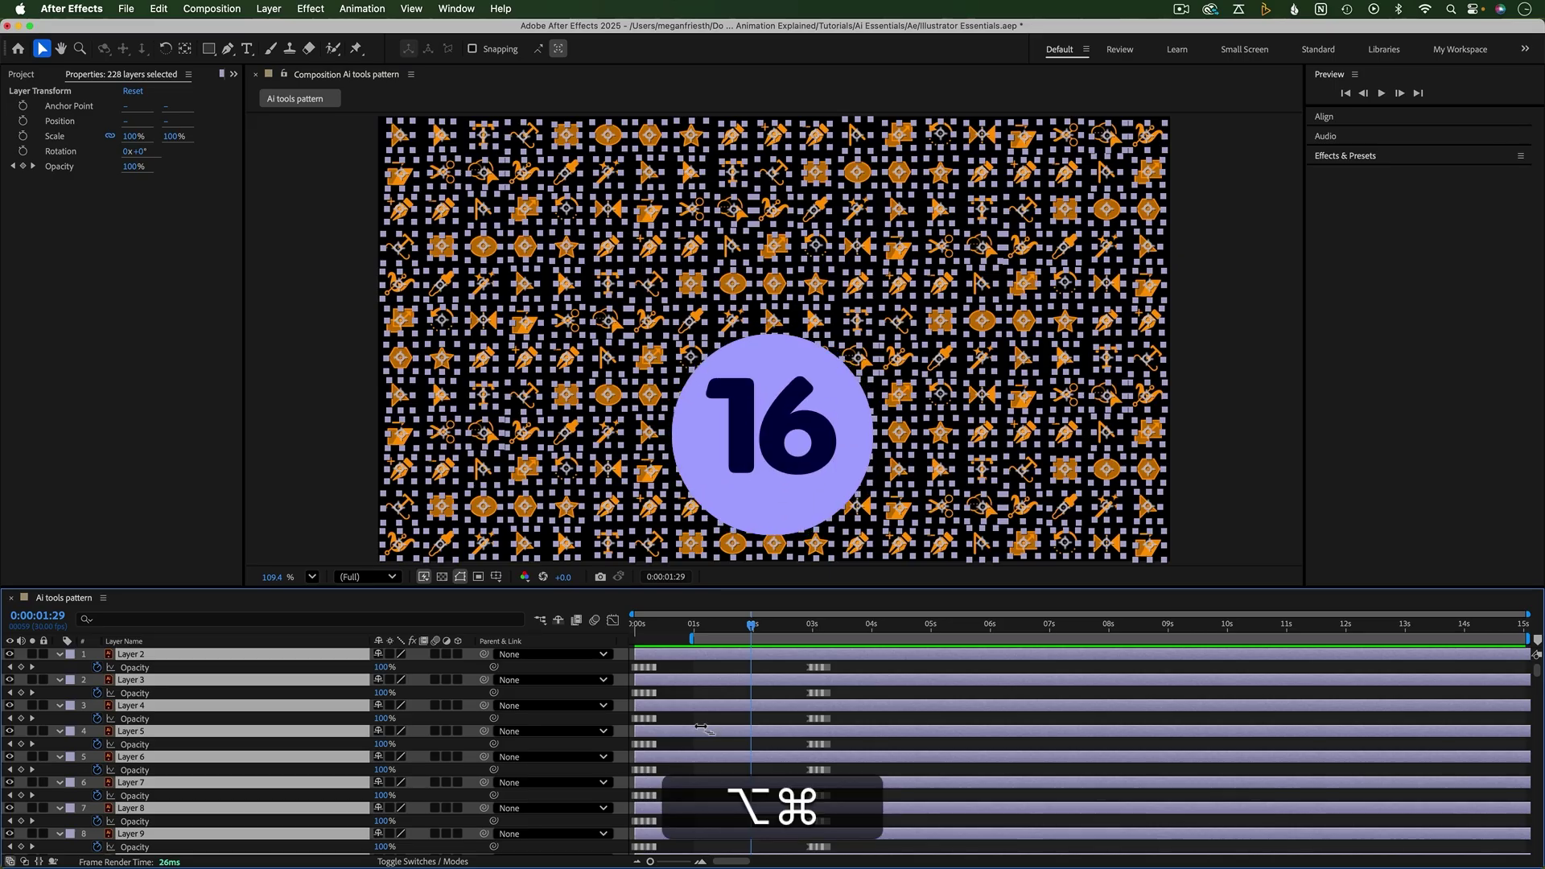
left_click_drag(707, 729, 846, 734)
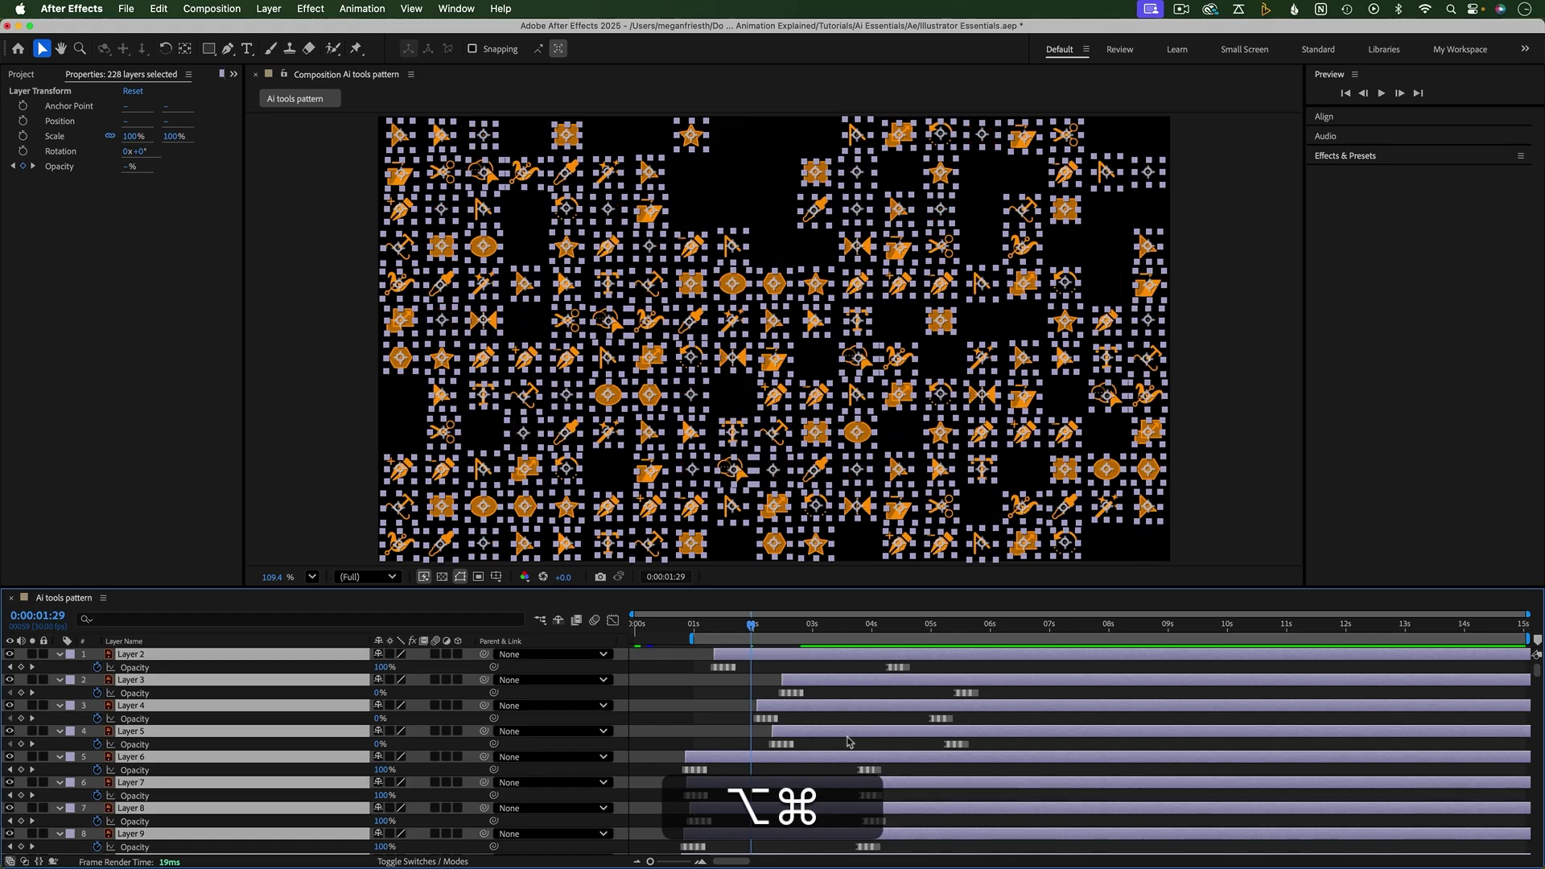
key("cmd+z")
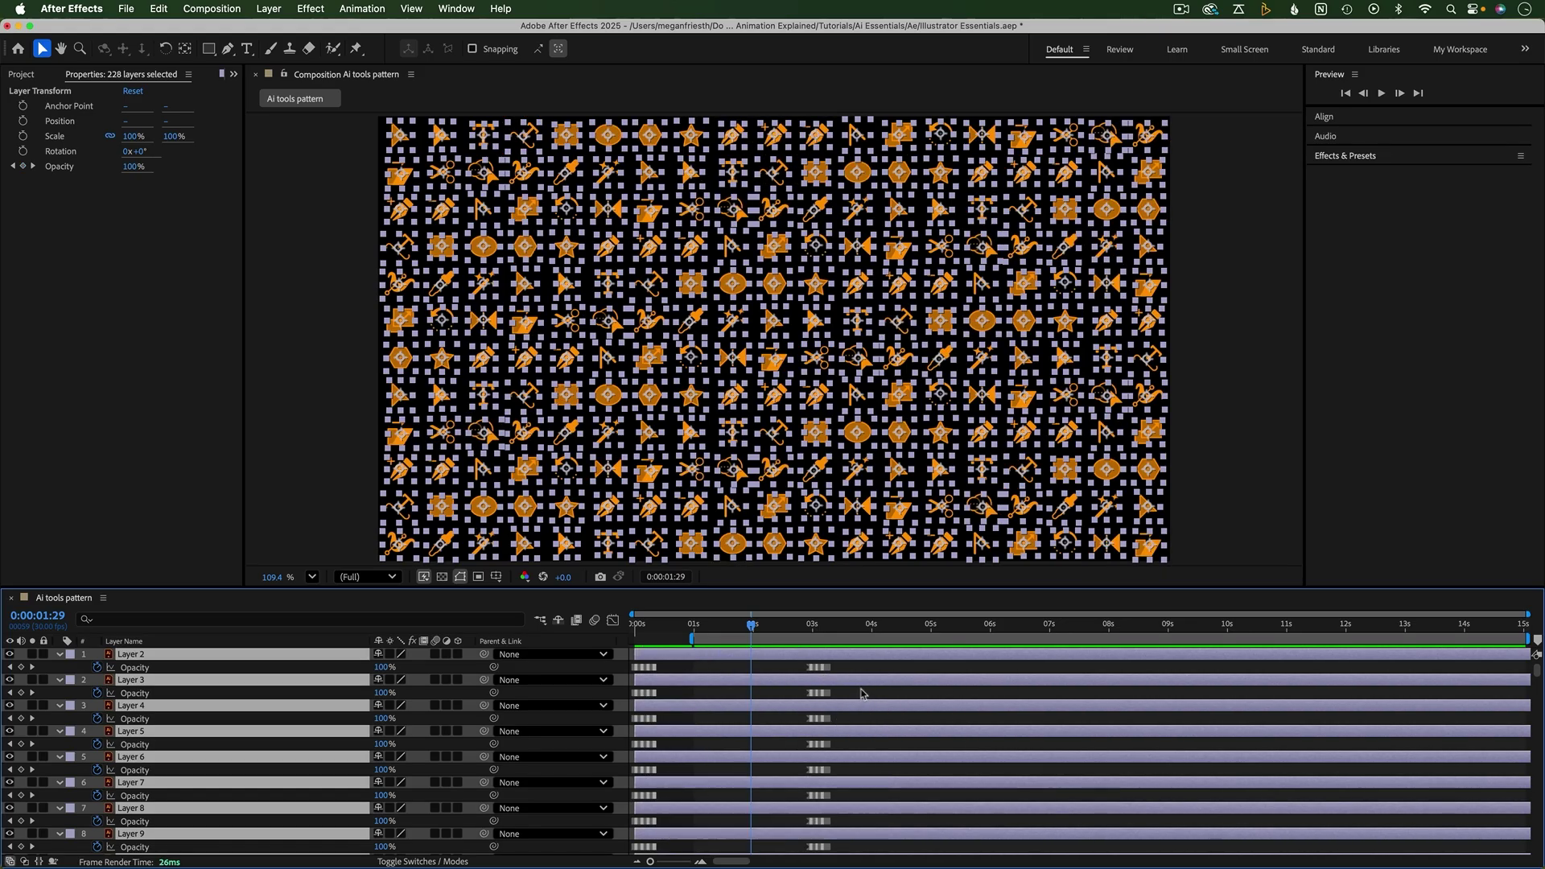
left_click(867, 673)
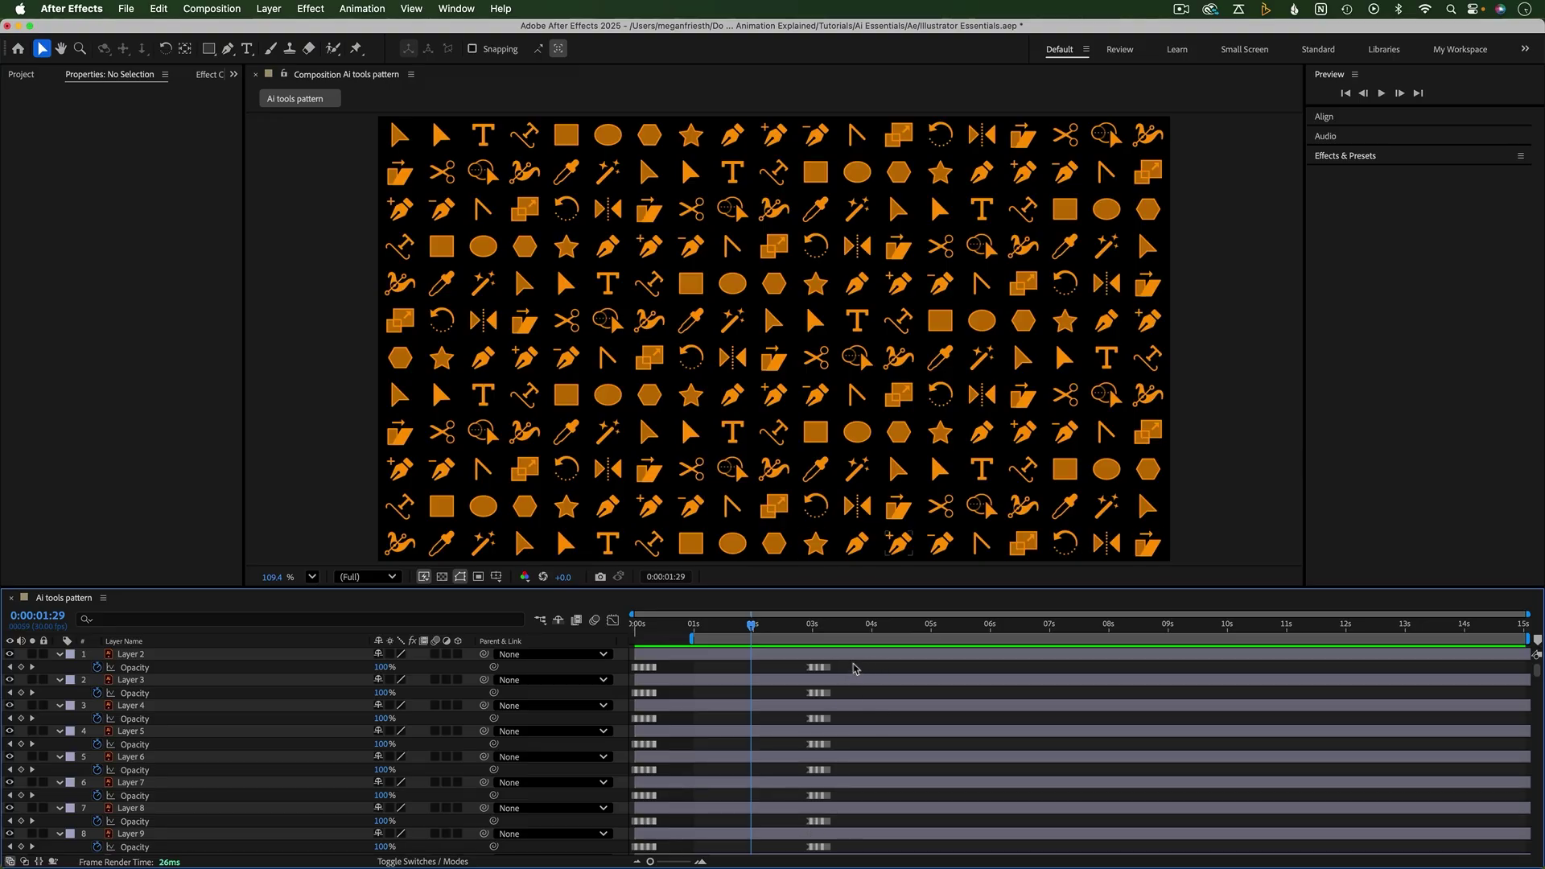
key("u")
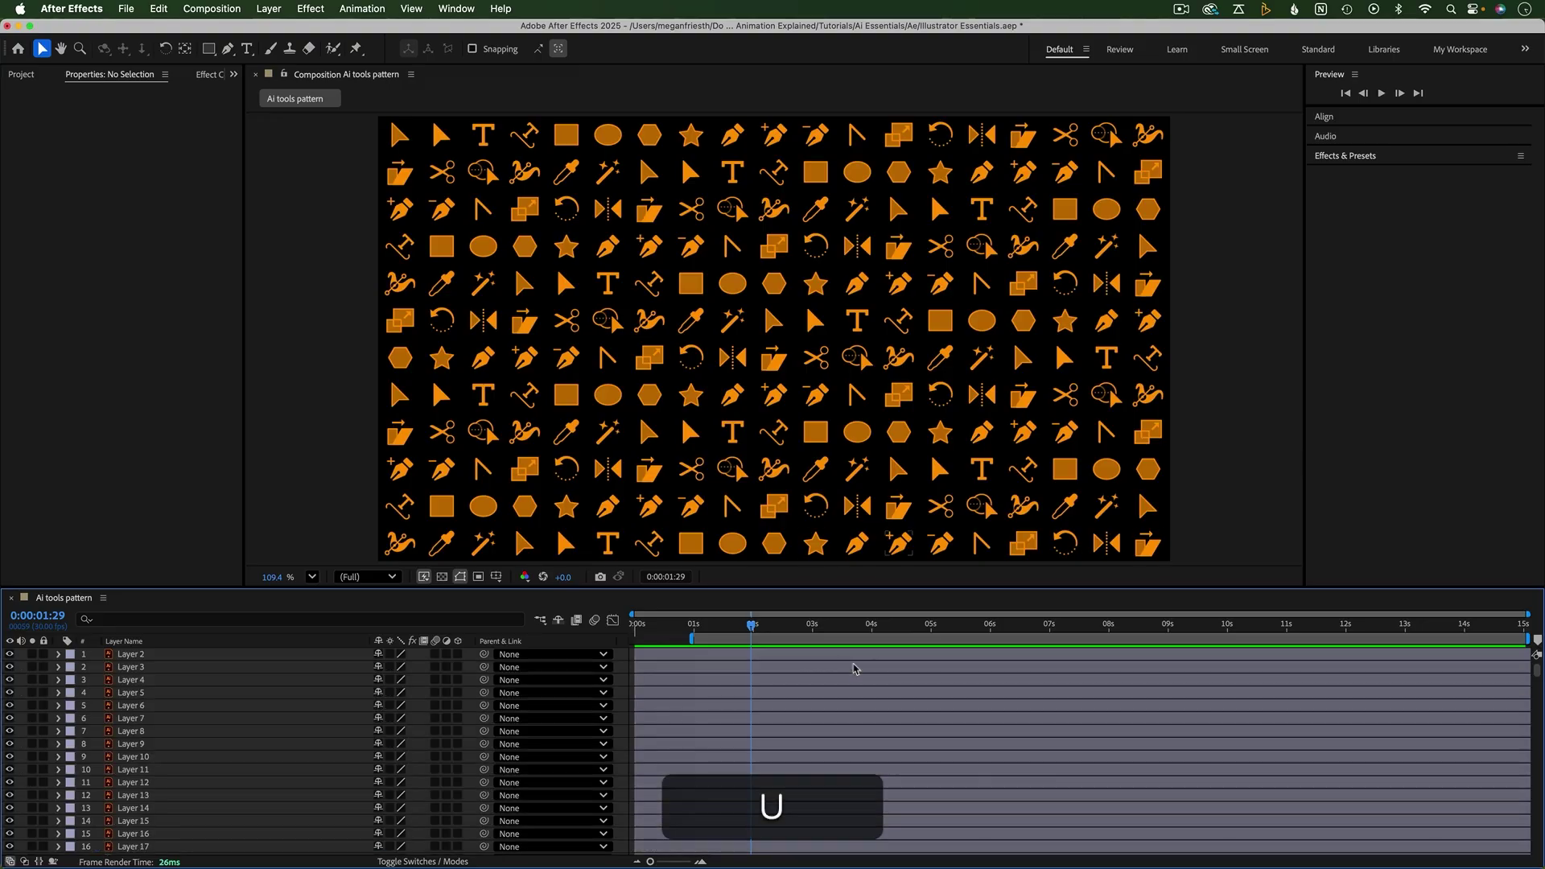
key("u")
left_click_drag(855, 666, 840, 761)
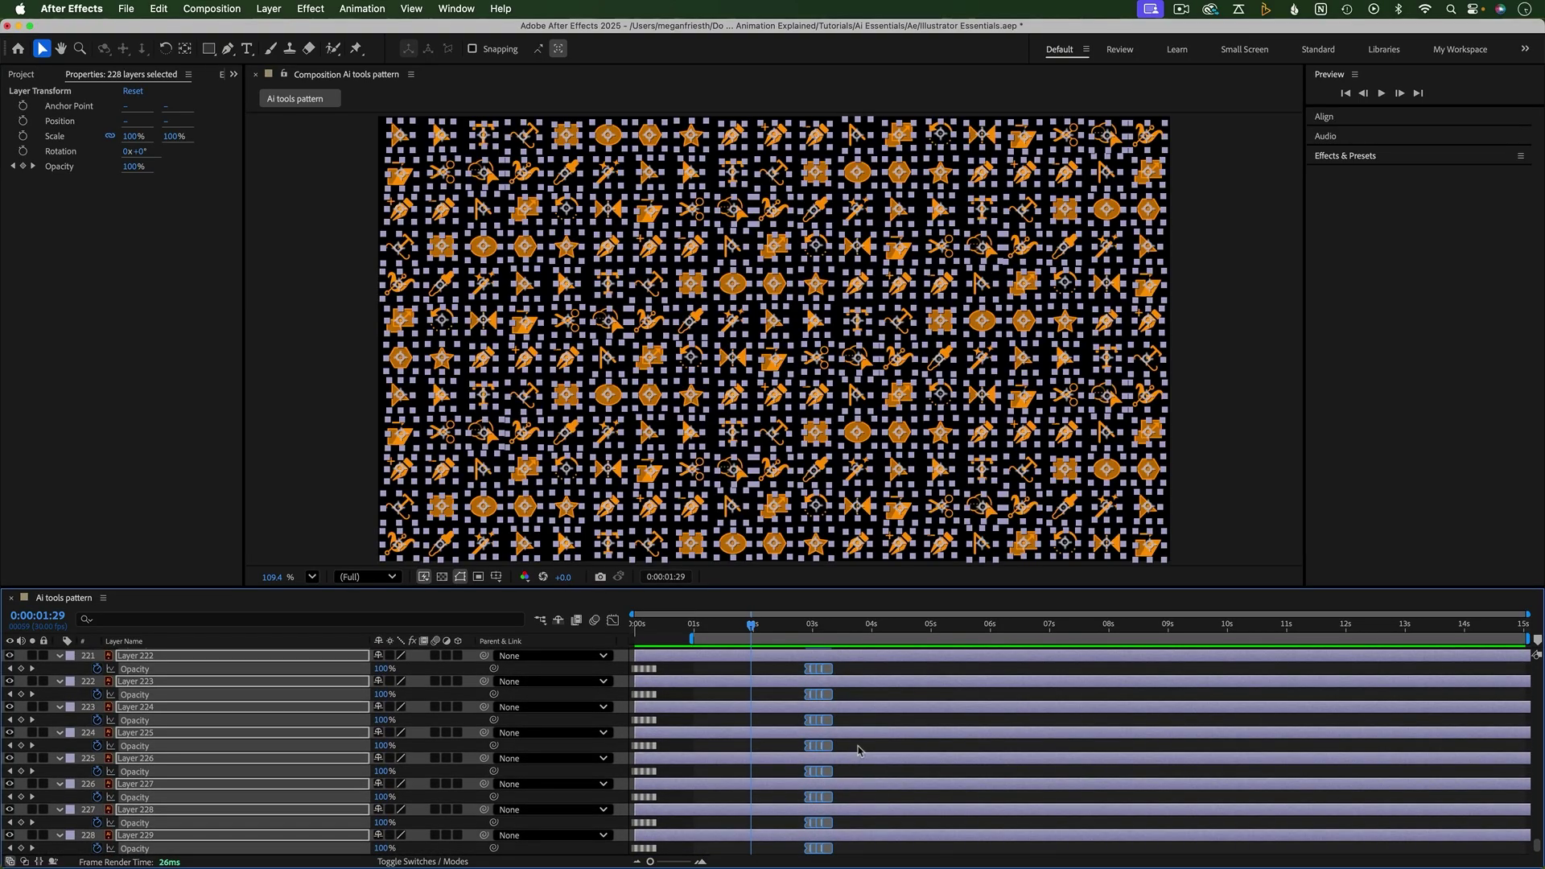
key("alt+super")
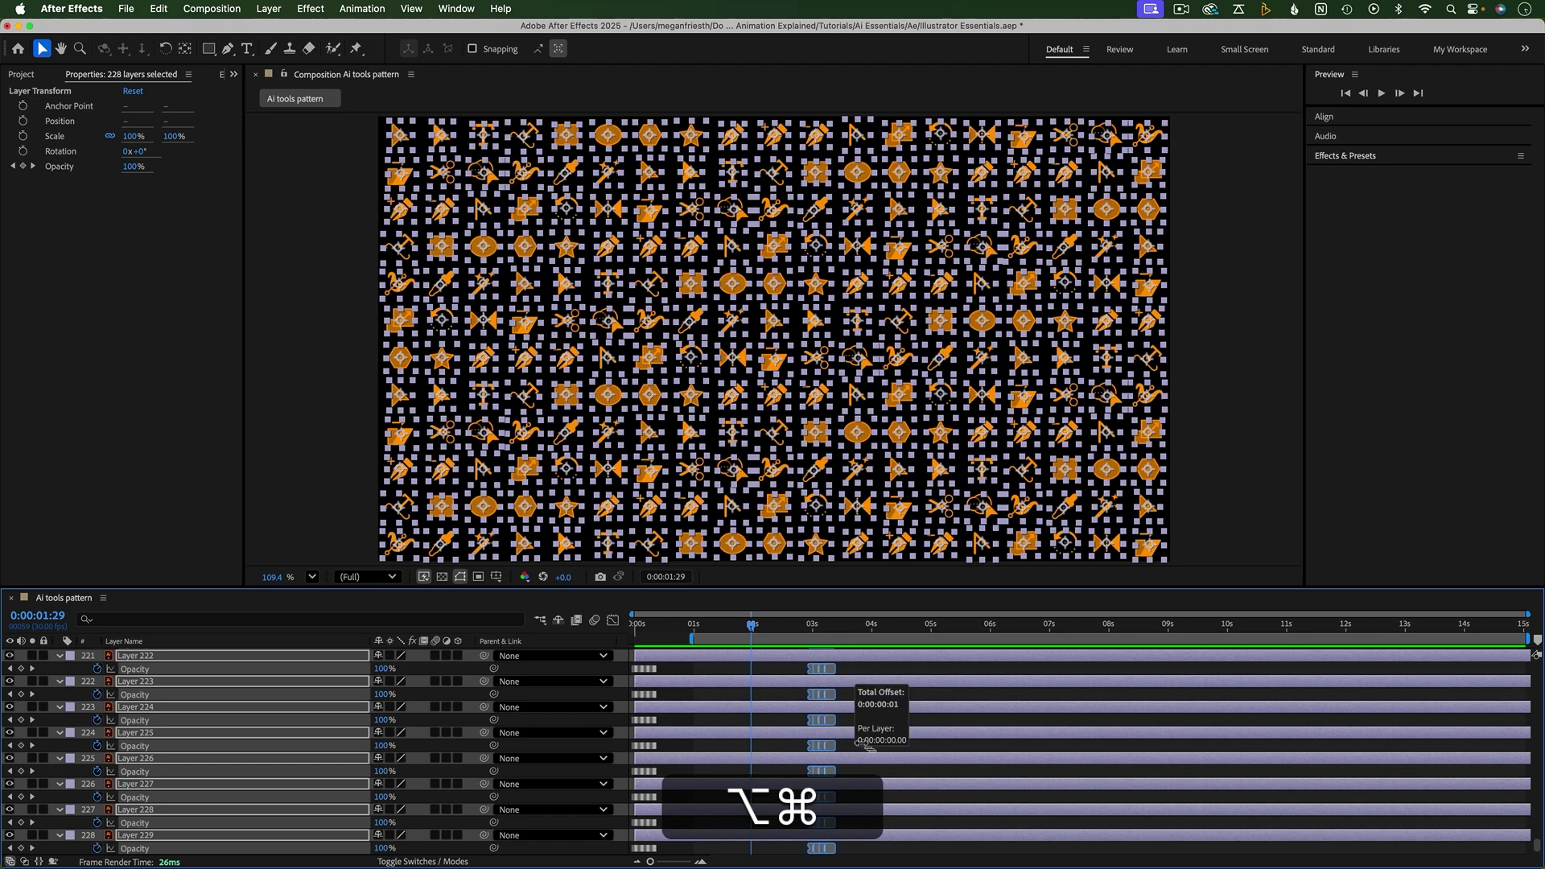
left_click_drag(868, 747, 1144, 760)
scroll(1144, 764, "up", 20)
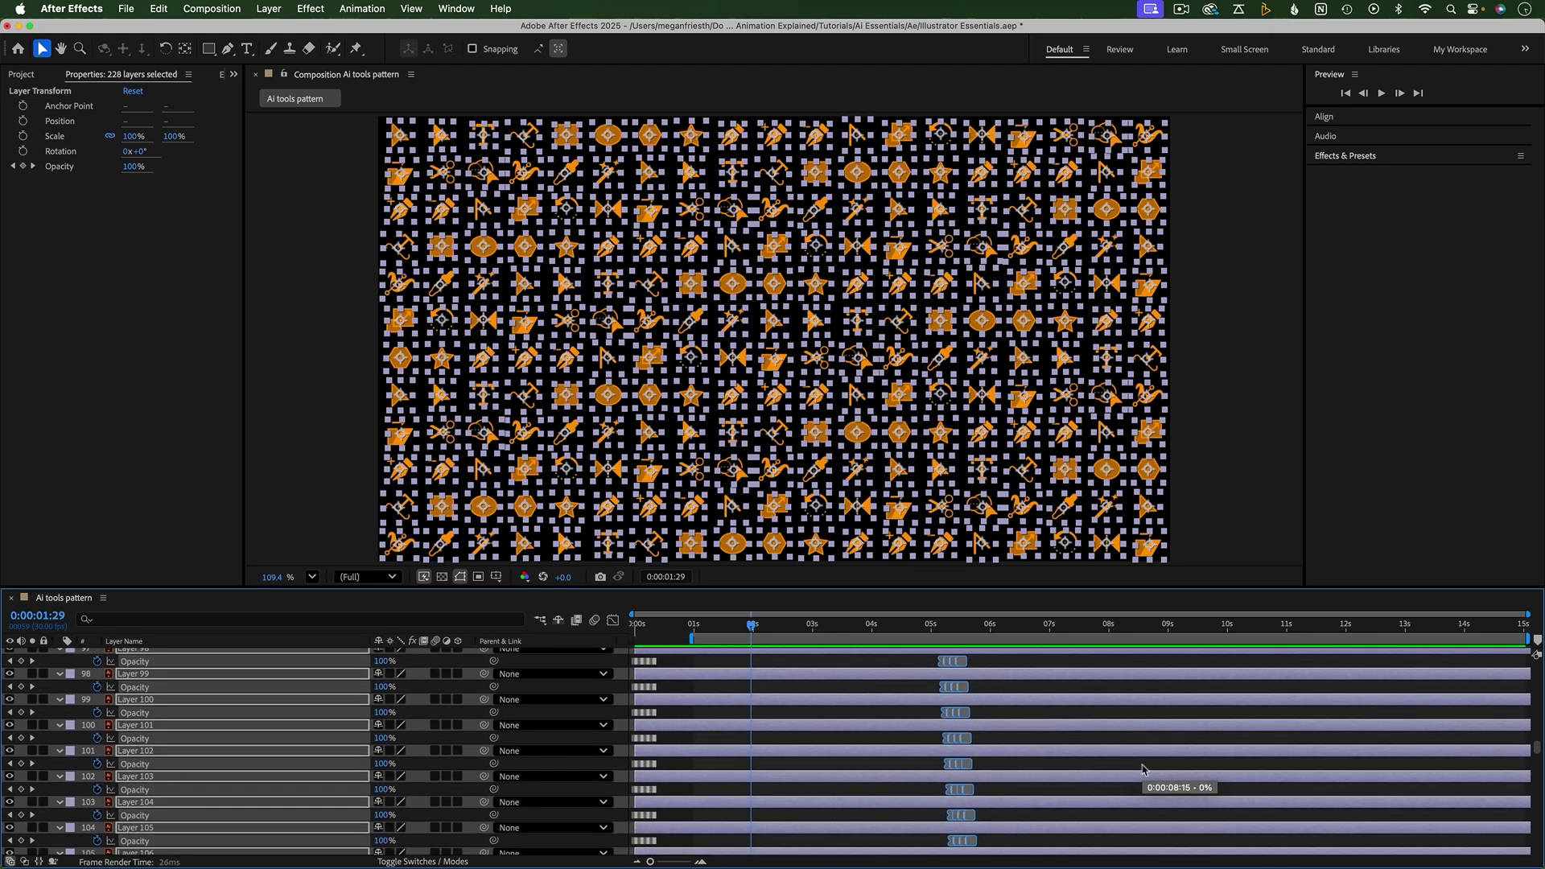
scroll(1145, 770, "up", 10)
key("super+z")
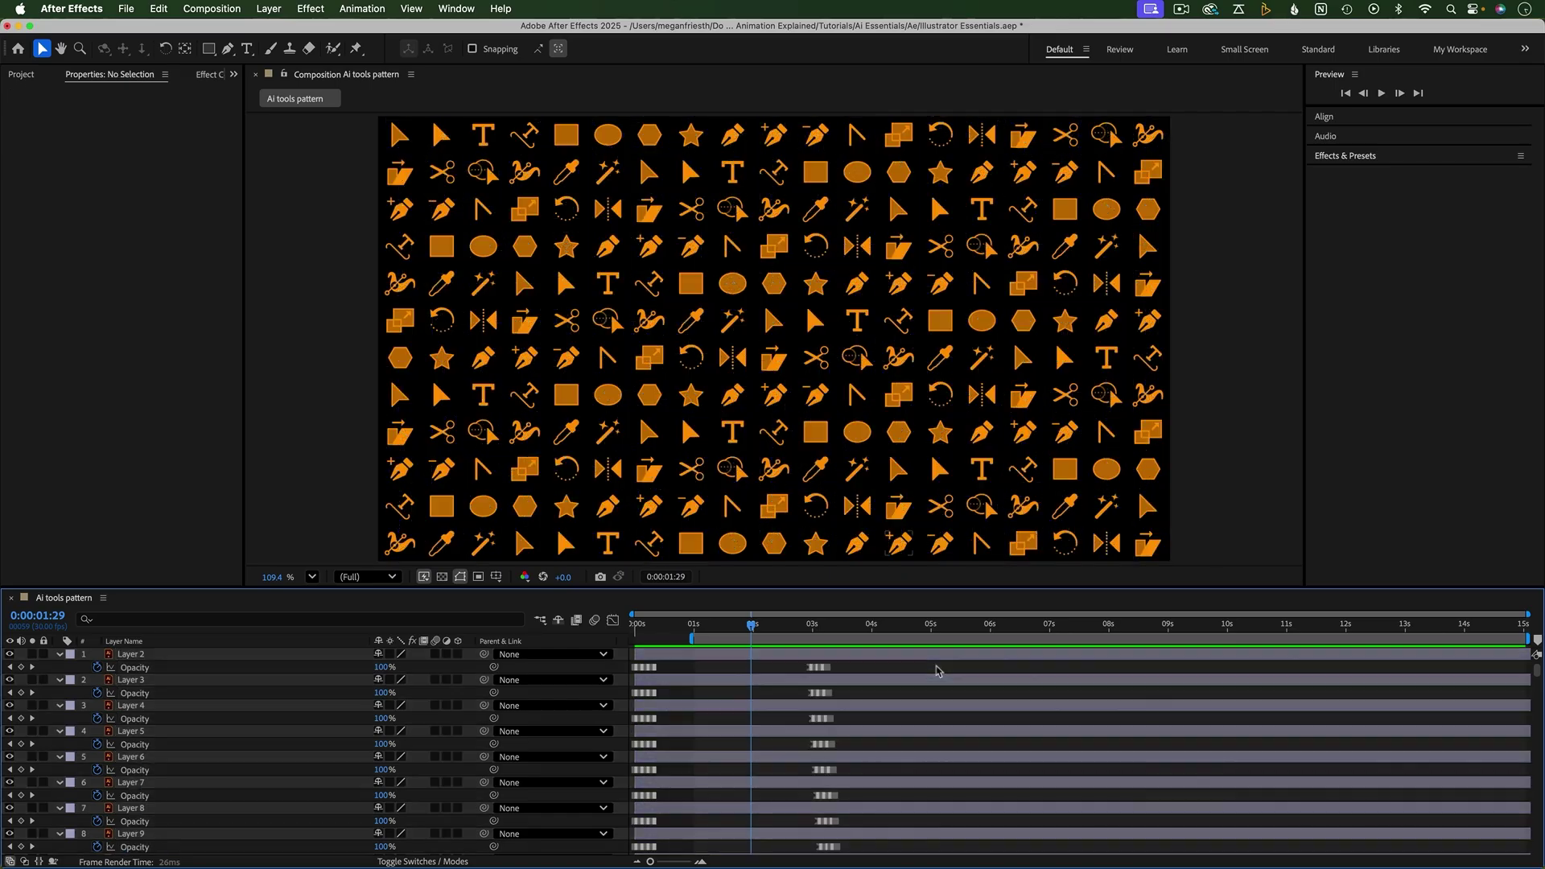
Step: Shuffle the selection order of all 228 layers, stagger their starts randomly, and preview
key("u")
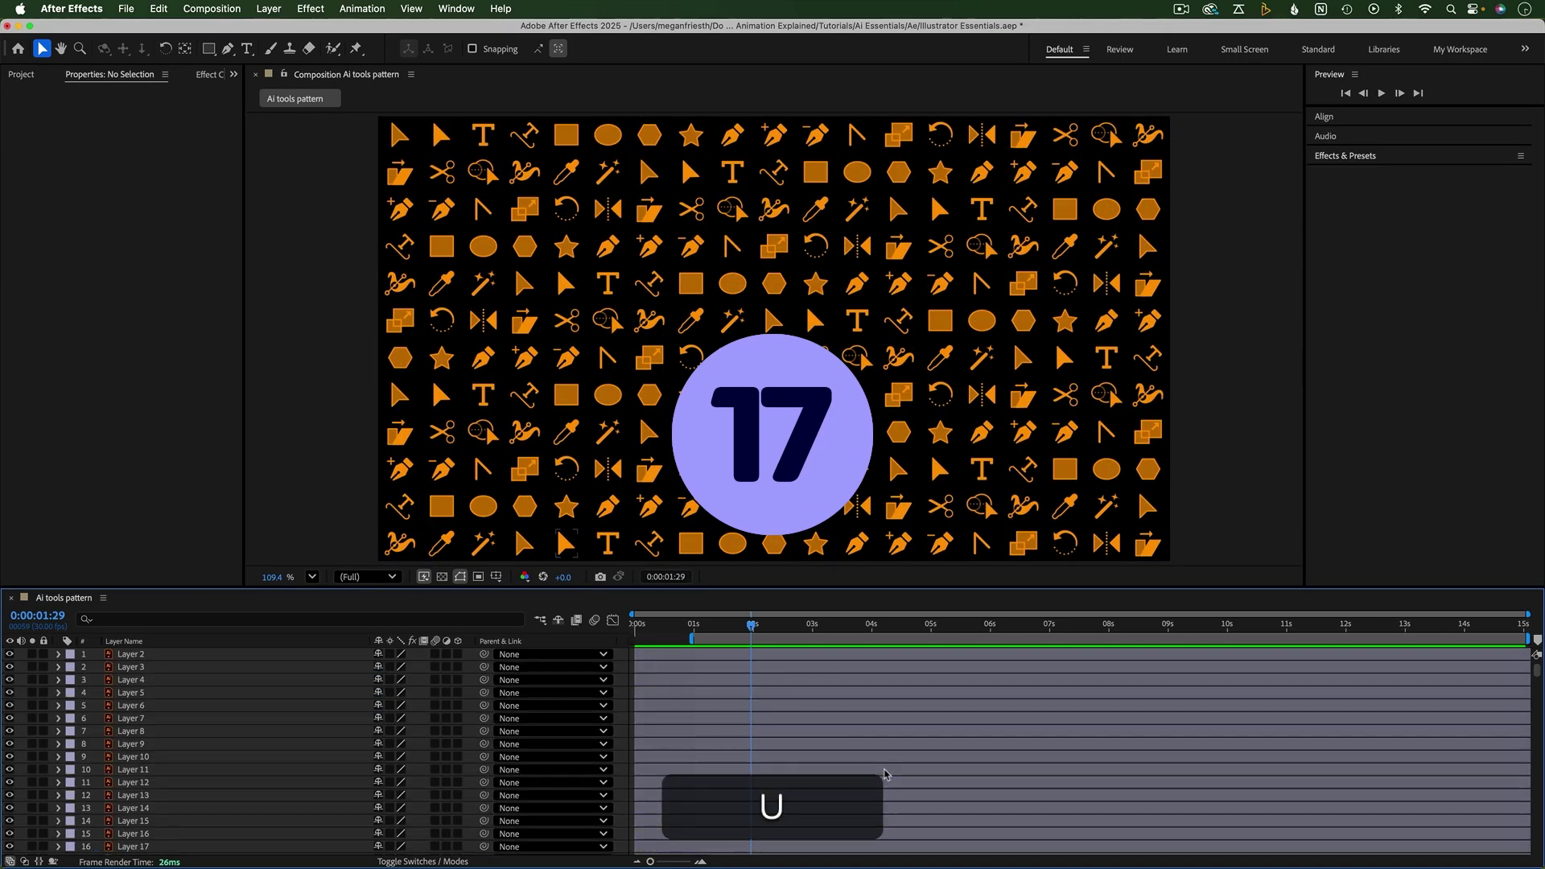
key("super+a")
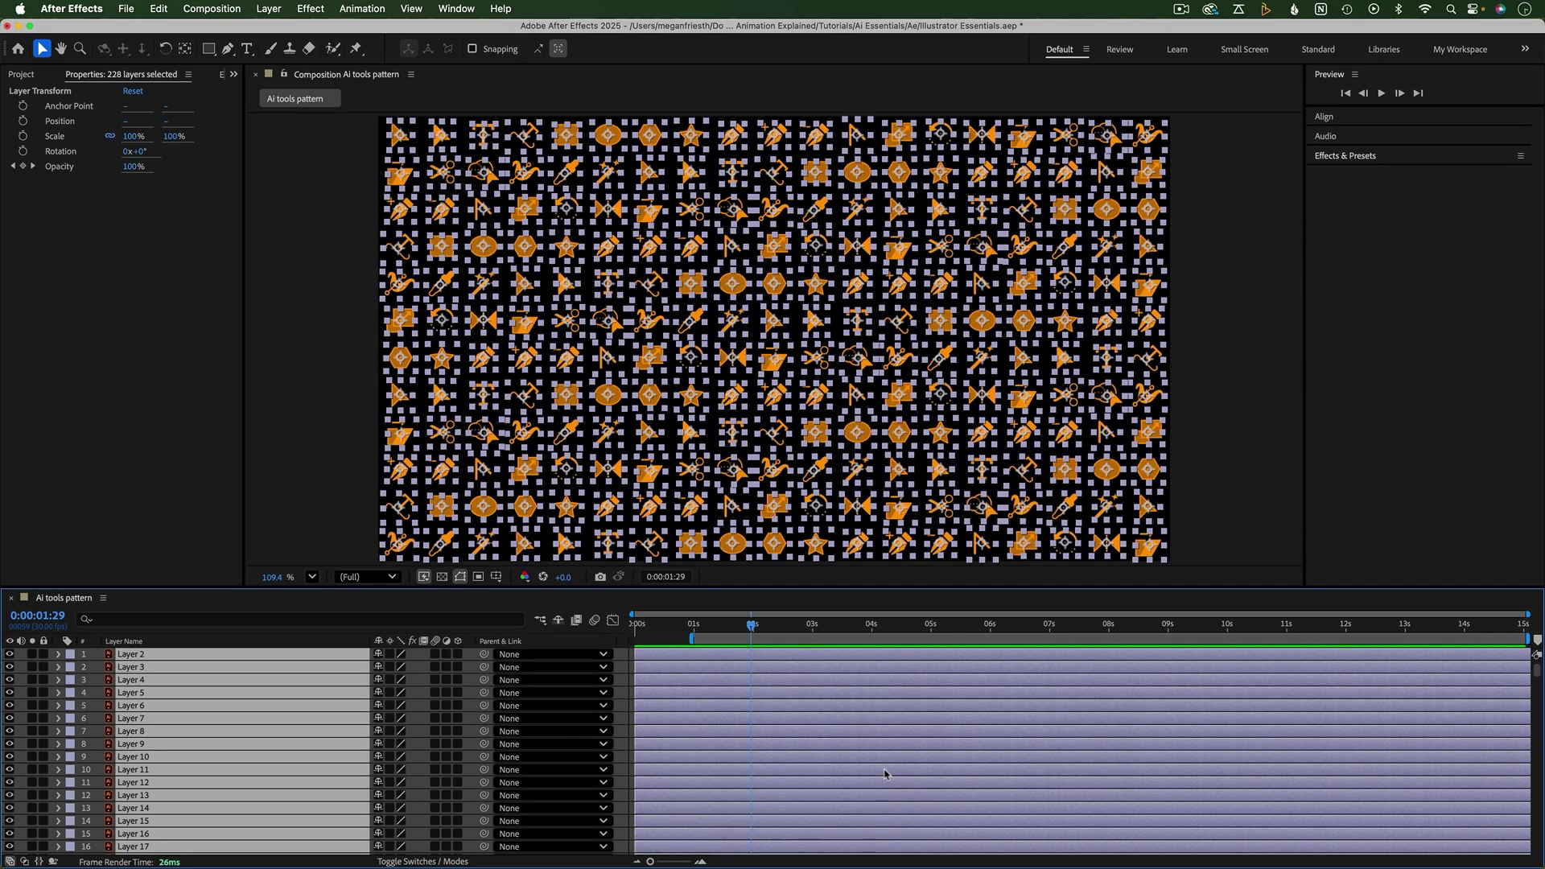
key("super+shift+r")
left_click_drag(790, 731, 969, 734)
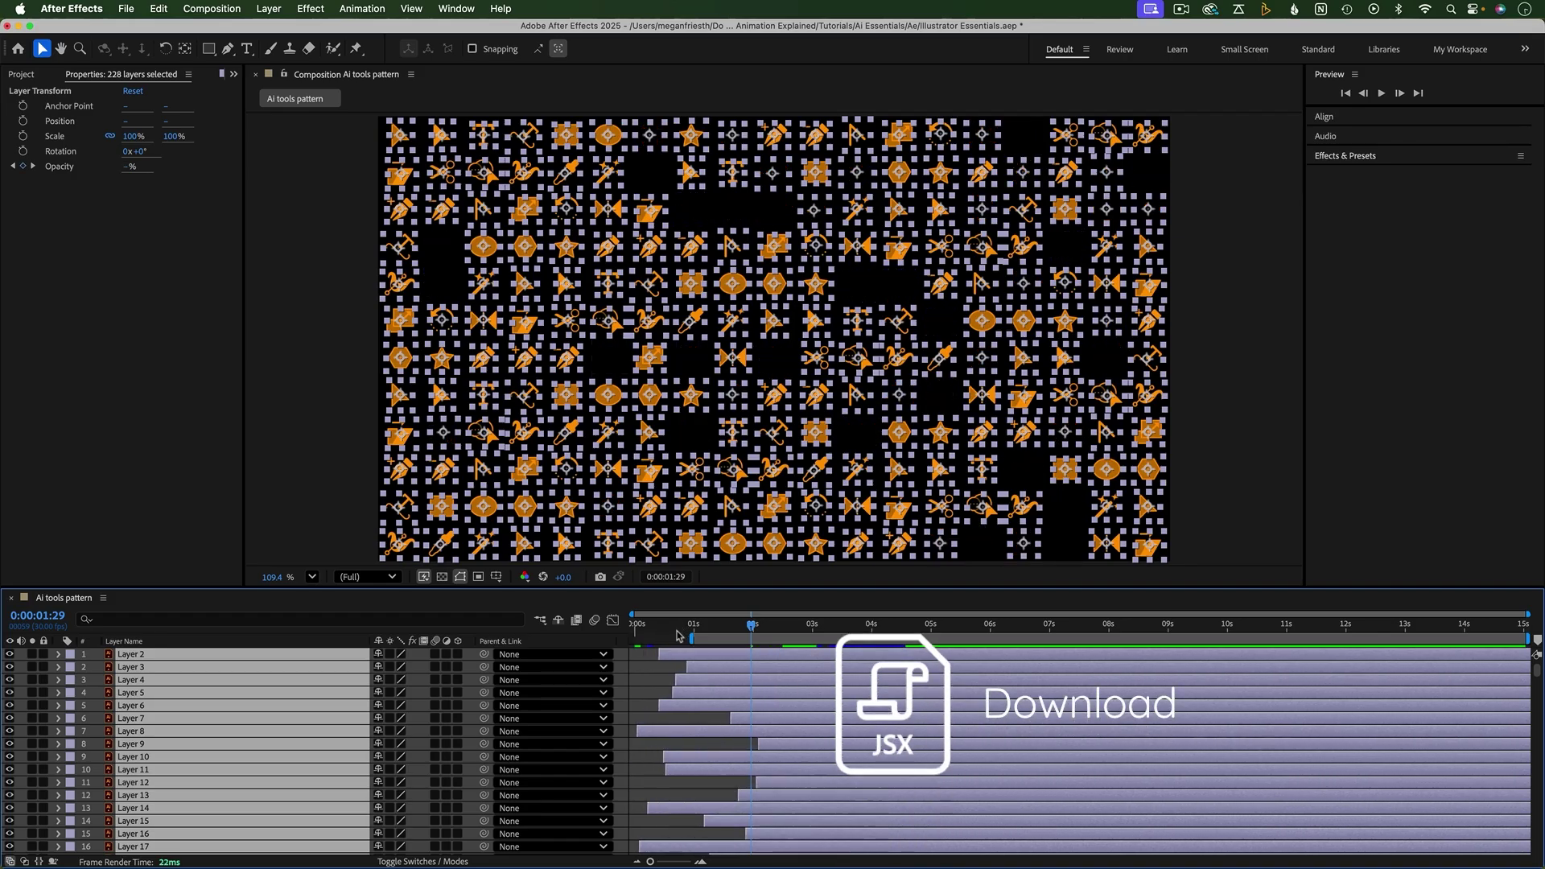
key("Home")
key("b")
key("space")
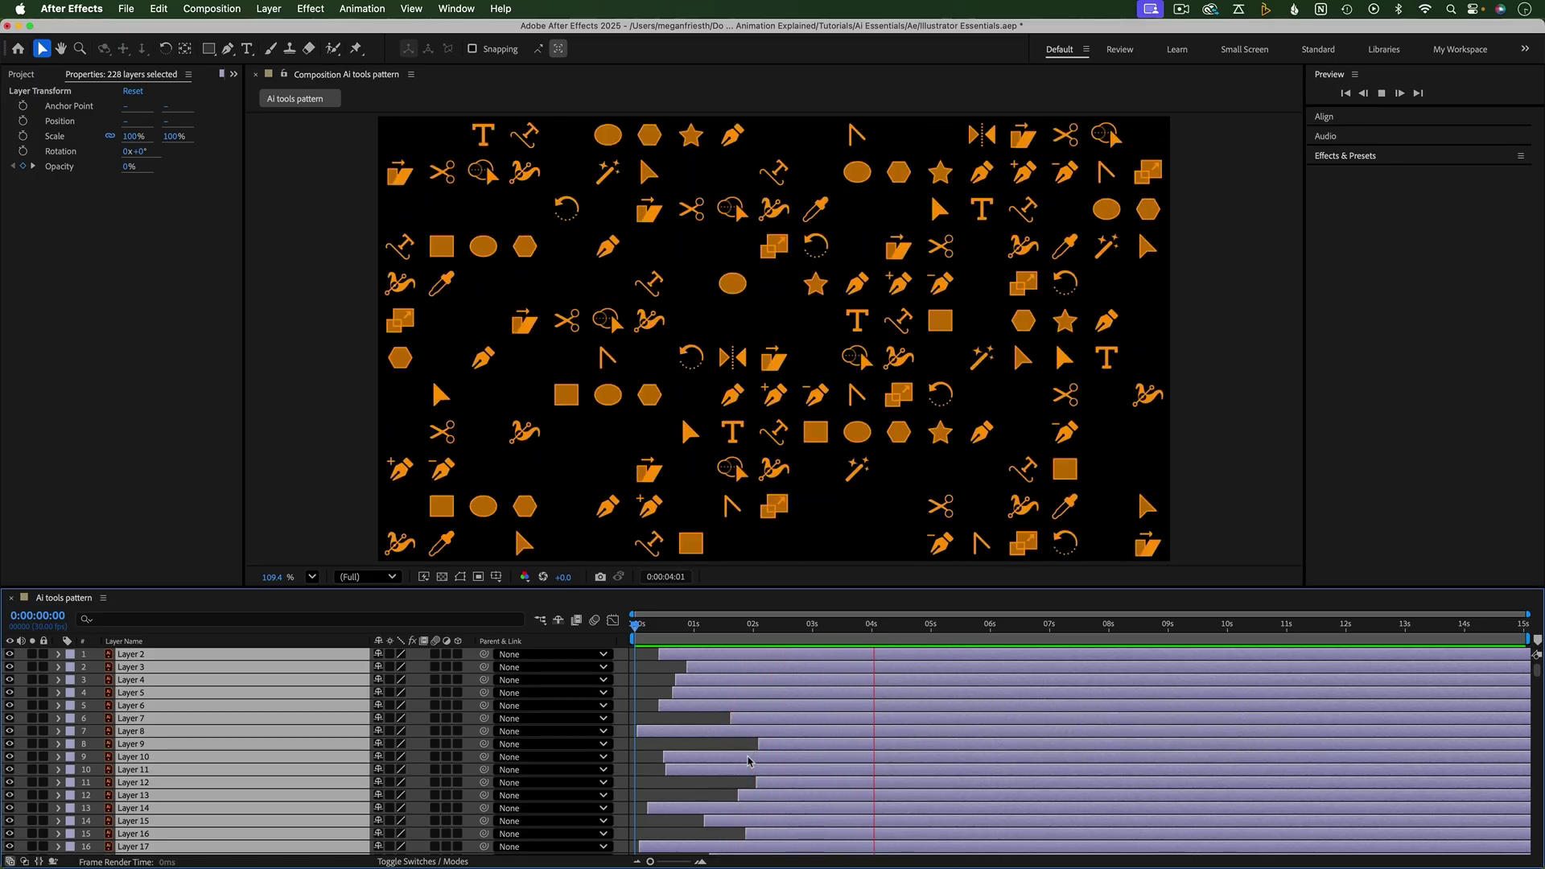
key("space")
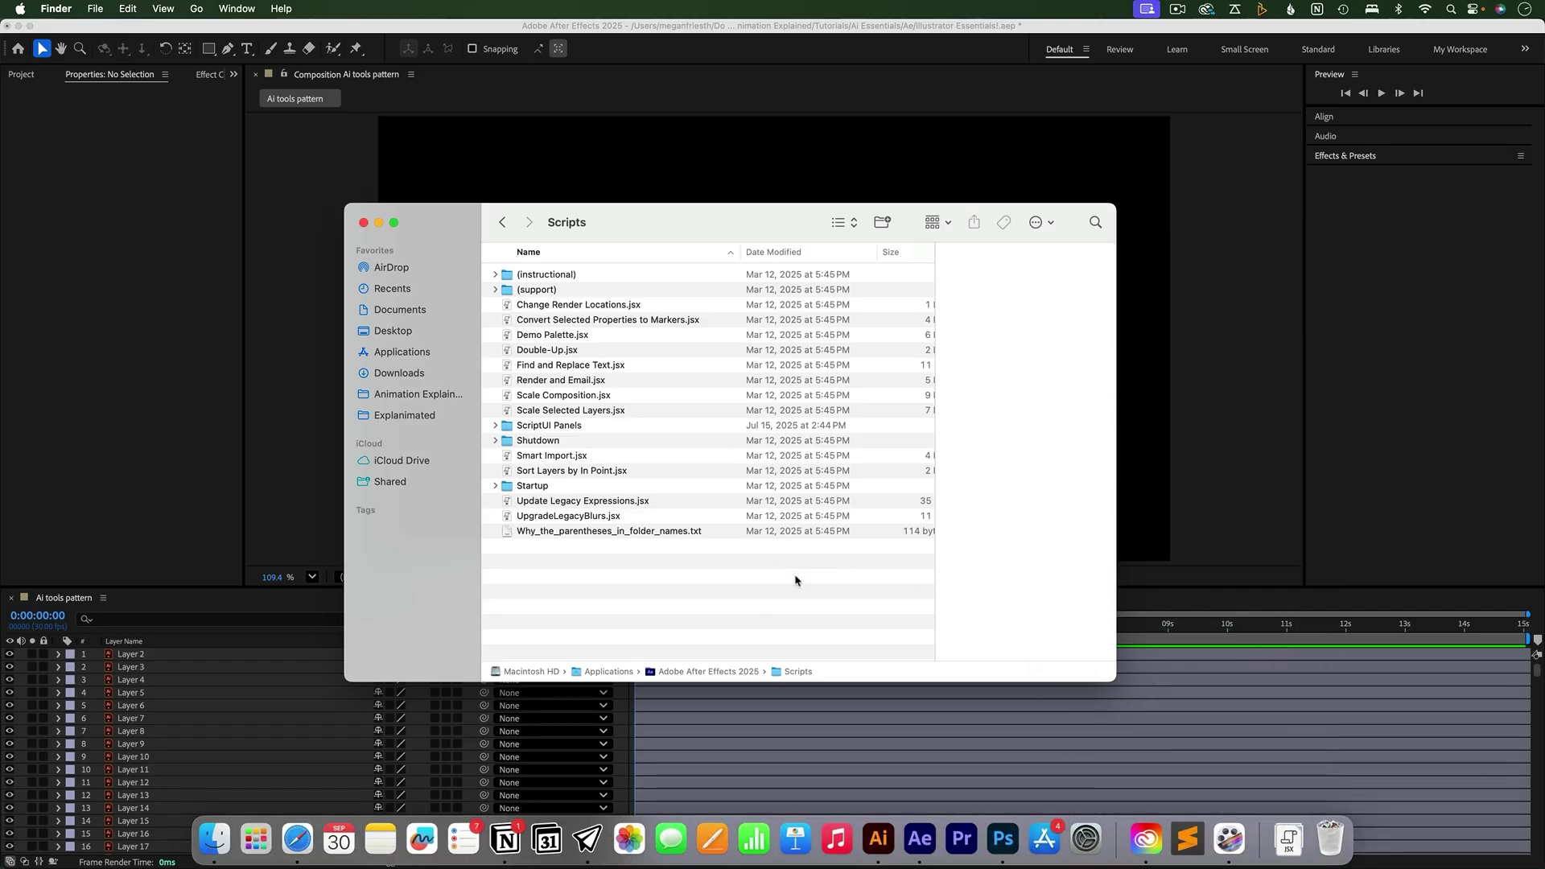
Step: Enter the administrator password to install the script, then quit After Effects
type("••••••")
key("Return")
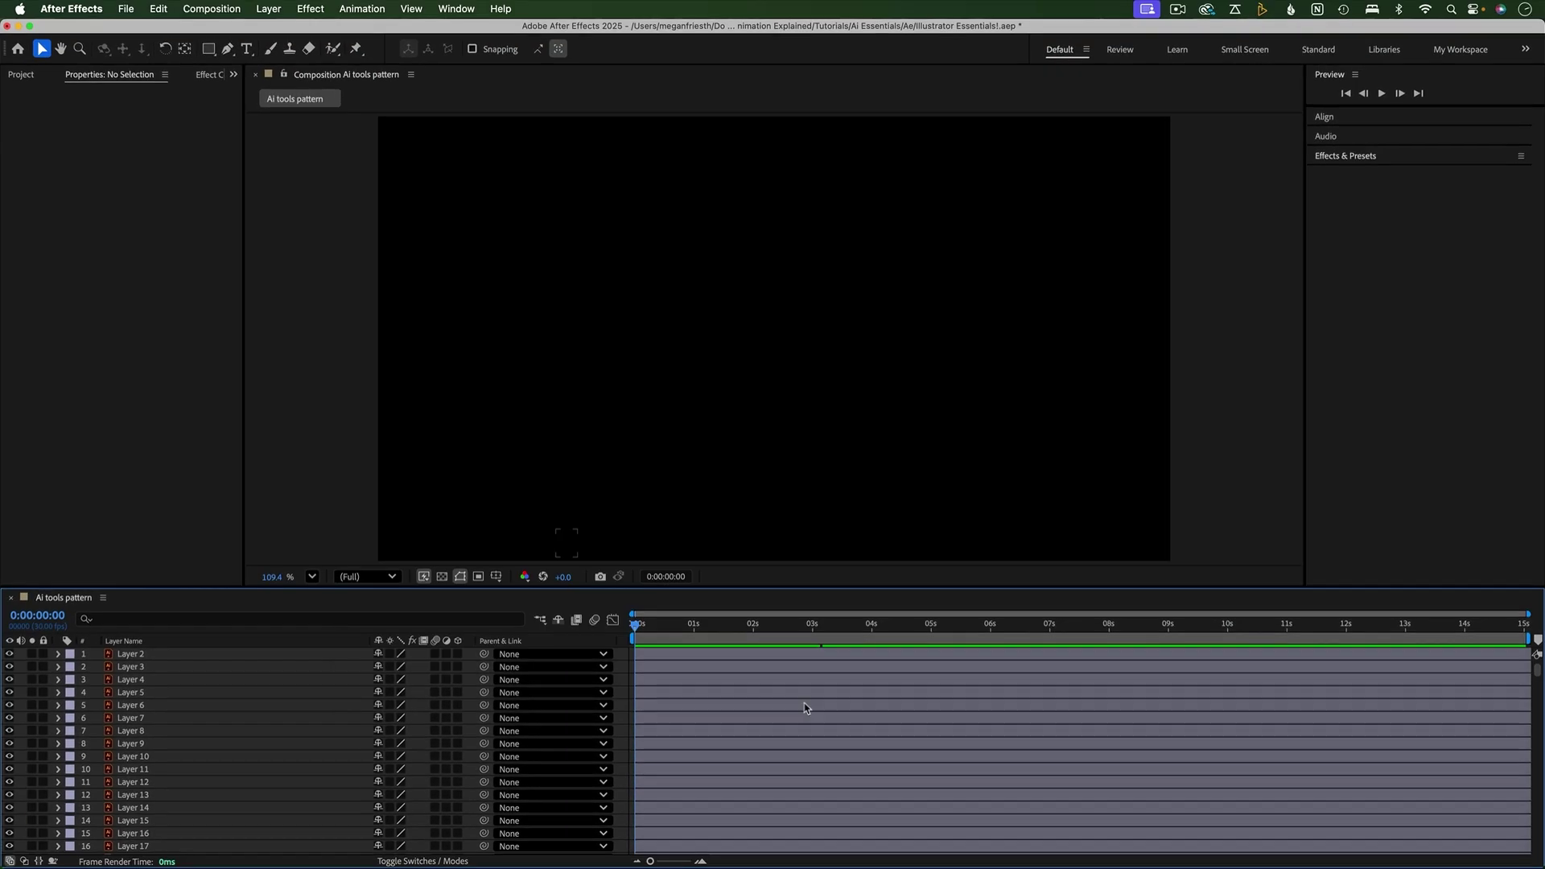
key("super+q")
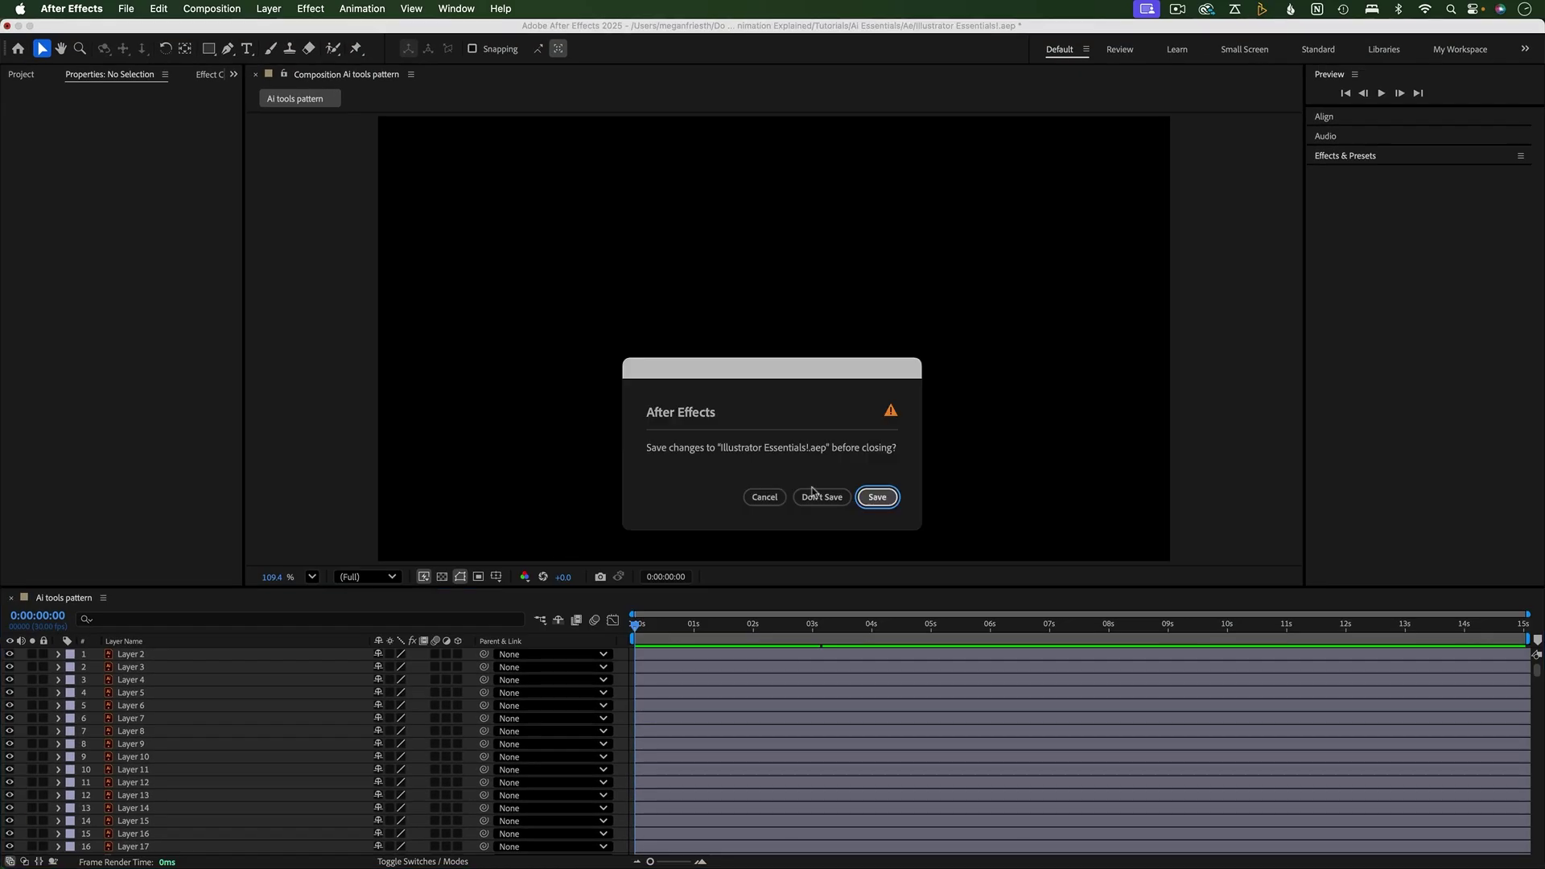
Step: Save the project and confirm RandomizeSelectionOrderKeyboardShortcut.jsx is listed under File > Scripts
key("Return")
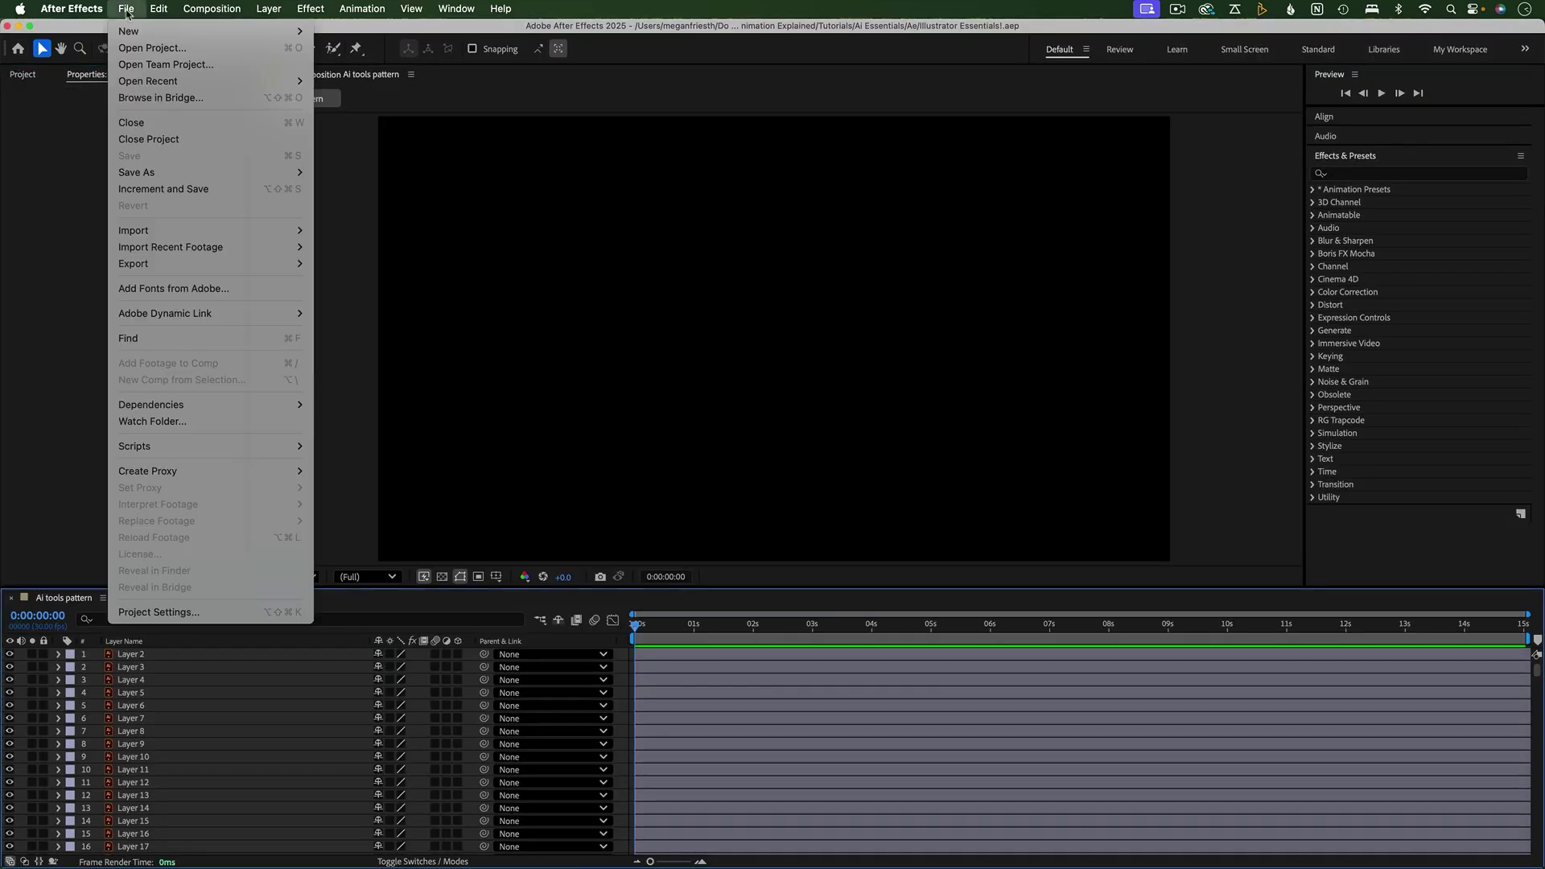
left_click(127, 9)
mouse_move(251, 444)
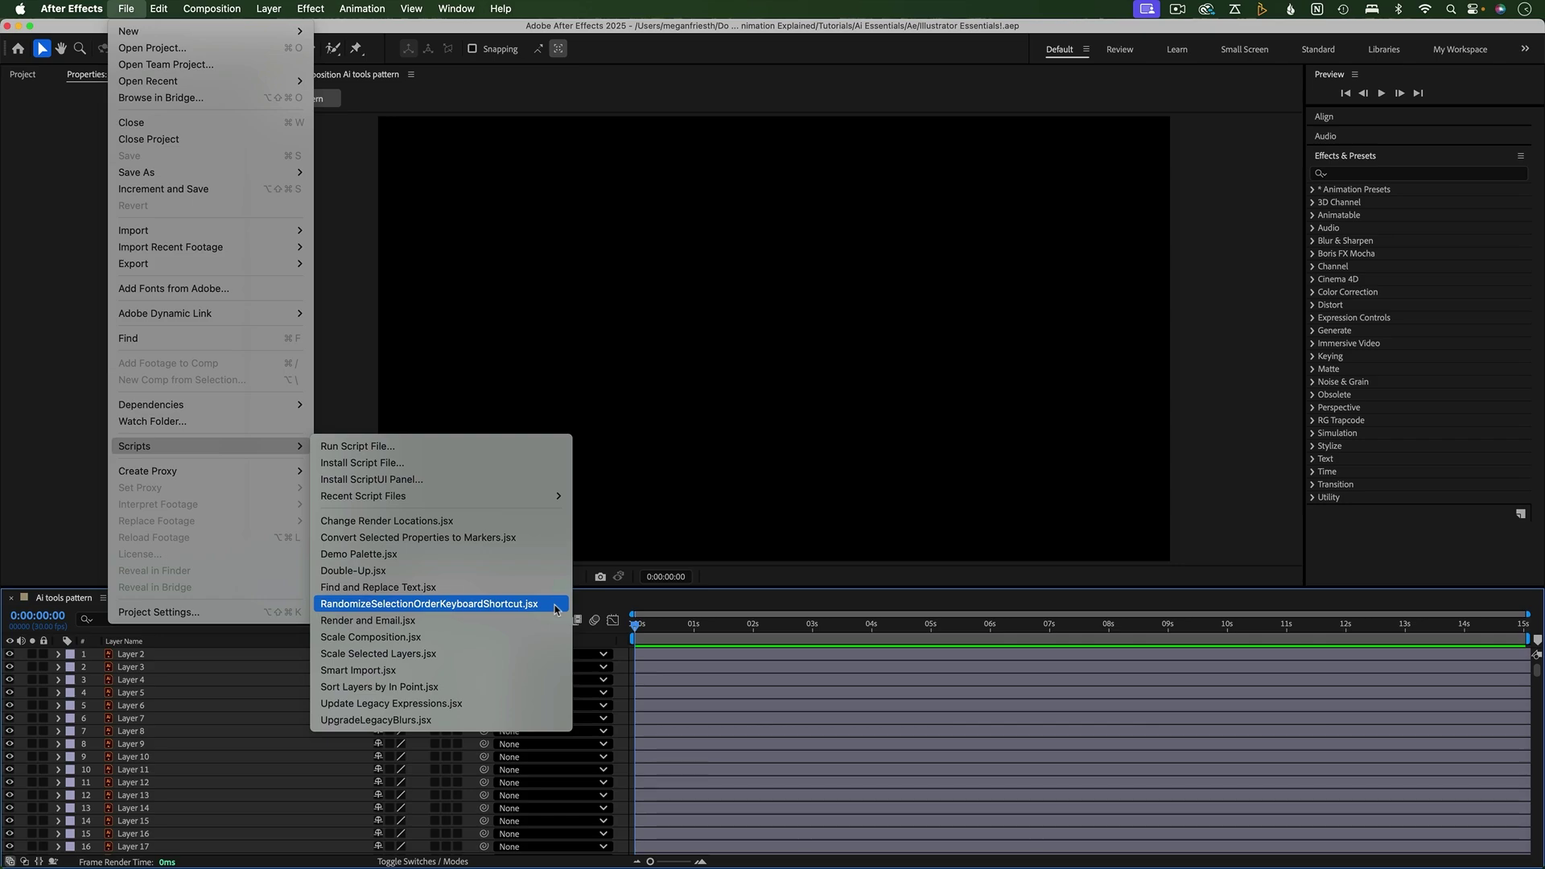
left_click(87, 452)
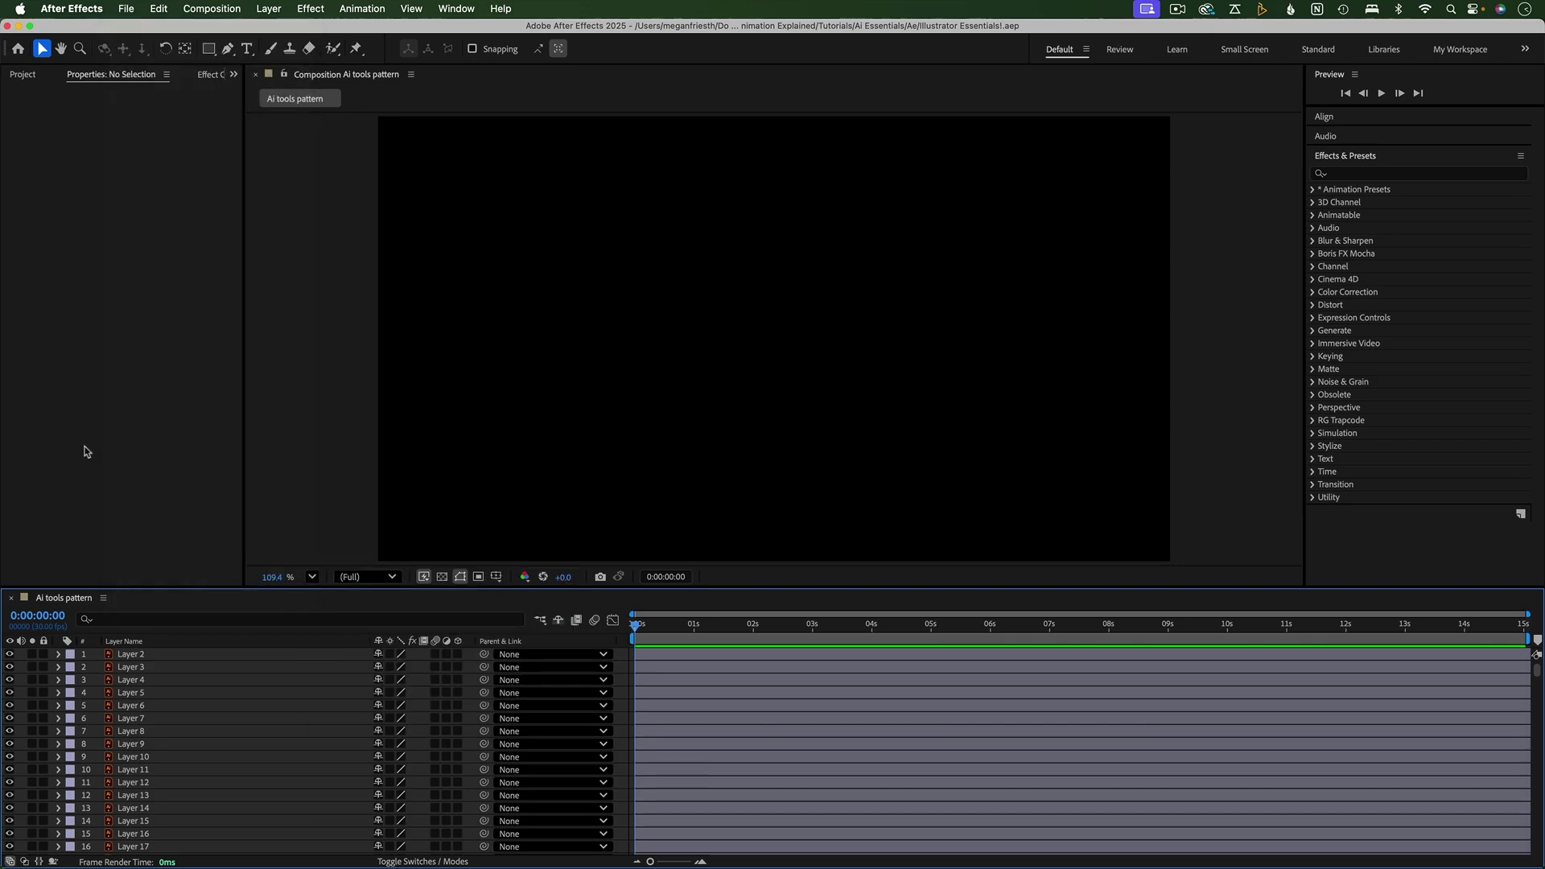
Step: Assign Shift+Cmd+R to the RandomizeSelectionOrderKeyboardShortcut script in Keyboard Shortcuts
left_click(158, 9)
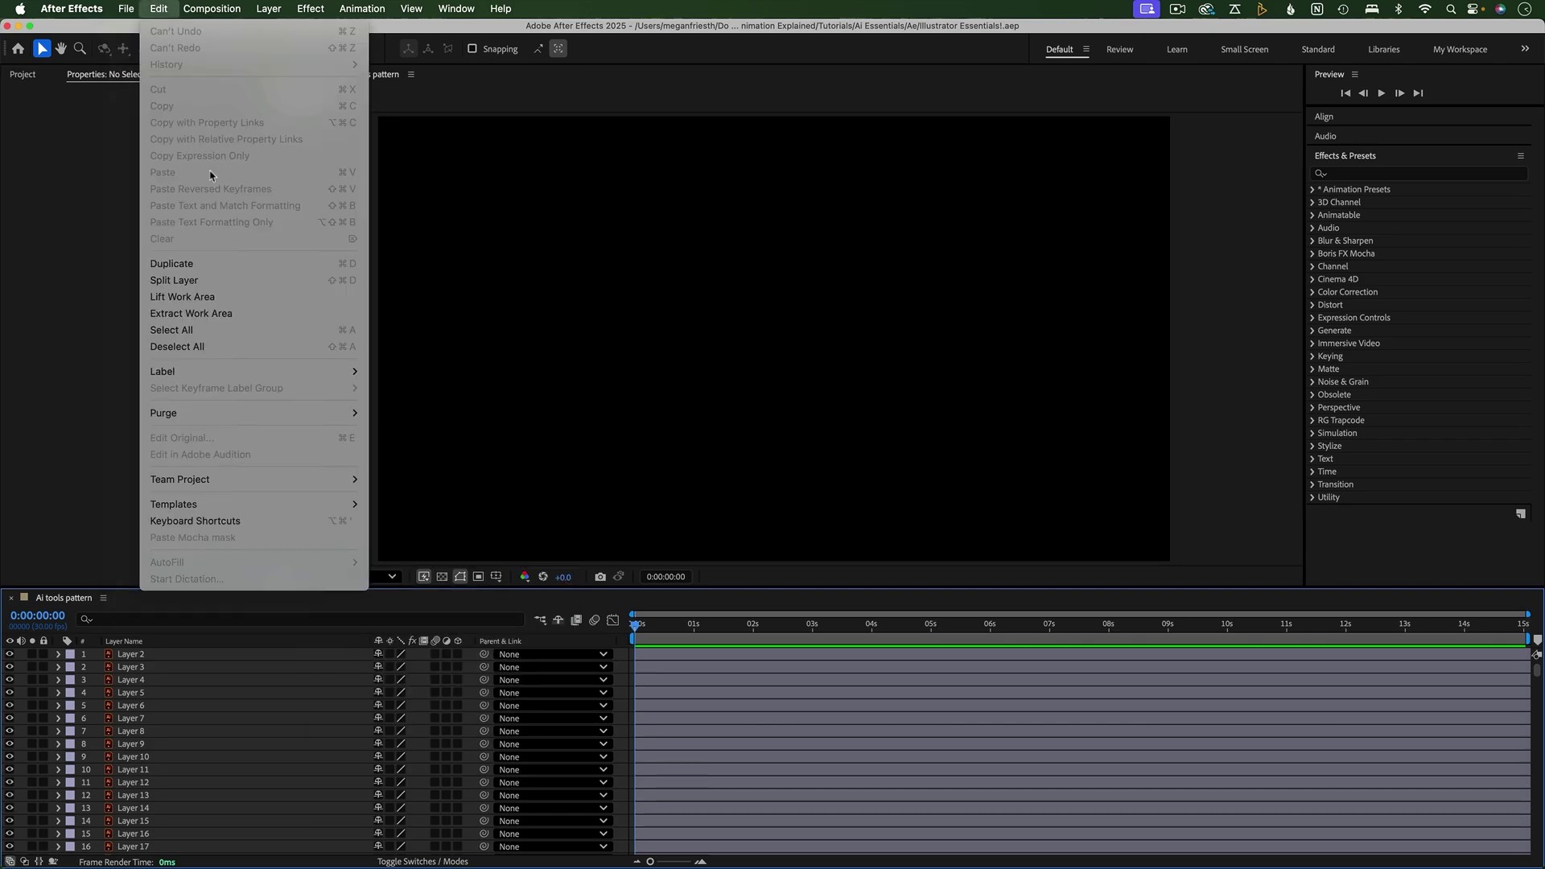
left_click(283, 525)
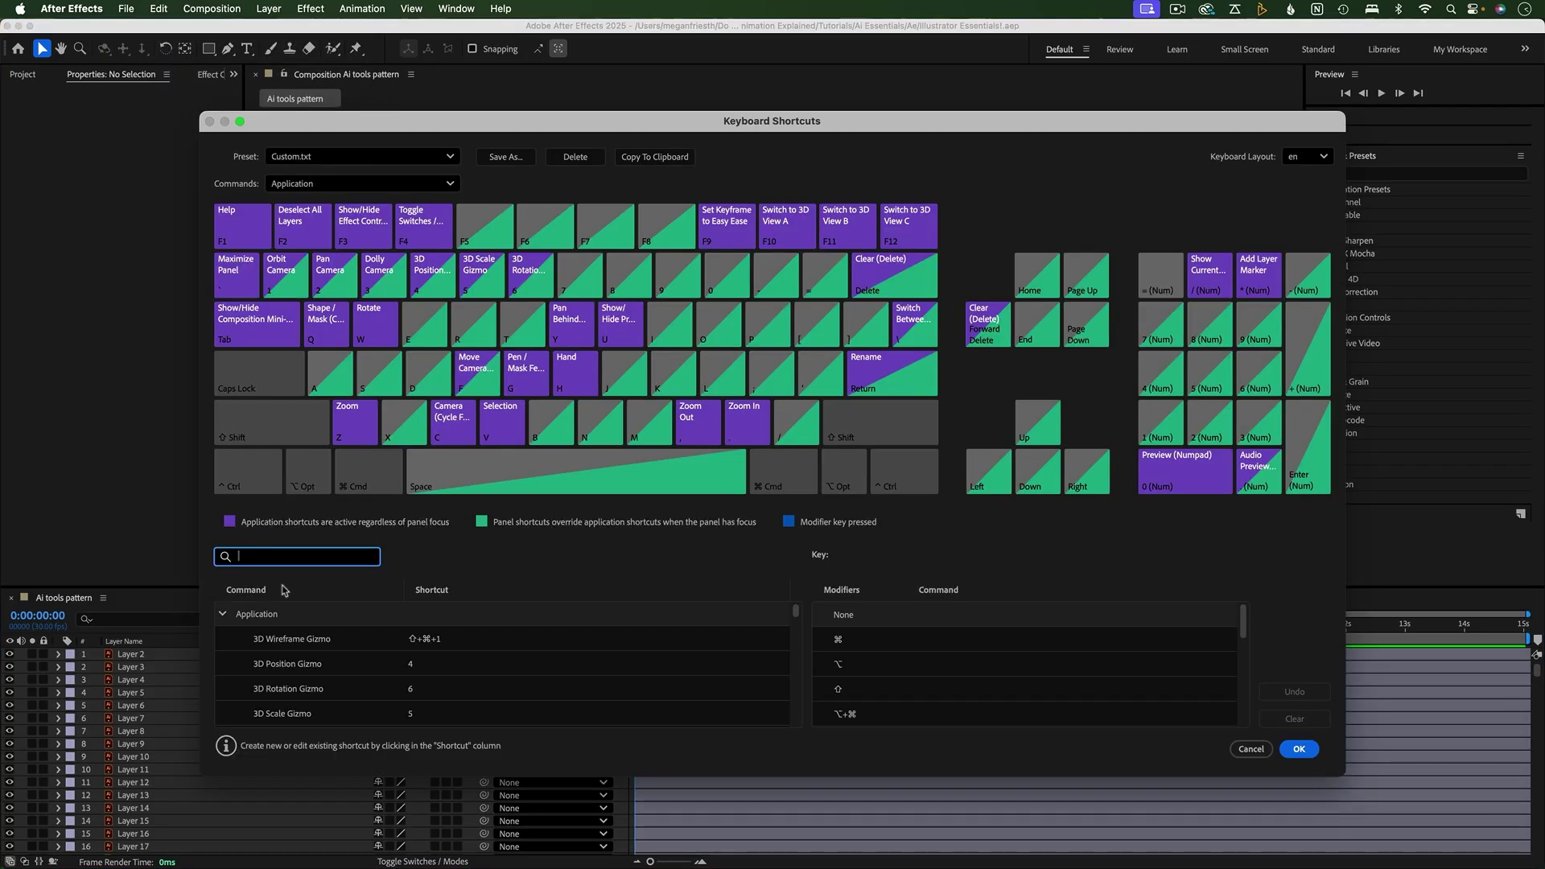
type("randomi")
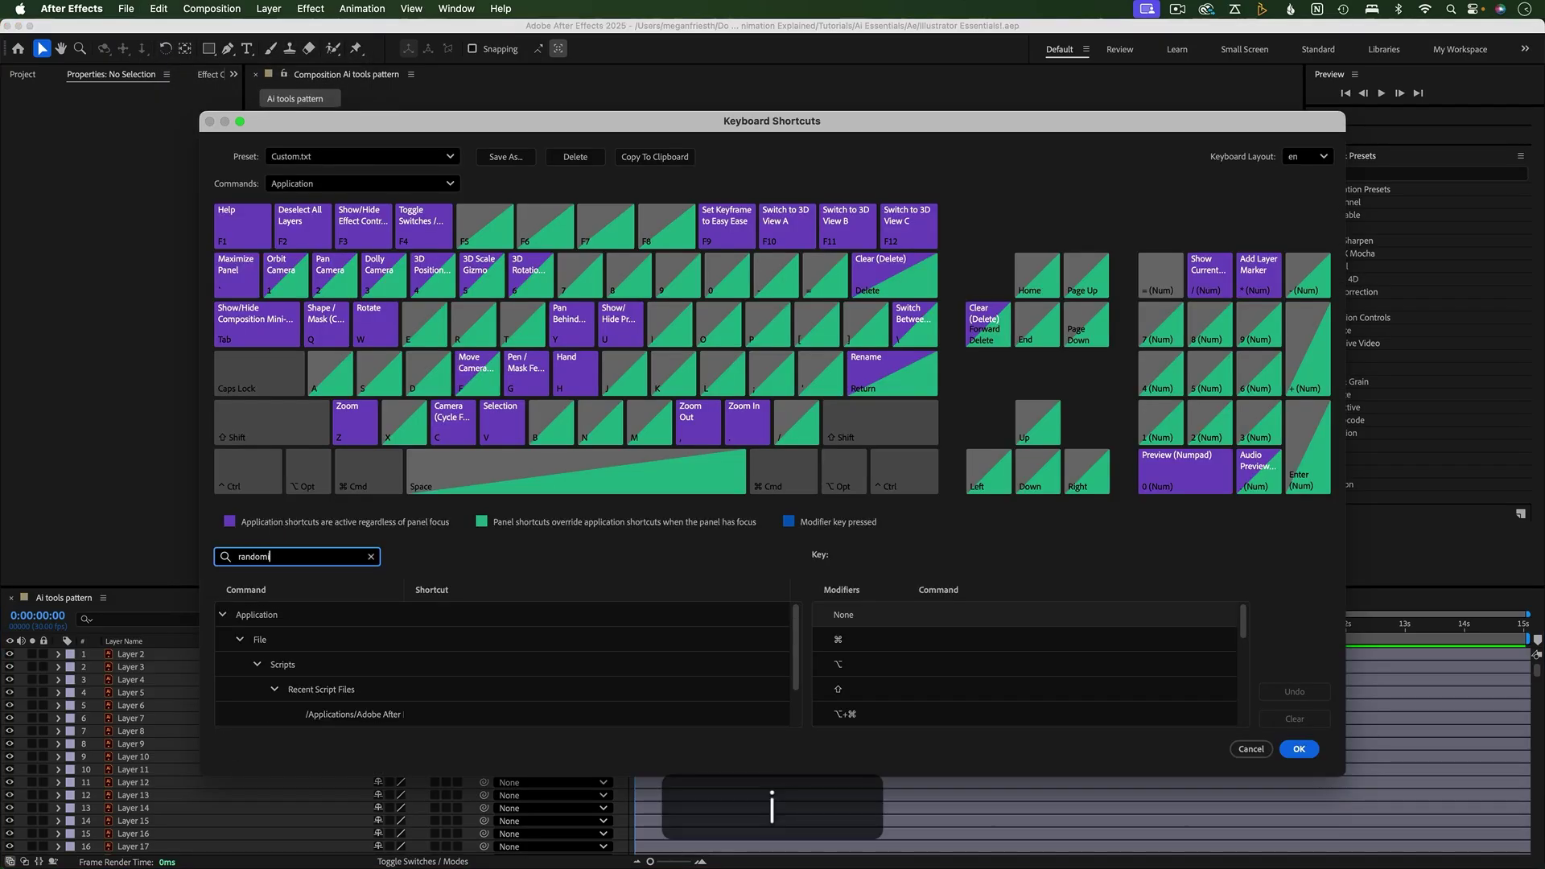
type("ze")
scroll(364, 673, "down", 2)
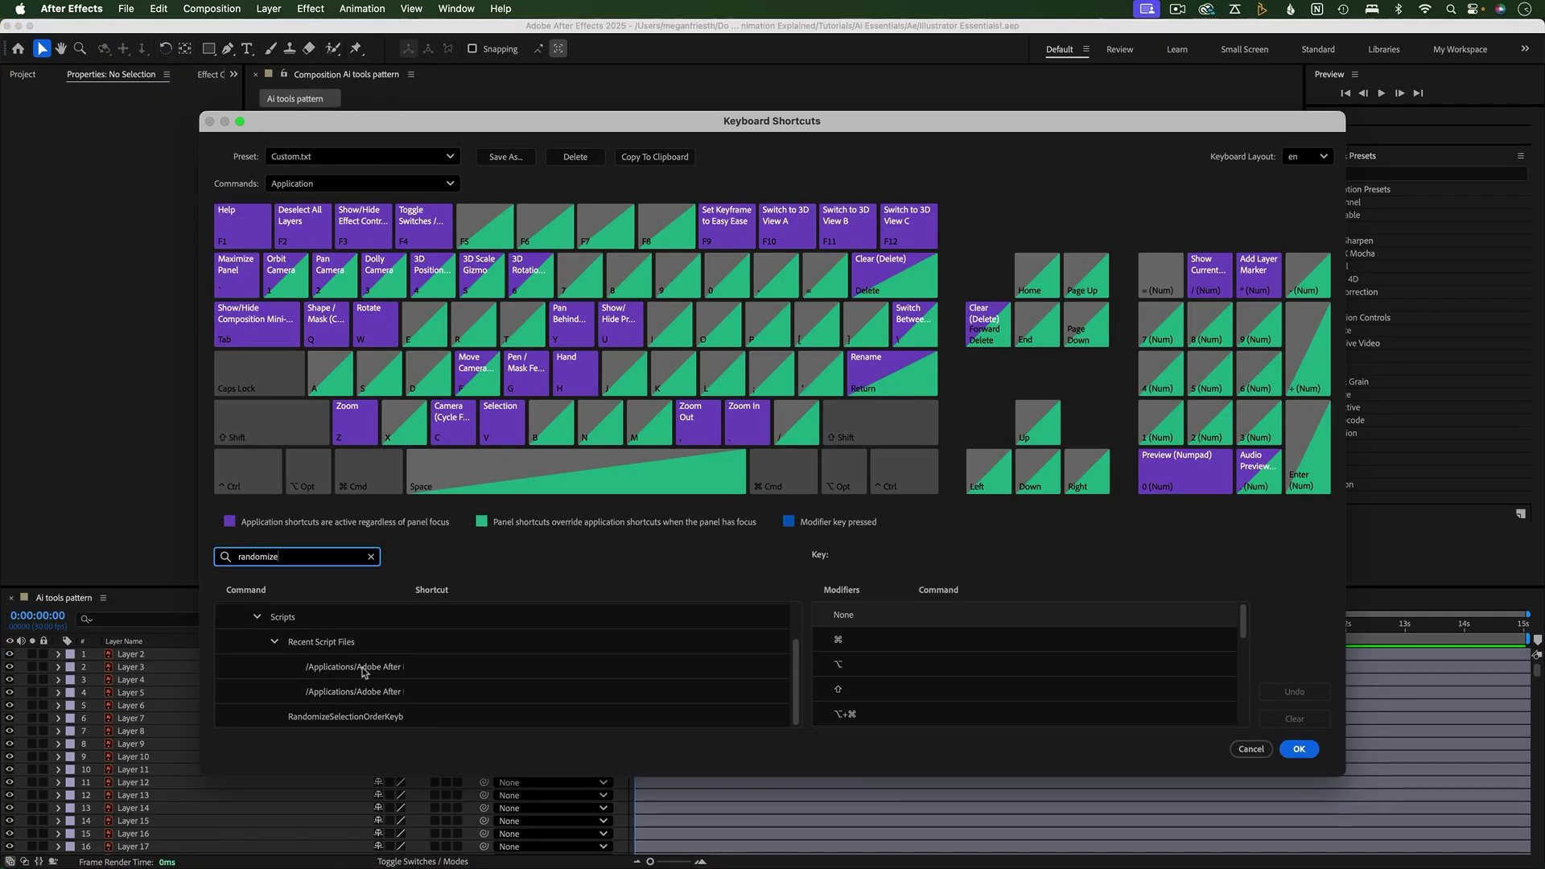
left_click(366, 717)
left_click(433, 719)
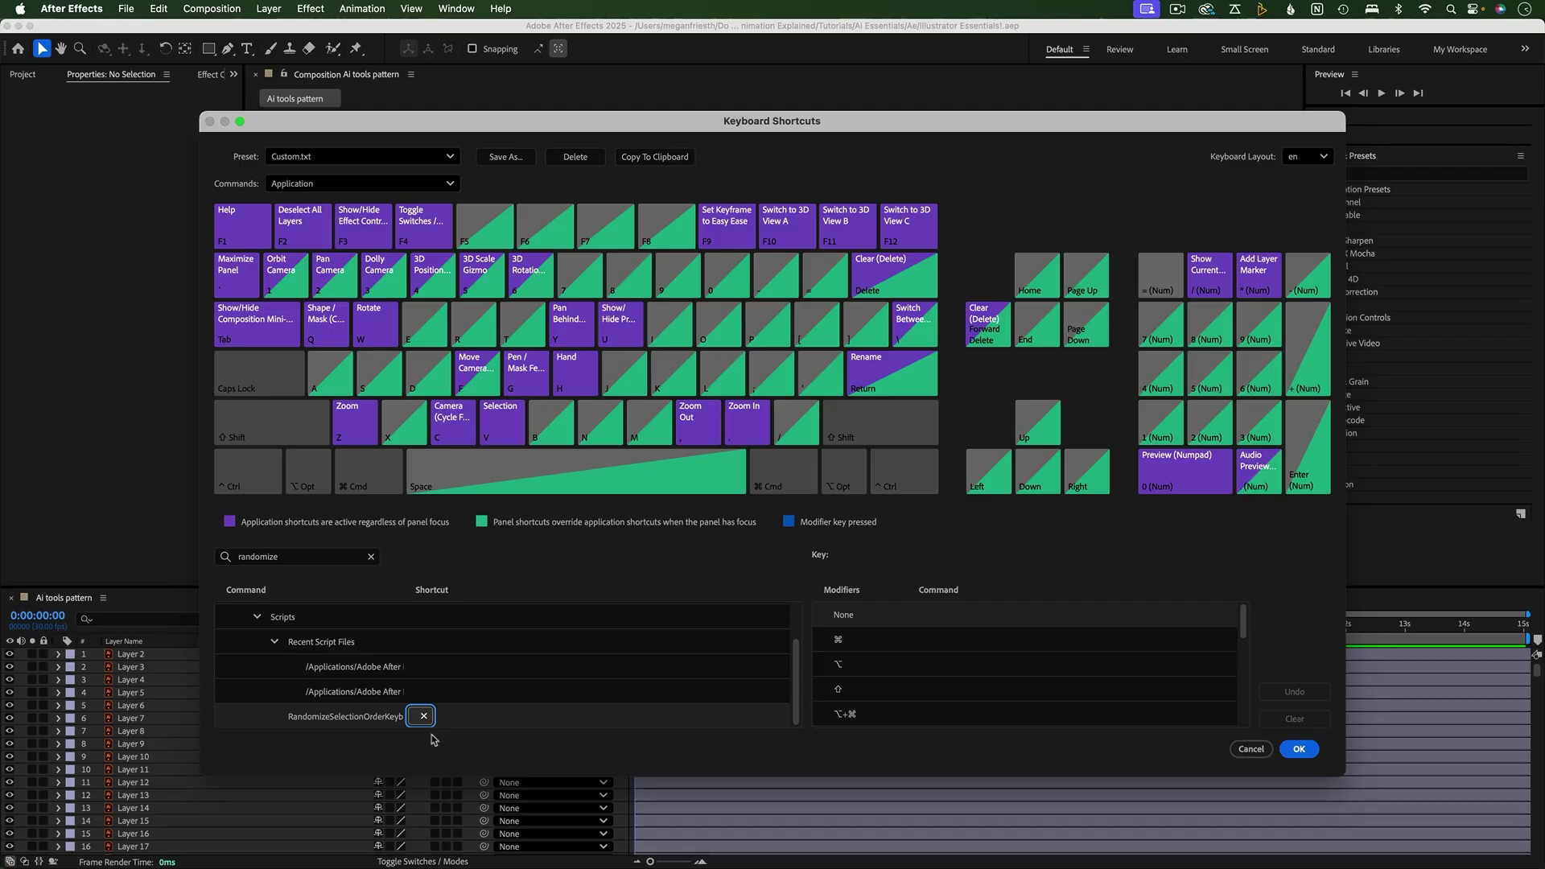
key("shift+super+r")
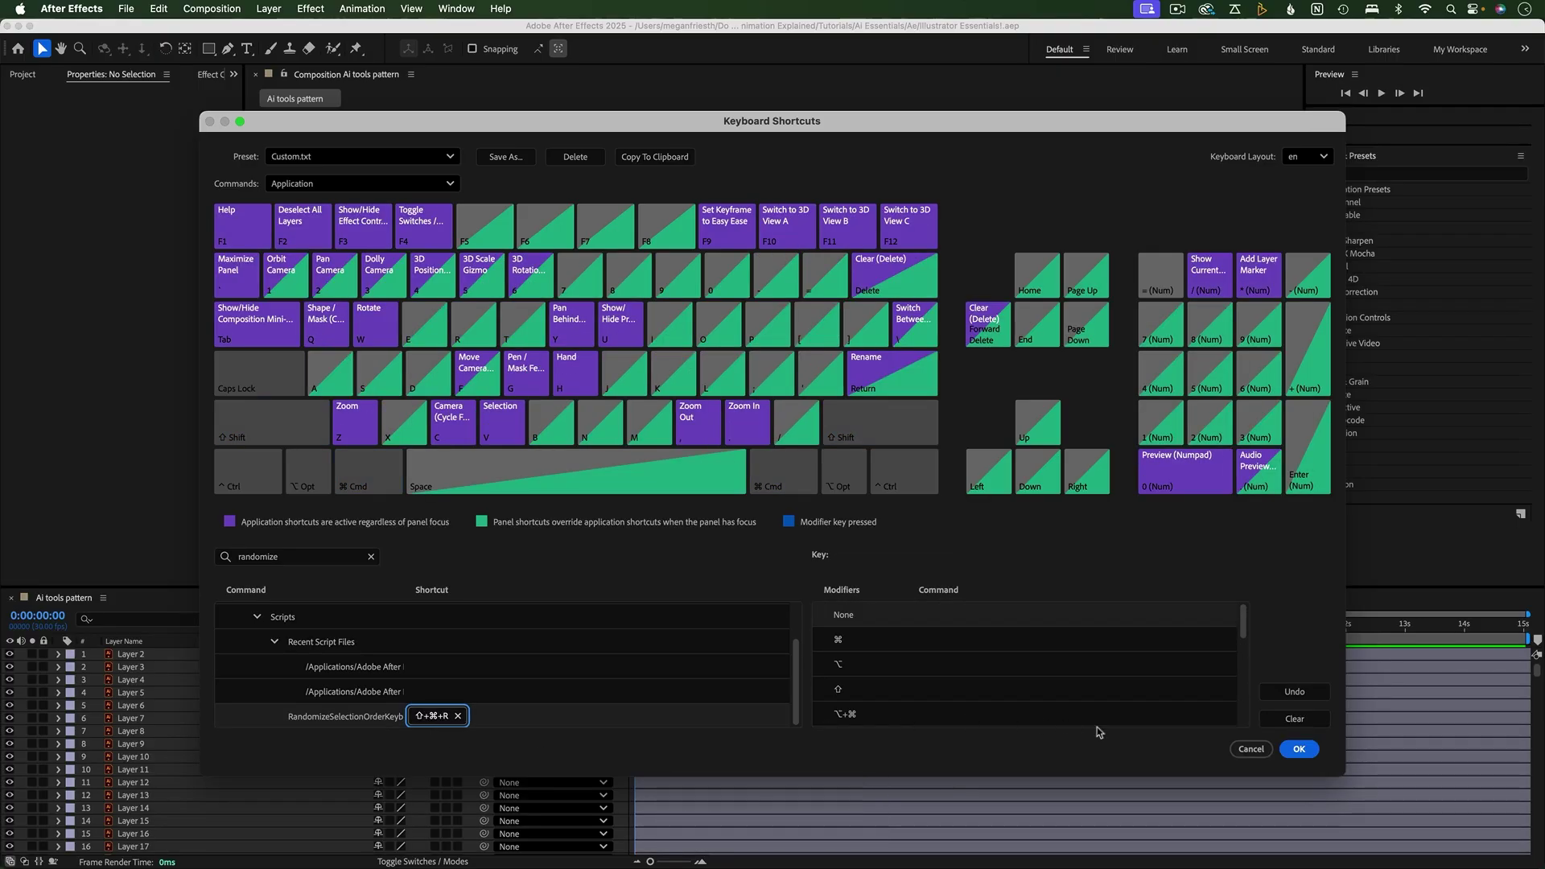
Step: Save the Cmd+Shift+R shortcut, then select all 228 layers and shuffle their order
left_click(1300, 750)
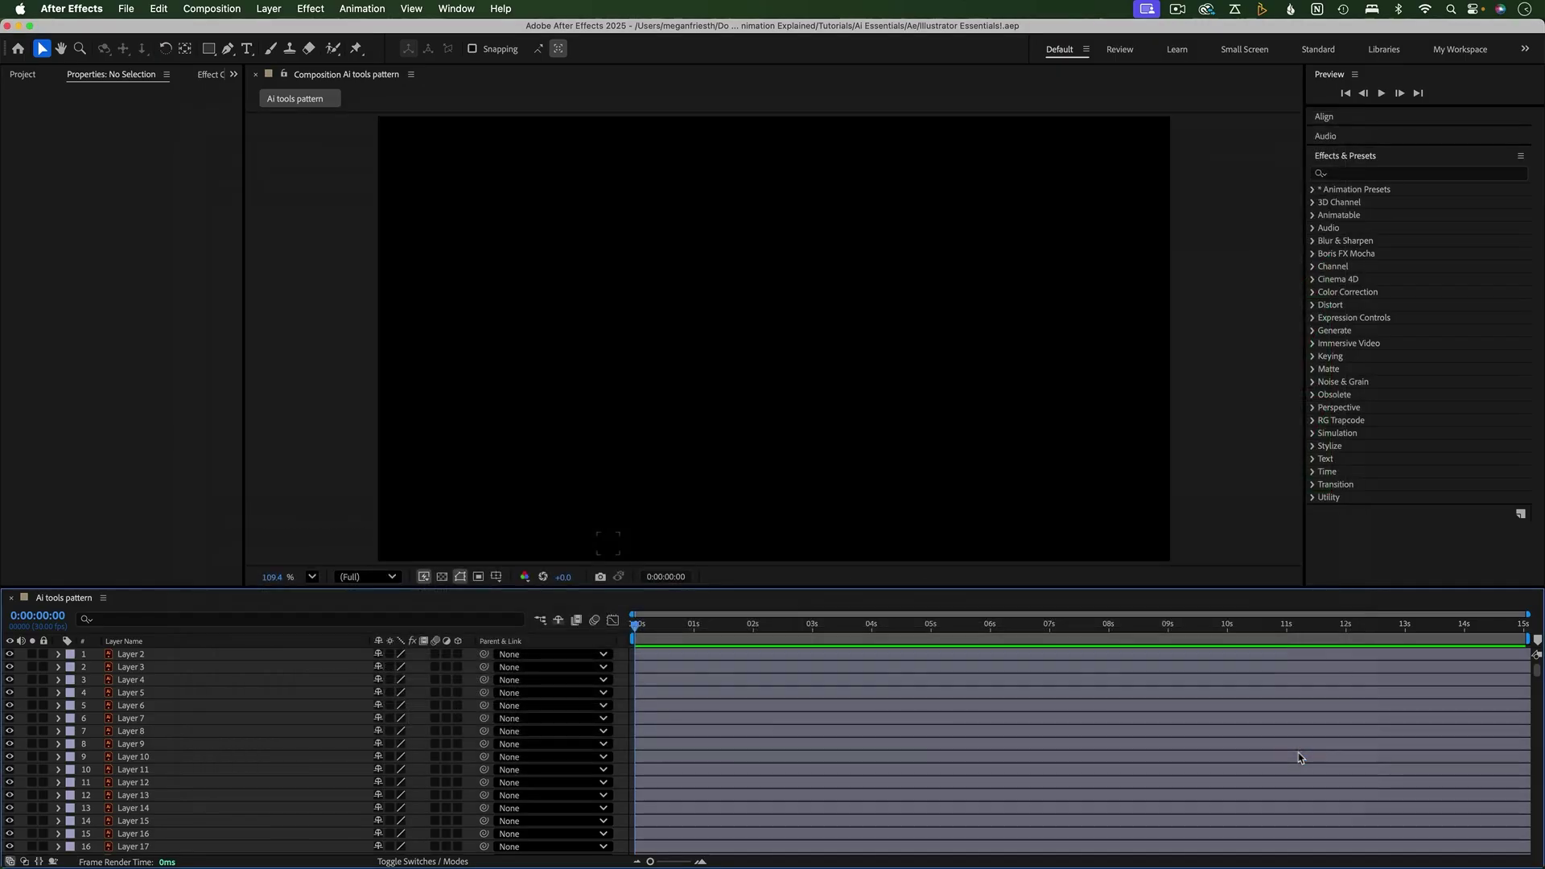
left_click(698, 662)
key("super+a")
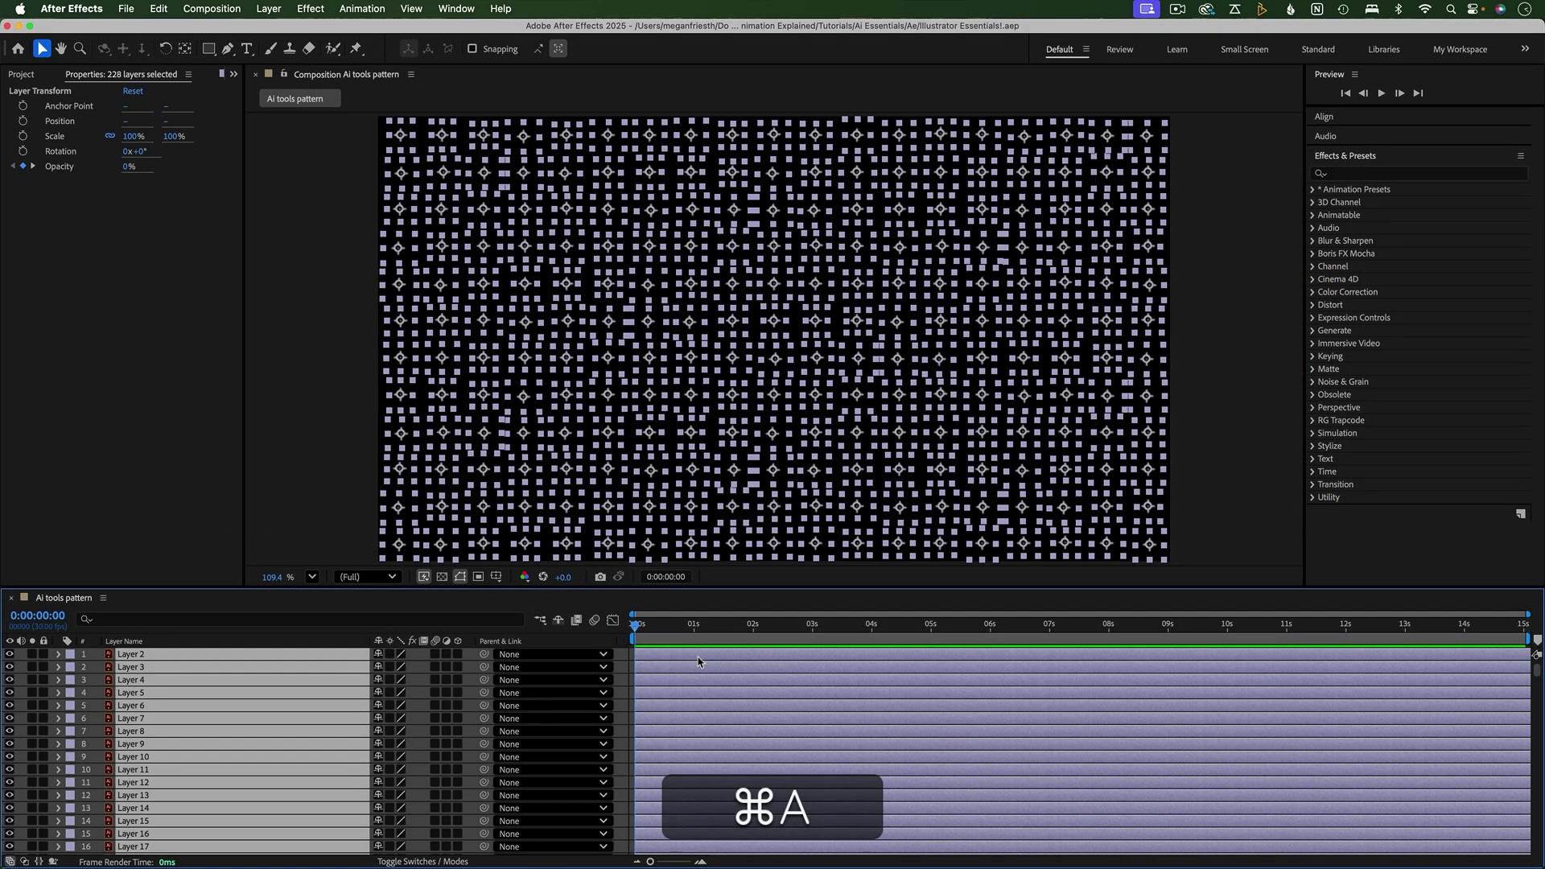
key("super+shift+r")
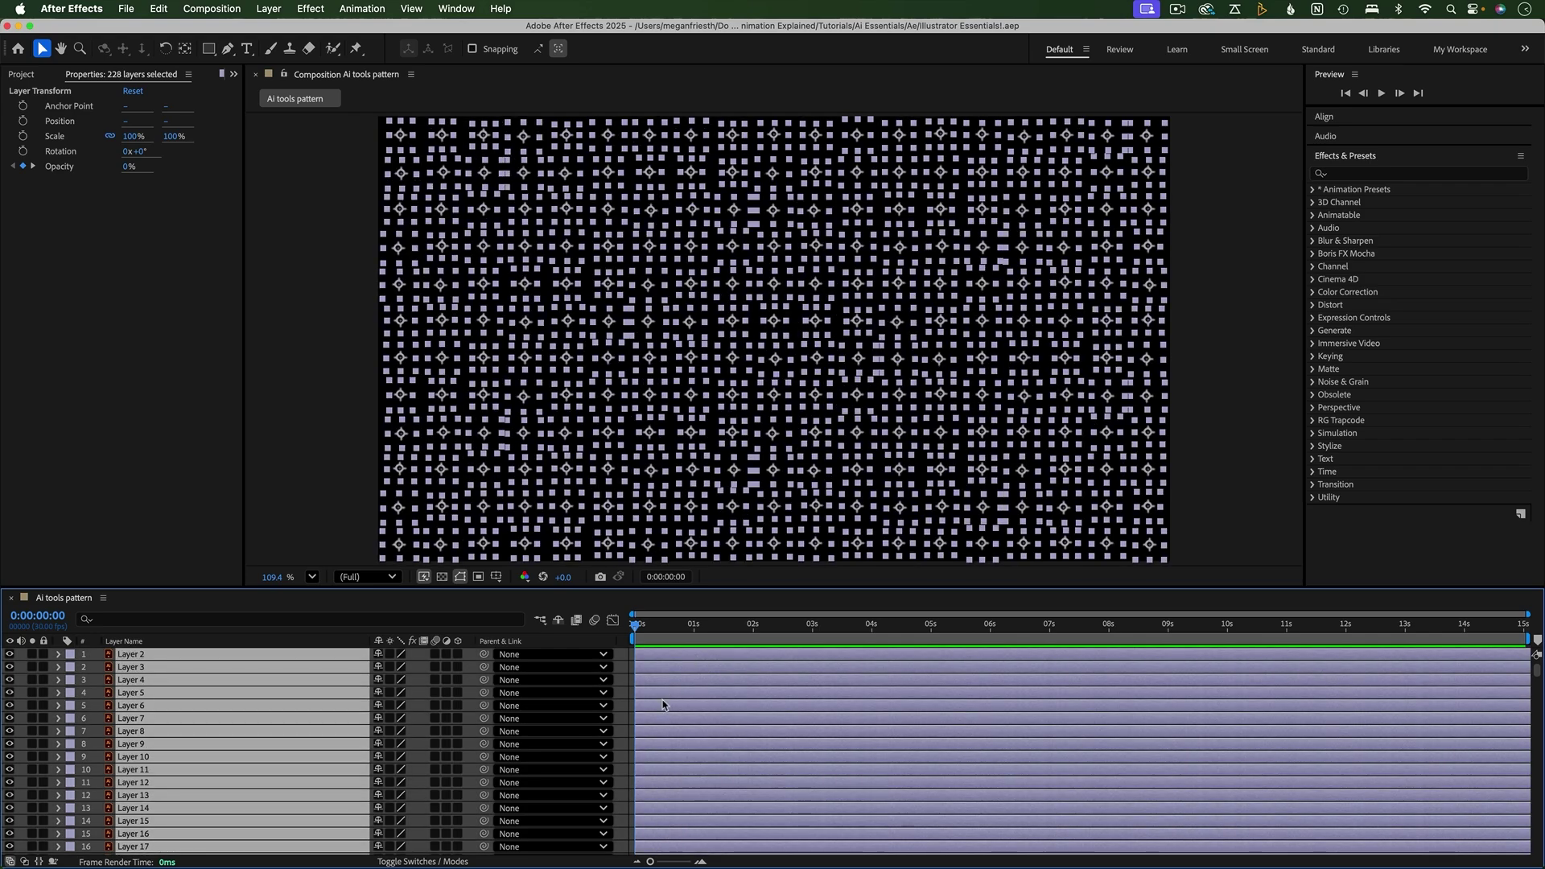
Step: Stagger the 228 layers' start times over 2 seconds, preview them, then stop at 0:00:03:02
key("alt+super")
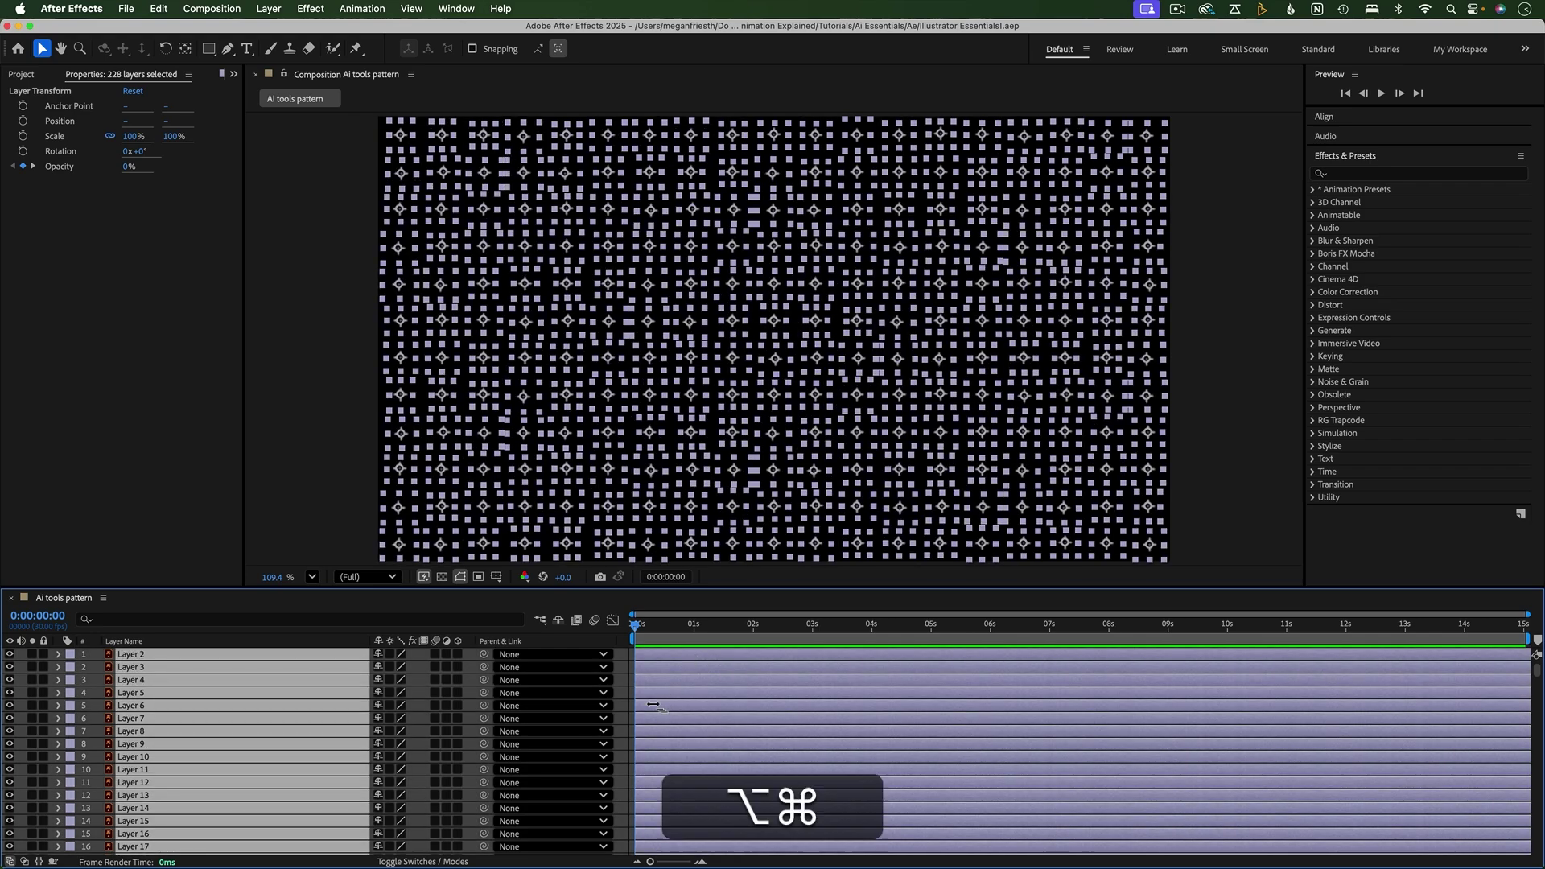
left_click_drag(662, 708, 838, 710)
key("F2")
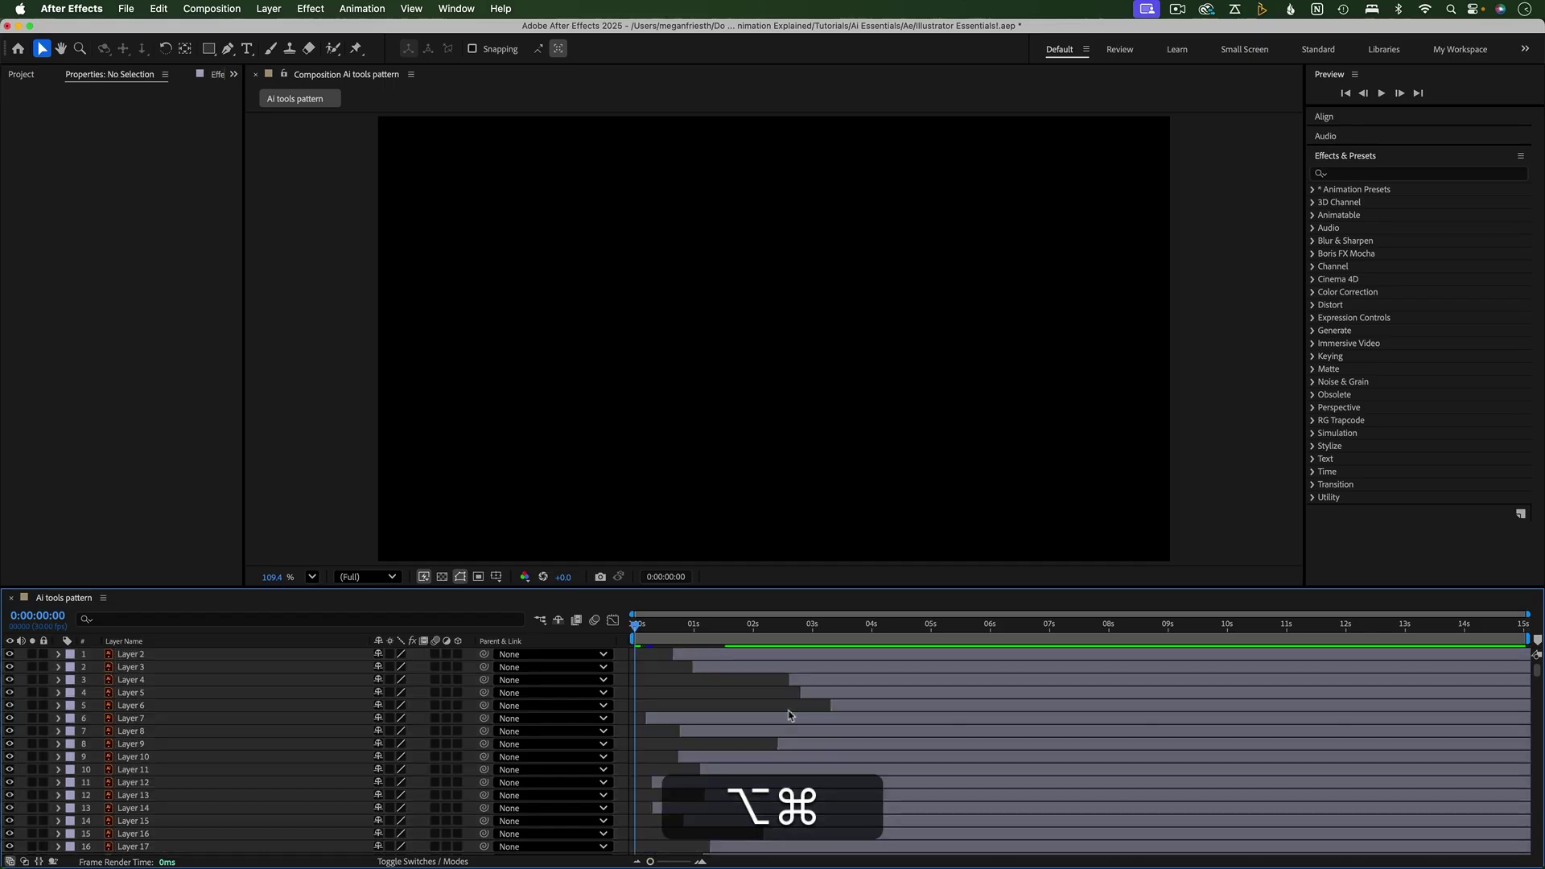
key("space")
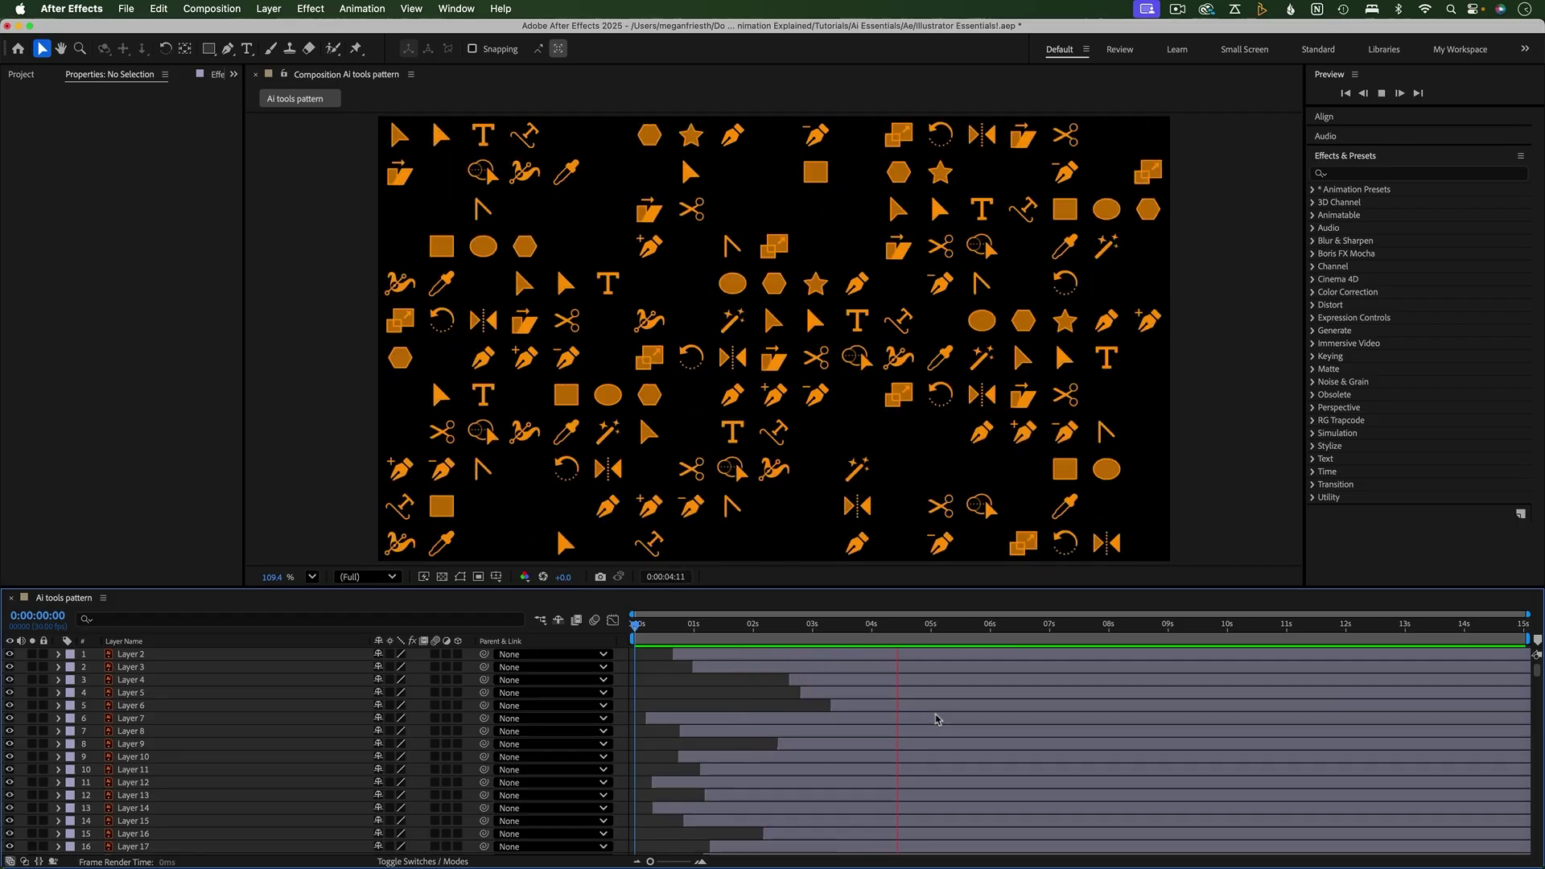
key("super+a")
left_click(817, 628)
key("super+shift+a")
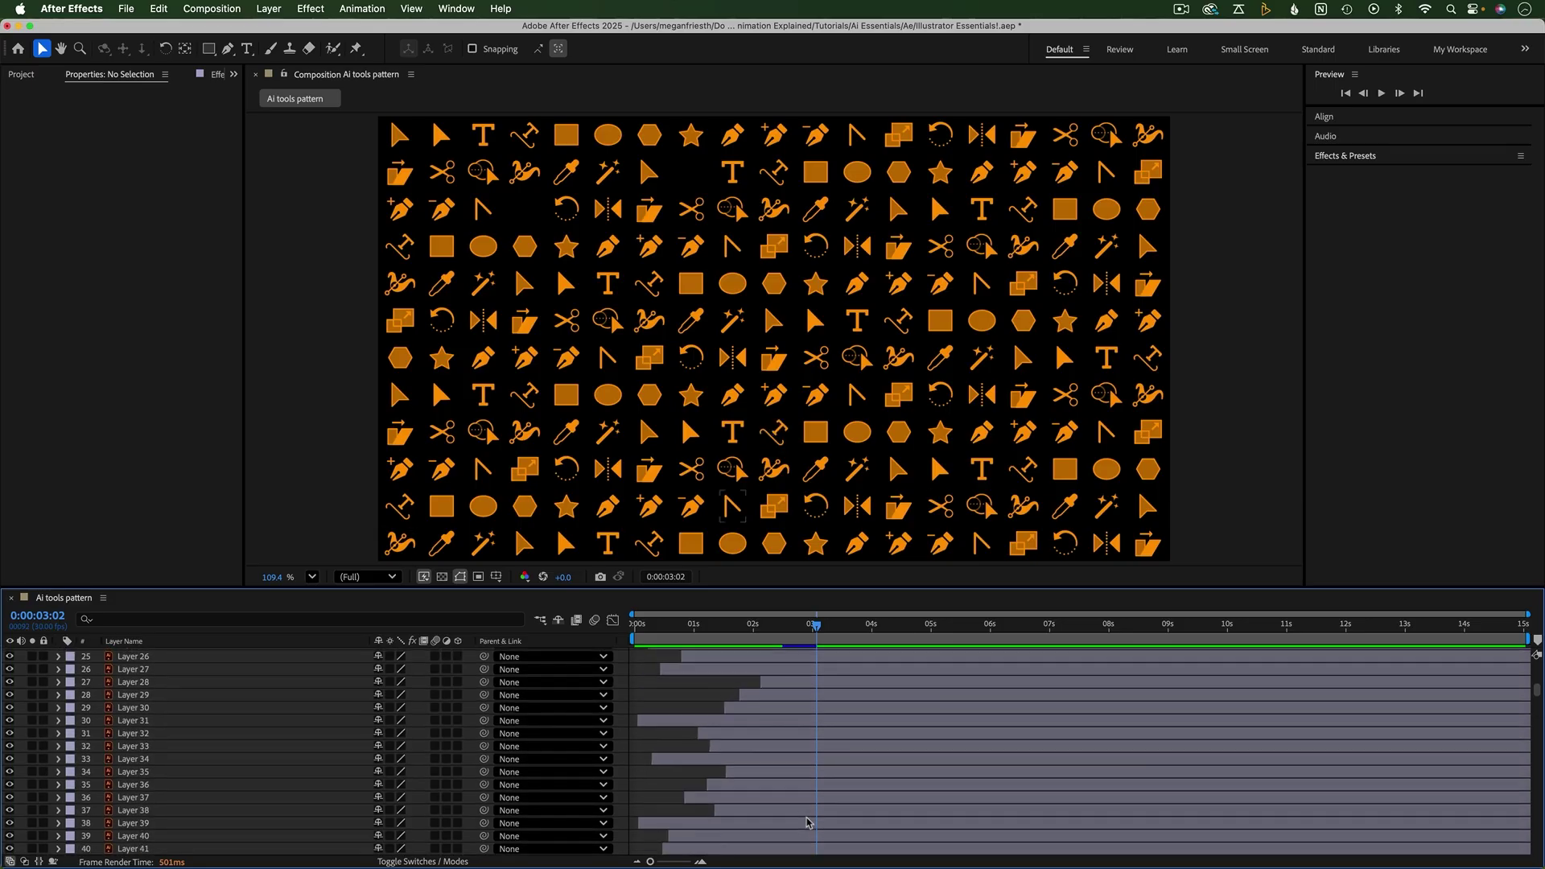
Step: Save the project and run Sort Layers by In Point.jsx on all 228 icon layers
key("super+s")
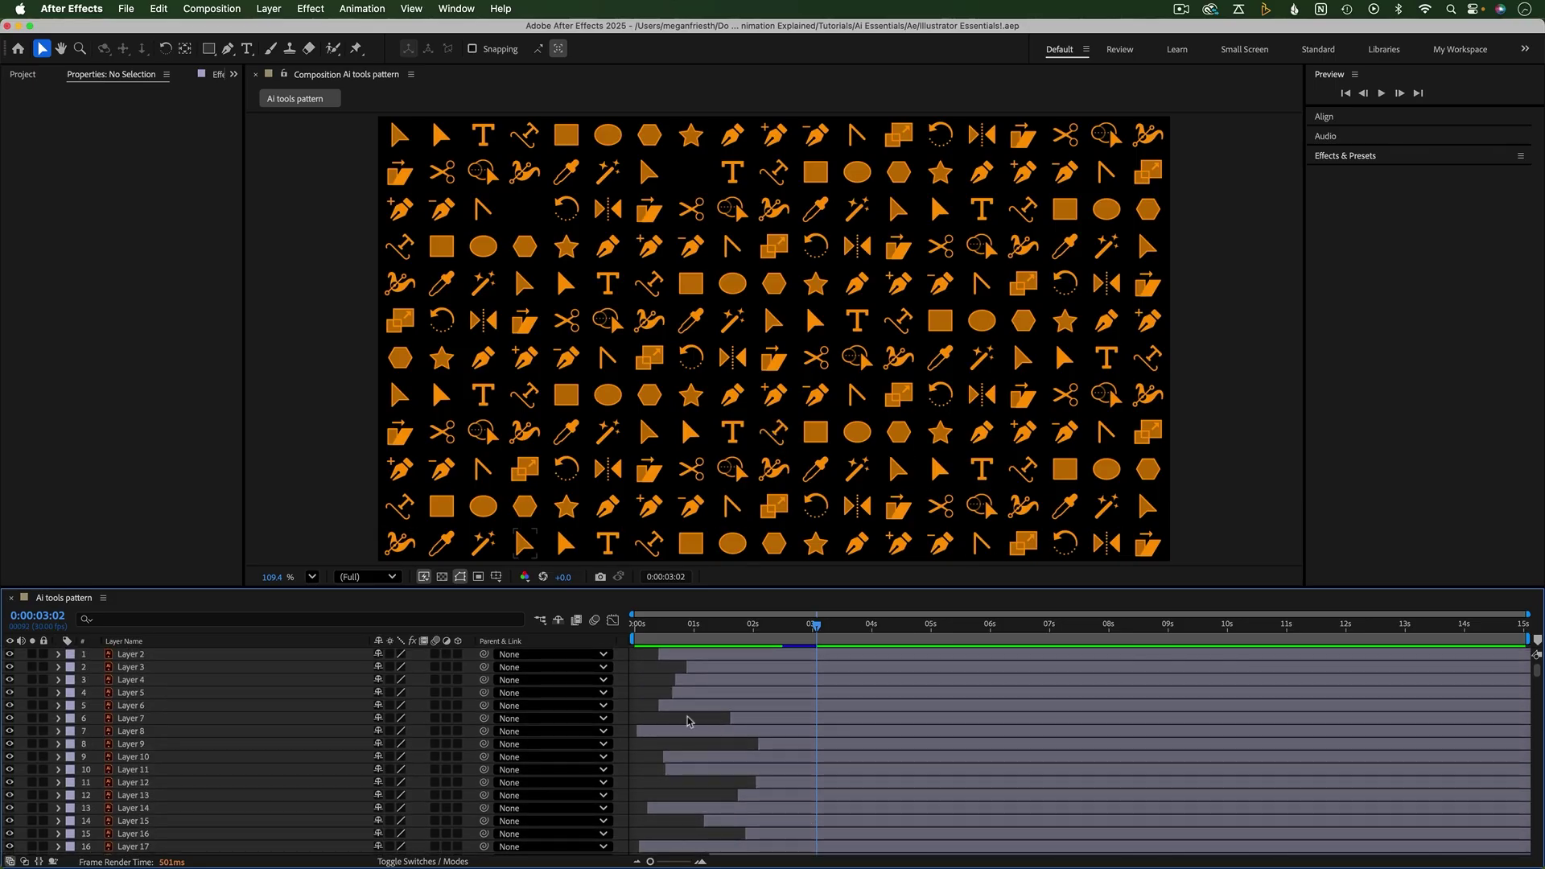
key("super+a")
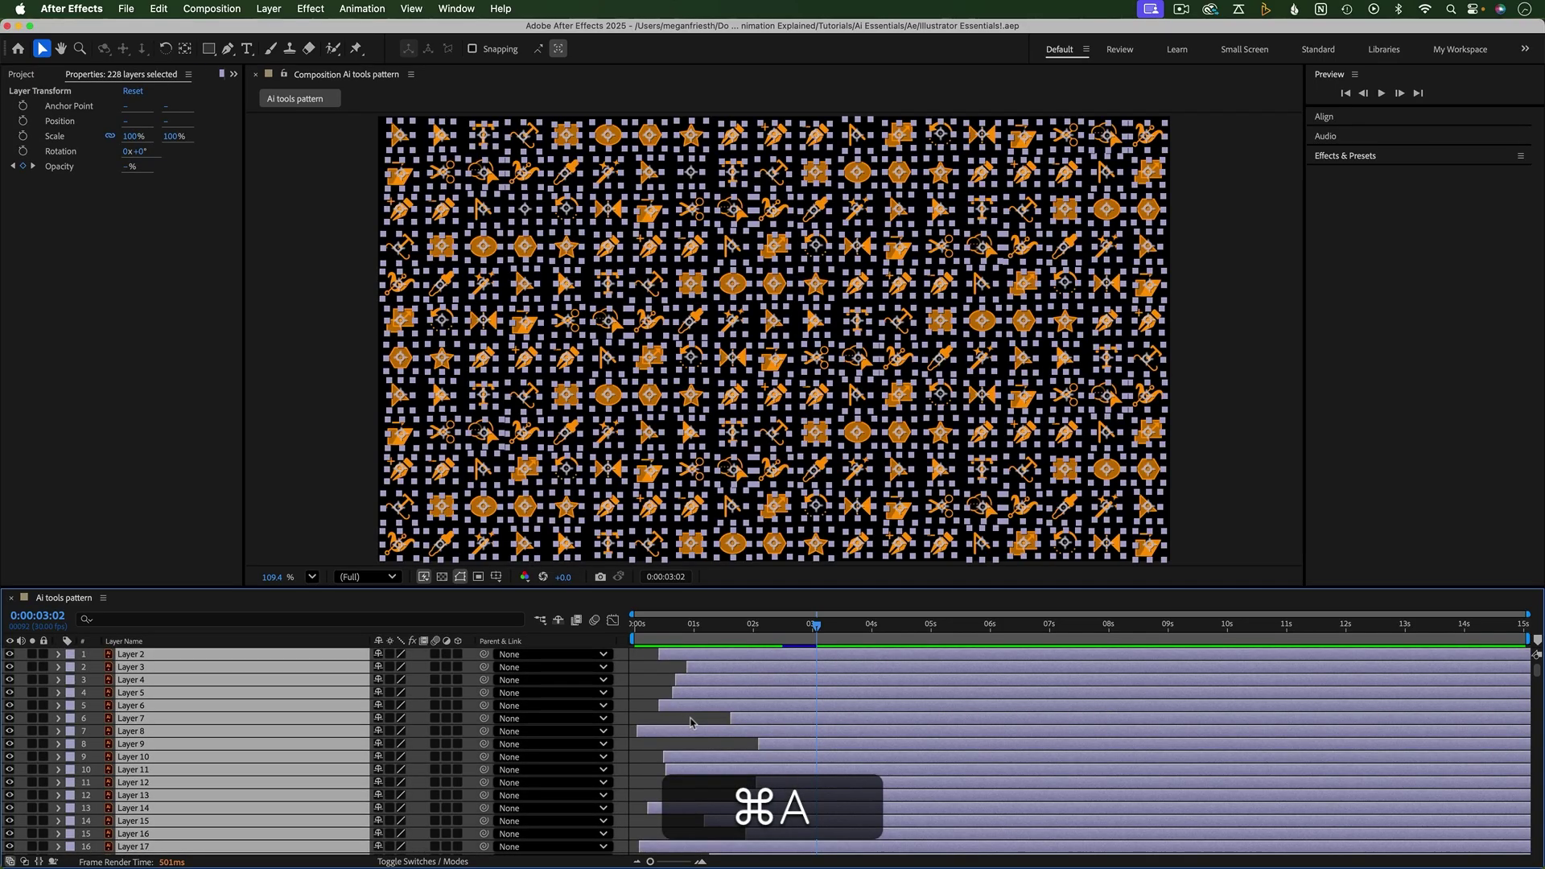
left_click(127, 9)
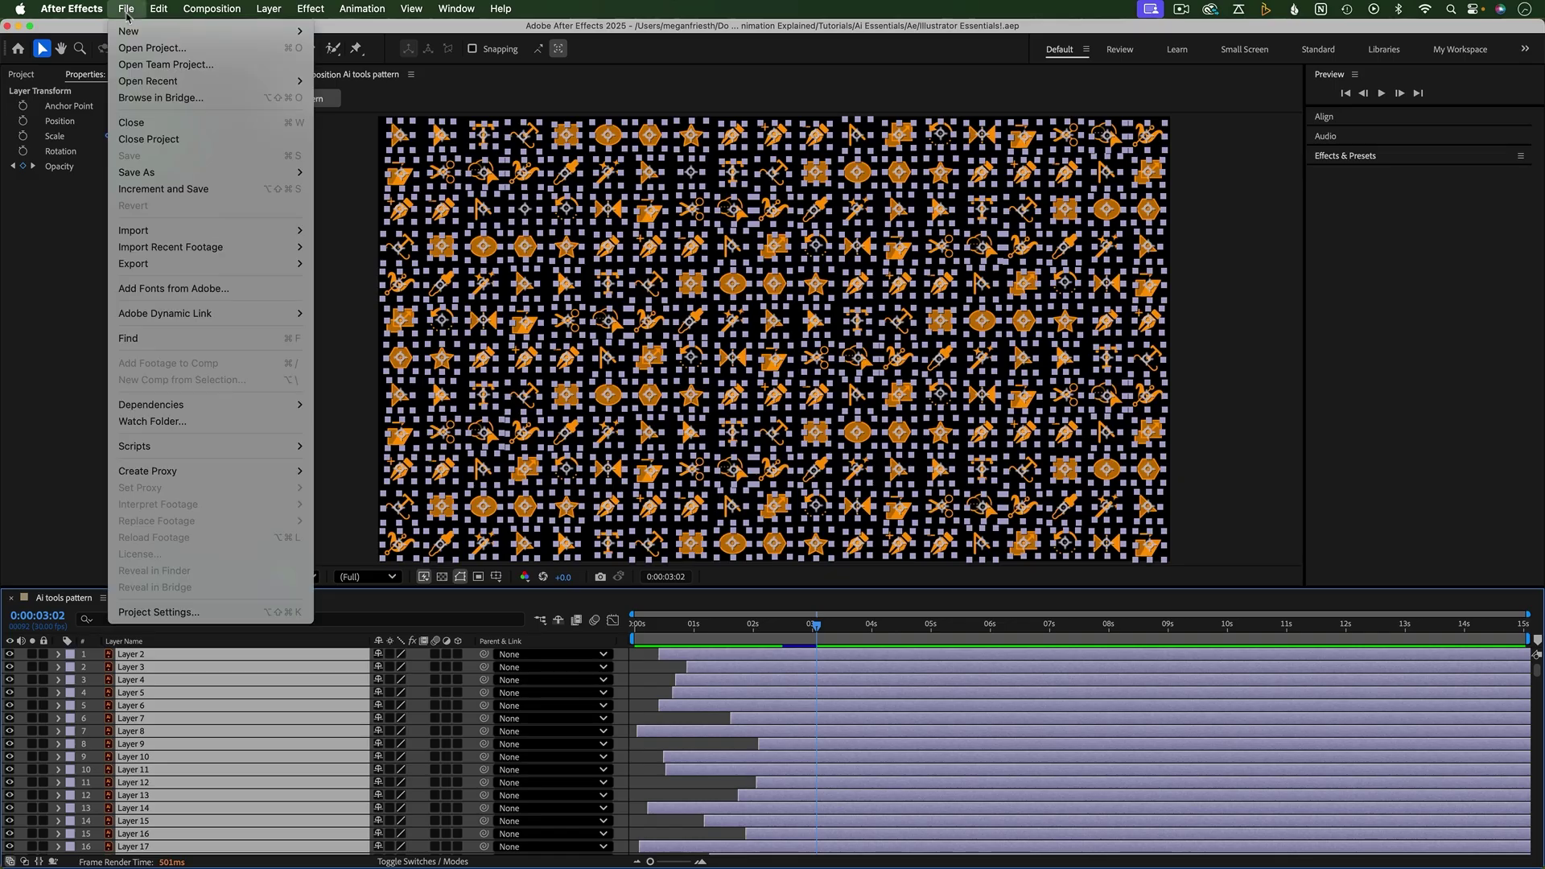
mouse_move(169, 446)
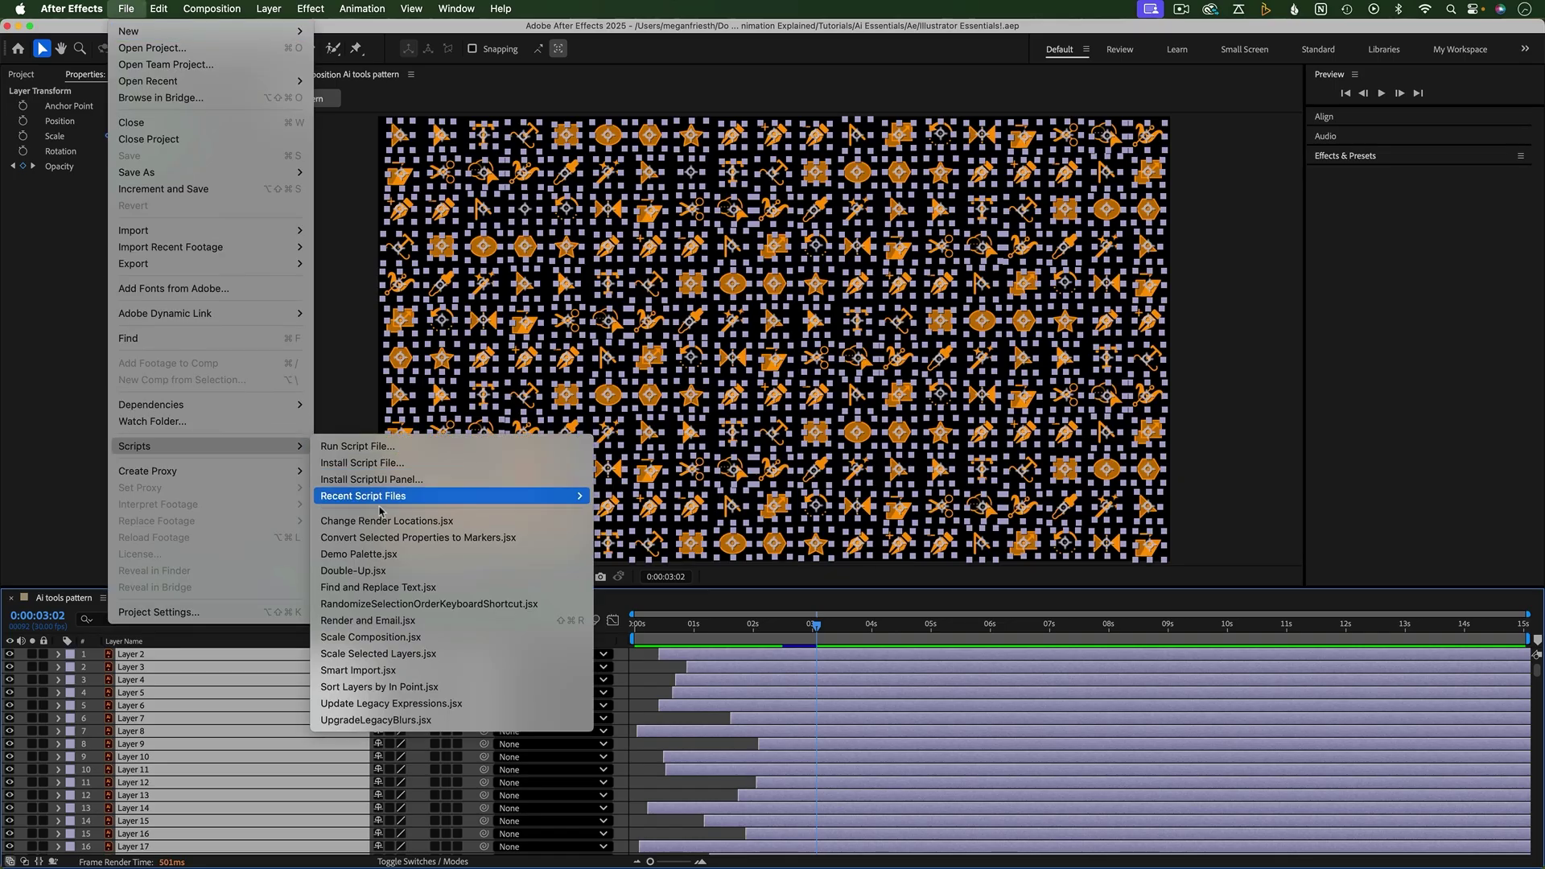
left_click(477, 688)
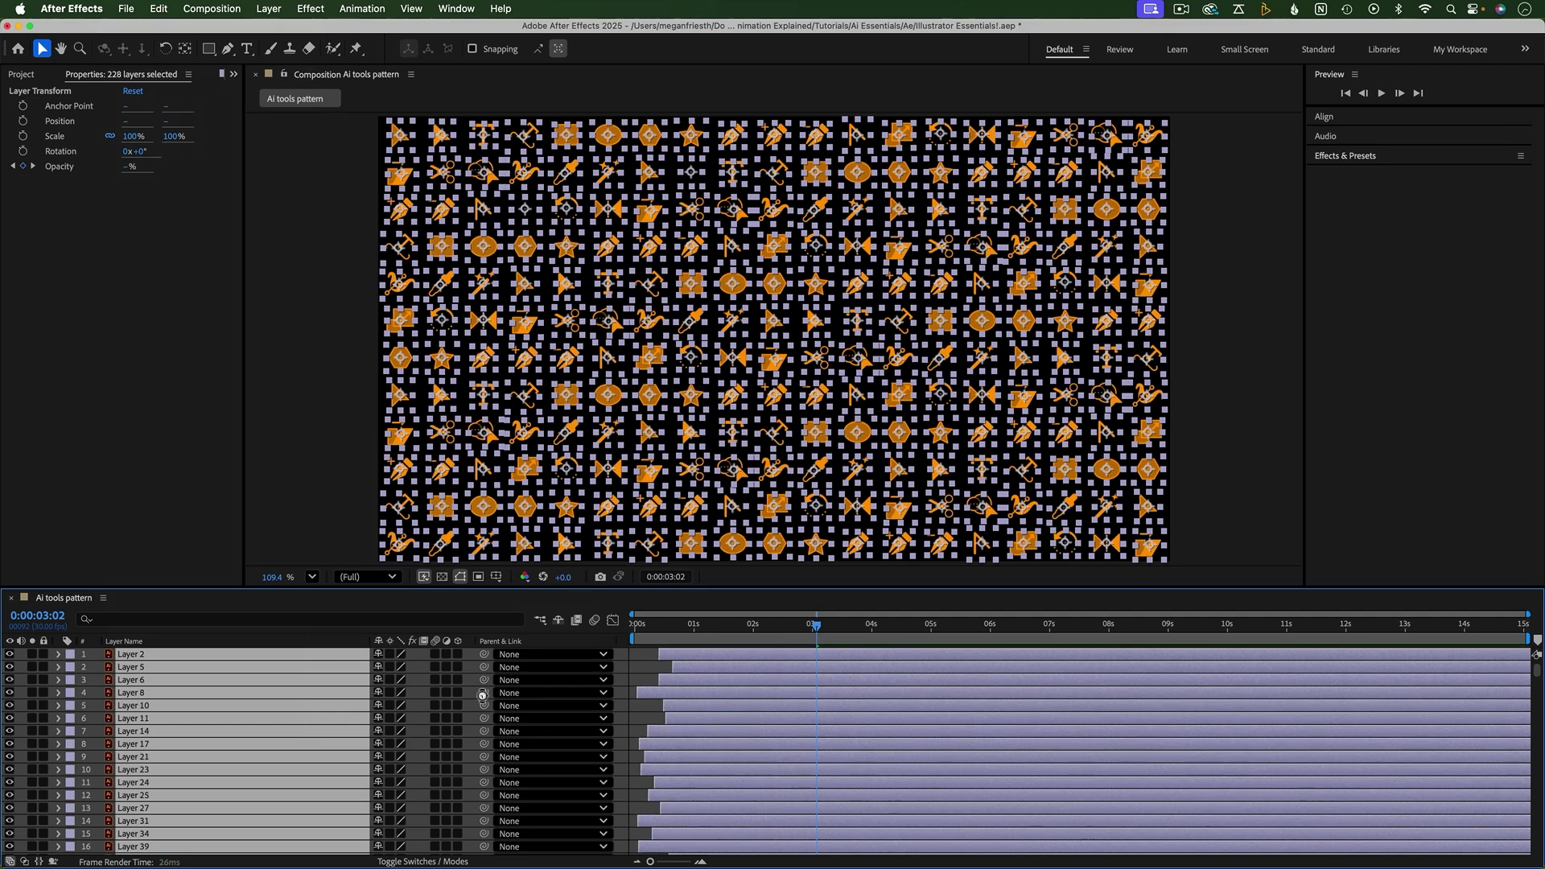
scroll(792, 730, "down", 20)
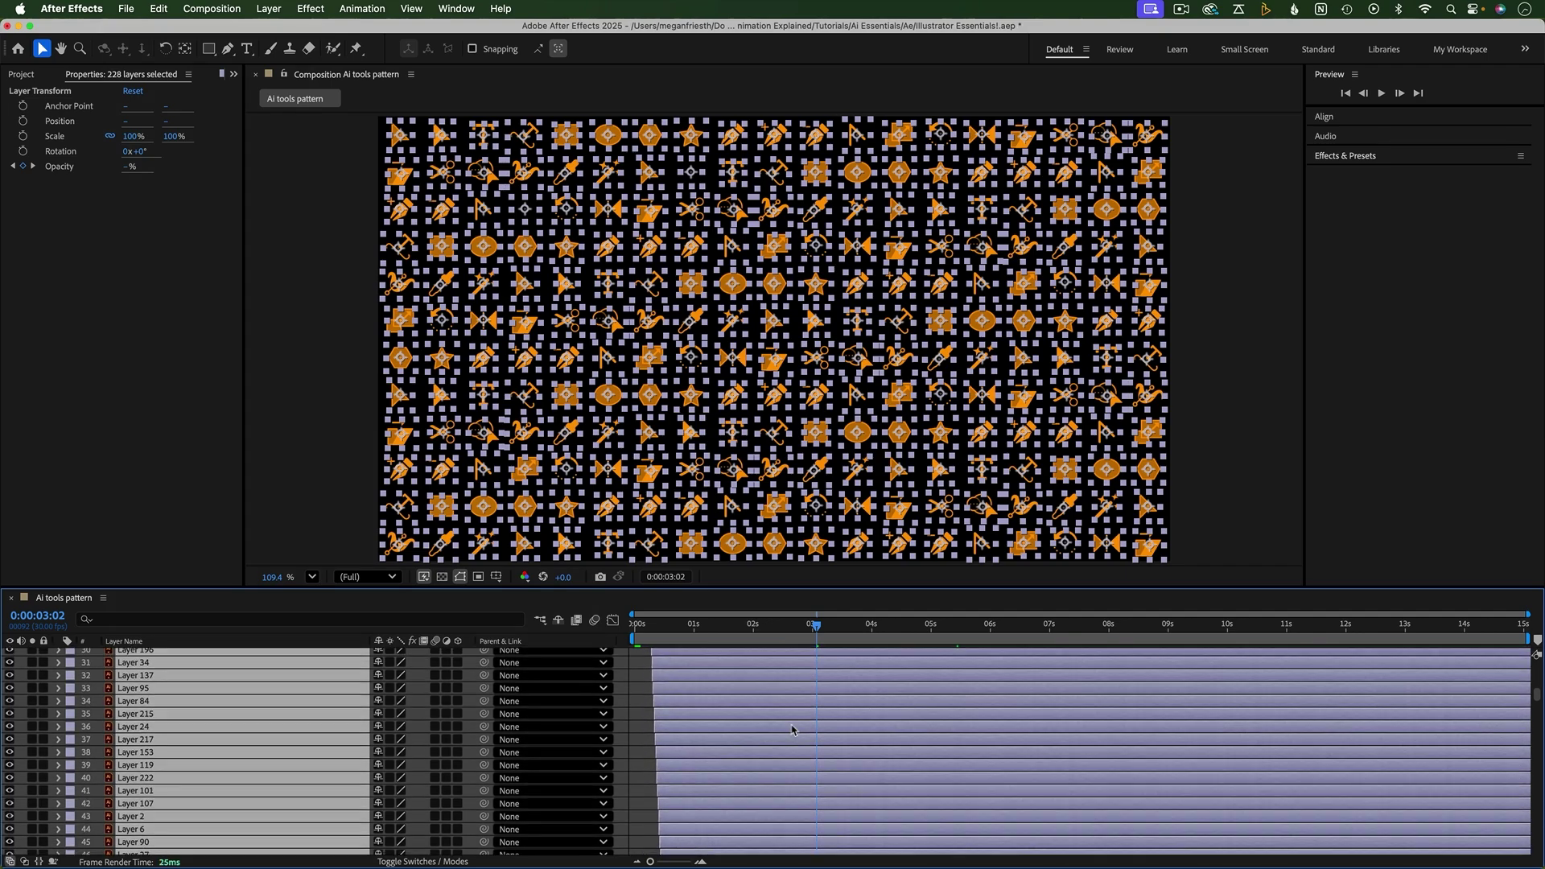
scroll(792, 730, "down", 20)
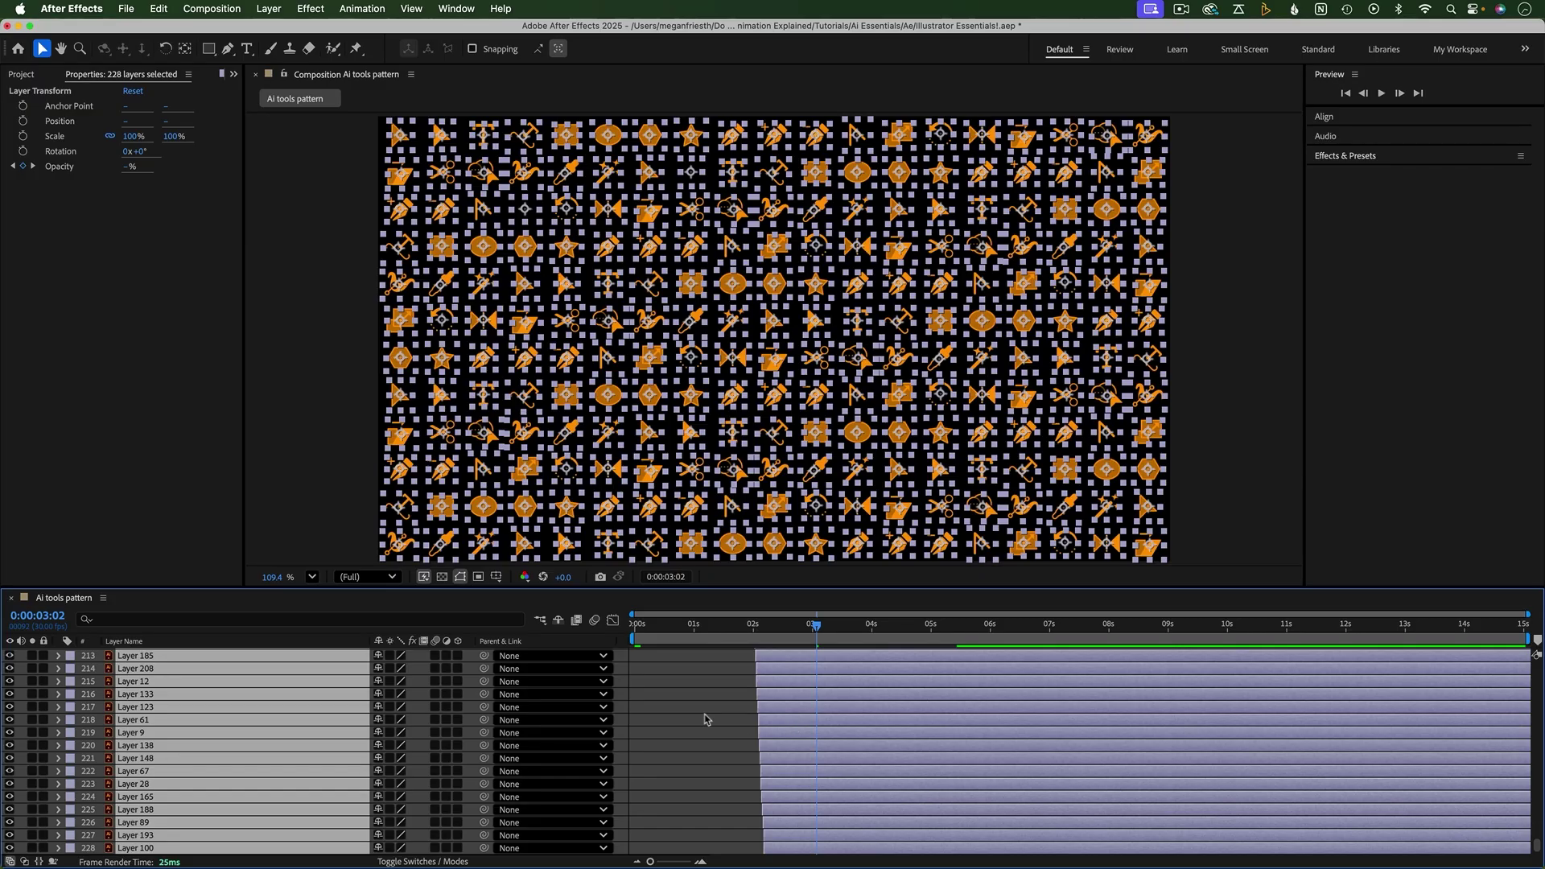
left_click(706, 719)
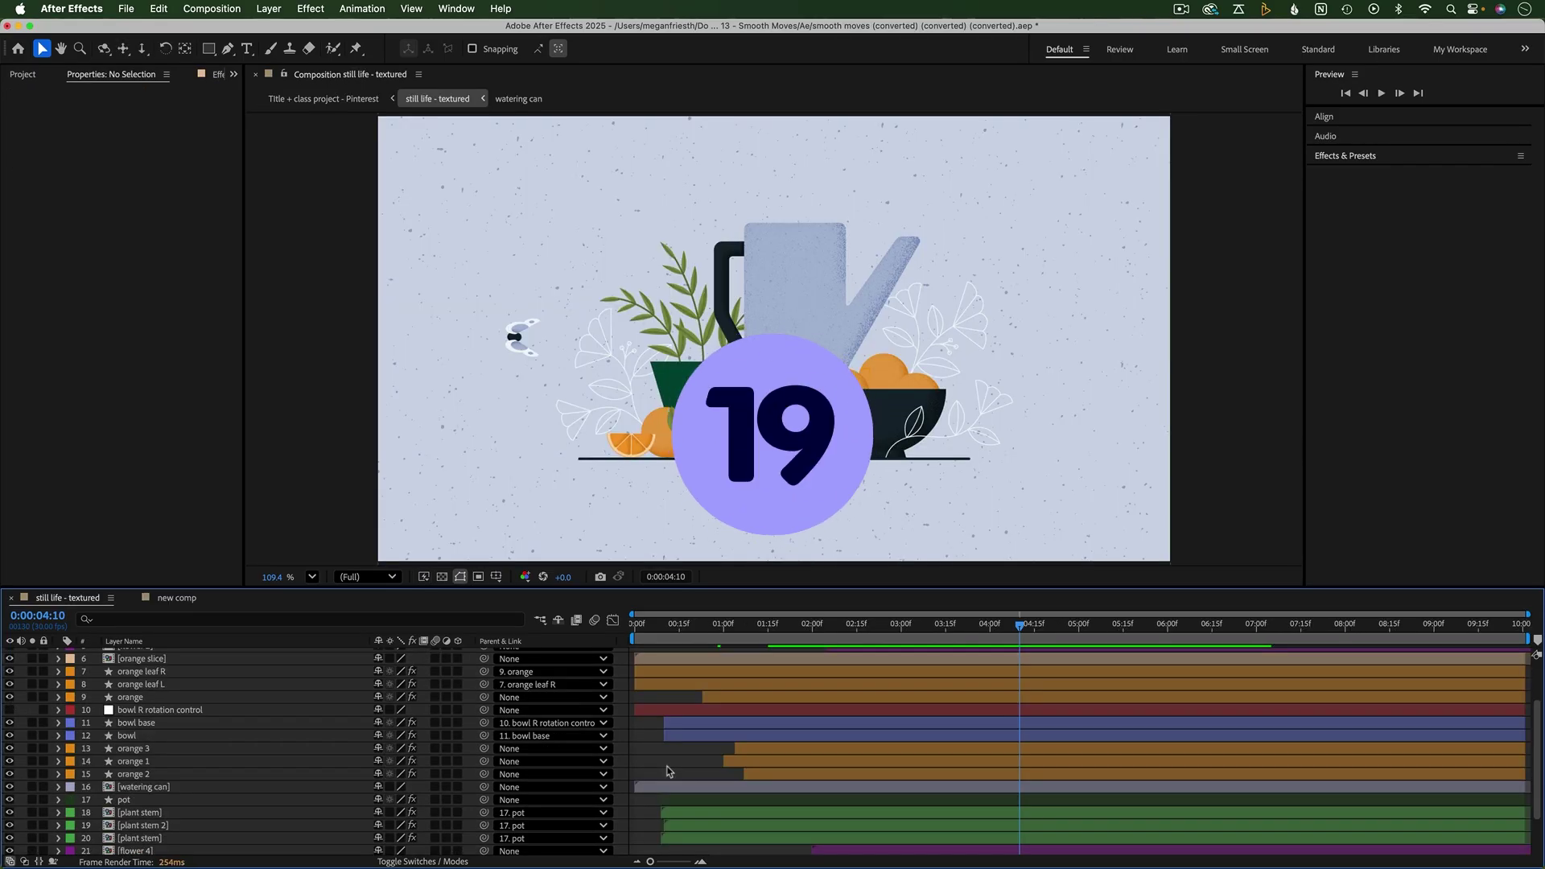
Step: Copy the 15 layers, orange slice through watering can, and paste them into 'new comp'
left_click(165, 660)
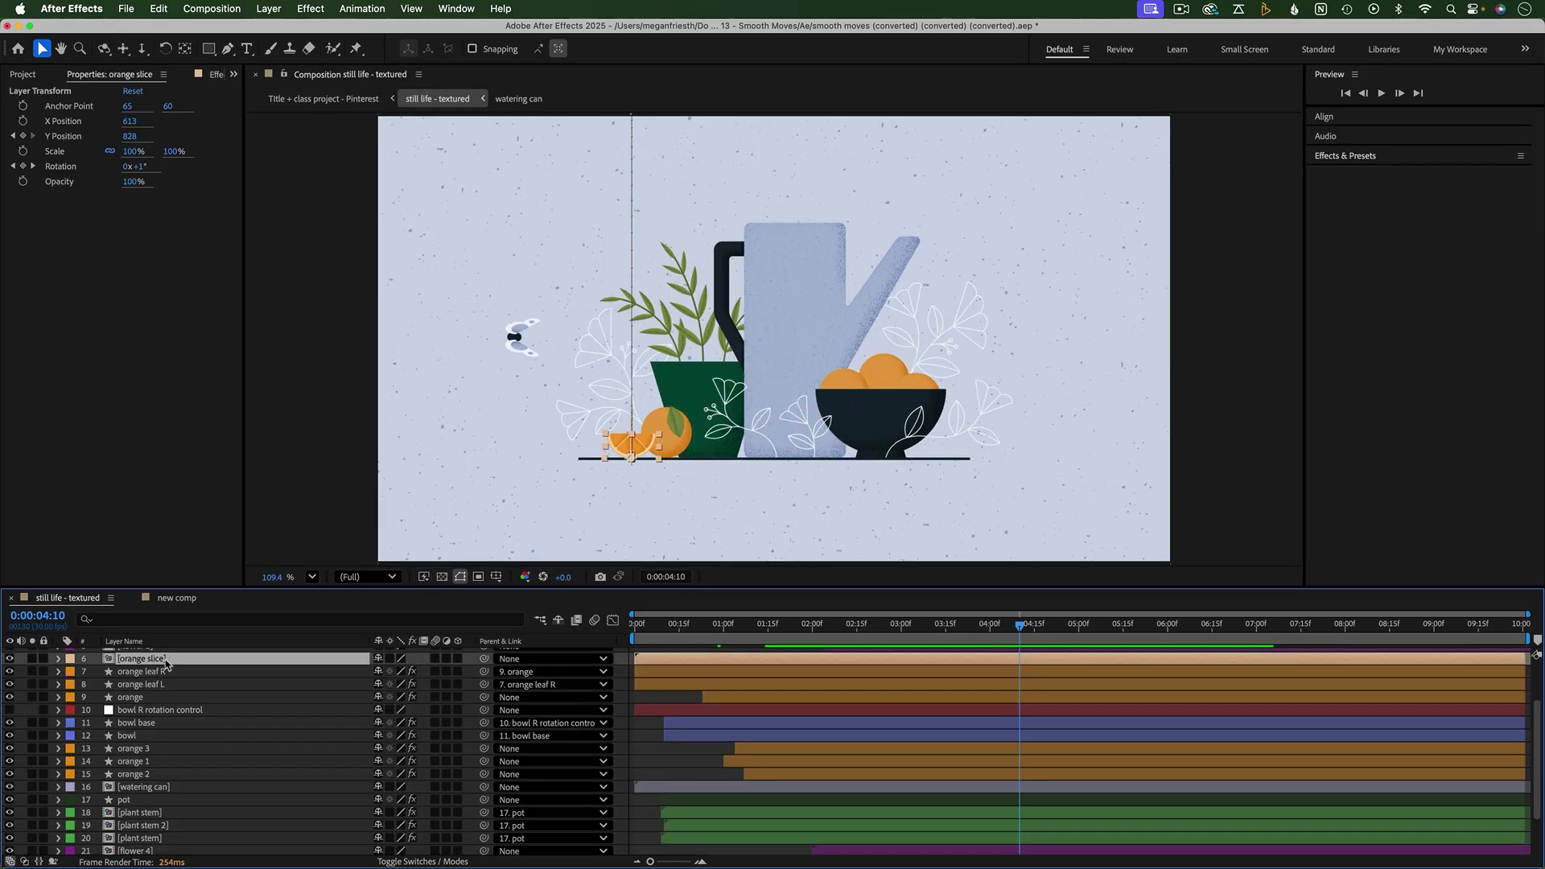
left_click(157, 838, "shift")
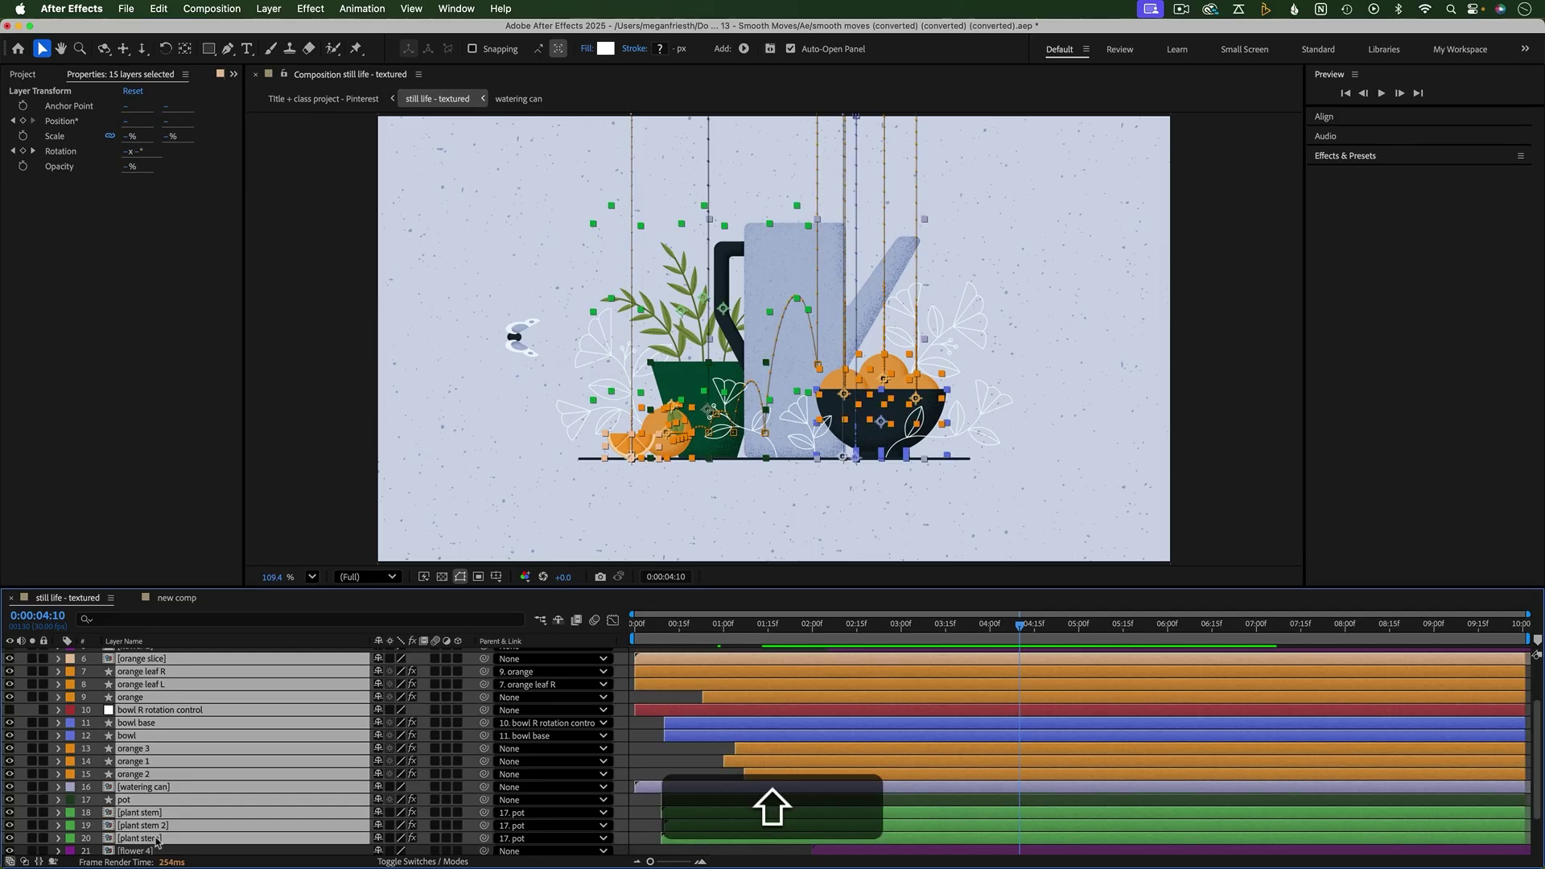
left_click(156, 787, "super")
left_click(188, 777, "super")
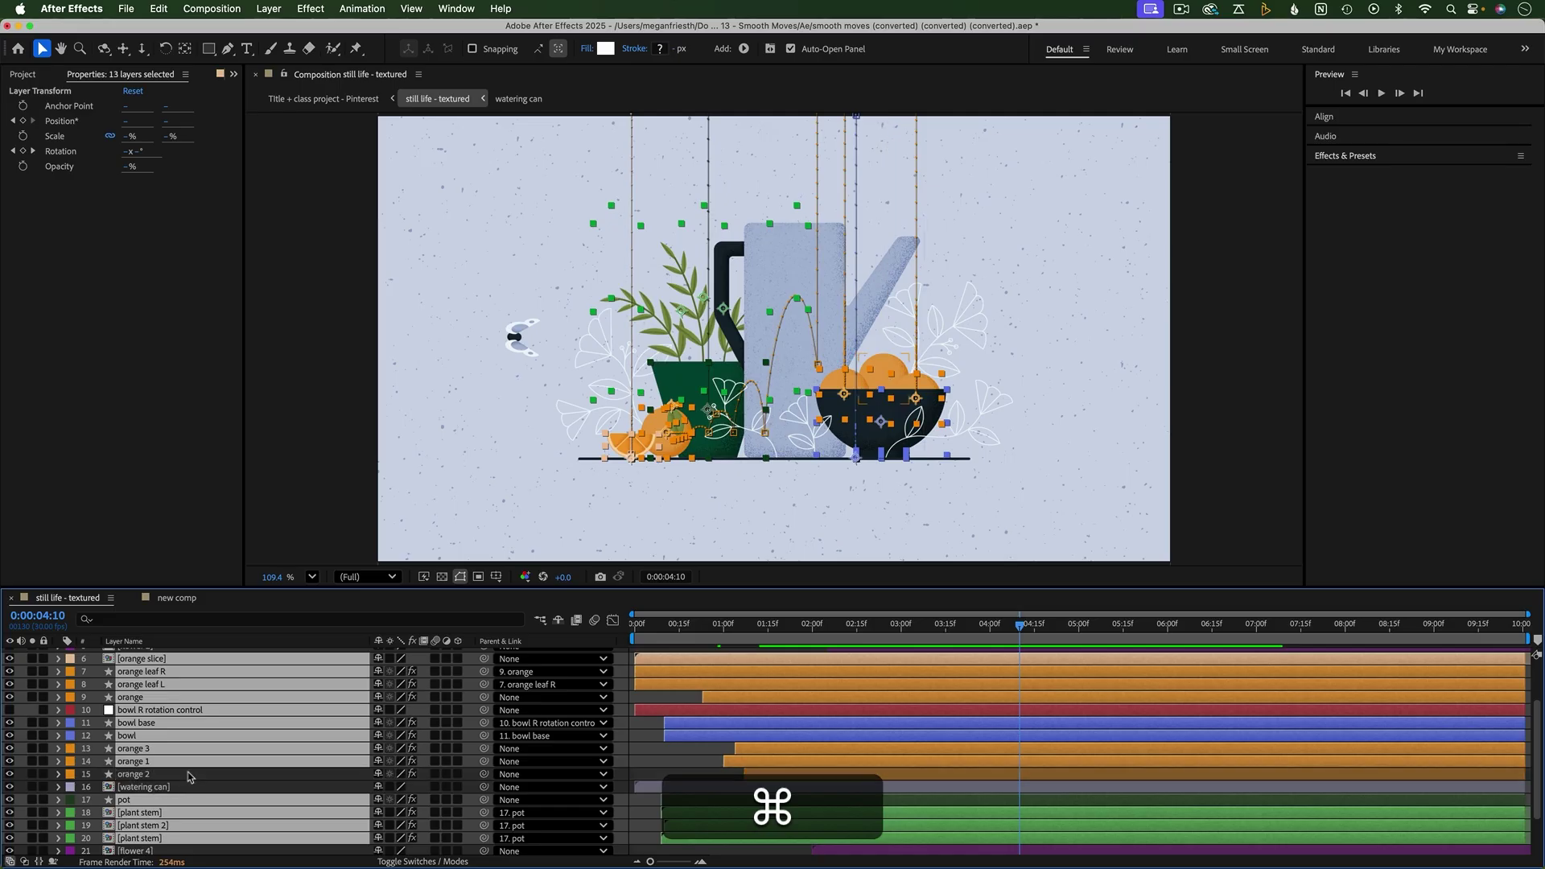
left_click(189, 777, "super")
left_click(193, 788, "super")
key("super+c")
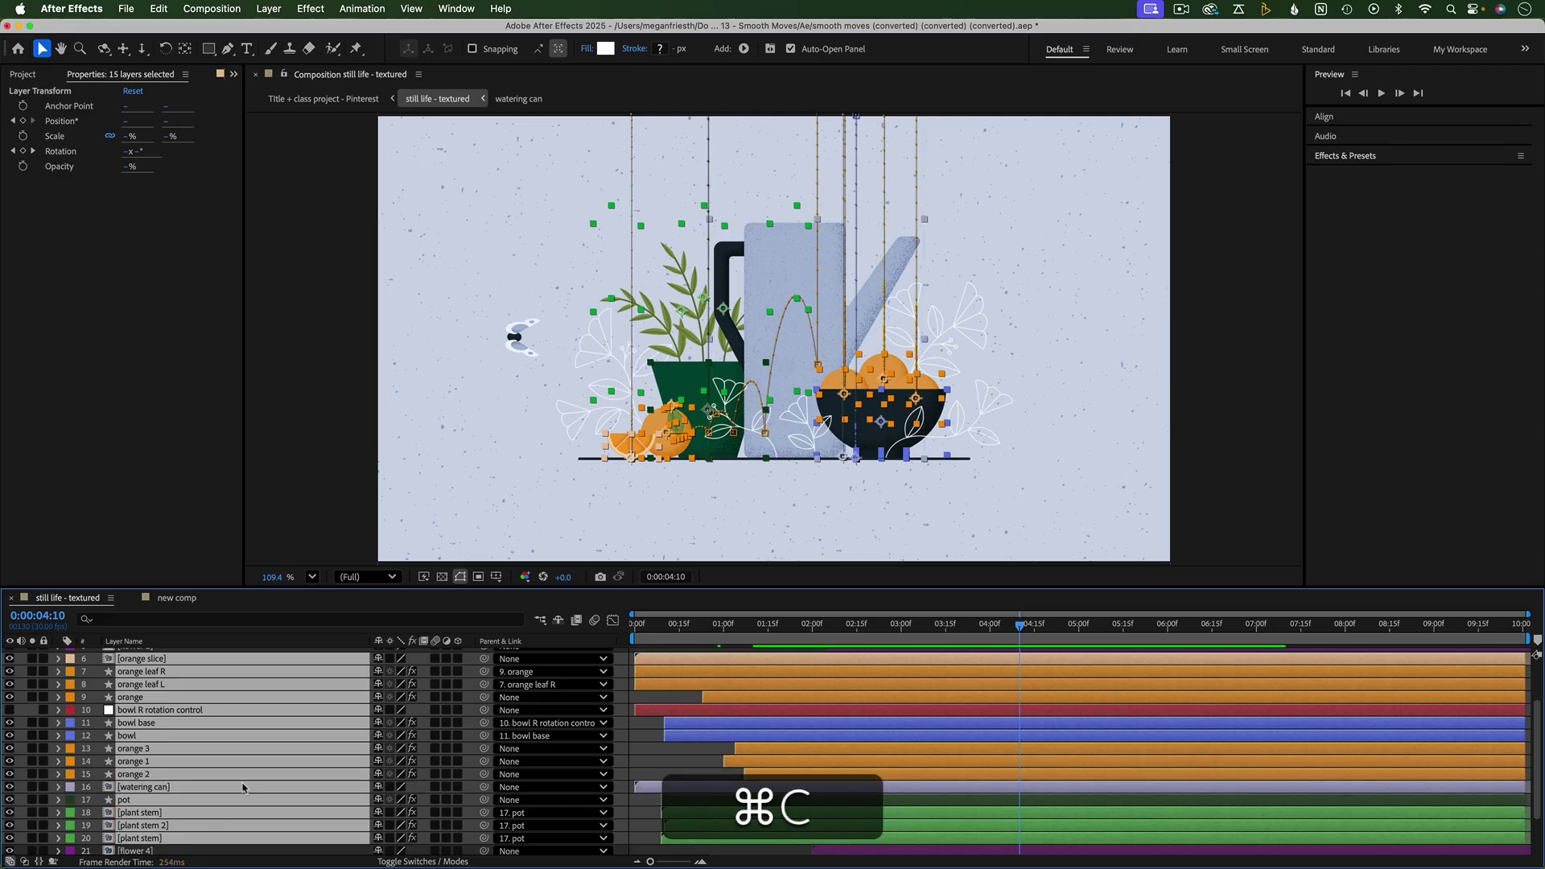
left_click(182, 600)
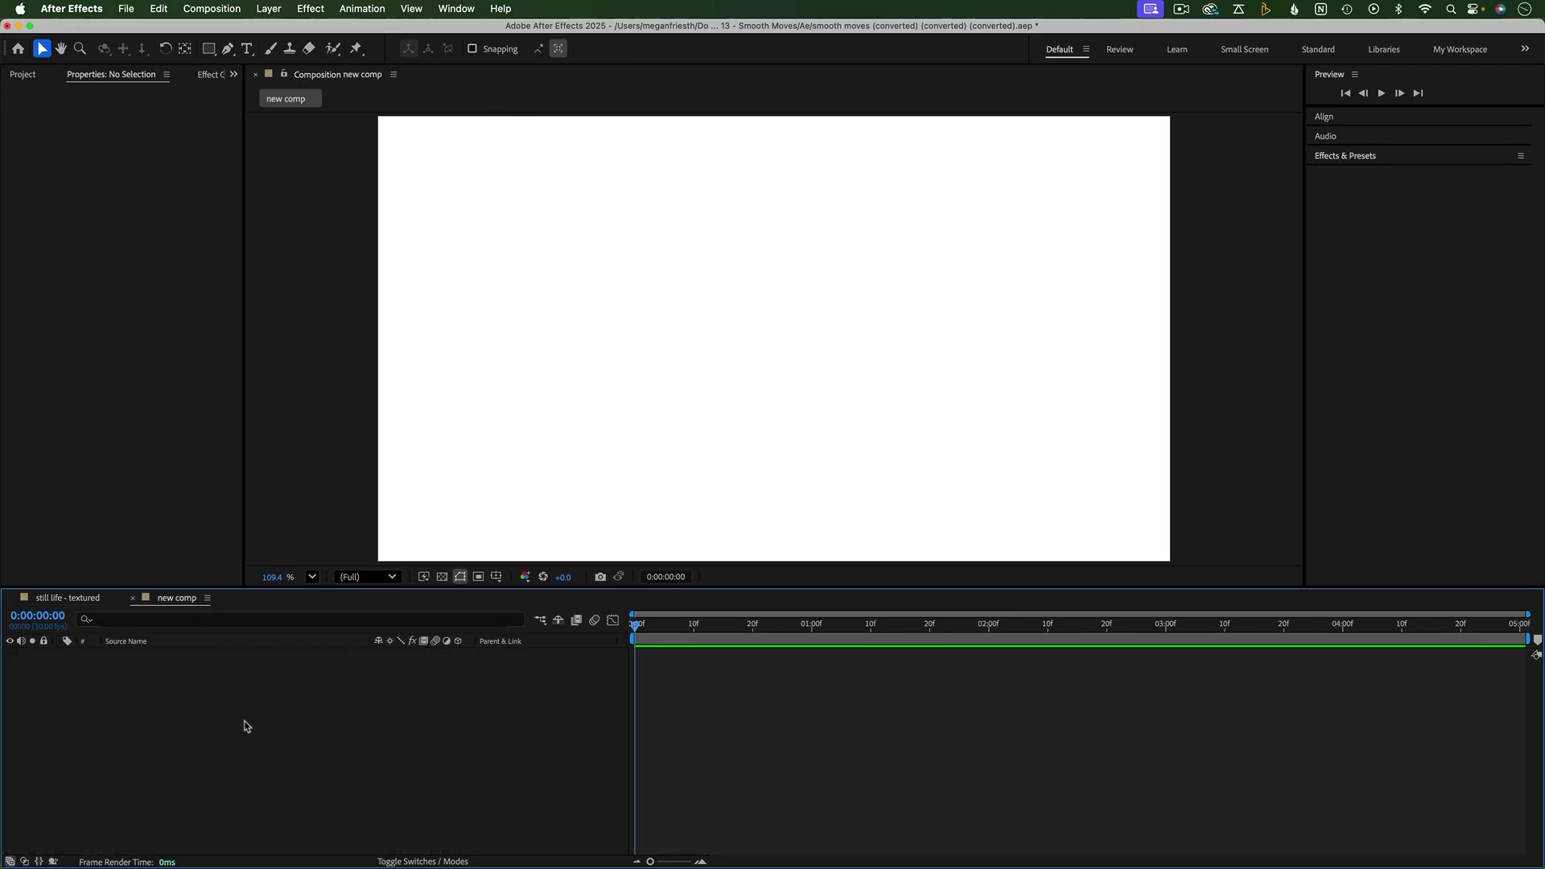
key("super+v")
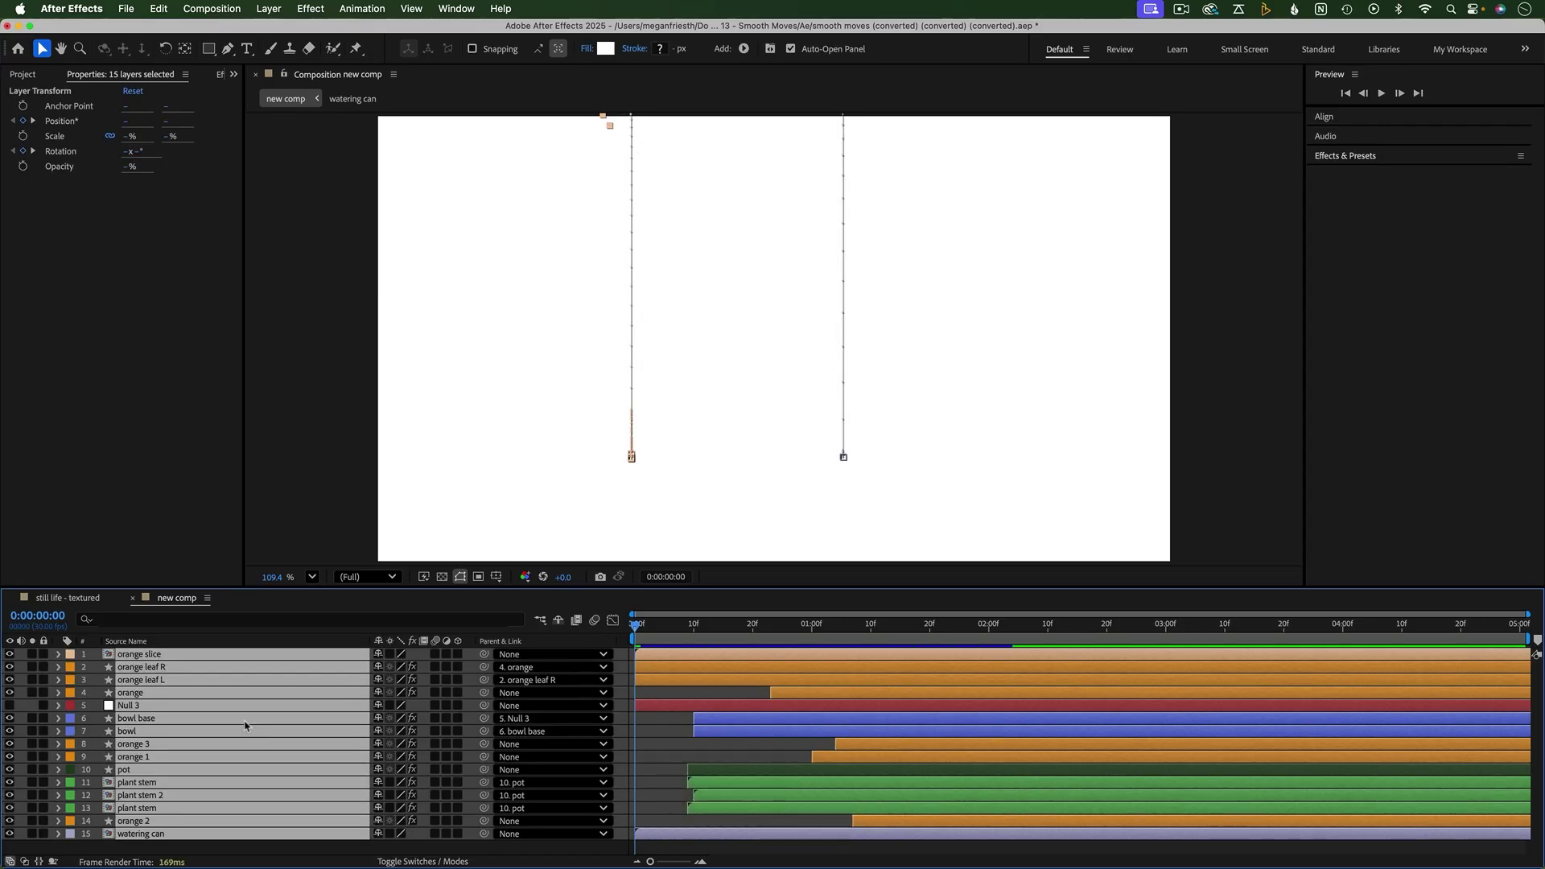
Step: Move the time to 0:00:03:19 to show the full pasted scene, with no layers selected
left_click(676, 627)
left_click_drag(715, 634, 1280, 634)
left_click(766, 750)
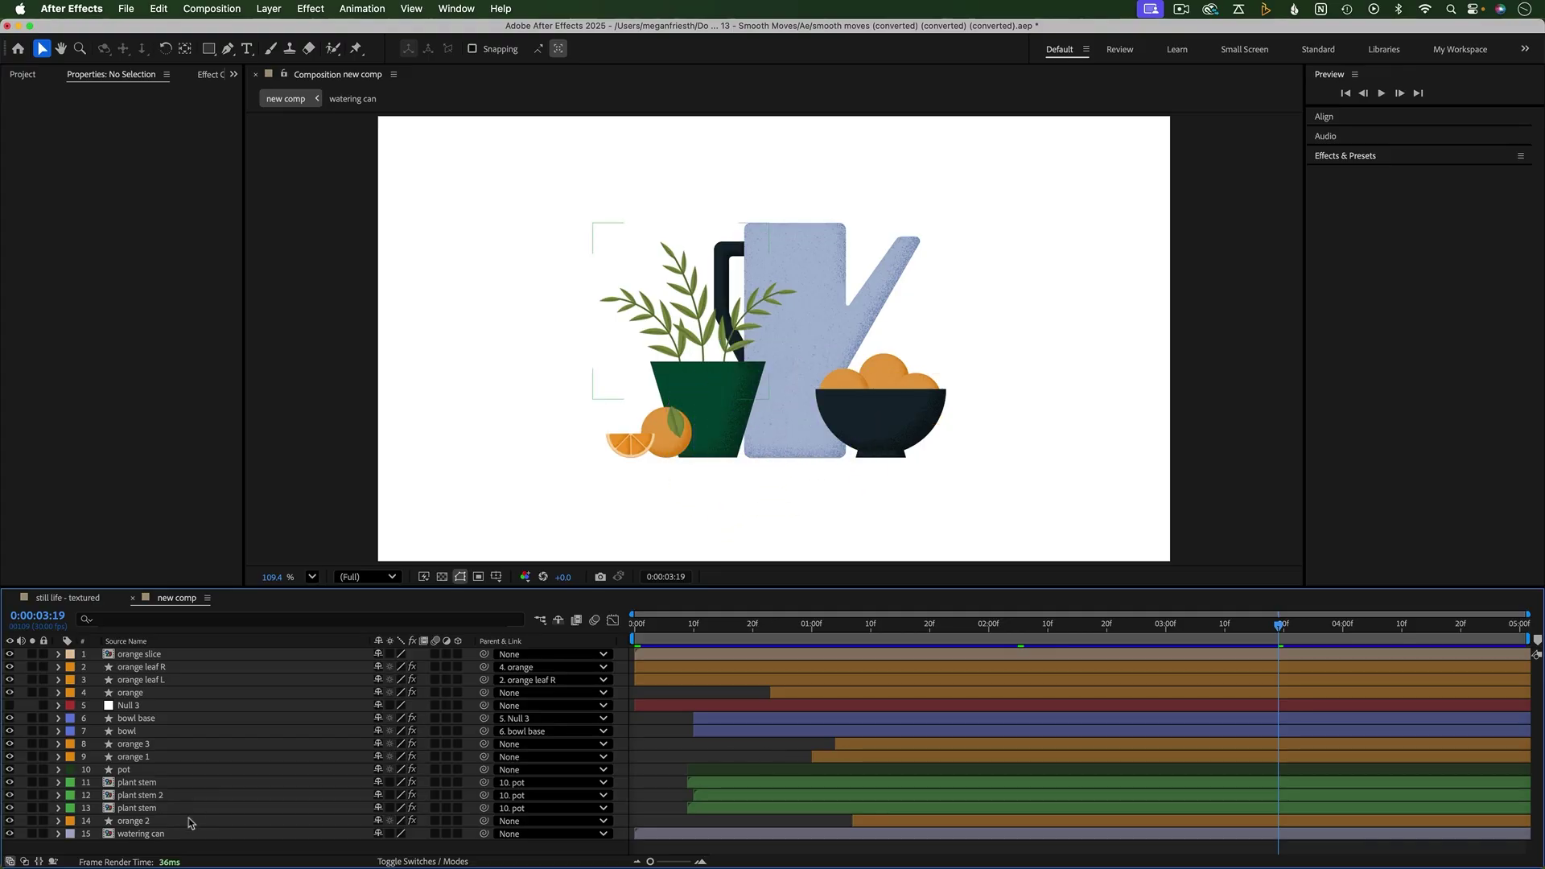
Step: Cut the layers from watering can to orange slice and paste them back in reversed order
left_click(157, 841)
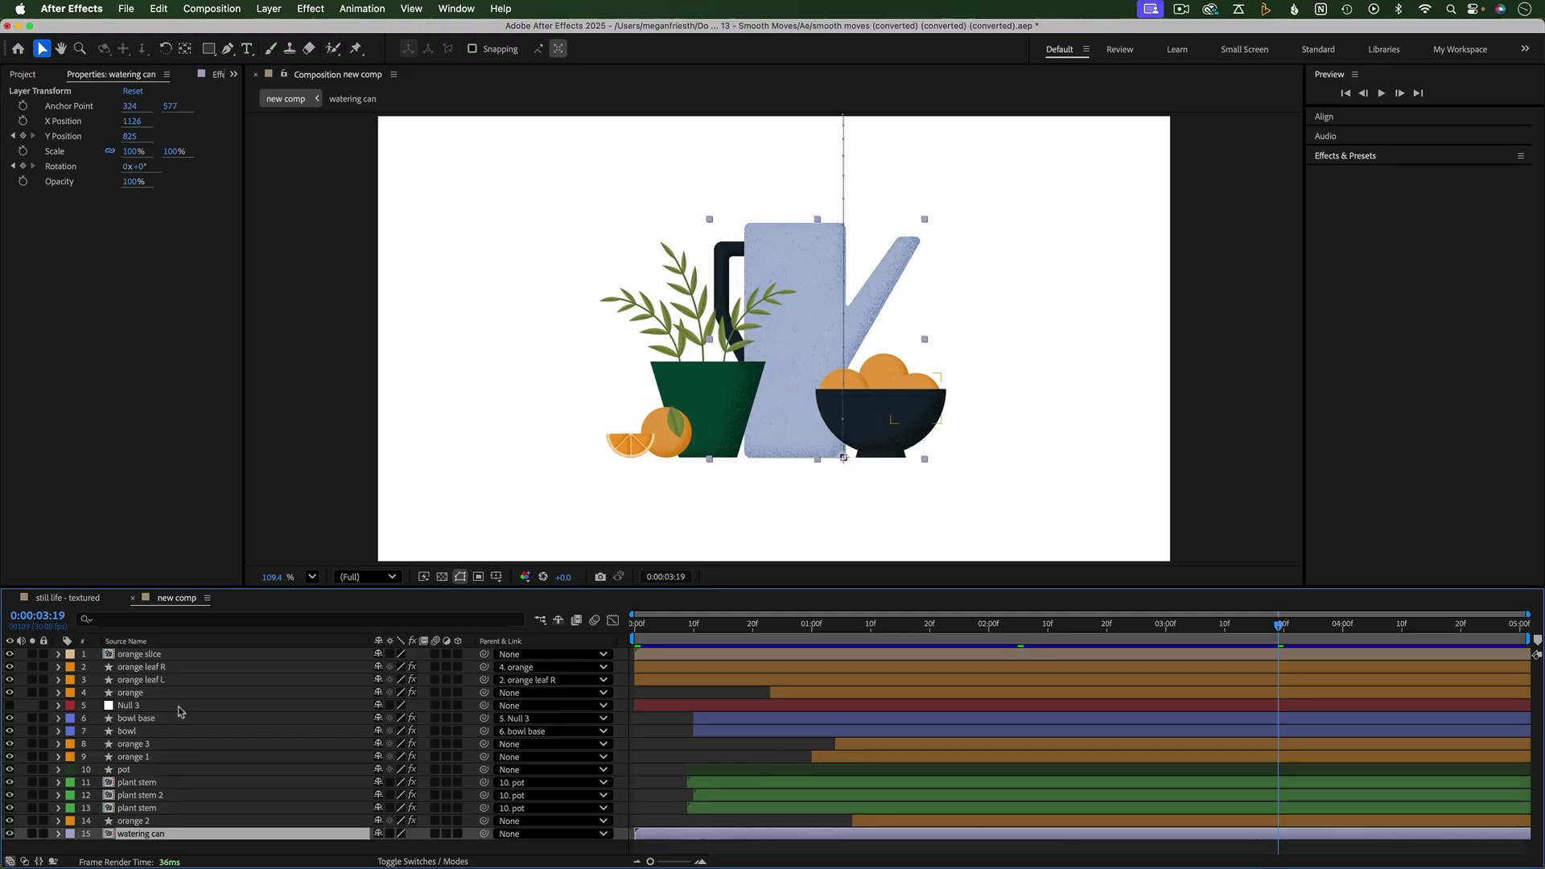
left_click(171, 659, "shift")
key("shift+super+c")
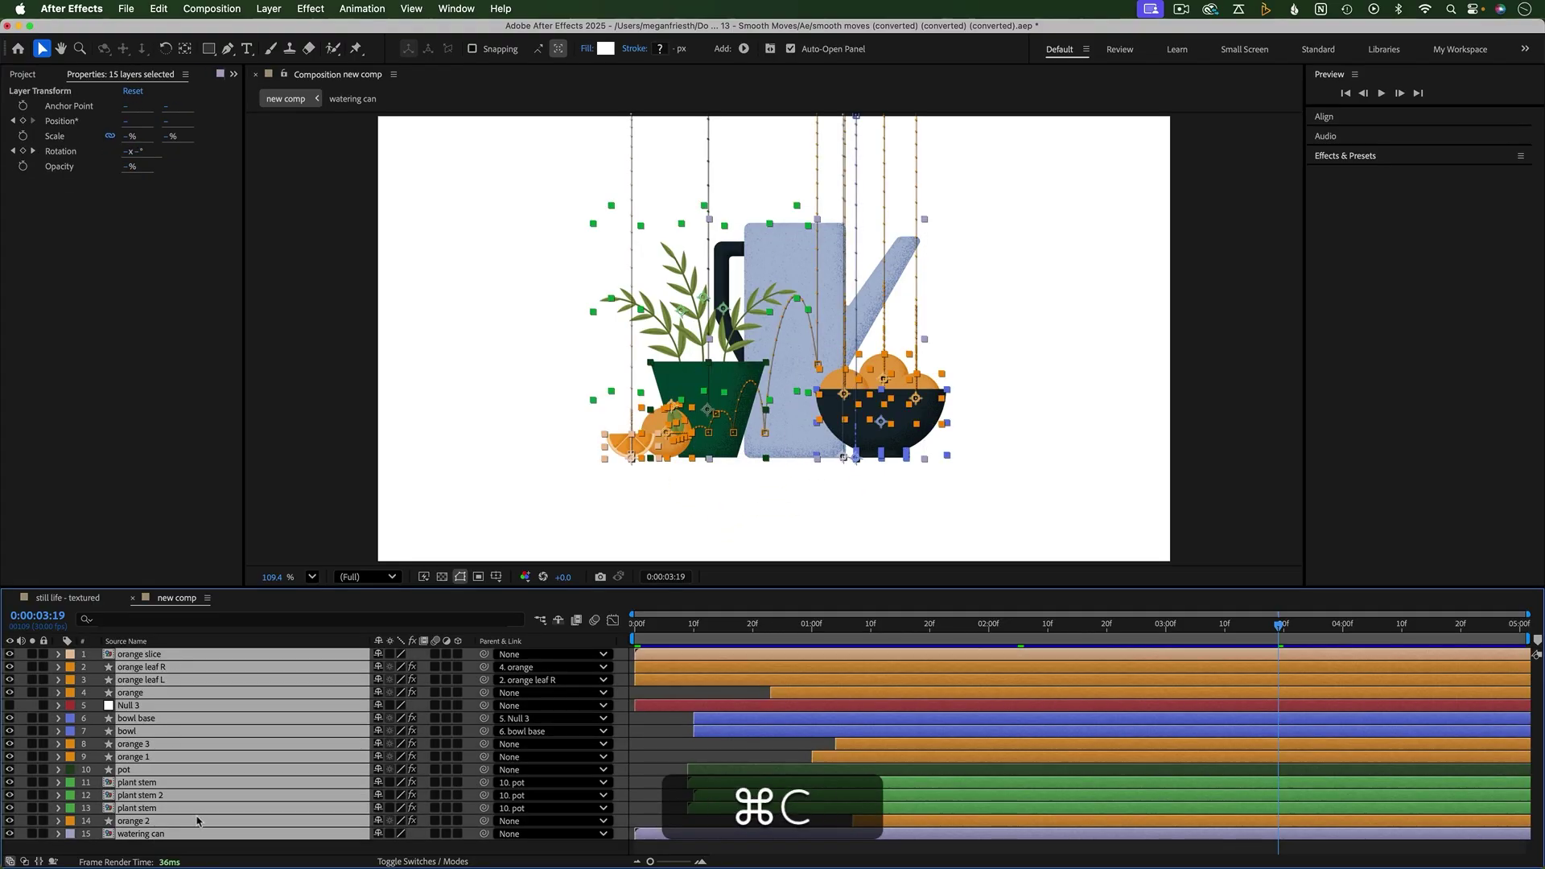
key("shift+super+x")
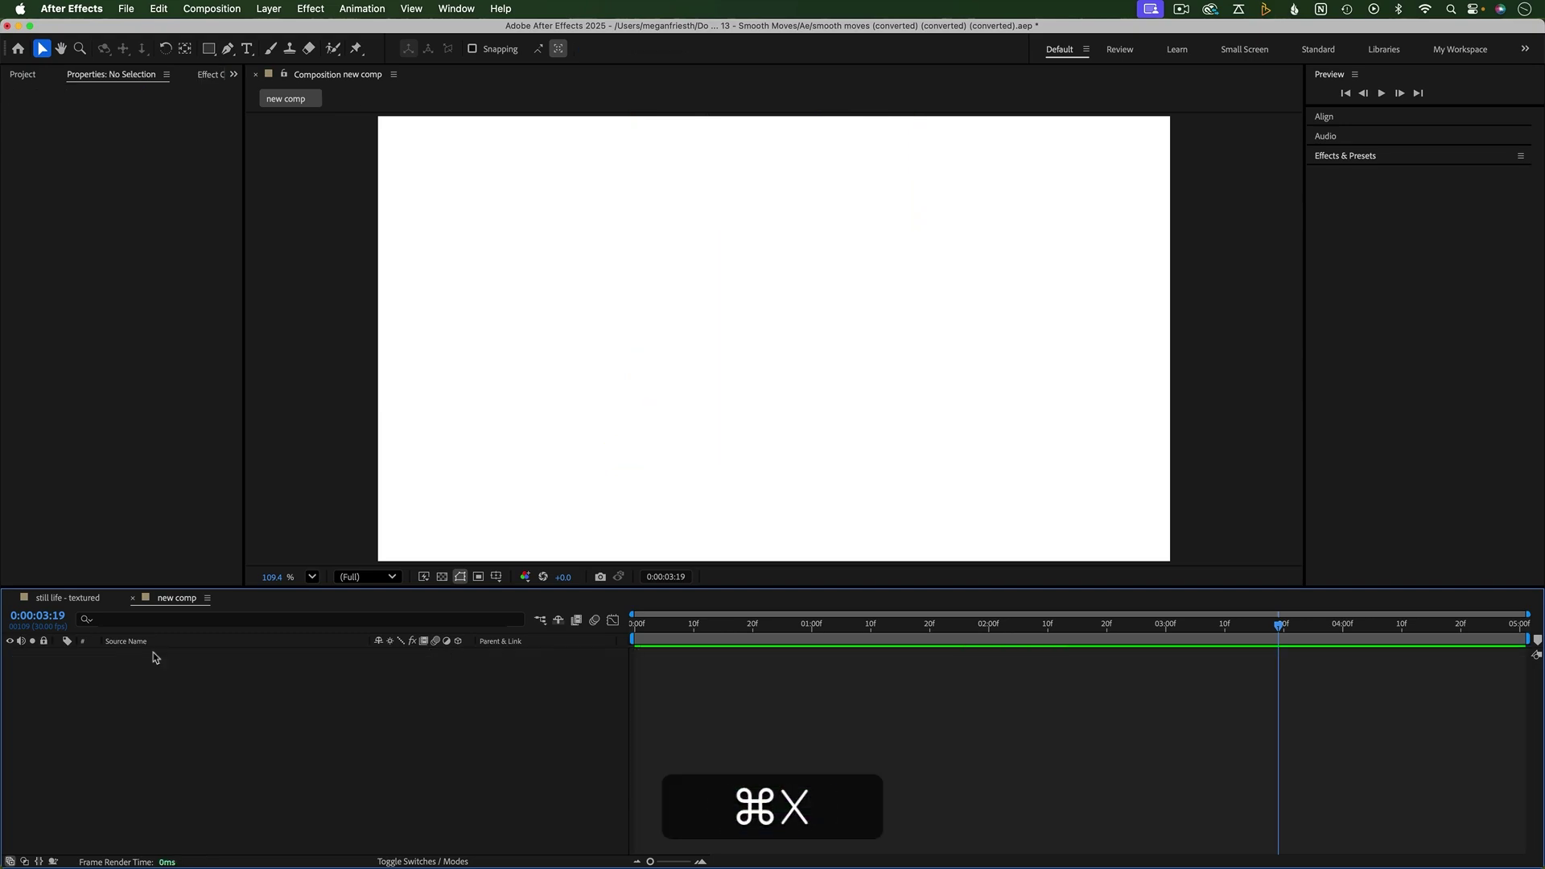
key("super+v")
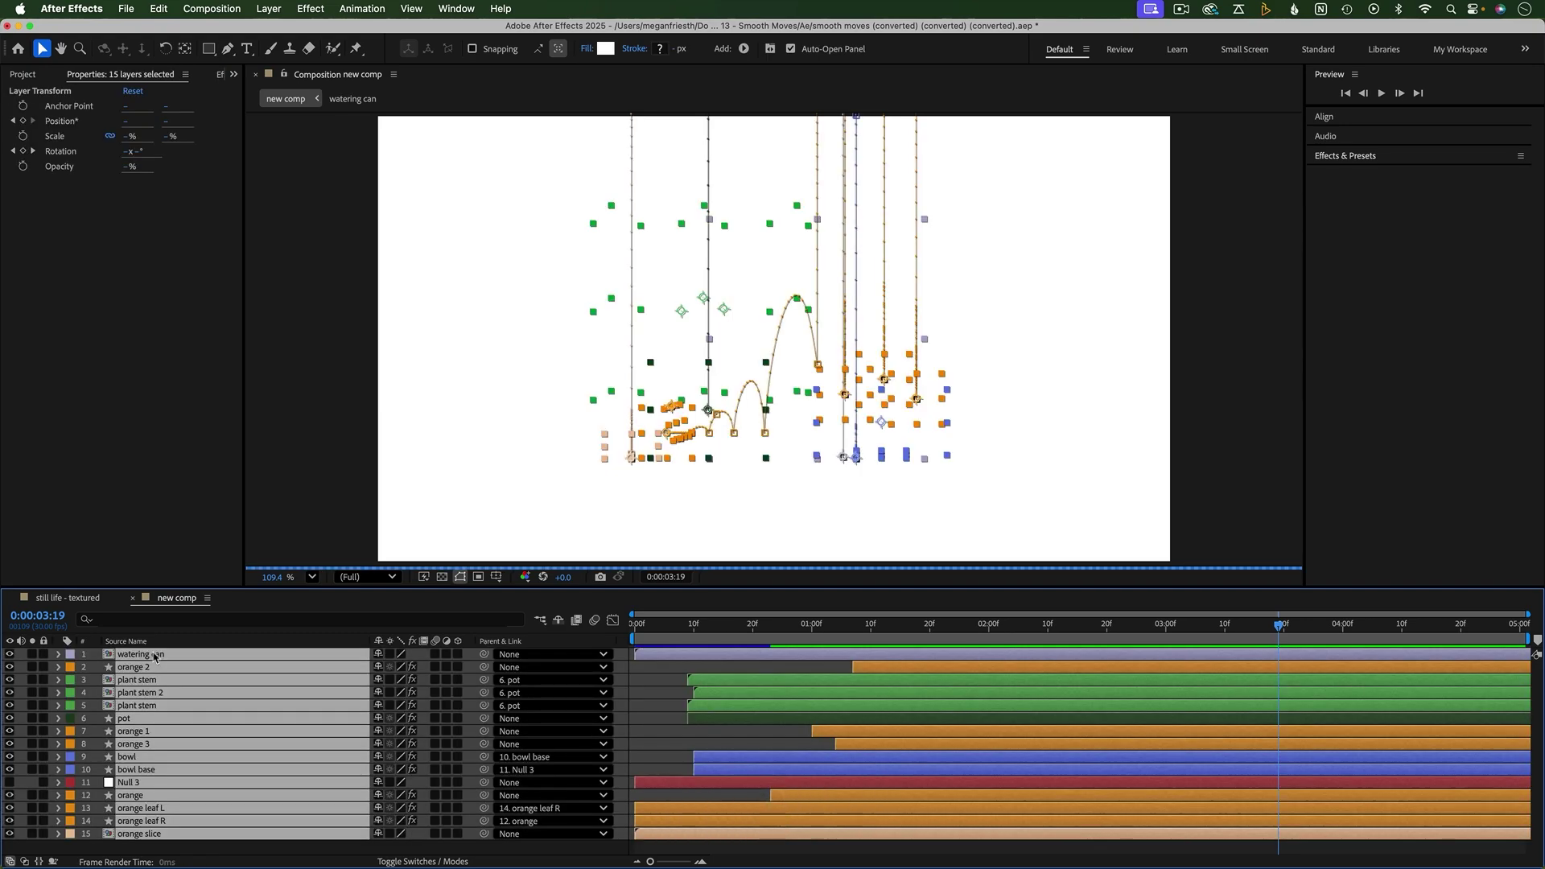
left_click(665, 730)
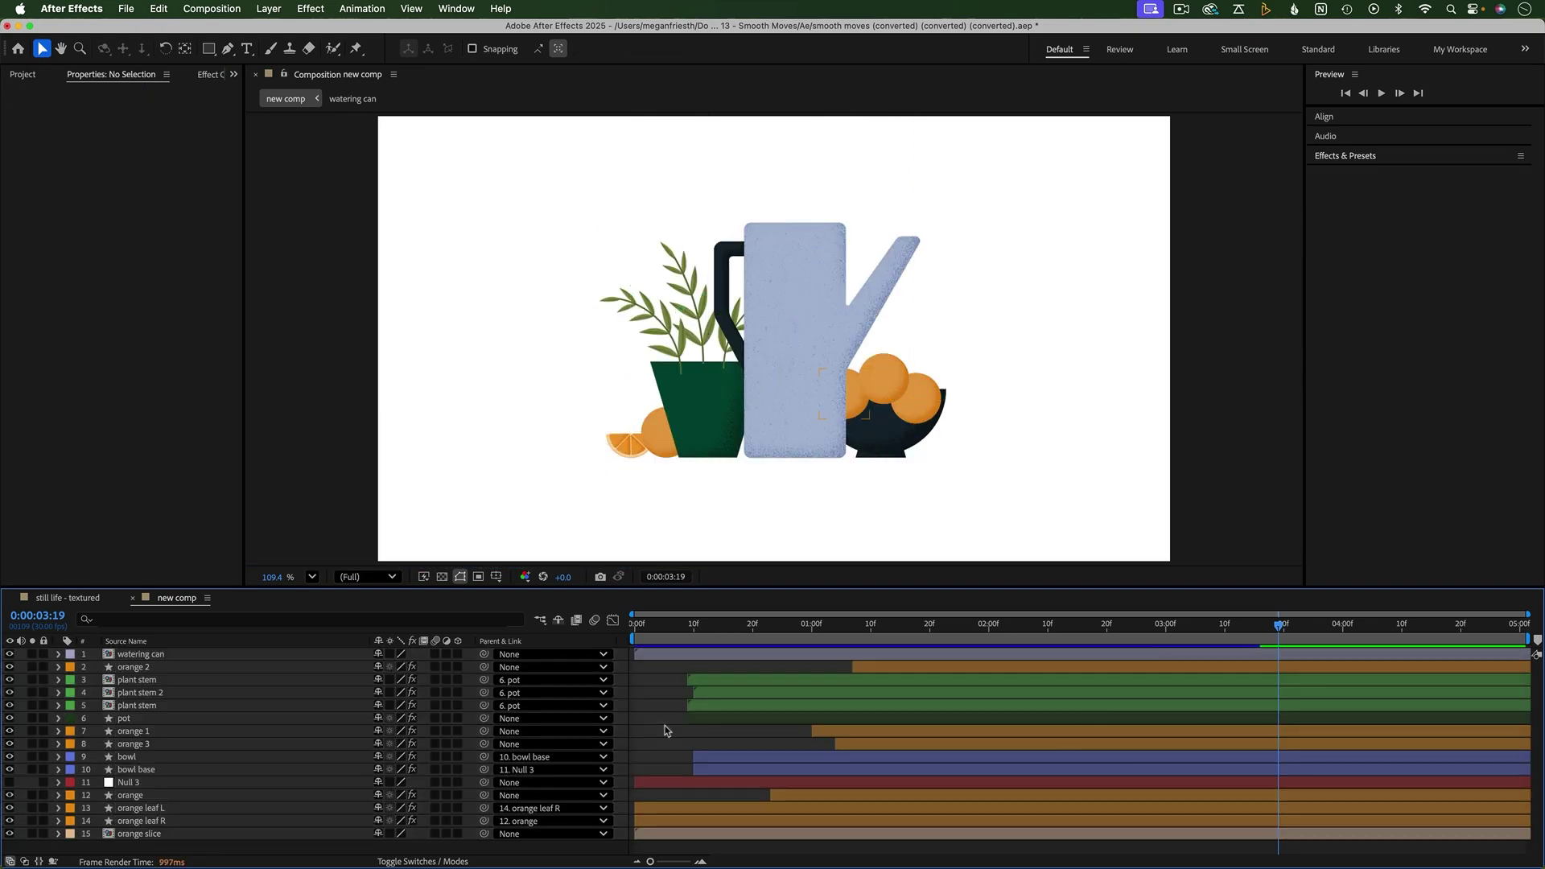